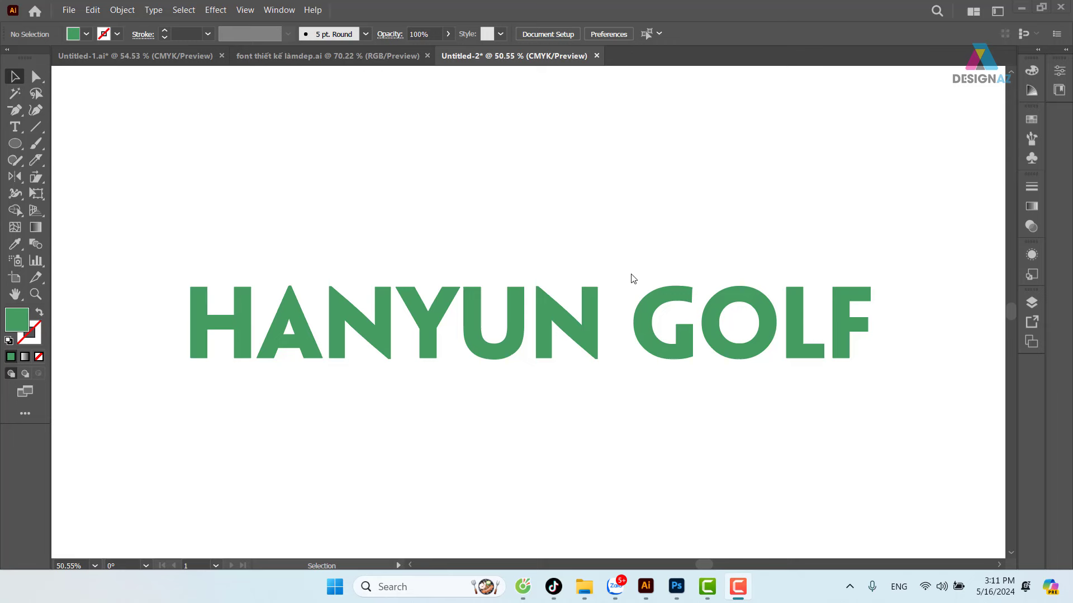
Step: Duplicate the green HANYUN GOLF text just below the original
{"action": "left_click", "coordinate": [507, 318]}
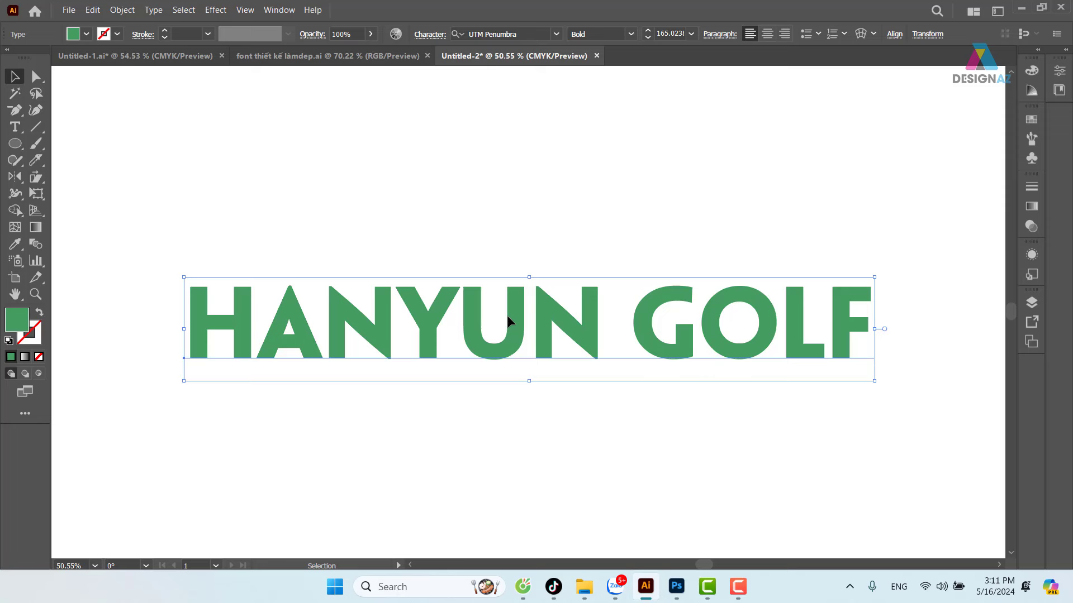
{"action": "left_click", "coordinate": [533, 246]}
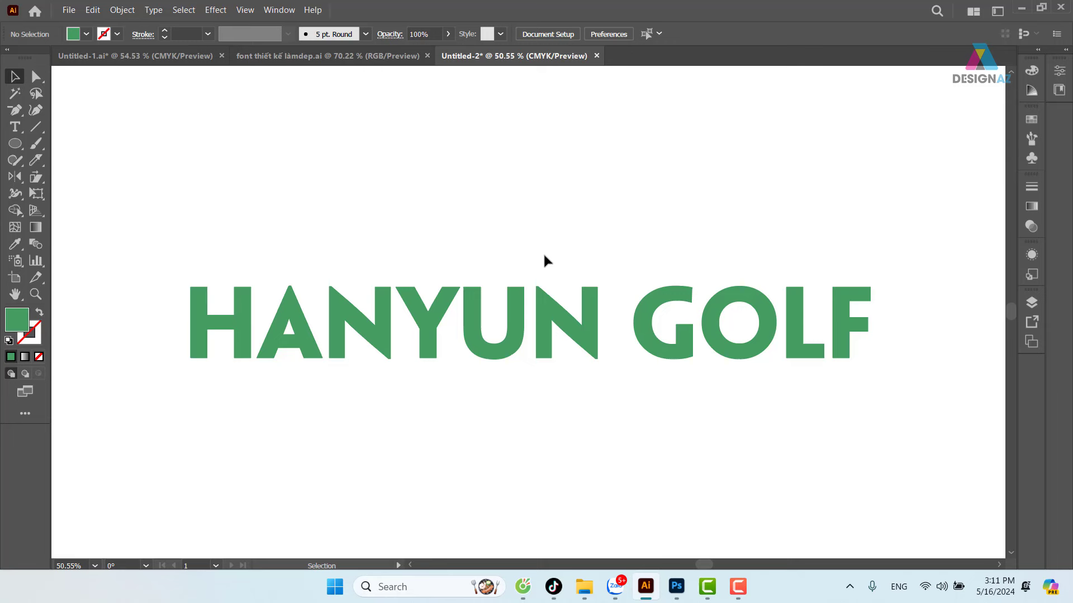
{"action": "left_click", "coordinate": [420, 367]}
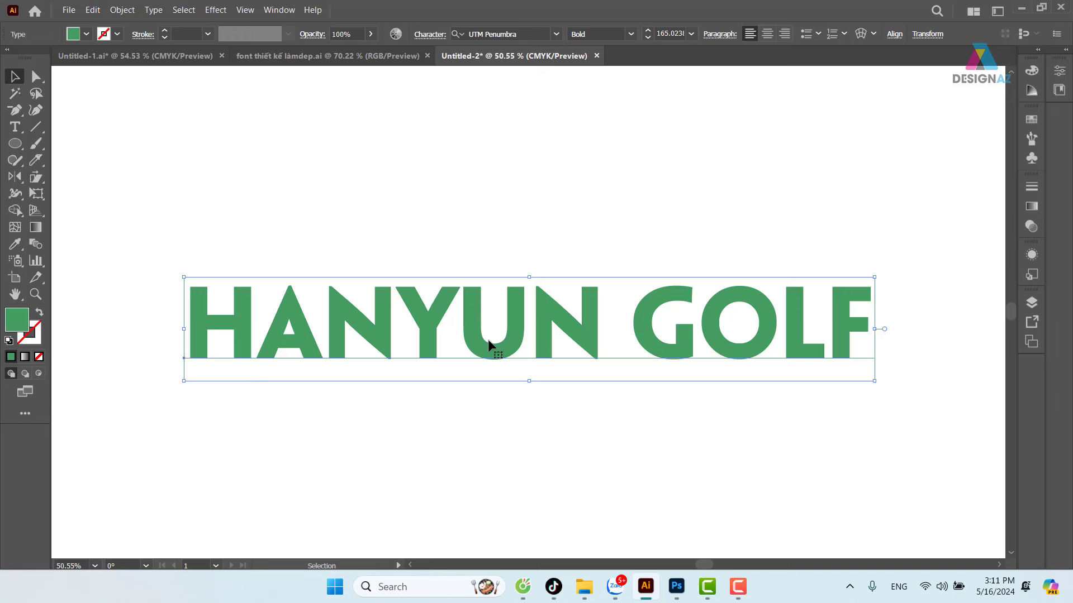
{"action": "left_click_drag", "start_coordinate": [497, 387], "coordinate": [592, 261]}
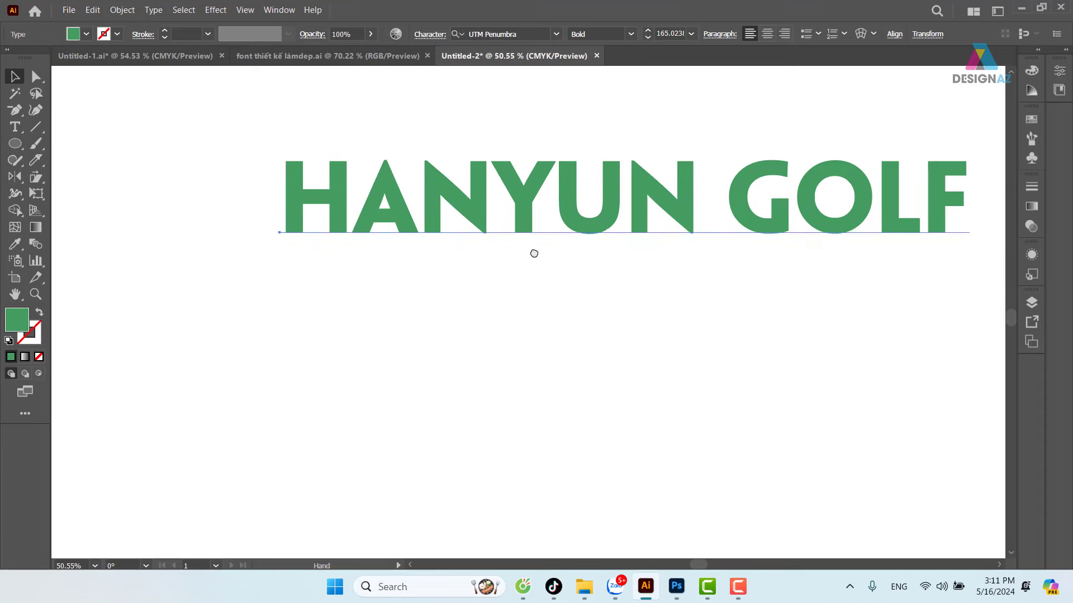
{"action": "left_click", "coordinate": [523, 192]}
{"action": "left_click_drag", "start_coordinate": [515, 220], "coordinate": [491, 371]}
Step: Edit the lower copy so it reads H+Y
{"action": "key", "text": "t"}
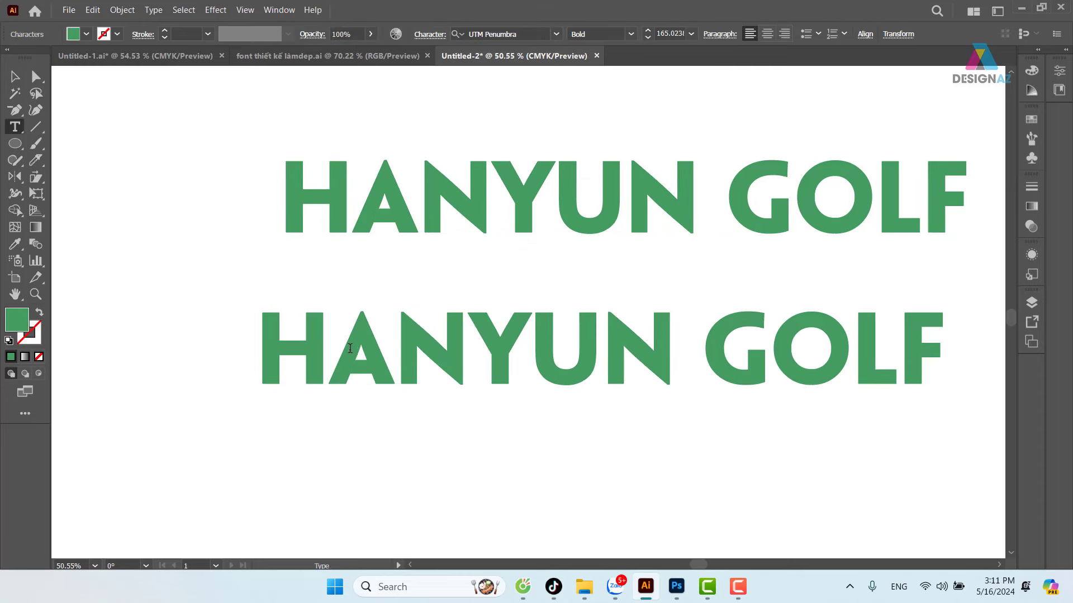
{"action": "left_click_drag", "start_coordinate": [330, 348], "coordinate": [442, 334]}
{"action": "key", "text": "BackSpace"}
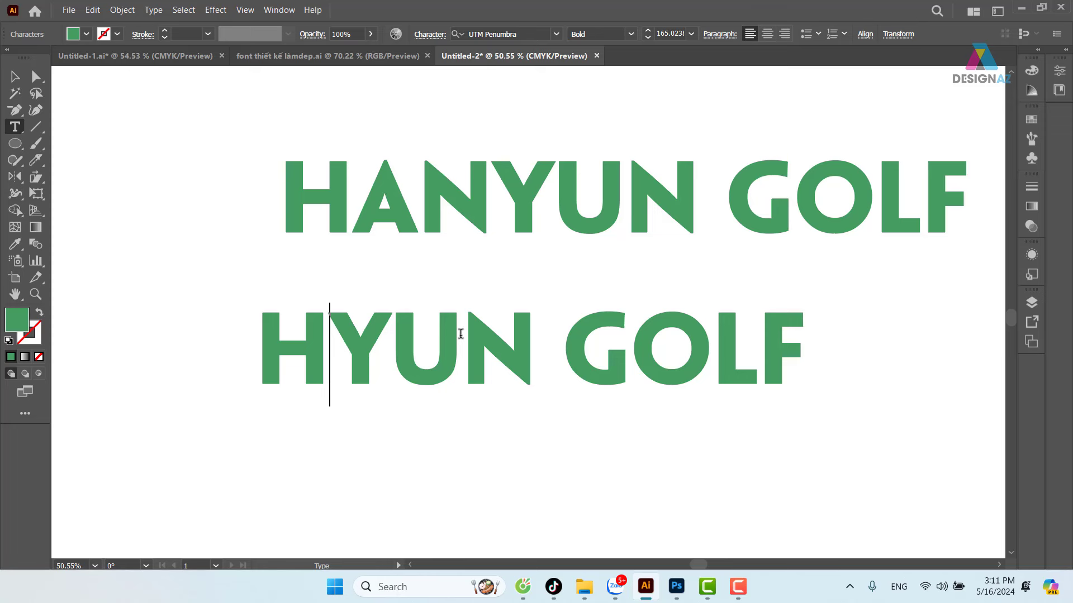
{"action": "type", "text": "+"}
{"action": "left_click_drag", "start_coordinate": [459, 351], "coordinate": [922, 357]}
{"action": "key", "text": "BackSpace"}
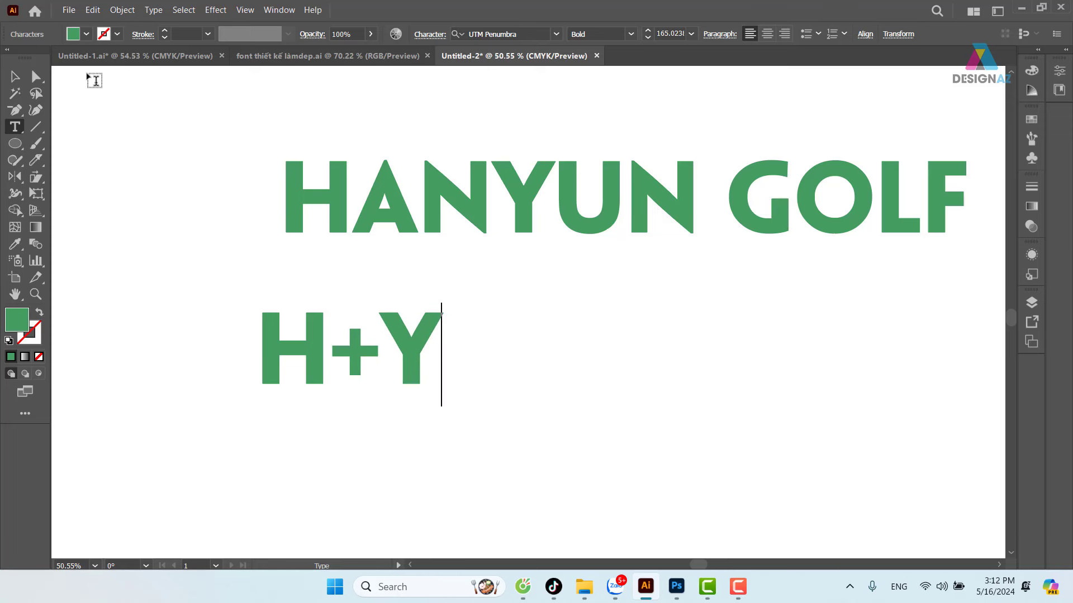
{"action": "left_click", "coordinate": [15, 76]}
Step: Nudge the H+Y text slightly to the right
{"action": "left_click", "coordinate": [576, 342]}
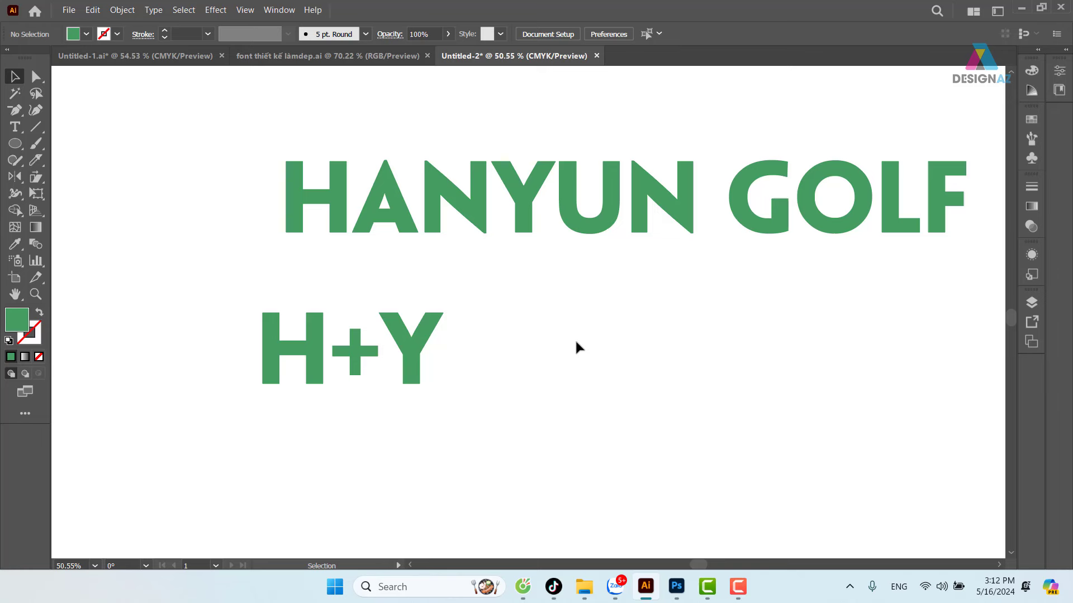
{"action": "left_click", "coordinate": [403, 369]}
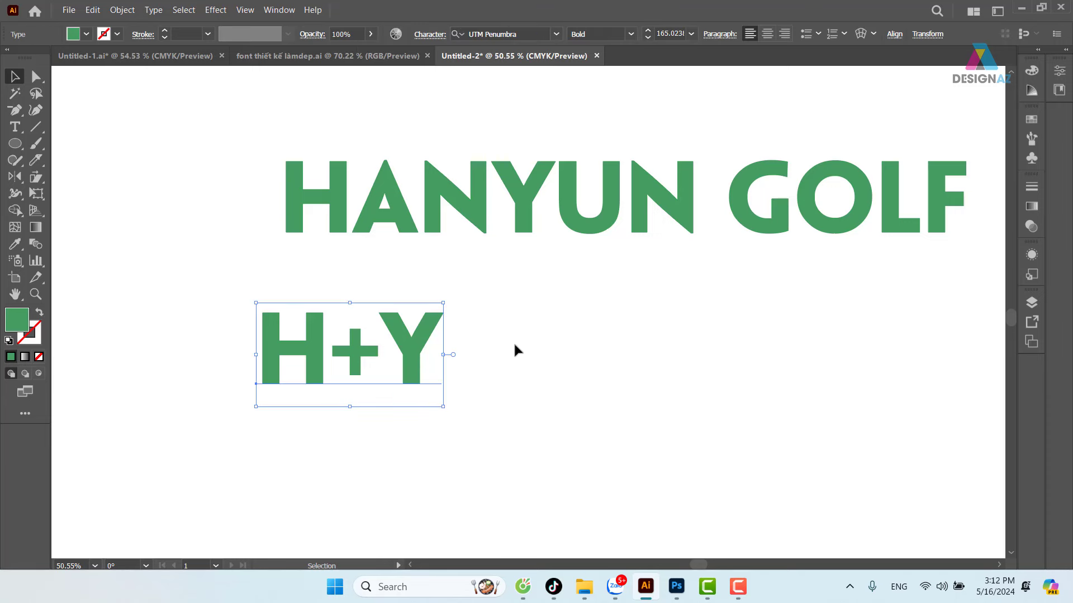
{"action": "left_click_drag", "start_coordinate": [617, 343], "coordinate": [535, 345]}
{"action": "left_click_drag", "start_coordinate": [321, 347], "coordinate": [338, 348]}
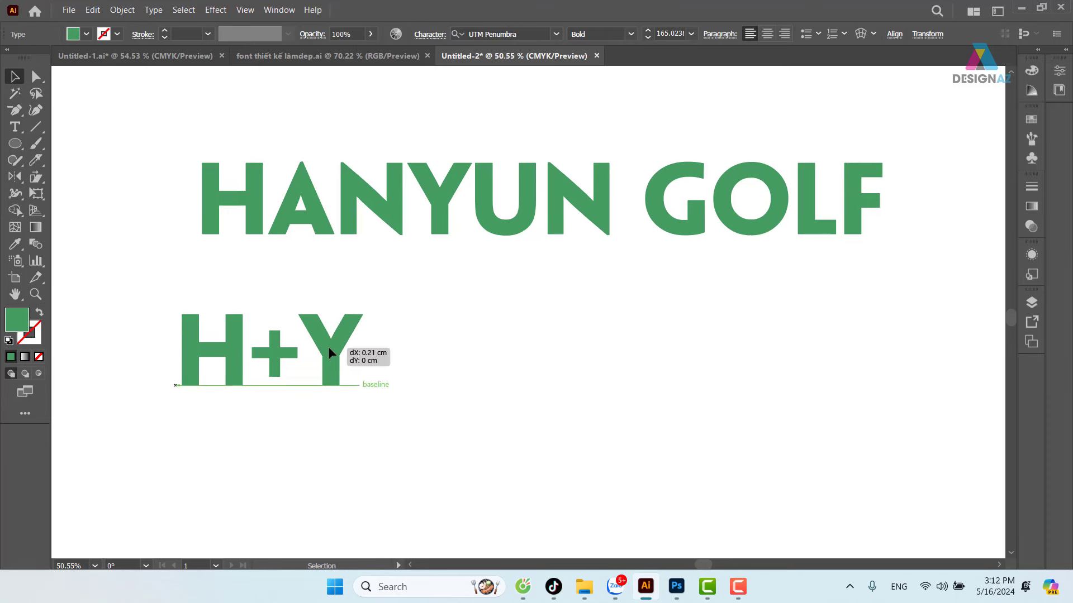
{"action": "left_click", "coordinate": [529, 342]}
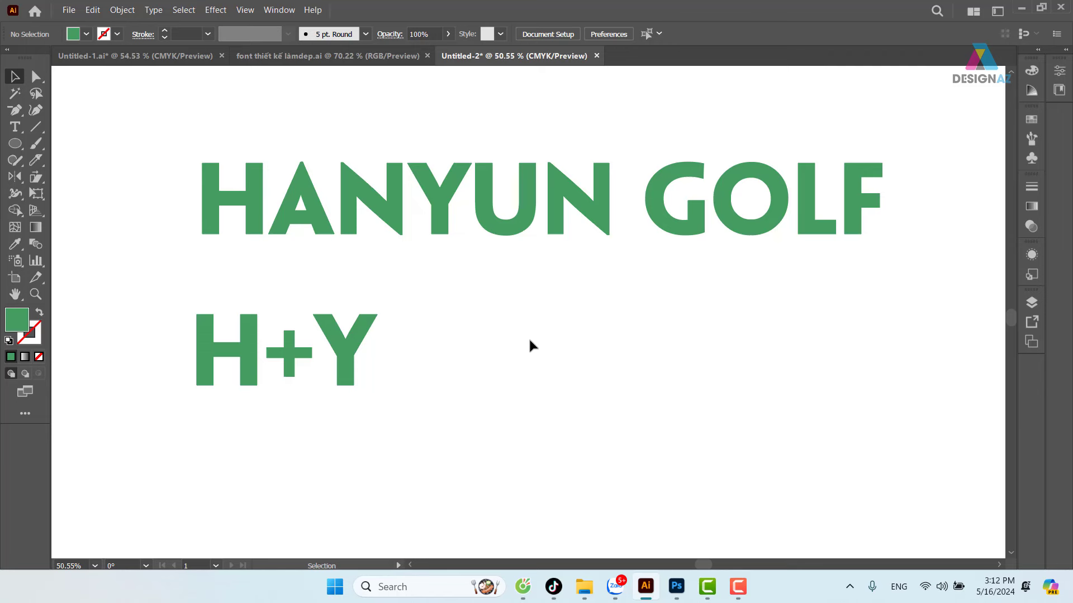
{"action": "left_click", "coordinate": [69, 11]}
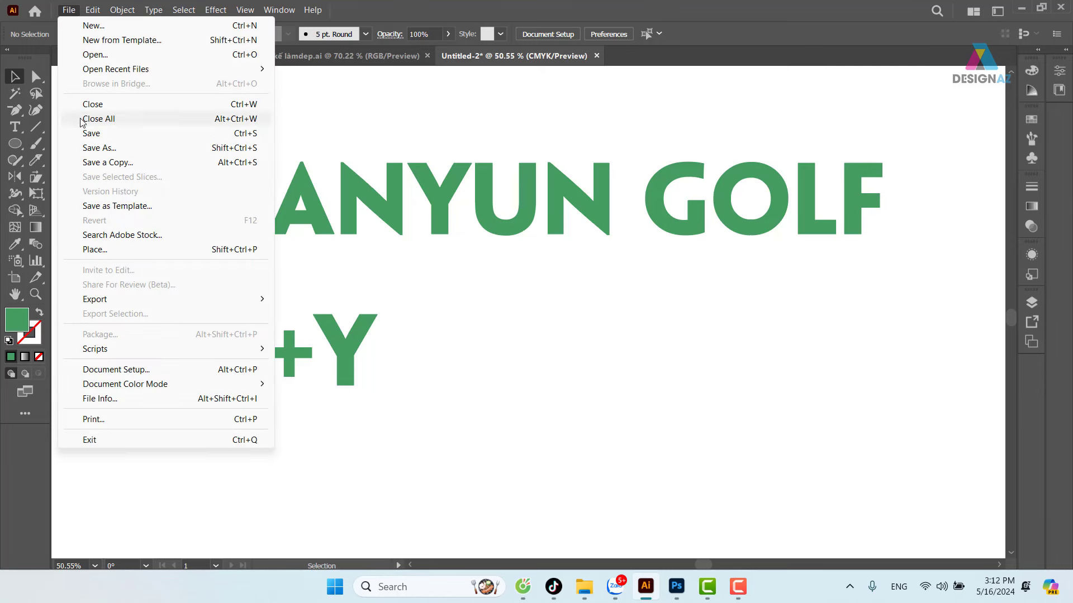
Step: Place the golf-club logo and golf-ball images from the Downloads folder
{"action": "left_click", "coordinate": [143, 250]}
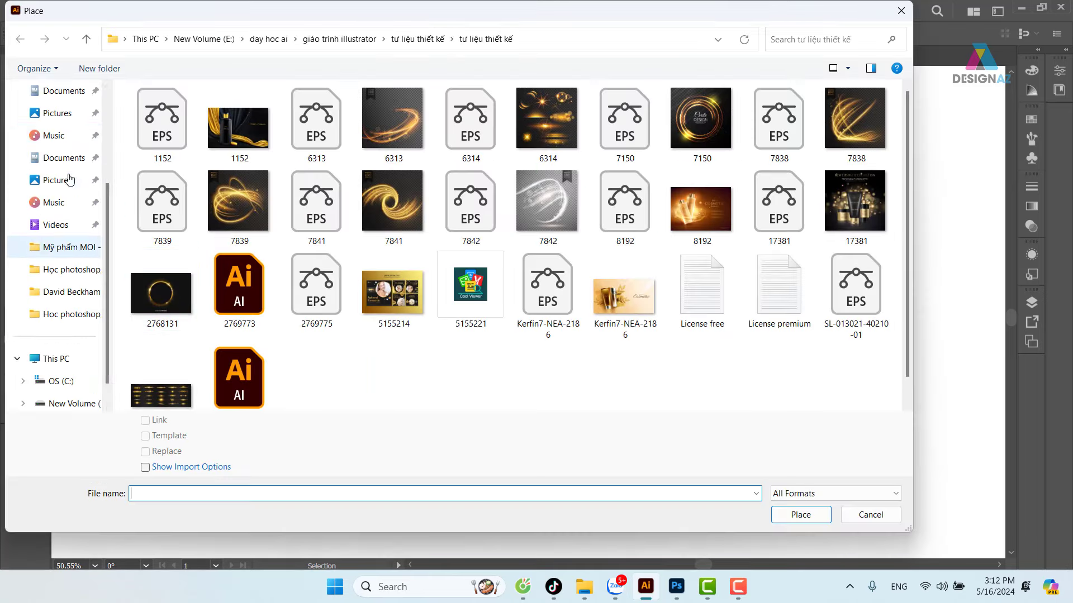
{"action": "scroll", "coordinate": [76, 161], "scroll_direction": "up", "scroll_amount": 3}
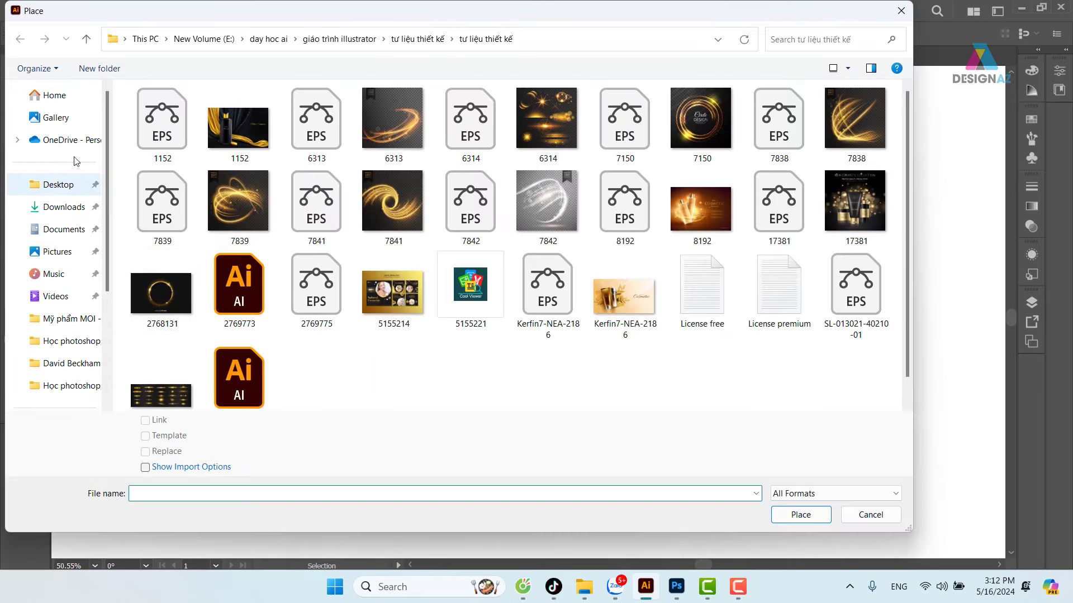
{"action": "left_click", "coordinate": [67, 207]}
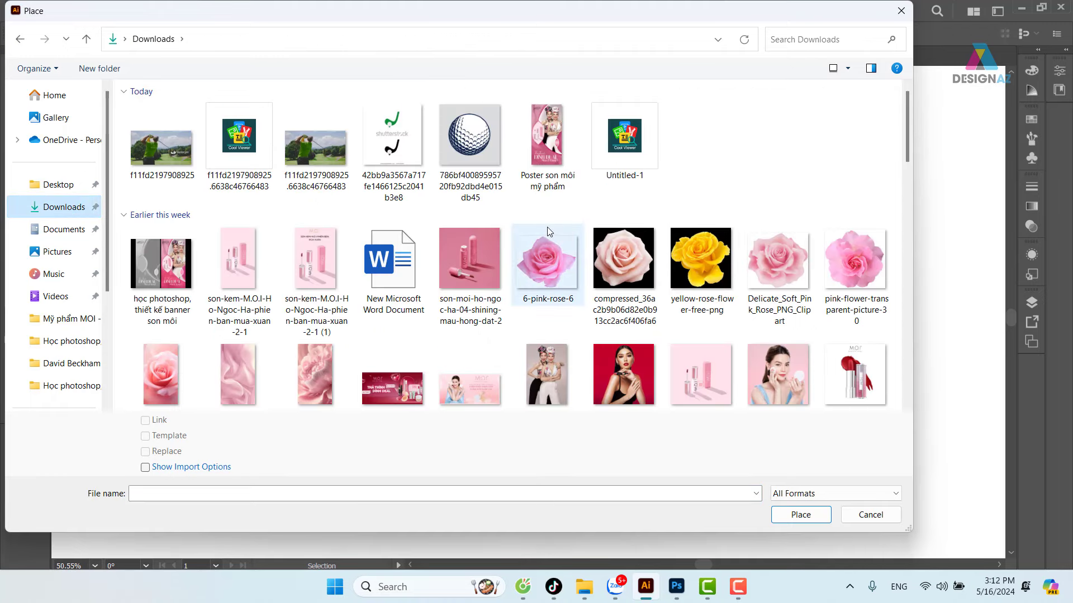
{"action": "left_click", "coordinate": [398, 152]}
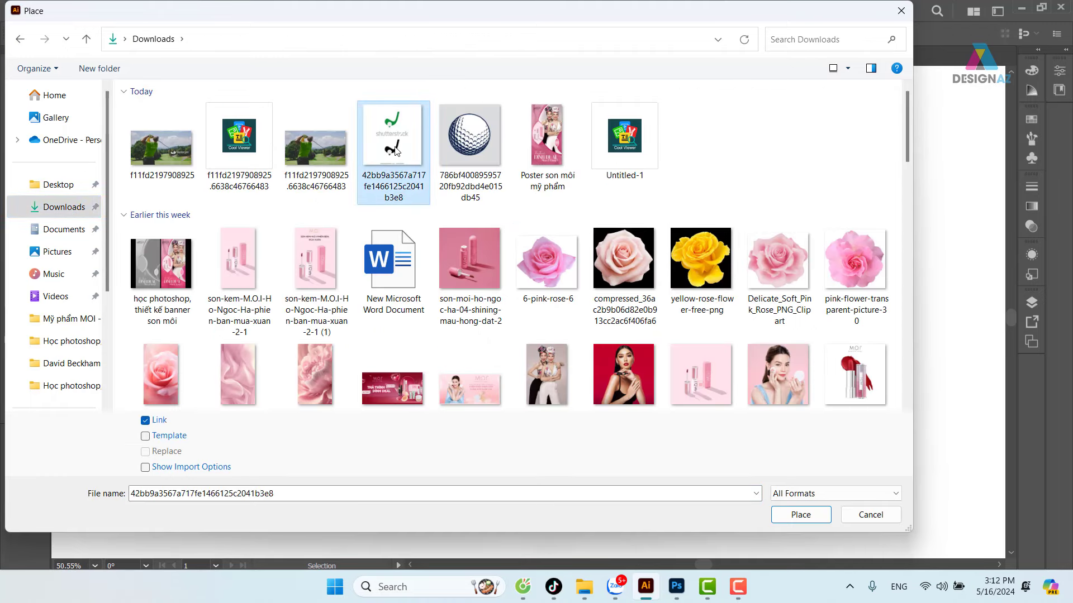
{"action": "left_click", "coordinate": [469, 193], "text": "ctrl"}
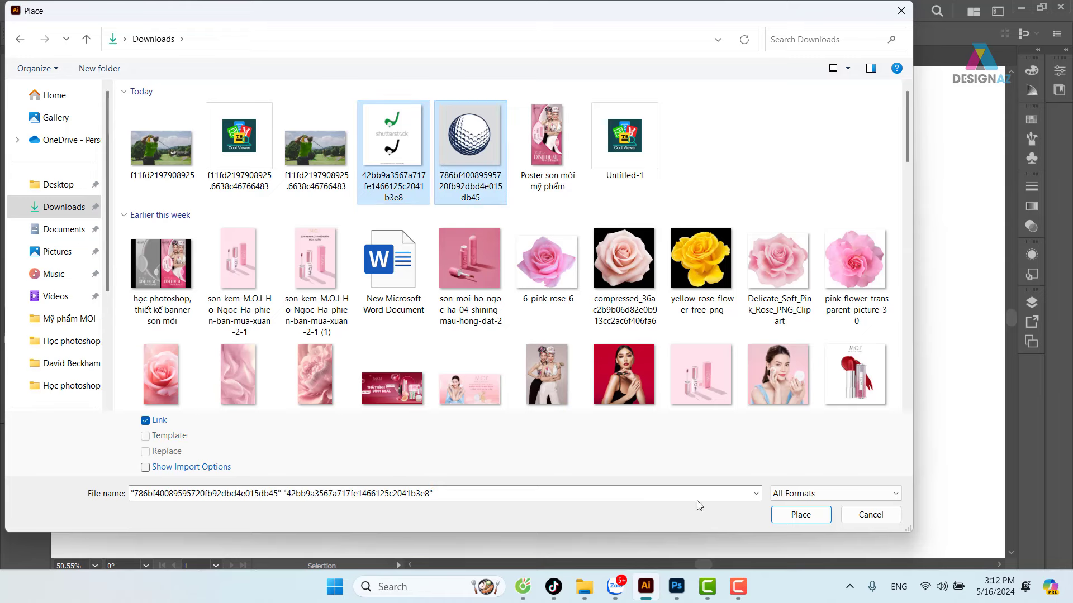
{"action": "left_click", "coordinate": [798, 519]}
Step: Place the golf-club image and the golf-ball image side by side right of H+Y
{"action": "left_click_drag", "start_coordinate": [550, 342], "coordinate": [495, 227]}
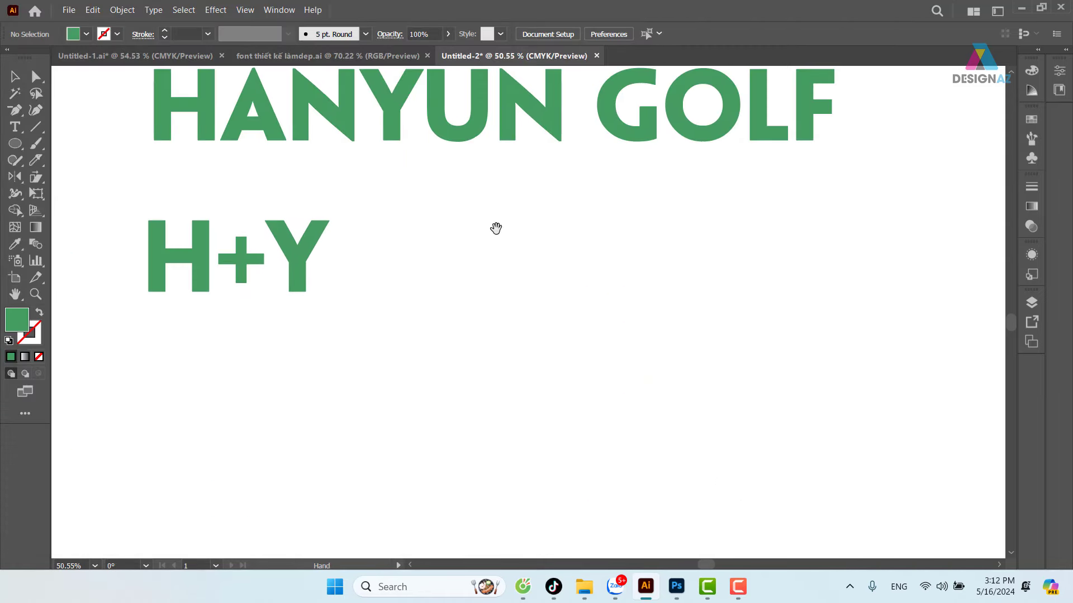
{"action": "left_click_drag", "start_coordinate": [405, 195], "coordinate": [713, 376]}
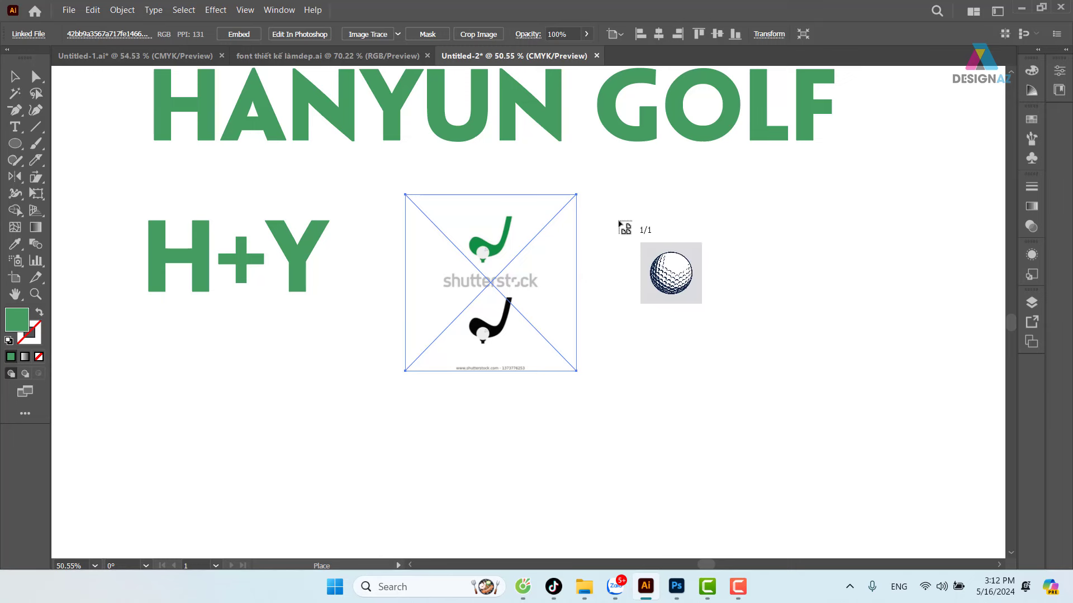
{"action": "left_click_drag", "start_coordinate": [587, 194], "coordinate": [765, 379]}
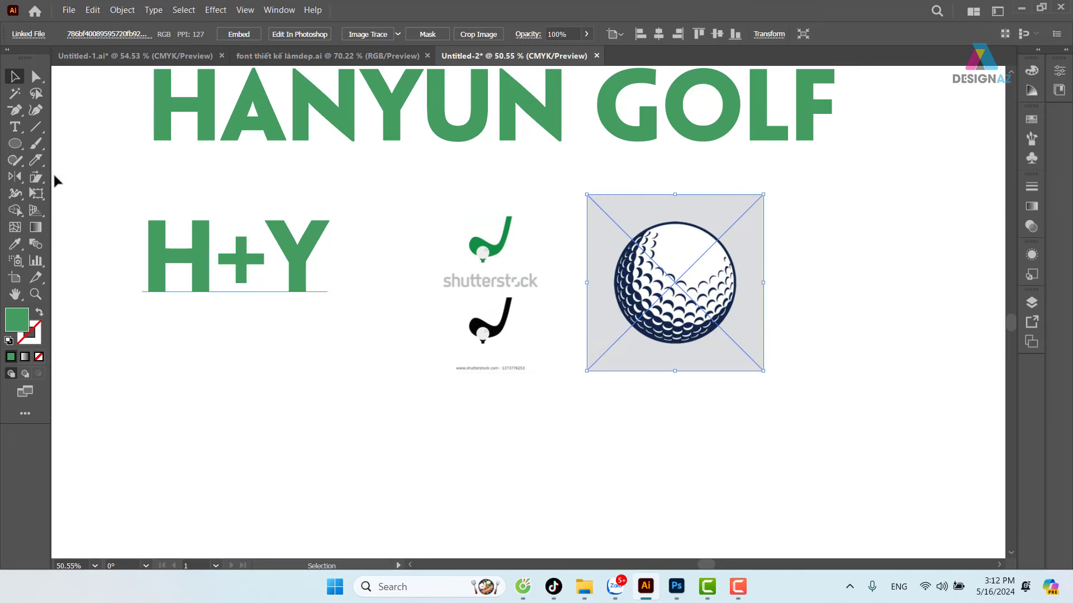
{"action": "key", "text": "backslash"}
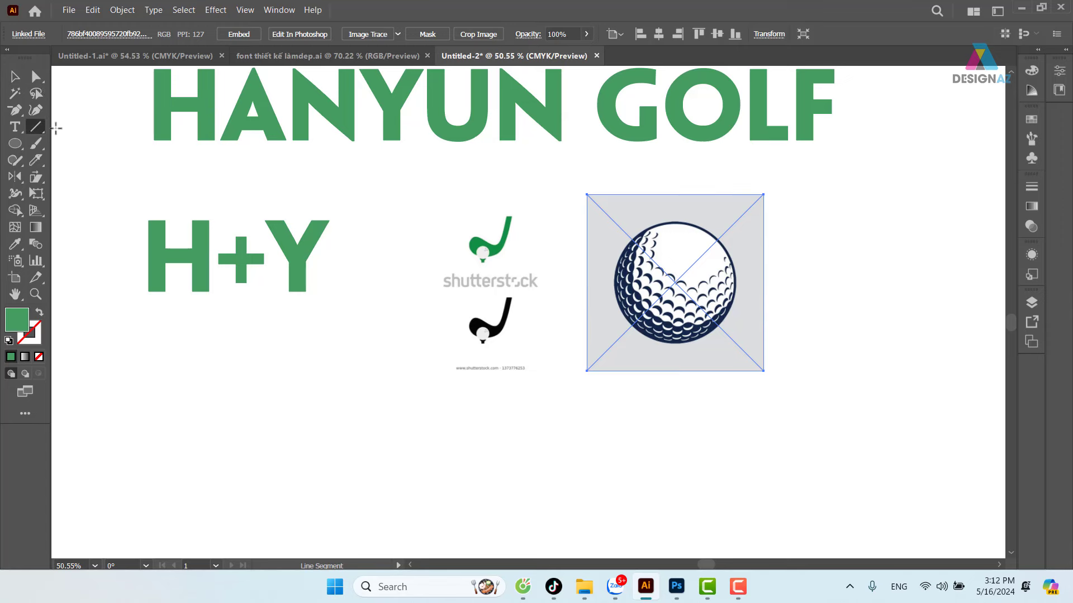
Step: Deselect the images and zoom in close on the golf-club logo
{"action": "left_click", "coordinate": [14, 79]}
{"action": "left_click", "coordinate": [110, 139]}
{"action": "key", "text": "z"}
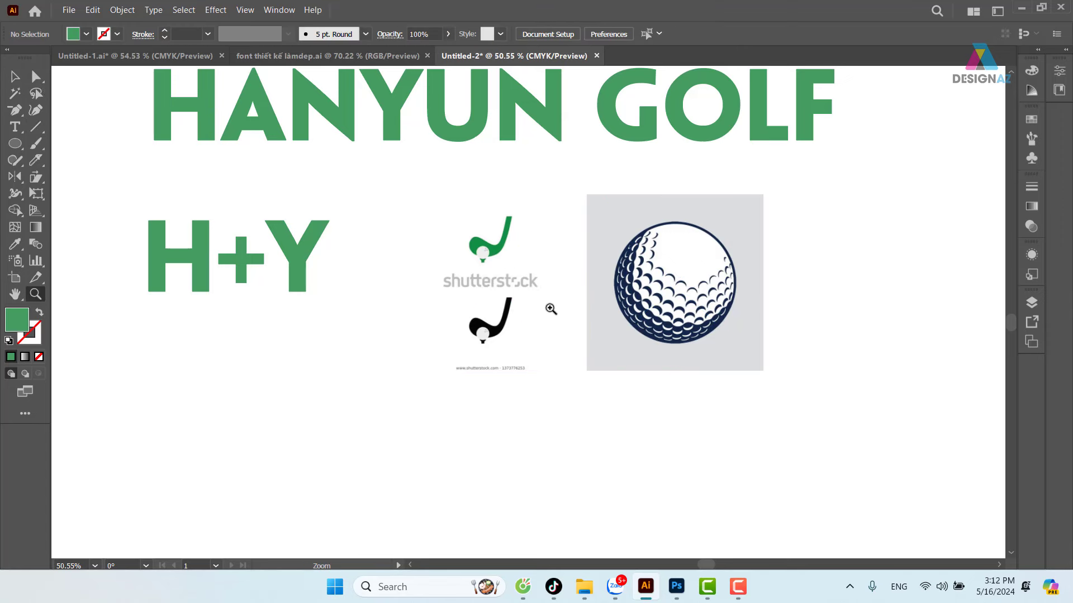
{"action": "mouse_move", "coordinate": [464, 195]}
{"action": "left_mouse_down"}
{"action": "mouse_move", "coordinate": [666, 333]}
{"action": "mouse_move", "coordinate": [622, 343]}
{"action": "mouse_move", "coordinate": [467, 215]}
{"action": "left_mouse_up"}
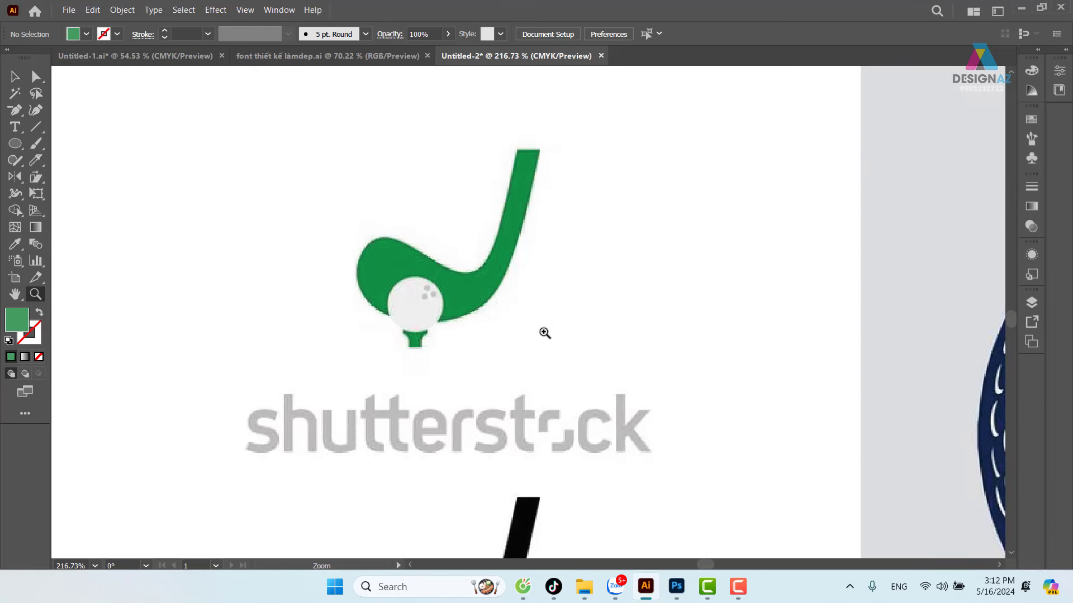
{"action": "left_click", "coordinate": [441, 341]}
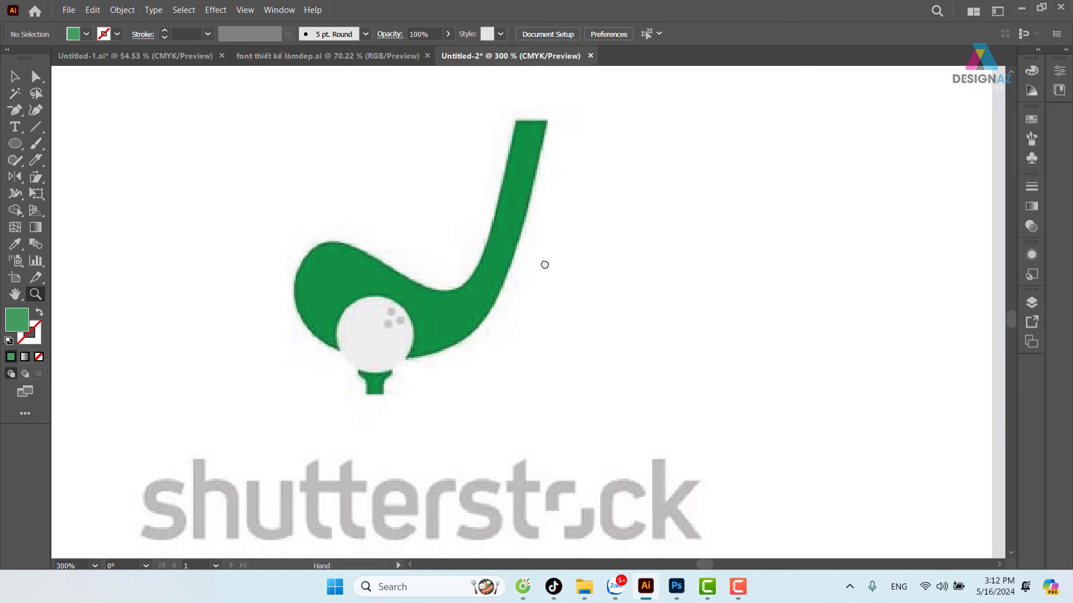
Step: Start a Pen path down the club stem's edge and swap its fill and stroke
{"action": "key", "text": "p"}
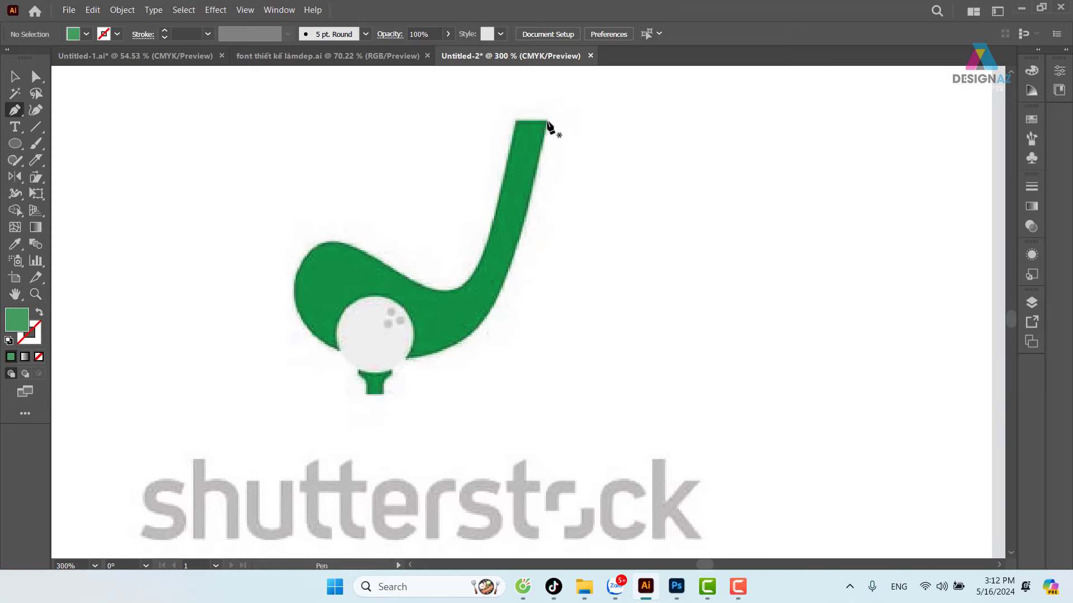
{"action": "left_click", "coordinate": [546, 120]}
{"action": "left_click", "coordinate": [495, 302]}
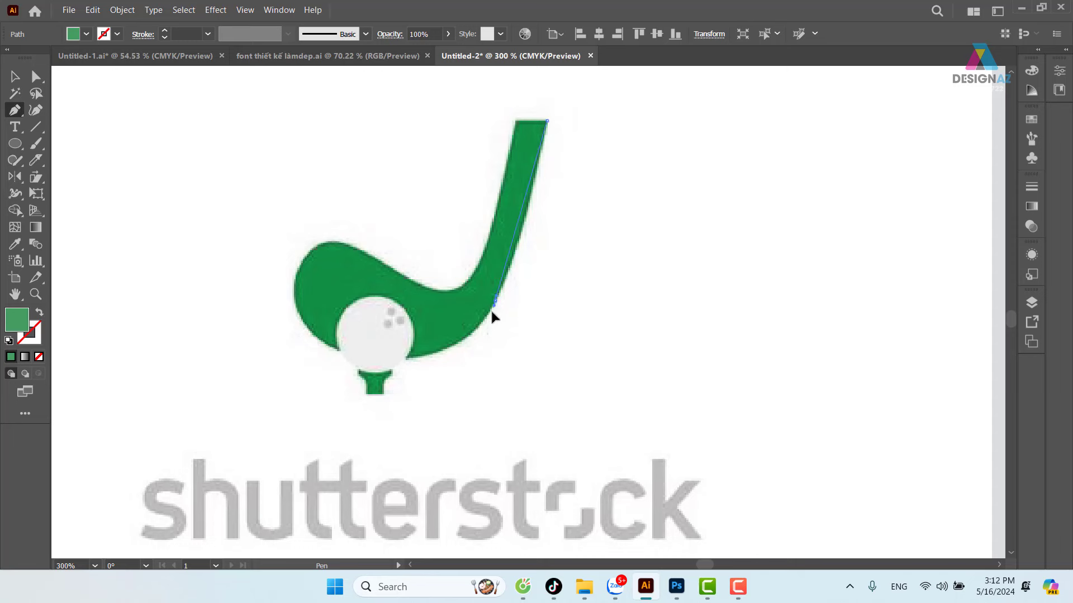
{"action": "left_click_drag", "start_coordinate": [479, 333], "coordinate": [472, 339]}
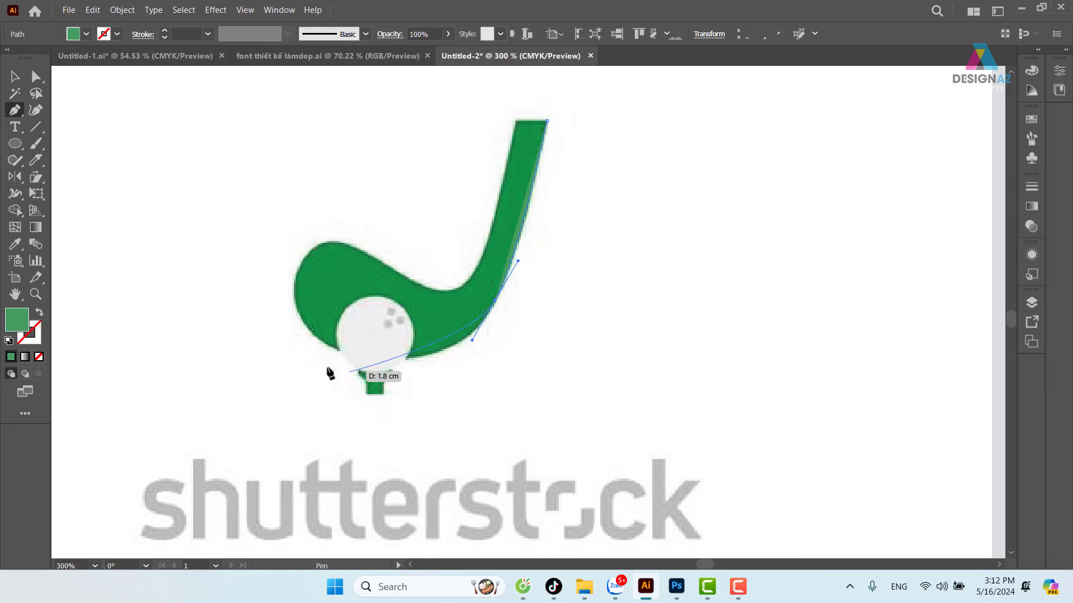
{"action": "mouse_move", "coordinate": [309, 330]}
{"action": "left_mouse_down"}
{"action": "mouse_move", "coordinate": [253, 268]}
{"action": "mouse_move", "coordinate": [224, 261]}
{"action": "left_mouse_up"}
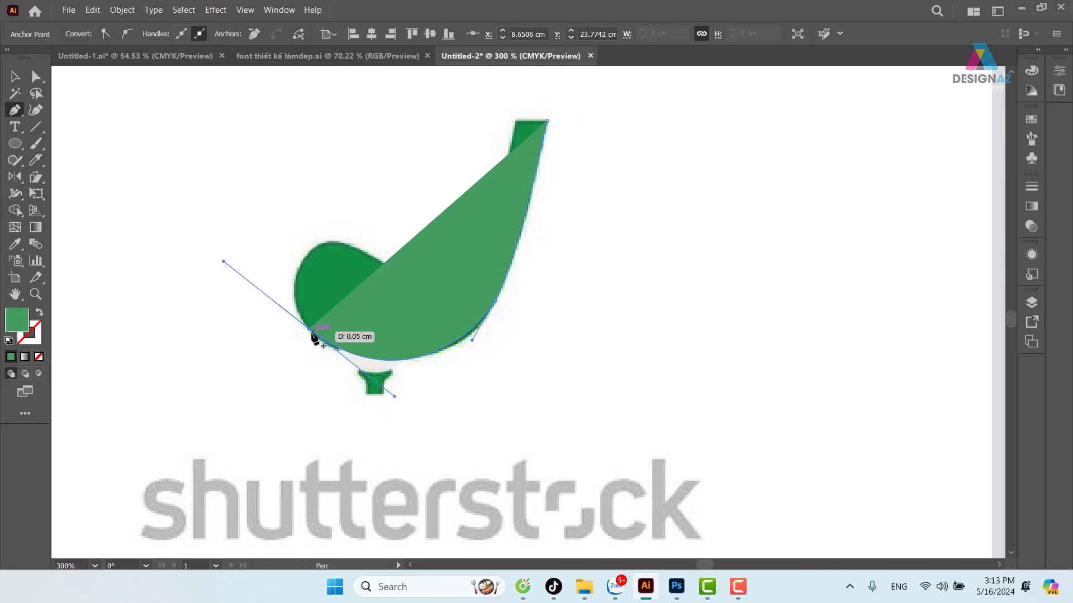
{"action": "key", "text": "shift+x"}
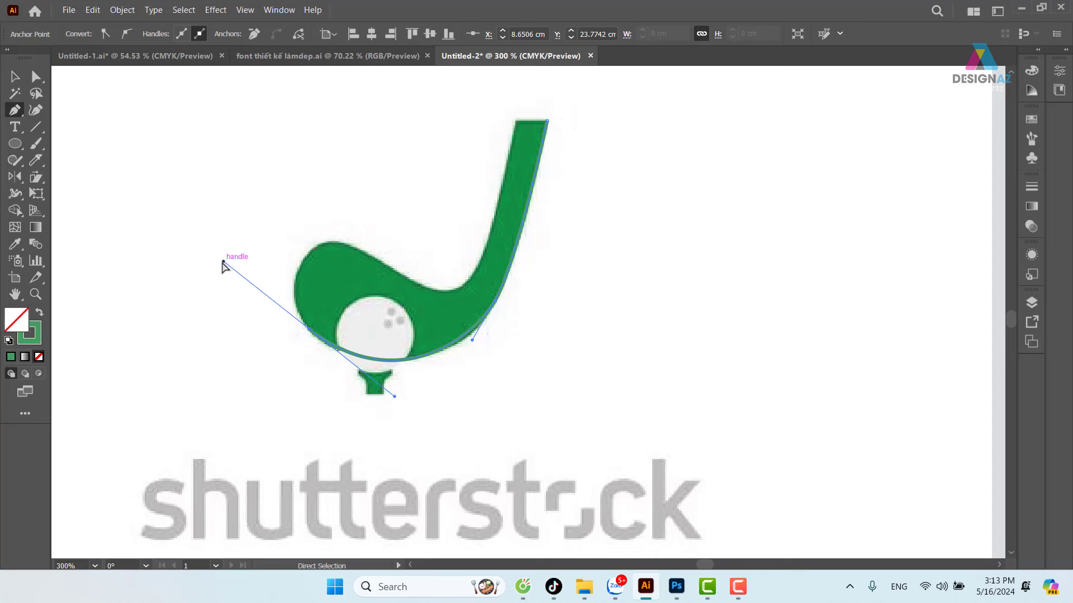
Step: Trace the club head, hook and inner shaft, closing the outline at the top
{"action": "left_click_drag", "start_coordinate": [224, 262], "coordinate": [279, 310]}
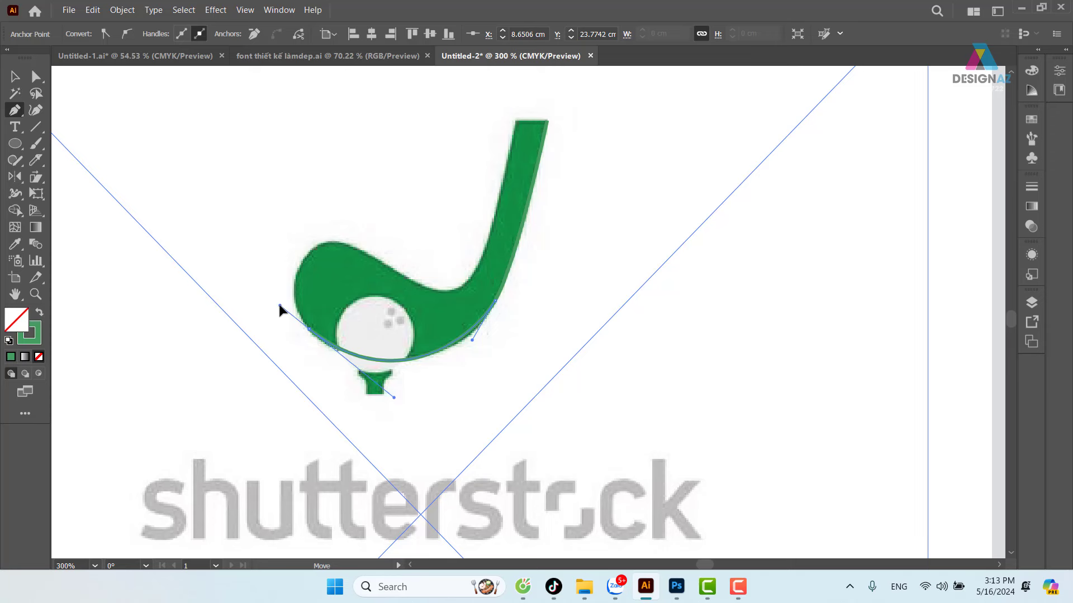
{"action": "left_click_drag", "start_coordinate": [329, 244], "coordinate": [362, 238]}
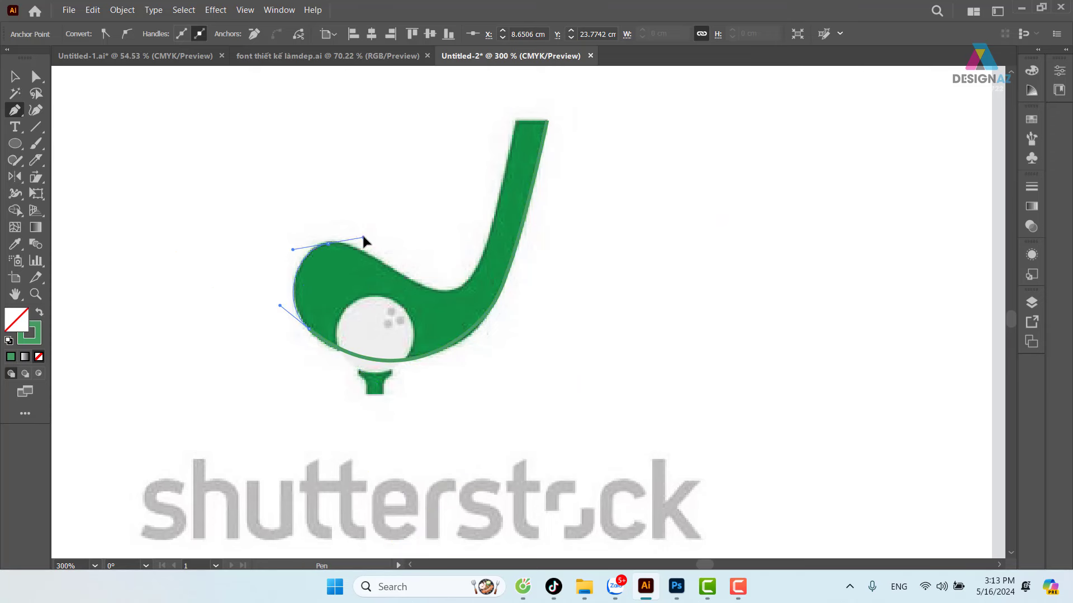
{"action": "left_click", "coordinate": [410, 282]}
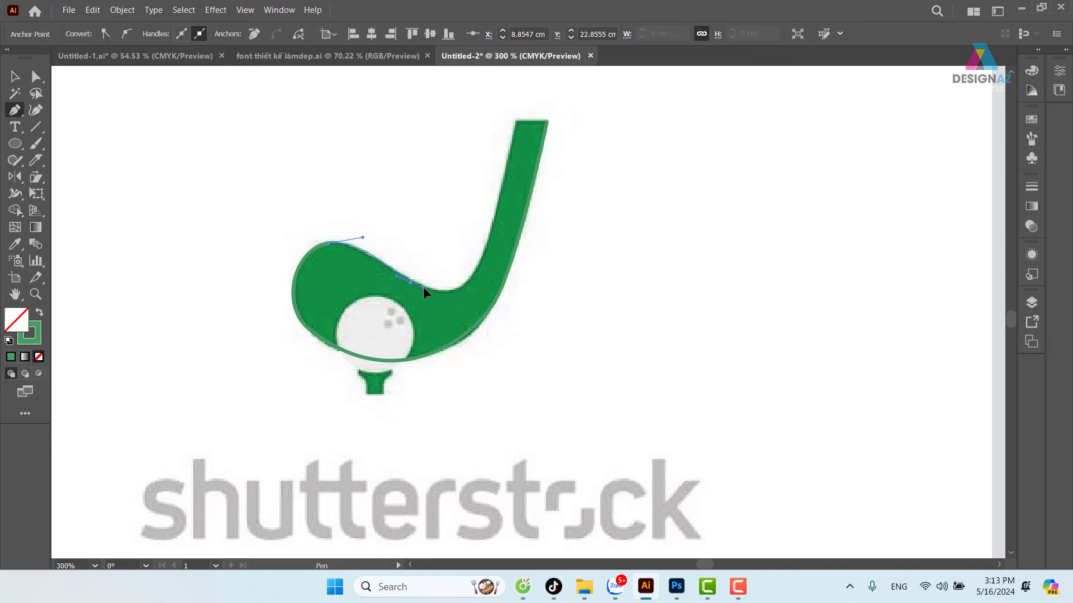
{"action": "left_click_drag", "start_coordinate": [484, 256], "coordinate": [501, 201]}
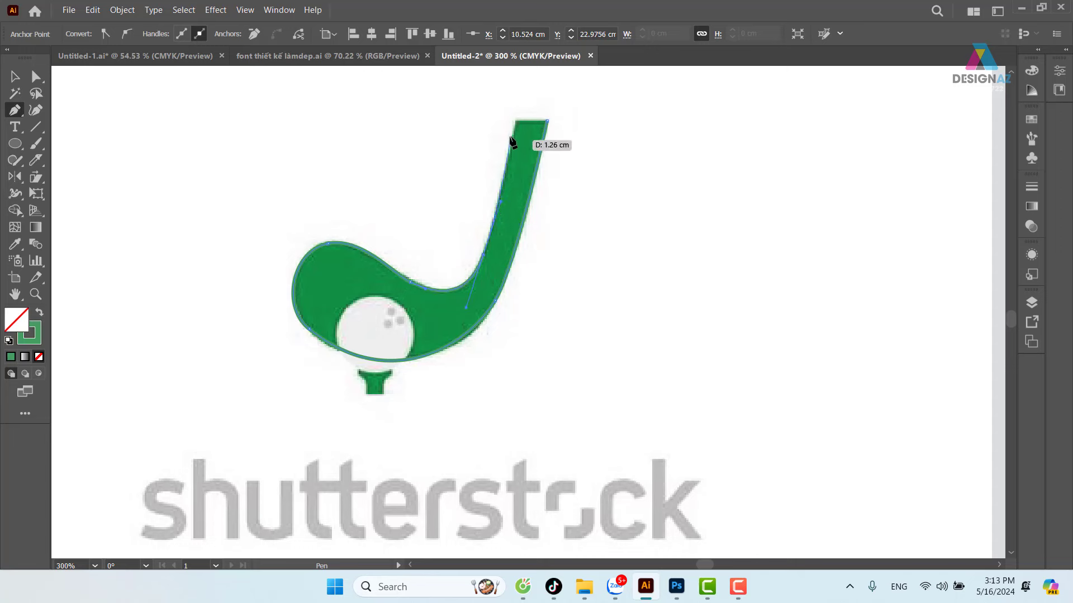
{"action": "left_click", "coordinate": [517, 120]}
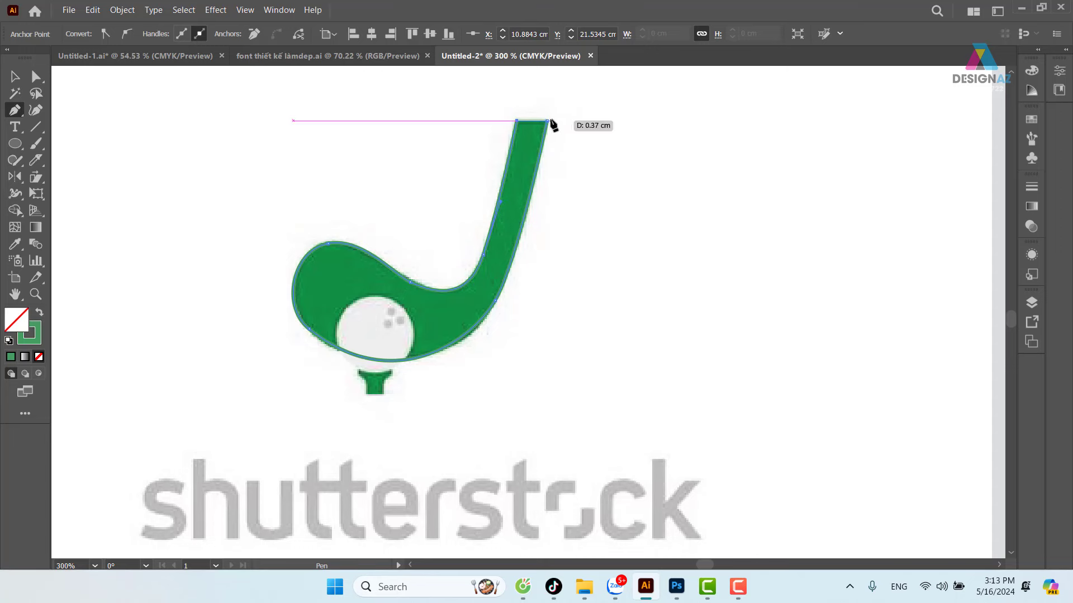
{"action": "left_click", "coordinate": [547, 120]}
{"action": "key", "text": "ctrl+1"}
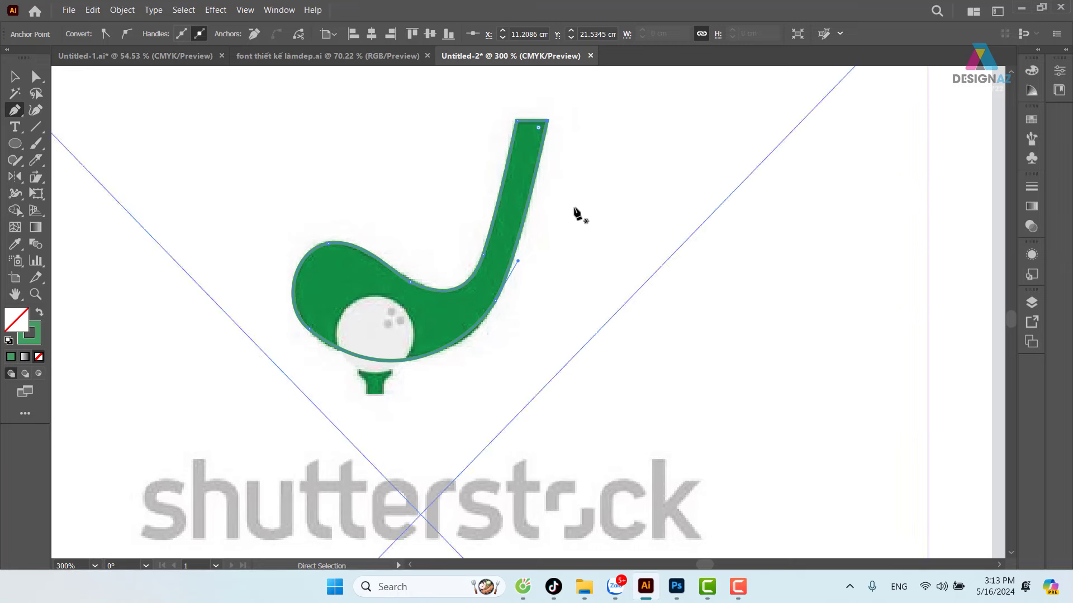
{"action": "scroll", "coordinate": [444, 354], "scroll_direction": "down", "scroll_amount": 3}
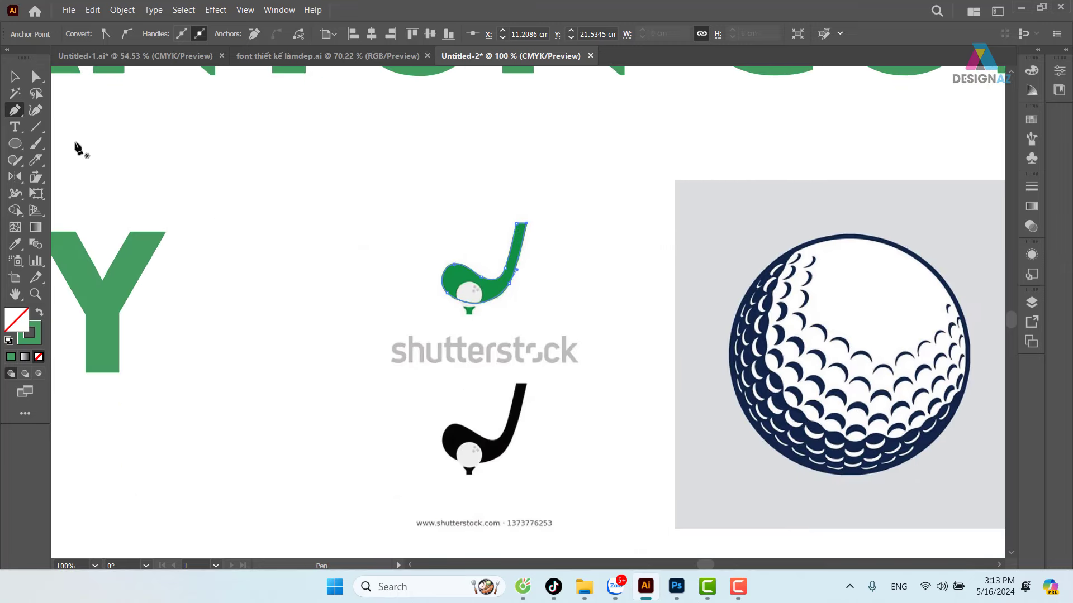
Step: Delete the shutterstock reference image and turn the traced outline's green stroke into a fill
{"action": "left_click", "coordinate": [15, 76]}
{"action": "left_click", "coordinate": [418, 342]}
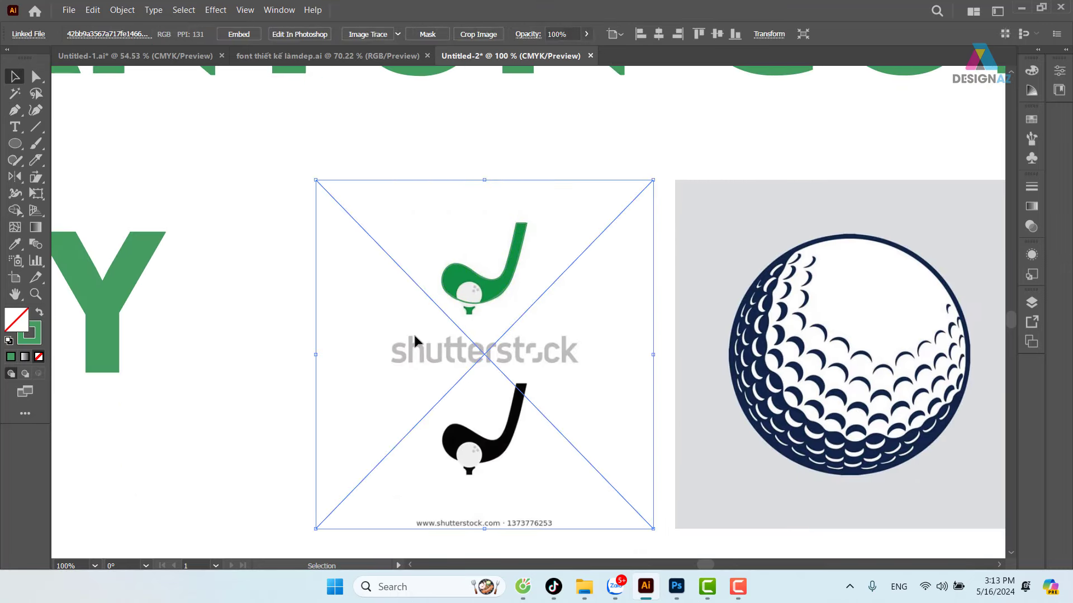
{"action": "key", "text": "Delete"}
{"action": "left_click_drag", "start_coordinate": [435, 239], "coordinate": [509, 324]}
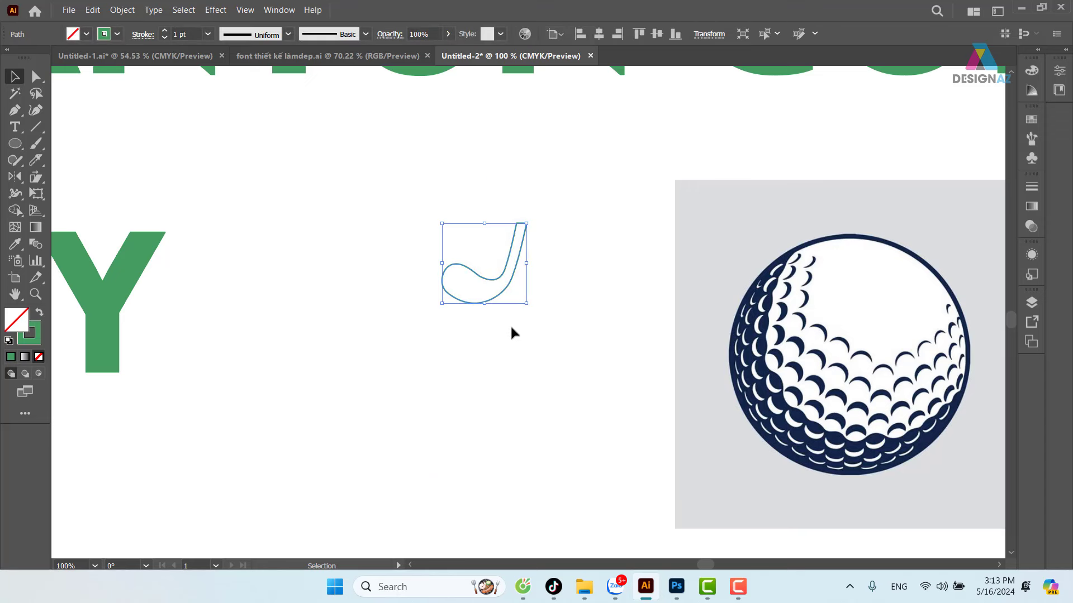
{"action": "left_click", "coordinate": [1032, 120]}
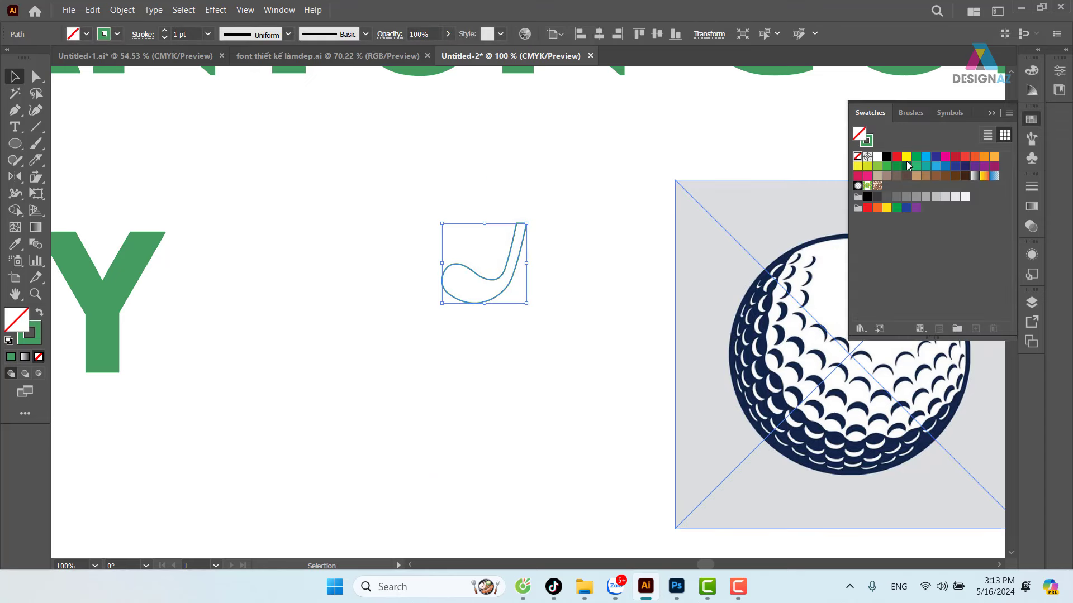
{"action": "key", "text": "shift+x"}
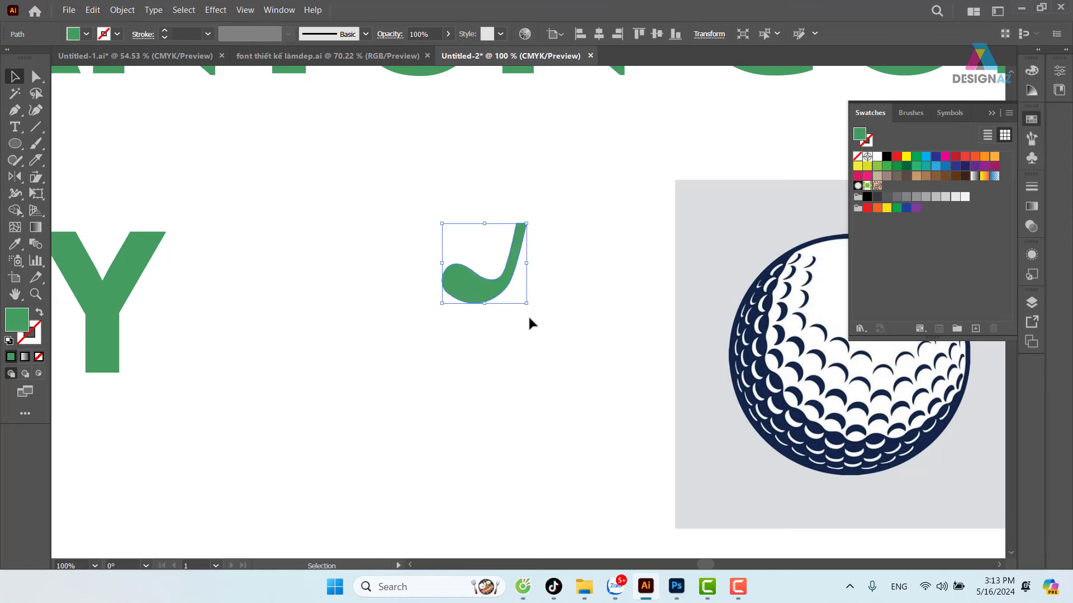
Step: Move the green club lower-left and zoom in to centre it
{"action": "left_click", "coordinate": [548, 337]}
{"action": "mouse_move", "coordinate": [501, 377]}
{"action": "left_mouse_down"}
{"action": "mouse_move", "coordinate": [659, 324]}
{"action": "mouse_move", "coordinate": [362, 362]}
{"action": "mouse_move", "coordinate": [472, 328]}
{"action": "left_mouse_up"}
{"action": "mouse_move", "coordinate": [488, 210]}
{"action": "left_mouse_down"}
{"action": "mouse_move", "coordinate": [240, 454]}
{"action": "mouse_move", "coordinate": [555, 295]}
{"action": "mouse_move", "coordinate": [366, 376]}
{"action": "left_mouse_up"}
{"action": "key", "text": "z"}
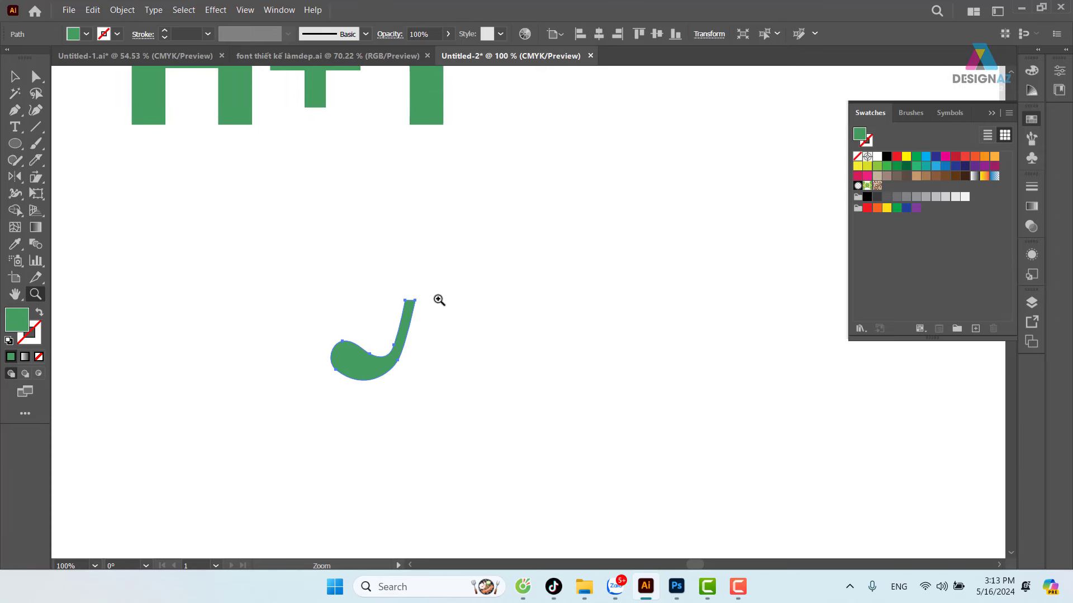
{"action": "left_click_drag", "start_coordinate": [438, 300], "coordinate": [481, 302]}
{"action": "left_click_drag", "start_coordinate": [310, 318], "coordinate": [334, 270]}
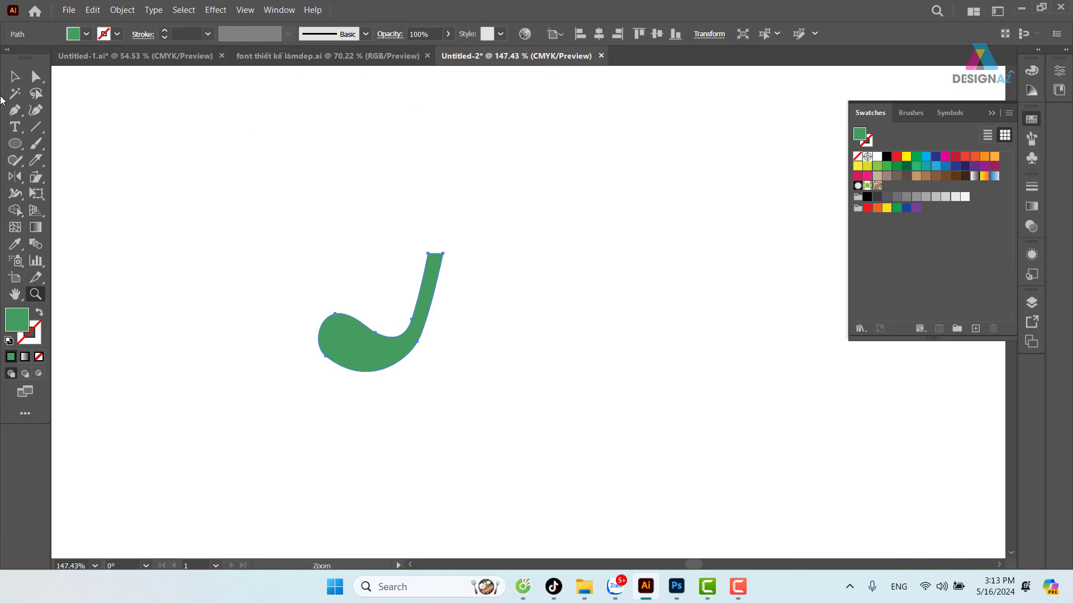
Step: Extend the shaft by dragging its two top anchors up and right
{"action": "left_click", "coordinate": [36, 77]}
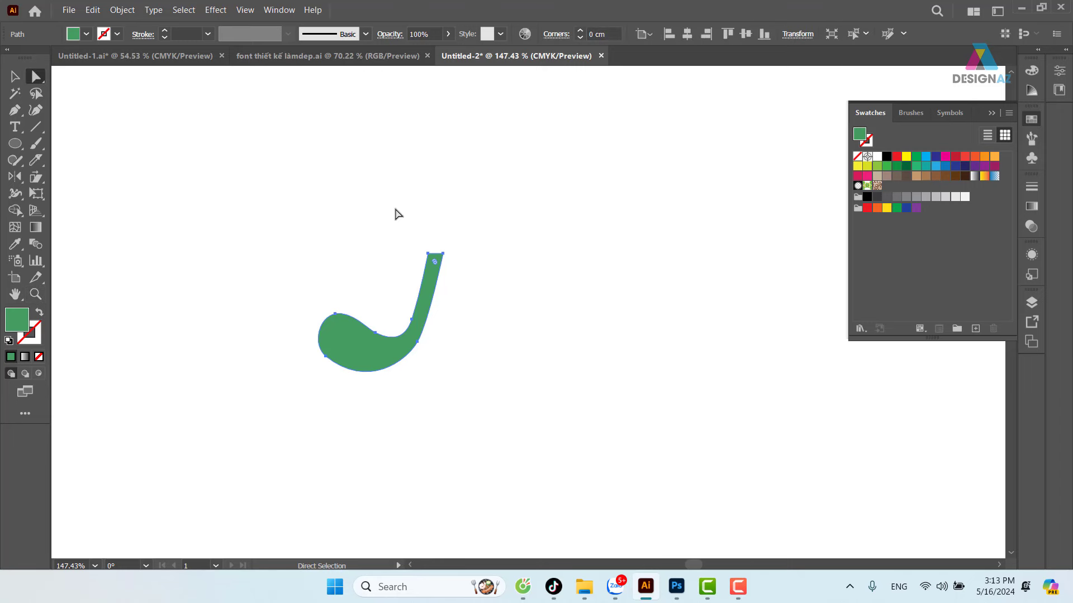
{"action": "left_click_drag", "start_coordinate": [395, 210], "coordinate": [542, 286]}
{"action": "left_click_drag", "start_coordinate": [445, 259], "coordinate": [458, 214]}
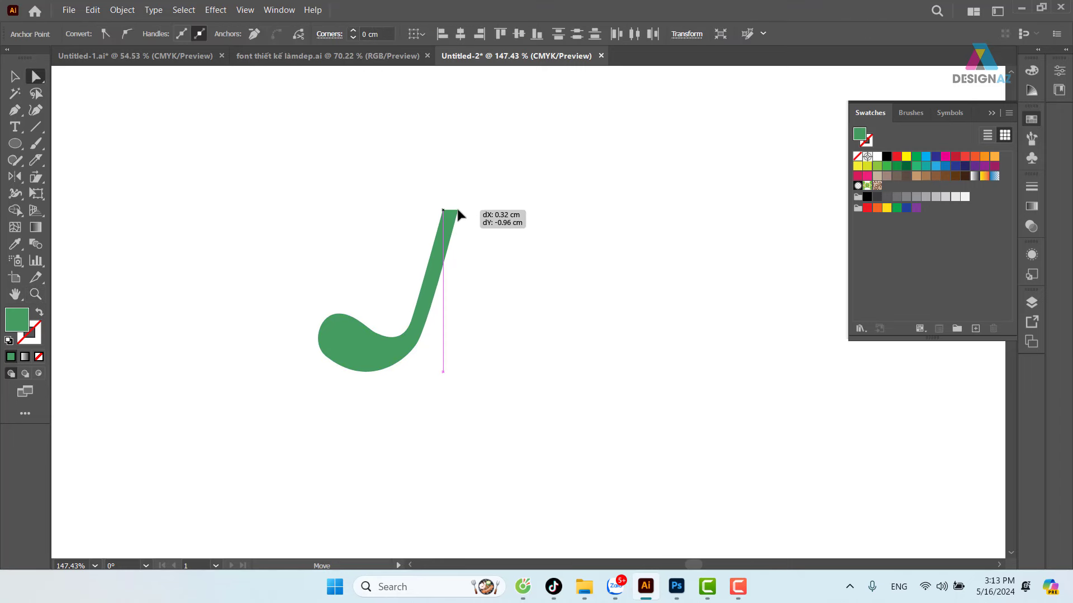
Step: Alt-drag a duplicate of the green club and move it to the right
{"action": "left_click", "coordinate": [15, 77]}
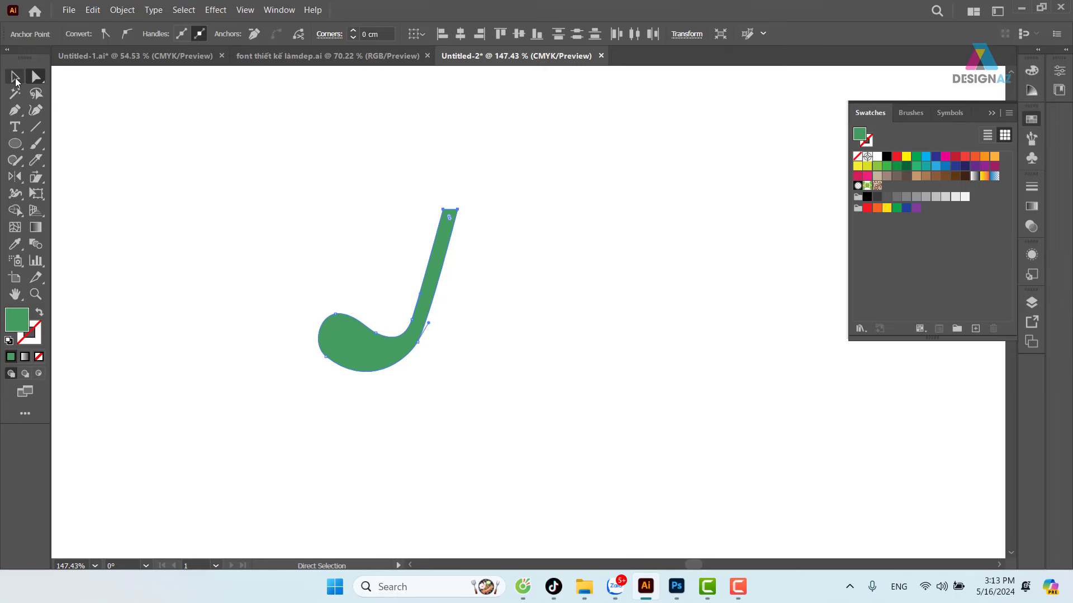
{"action": "left_click", "coordinate": [279, 167]}
{"action": "left_click_drag", "start_coordinate": [402, 346], "coordinate": [521, 347]}
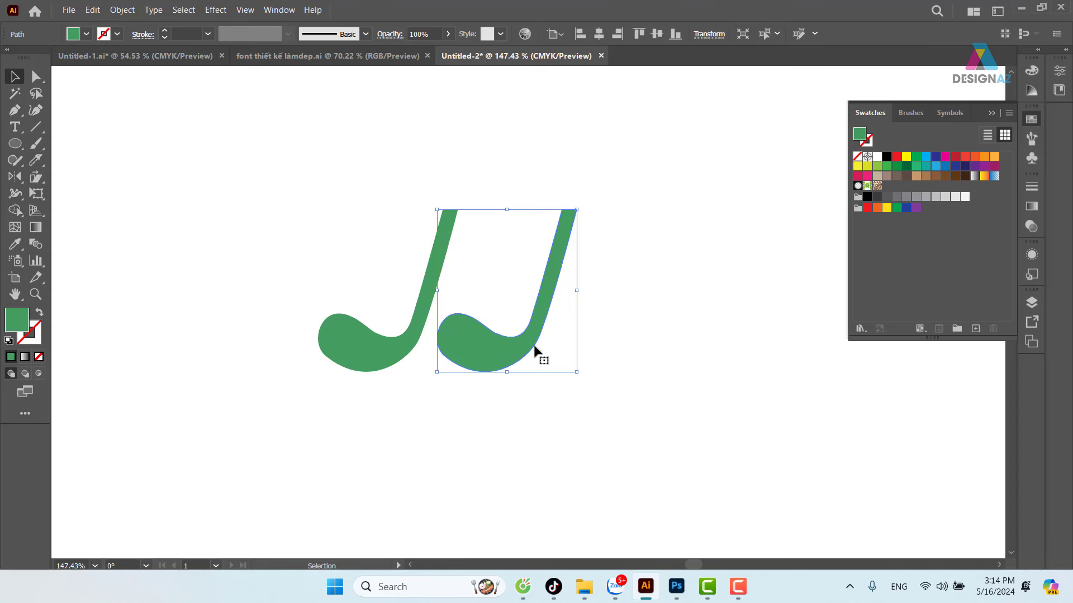
{"action": "left_click", "coordinate": [559, 361]}
{"action": "left_click_drag", "start_coordinate": [615, 378], "coordinate": [556, 357]}
{"action": "left_click_drag", "start_coordinate": [432, 327], "coordinate": [650, 327]}
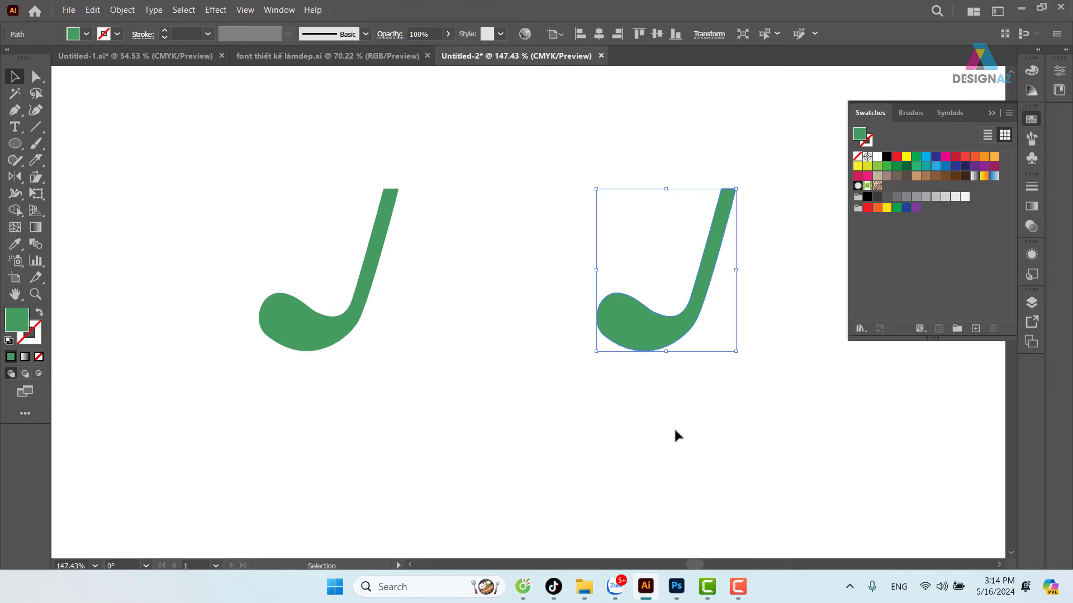
Step: Zoom in on the right club and make a slightly offset overlapping copy
{"action": "key", "text": "z"}
{"action": "scroll", "coordinate": [754, 354], "scroll_direction": "up", "scroll_amount": 2}
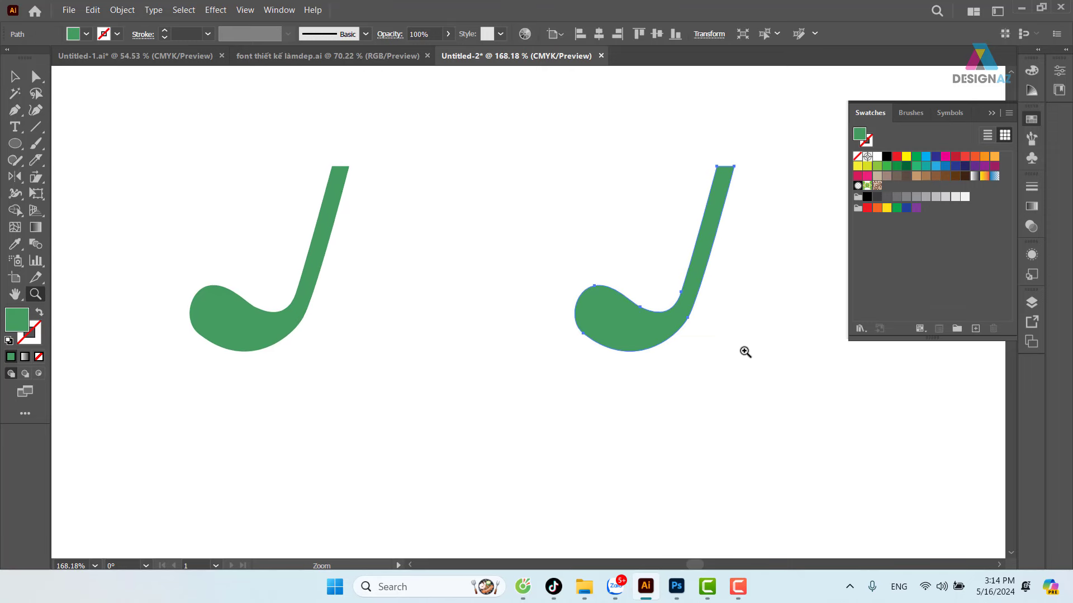
{"action": "mouse_move", "coordinate": [647, 277]}
{"action": "left_mouse_down"}
{"action": "mouse_move", "coordinate": [591, 296]}
{"action": "mouse_move", "coordinate": [556, 246]}
{"action": "left_mouse_up"}
{"action": "scroll", "coordinate": [687, 366], "scroll_direction": "up", "scroll_amount": 3}
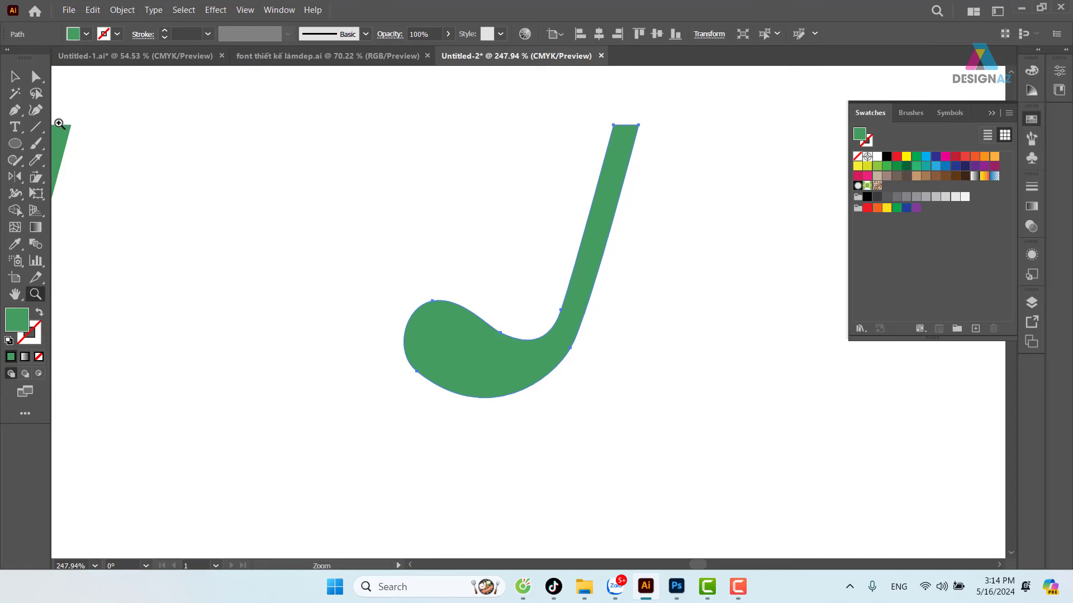
{"action": "left_click", "coordinate": [15, 76]}
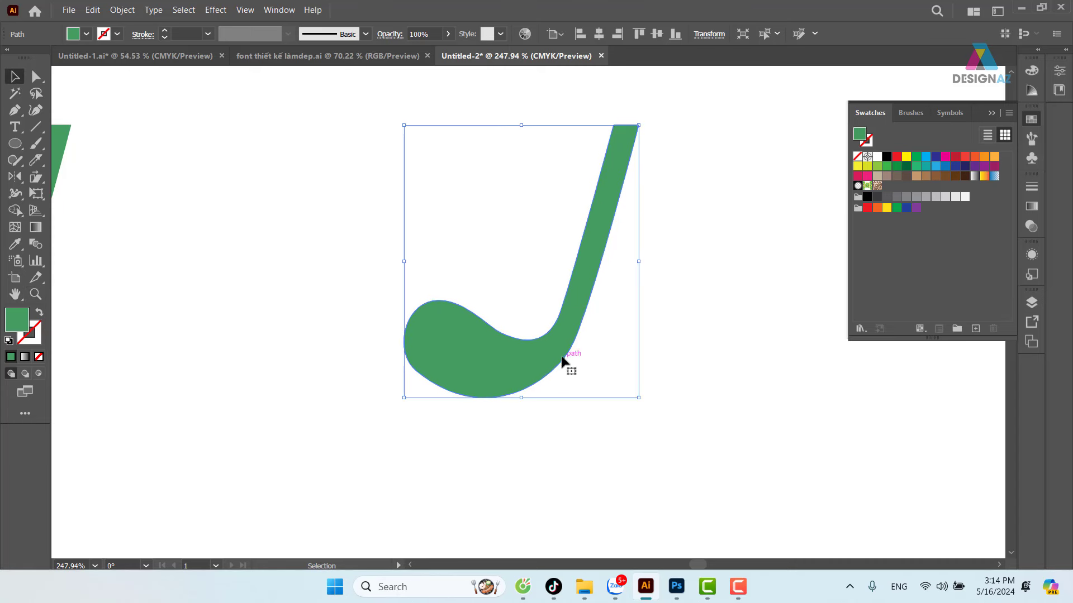
{"action": "left_click_drag", "start_coordinate": [561, 360], "coordinate": [535, 360]}
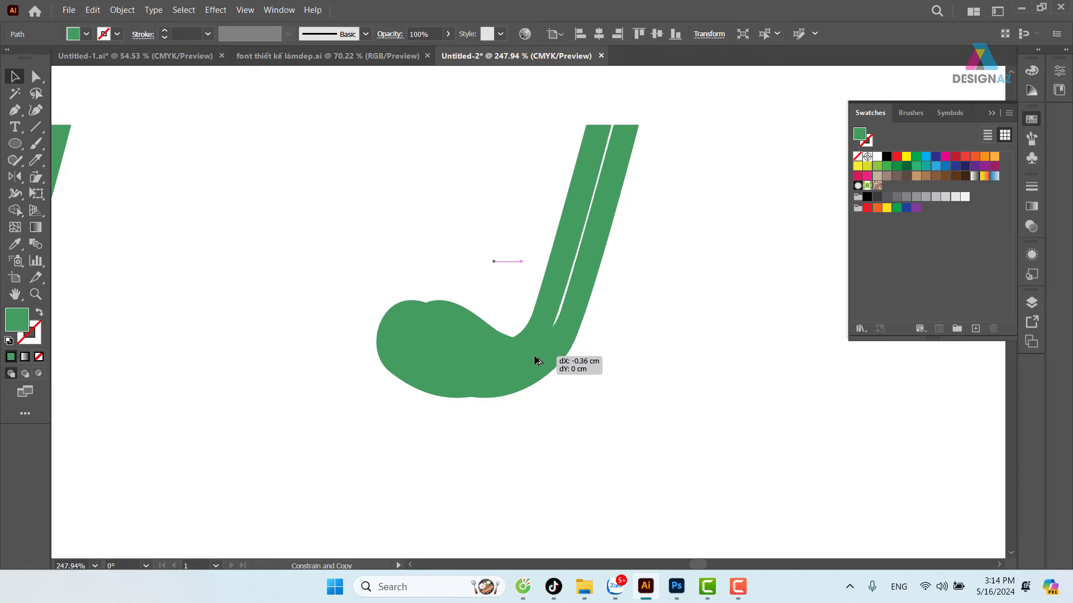
{"action": "left_click_drag", "start_coordinate": [535, 360], "coordinate": [537, 360]}
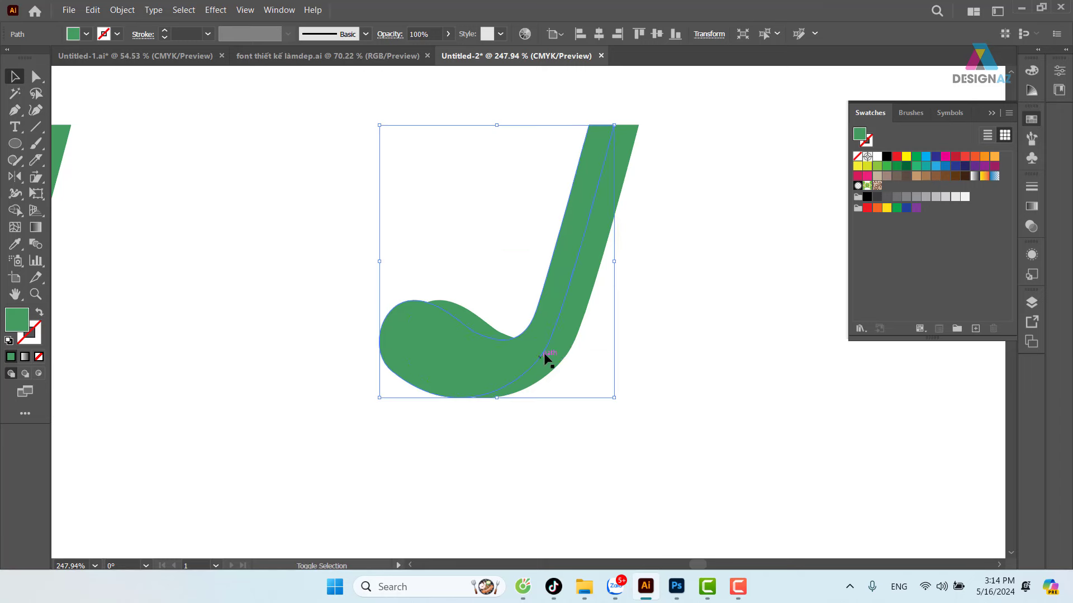
Step: Trim the overlapping clubs with Shape Builder, keeping only a thin curved stripe
{"action": "left_click", "coordinate": [588, 301], "text": "shift"}
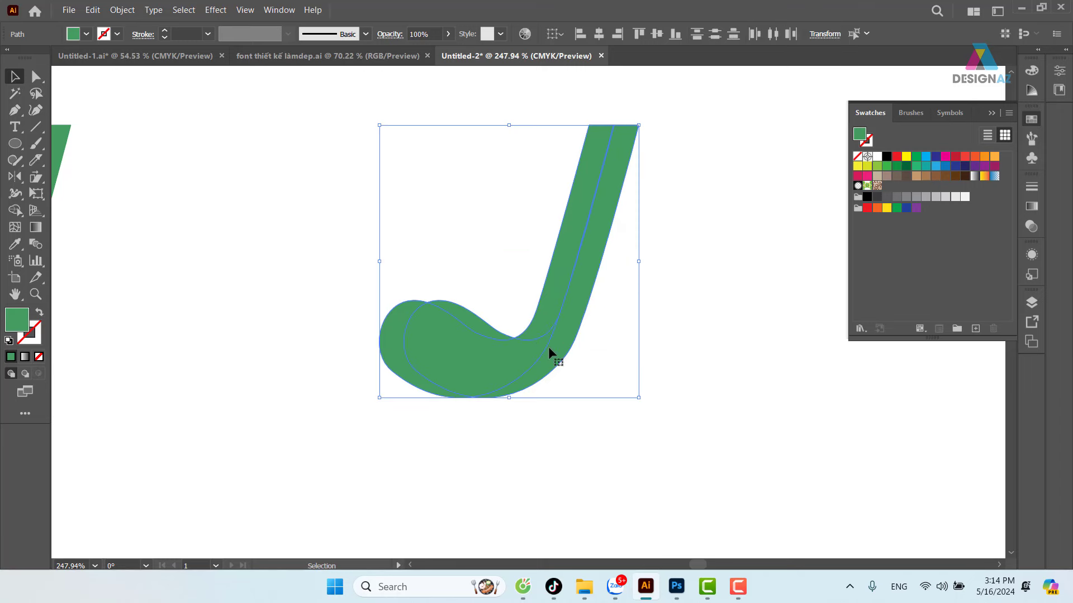
{"action": "left_click", "coordinate": [16, 210]}
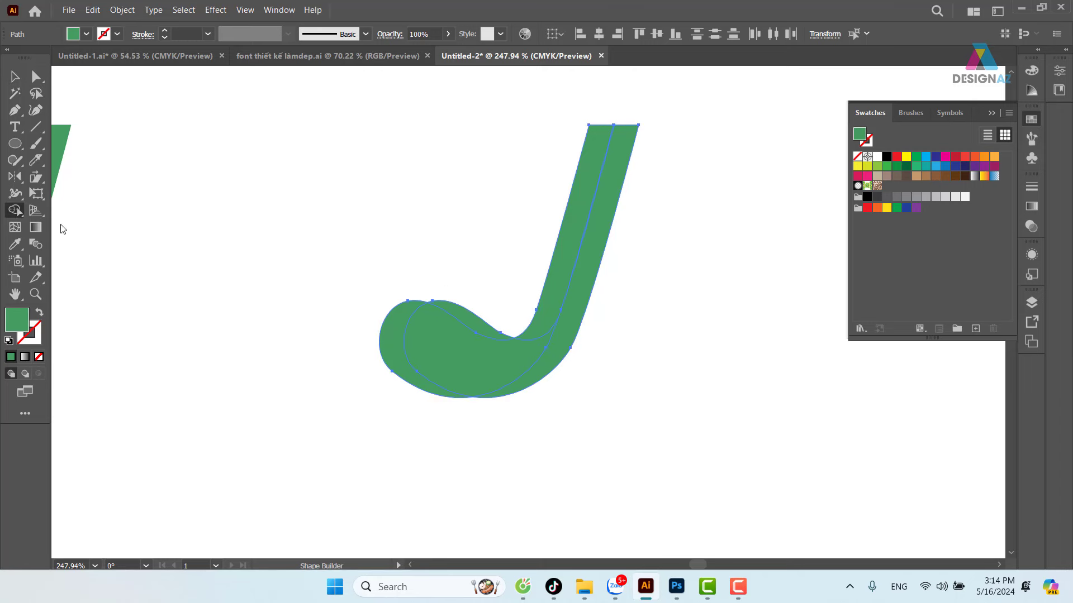
{"action": "left_click_drag", "start_coordinate": [447, 299], "coordinate": [479, 355]}
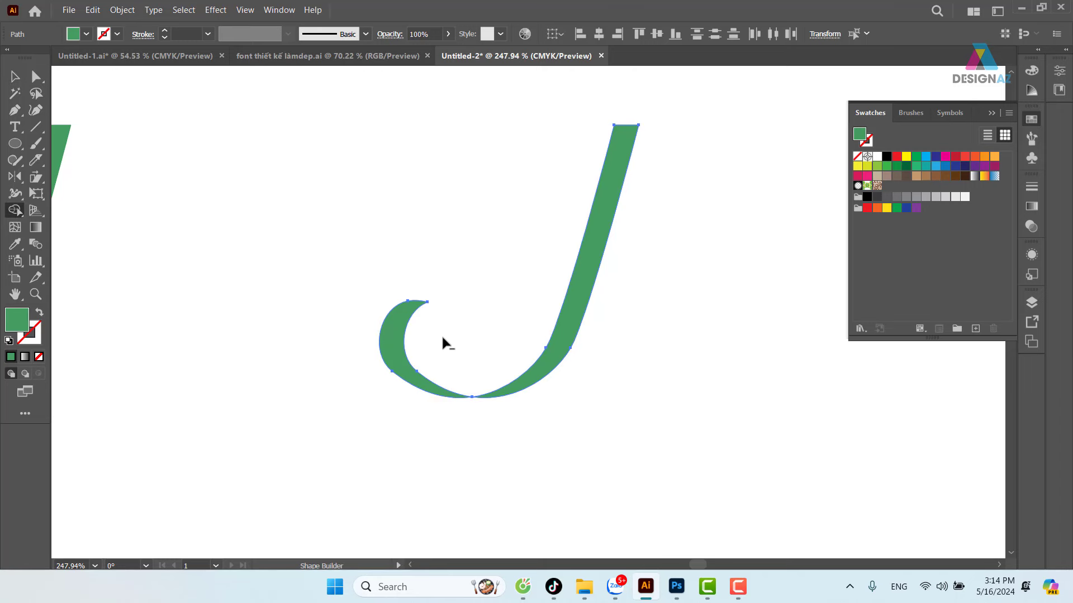
{"action": "left_click_drag", "start_coordinate": [538, 296], "coordinate": [378, 421]}
Step: Move the thin stripe left beside the original club and view at 100%
{"action": "left_click", "coordinate": [15, 77]}
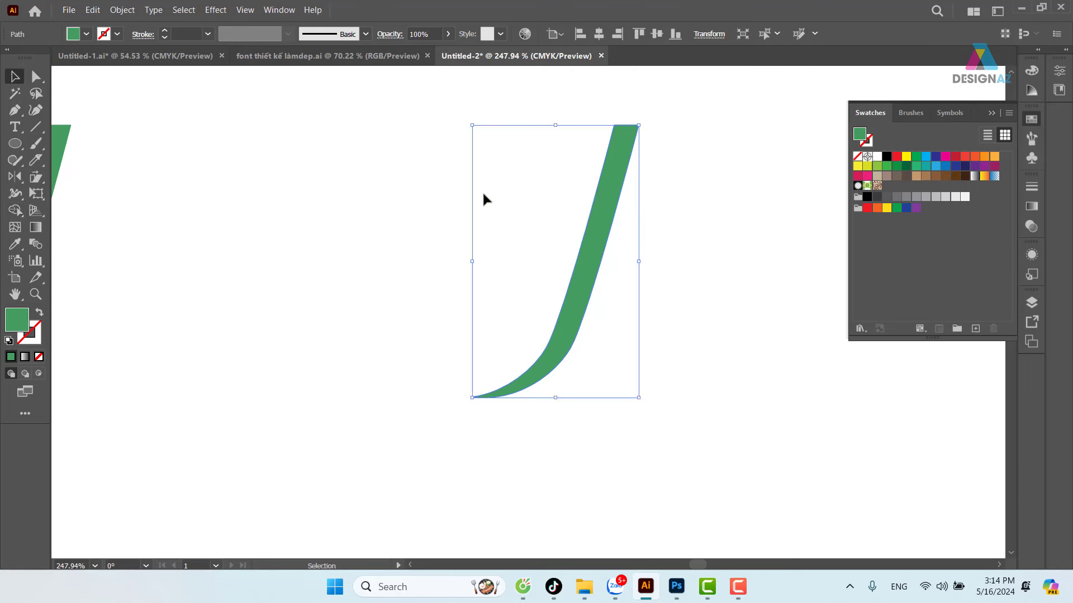
{"action": "left_click", "coordinate": [482, 190]}
{"action": "left_click_drag", "start_coordinate": [607, 247], "coordinate": [230, 274]}
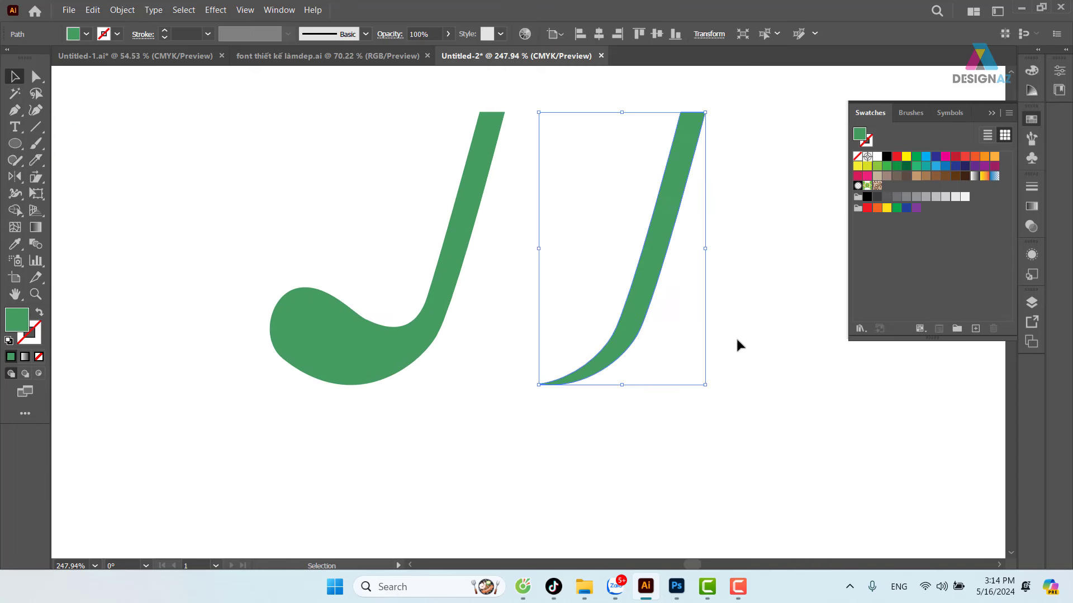
{"action": "left_click", "coordinate": [735, 336]}
{"action": "left_click_drag", "start_coordinate": [628, 320], "coordinate": [565, 321]}
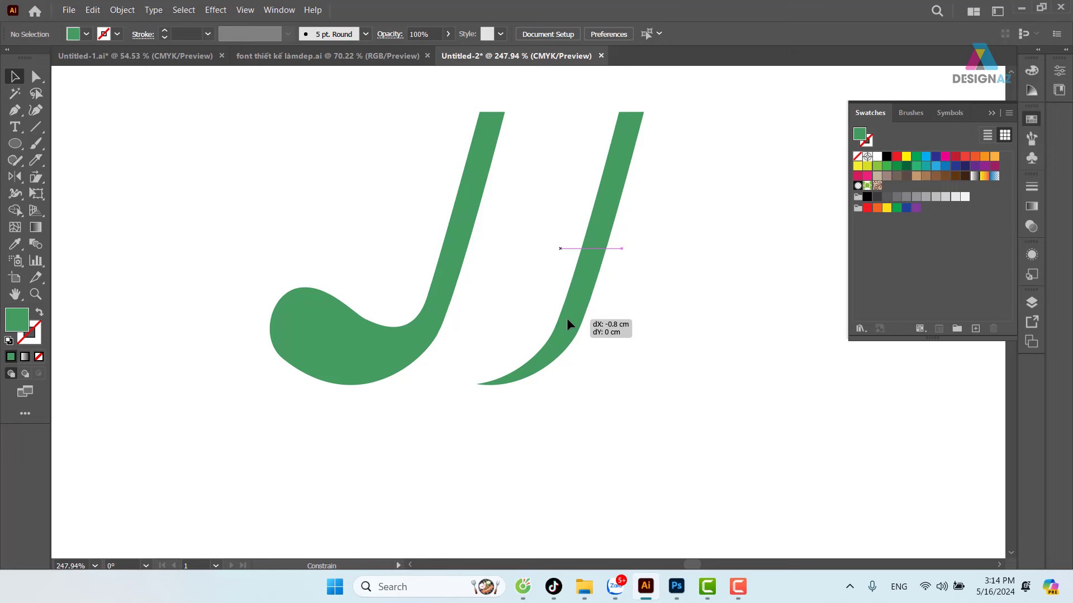
{"action": "left_click_drag", "start_coordinate": [565, 320], "coordinate": [568, 319]}
{"action": "key", "text": "space"}
{"action": "key", "text": "ctrl+1"}
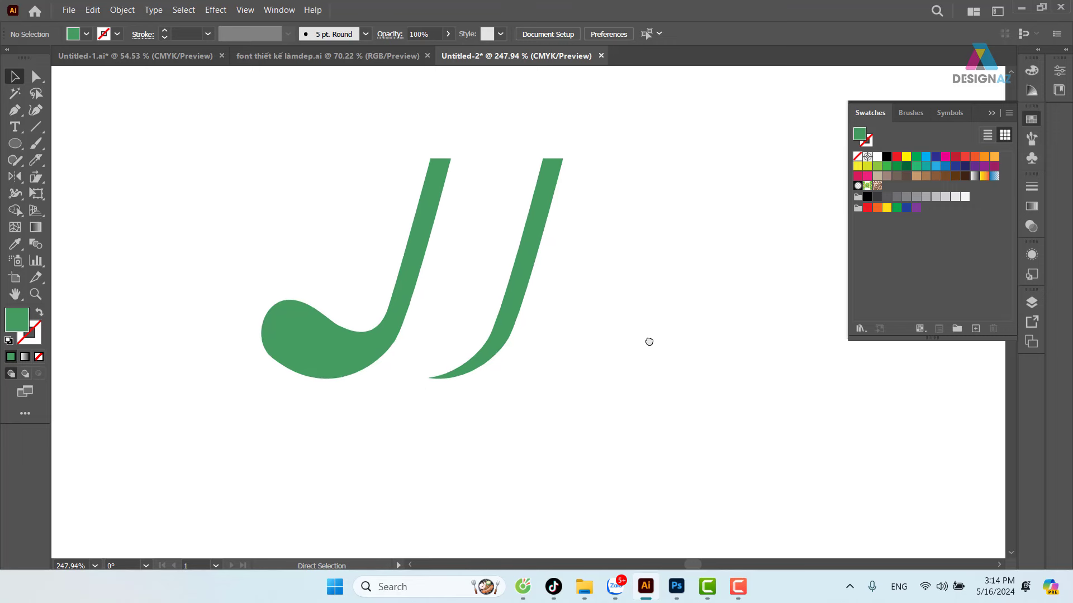
Step: Draw a thin rectangular crossbar between the two green strokes forming the H
{"action": "key", "text": "z"}
{"action": "mouse_move", "coordinate": [473, 291]}
{"action": "left_mouse_down"}
{"action": "mouse_move", "coordinate": [398, 290]}
{"action": "mouse_move", "coordinate": [510, 304]}
{"action": "left_mouse_up"}
{"action": "left_click_drag", "start_coordinate": [20, 141], "coordinate": [45, 143]}
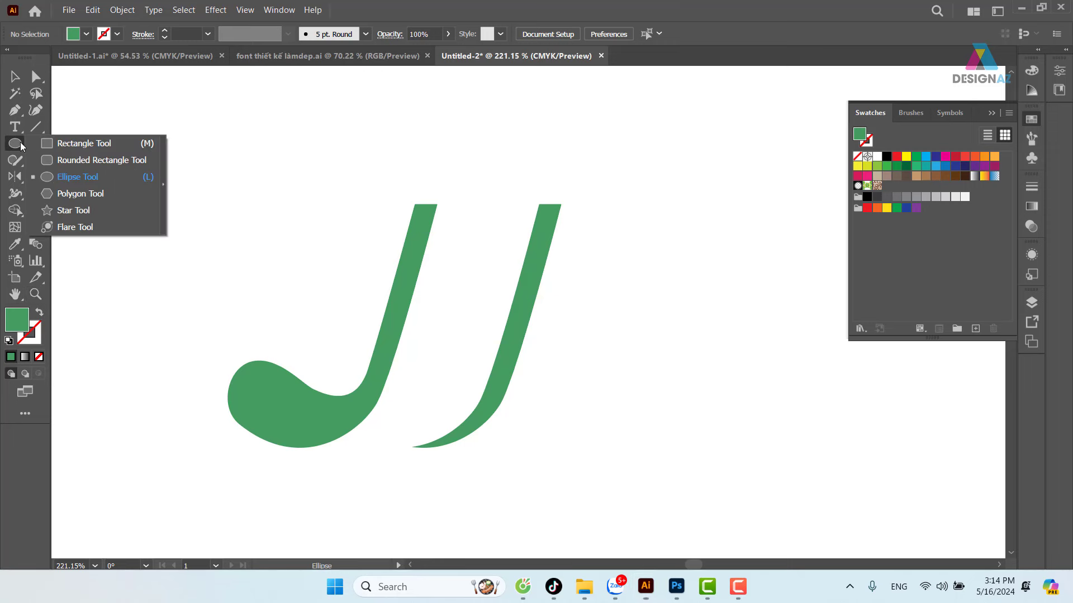
{"action": "left_click_drag", "start_coordinate": [396, 314], "coordinate": [512, 329]}
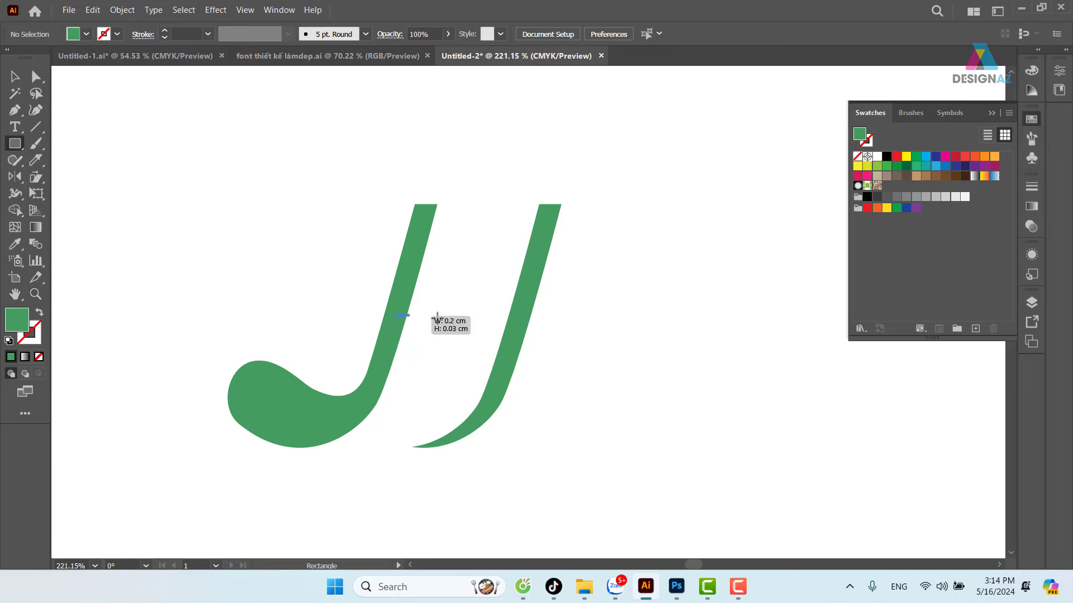
{"action": "left_click", "coordinate": [15, 76]}
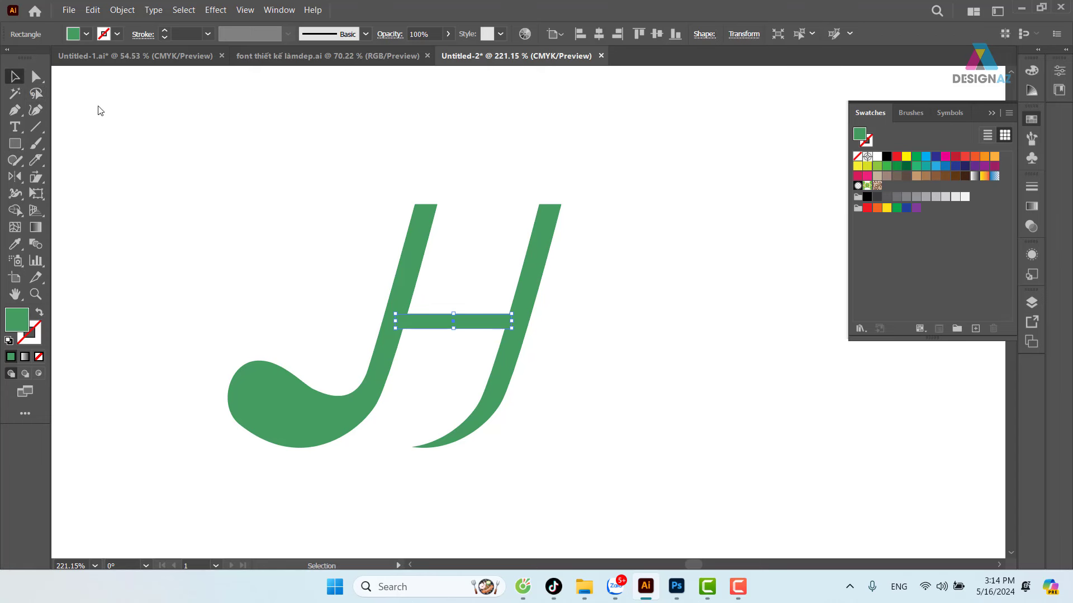
{"action": "left_click", "coordinate": [690, 300]}
{"action": "key", "text": "ctrl+minus"}
{"action": "key", "text": "ctrl+minus"}
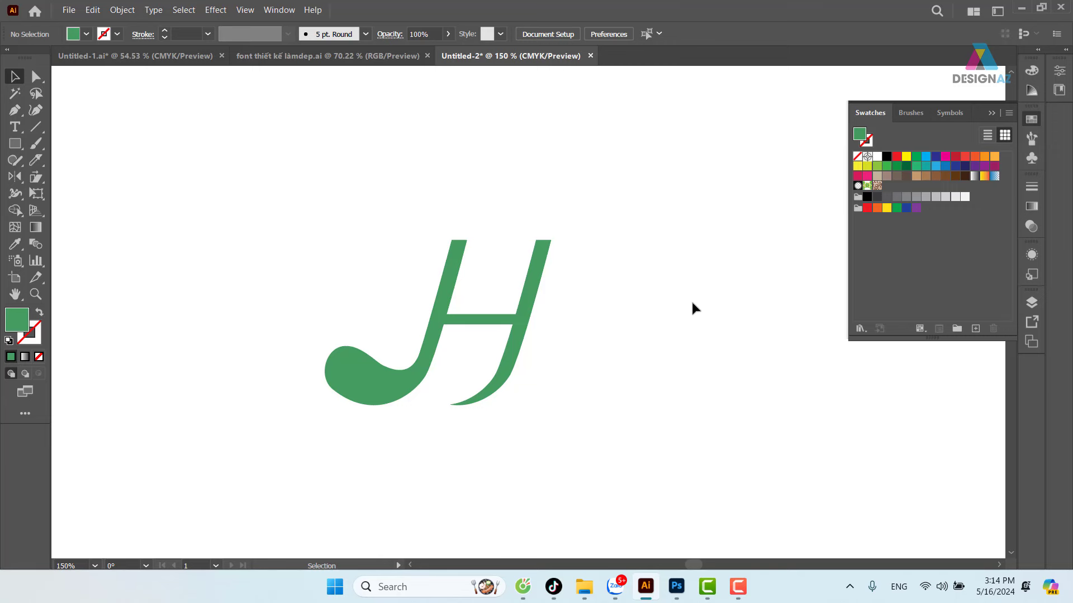
Step: Move the golf-ball image closer to the H monogram
{"action": "scroll", "coordinate": [536, 351], "scroll_direction": "right", "scroll_amount": 3}
{"action": "scroll", "coordinate": [545, 347], "scroll_direction": "right", "scroll_amount": 2}
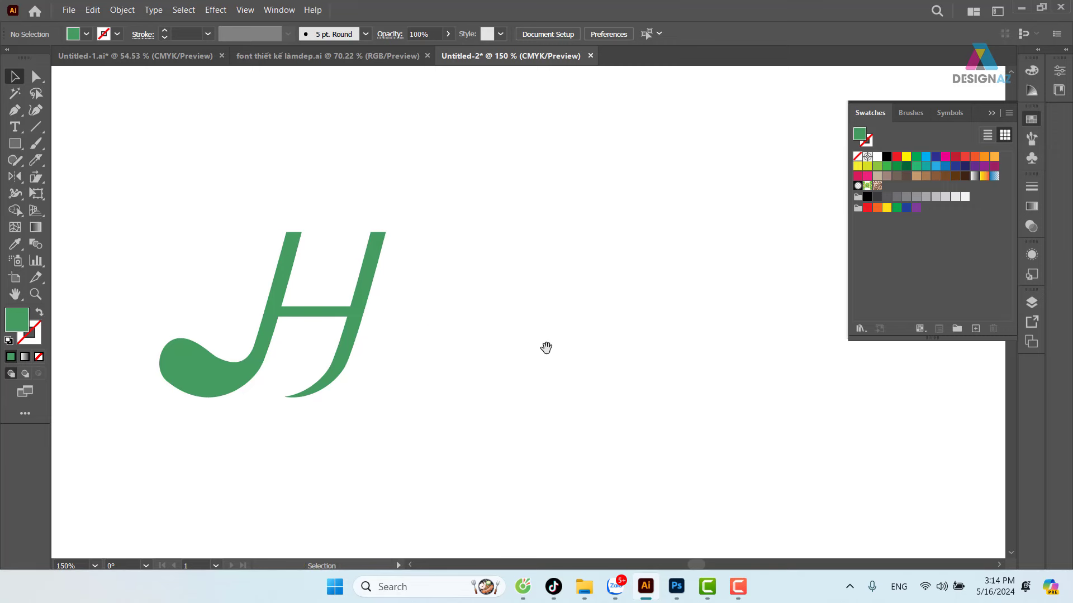
{"action": "scroll", "coordinate": [545, 347], "scroll_direction": "down", "scroll_amount": 1}
{"action": "scroll", "coordinate": [545, 347], "scroll_direction": "down", "scroll_amount": 2}
{"action": "left_click_drag", "start_coordinate": [641, 313], "coordinate": [392, 326]}
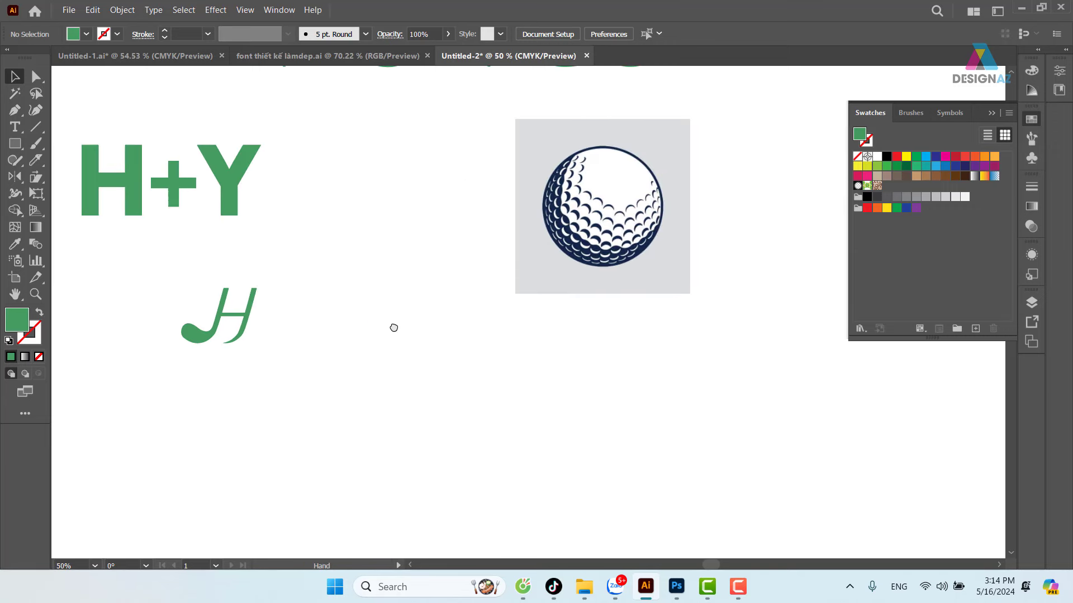
{"action": "left_click_drag", "start_coordinate": [618, 281], "coordinate": [439, 361]}
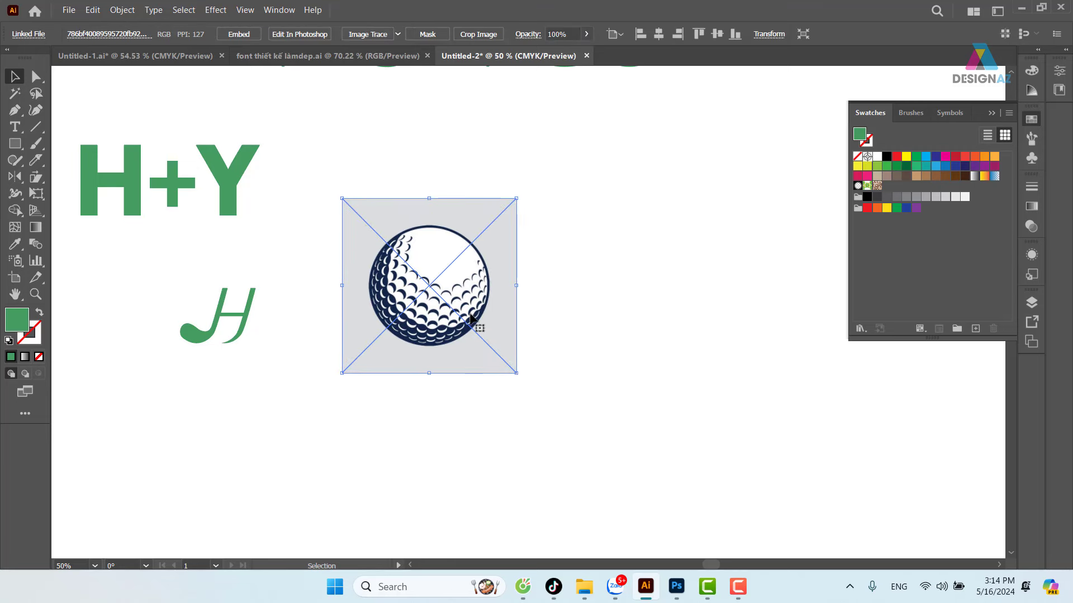
Step: Image Trace and Expand the golf ball, then test a Magic Wand selection of its white shapes
{"action": "left_click", "coordinate": [369, 35]}
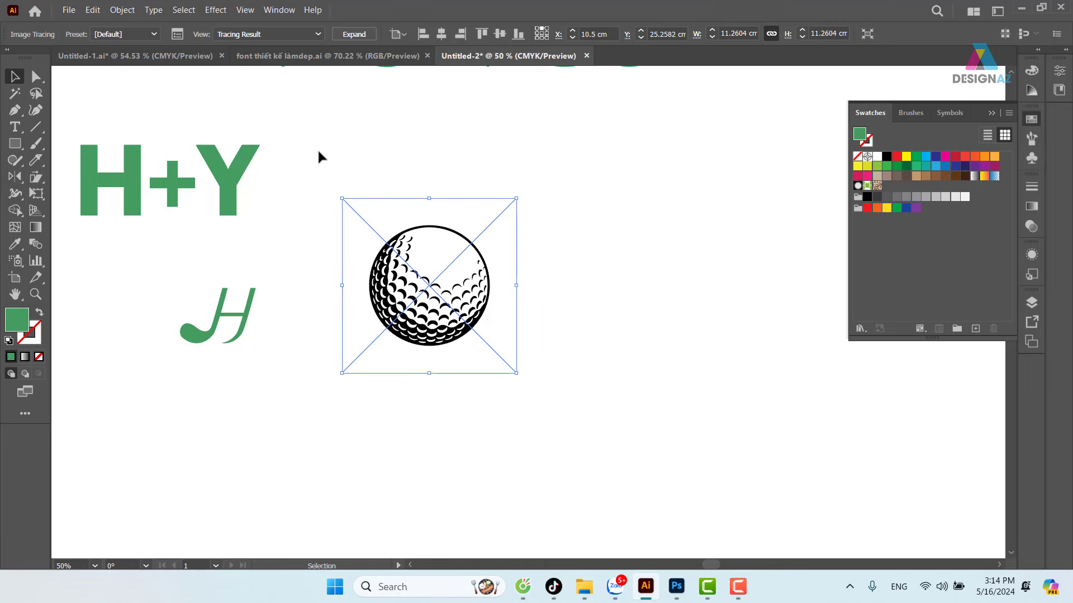
{"action": "left_click", "coordinate": [354, 34]}
{"action": "left_click", "coordinate": [637, 240]}
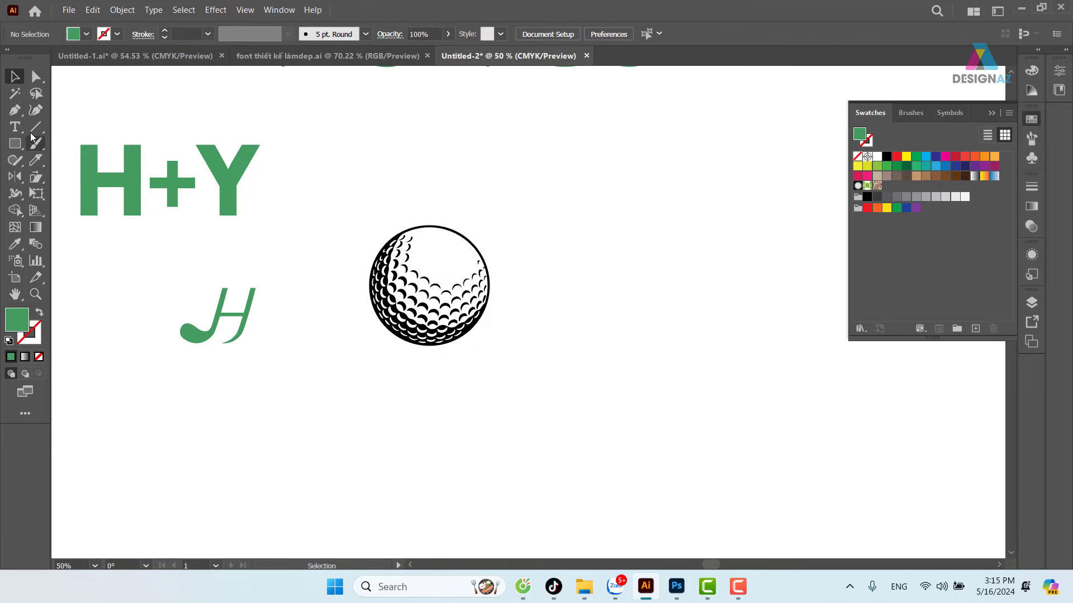
{"action": "left_click", "coordinate": [15, 93]}
{"action": "left_click", "coordinate": [447, 242]}
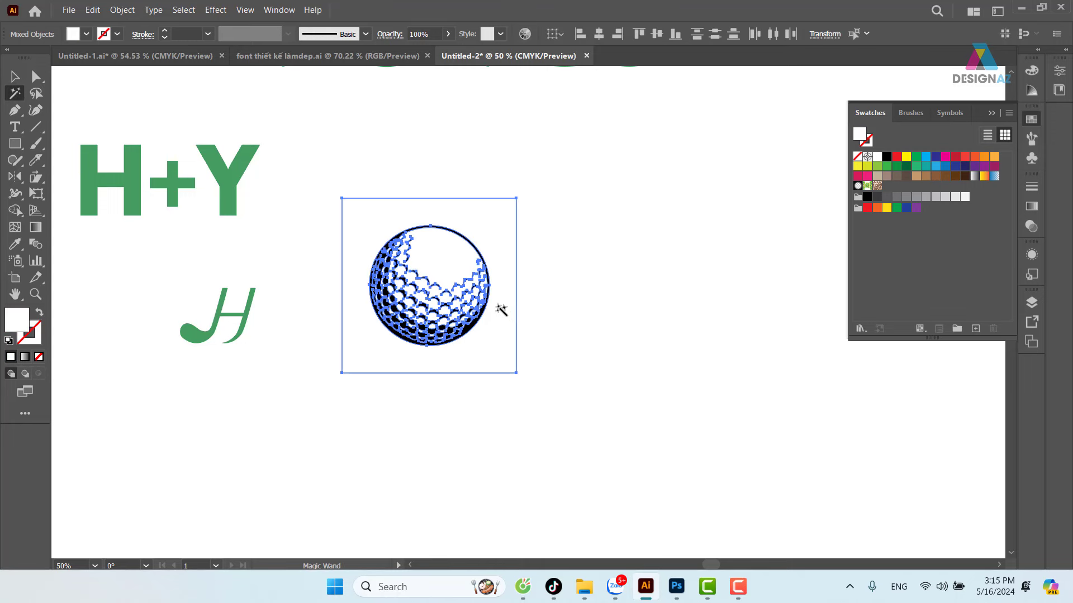
{"action": "left_click", "coordinate": [501, 310]}
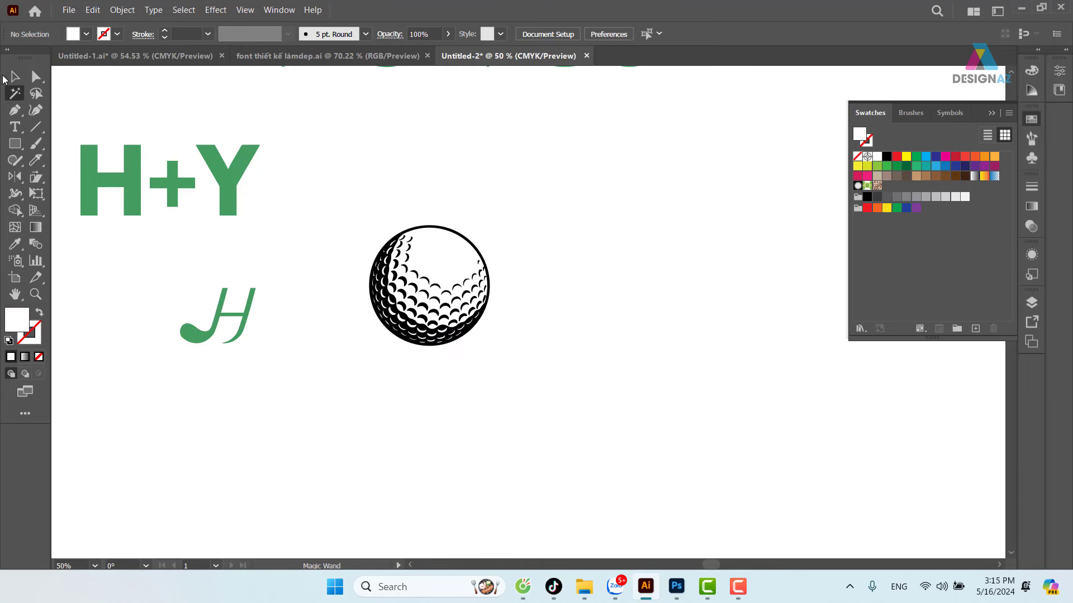
Step: Select the whole golf-ball group and scale it down
{"action": "key", "text": "v"}
{"action": "left_click_drag", "start_coordinate": [291, 187], "coordinate": [578, 398]}
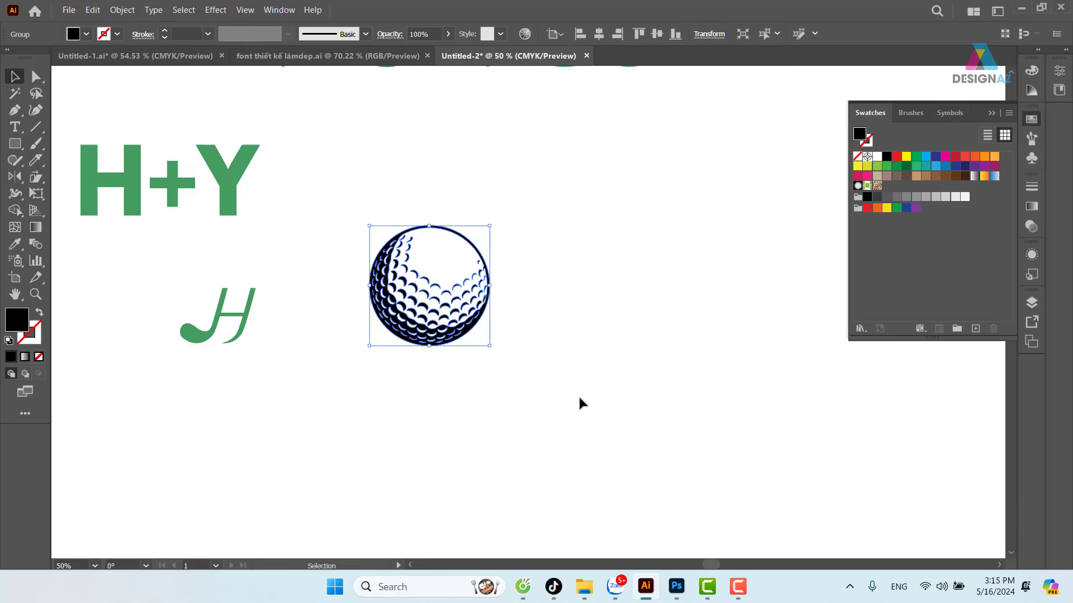
{"action": "key", "text": "a"}
{"action": "key", "text": "v"}
{"action": "left_click_drag", "start_coordinate": [481, 232], "coordinate": [411, 268]}
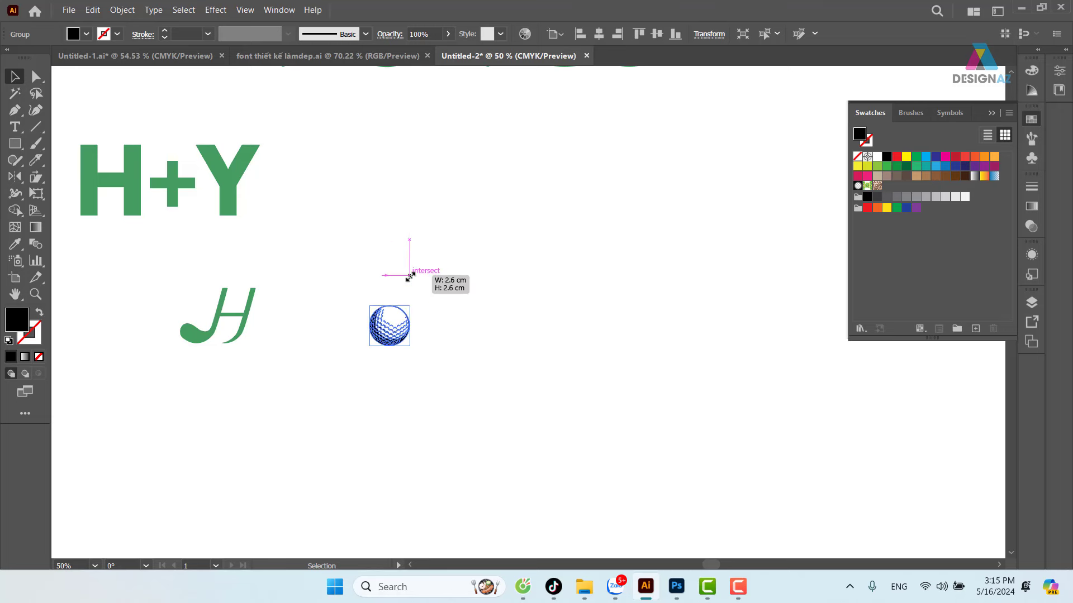
Step: Move the golf ball onto the H's crossbar and shrink it further
{"action": "key", "text": "z"}
{"action": "mouse_move", "coordinate": [517, 287]}
{"action": "left_mouse_down"}
{"action": "mouse_move", "coordinate": [573, 302]}
{"action": "mouse_move", "coordinate": [405, 306]}
{"action": "left_mouse_up"}
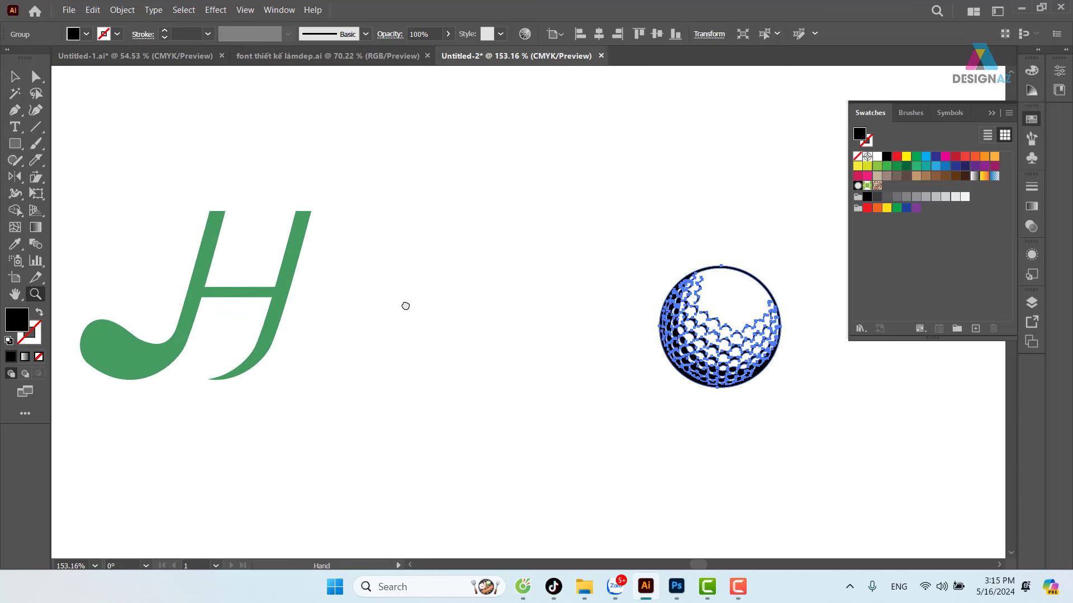
{"action": "key", "text": "v"}
{"action": "left_click_drag", "start_coordinate": [690, 350], "coordinate": [217, 292]}
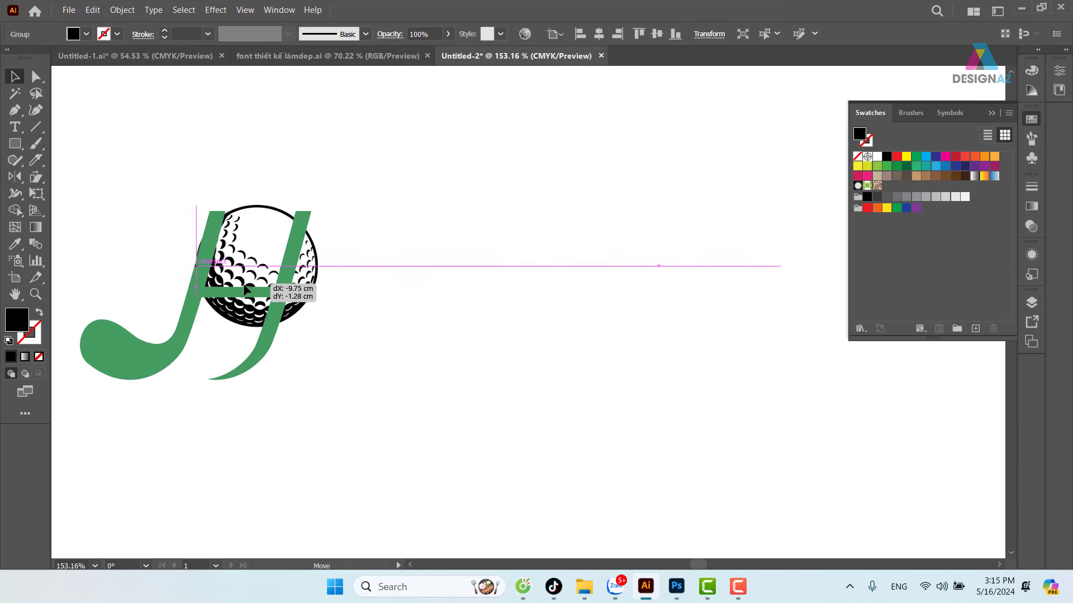
{"action": "mouse_move", "coordinate": [309, 207]}
{"action": "left_mouse_down"}
{"action": "mouse_move", "coordinate": [255, 272]}
{"action": "mouse_move", "coordinate": [274, 280]}
{"action": "left_mouse_up"}
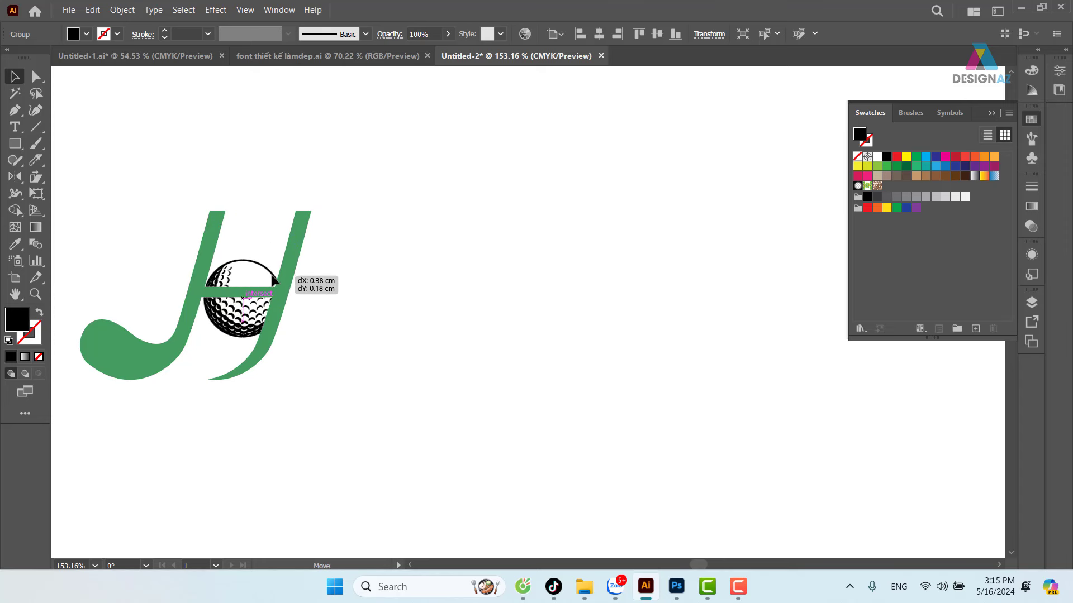
{"action": "mouse_move", "coordinate": [275, 280]}
{"action": "left_mouse_down"}
{"action": "mouse_move", "coordinate": [432, 274]}
{"action": "mouse_move", "coordinate": [519, 346]}
{"action": "left_mouse_up"}
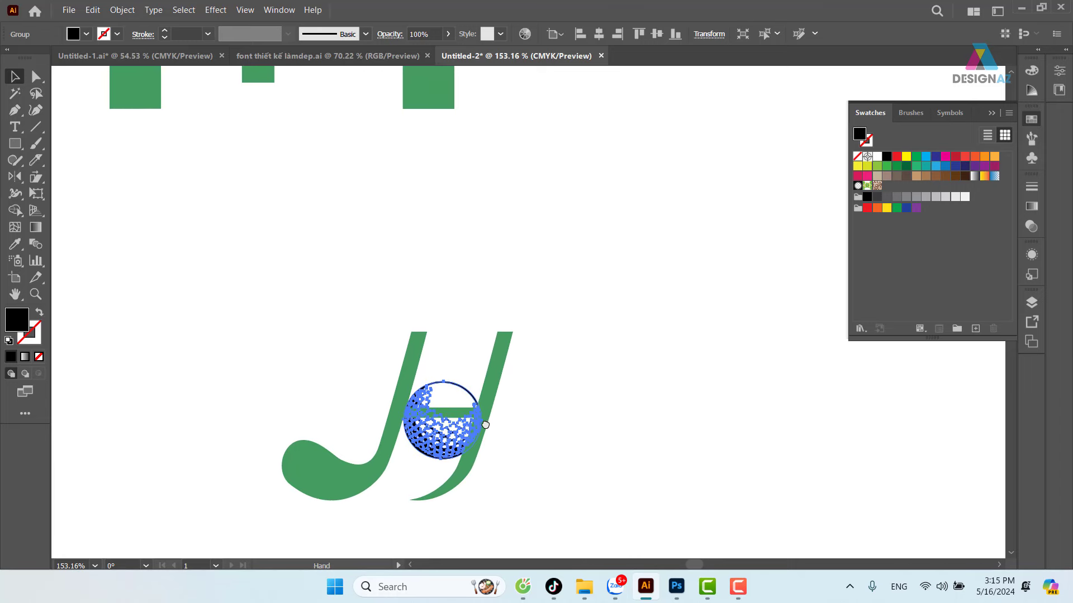
Step: Scale the golf ball down slightly and reposition it over the crossbar
{"action": "key", "text": "ctrl+equal"}
{"action": "key", "text": "ctrl+equal"}
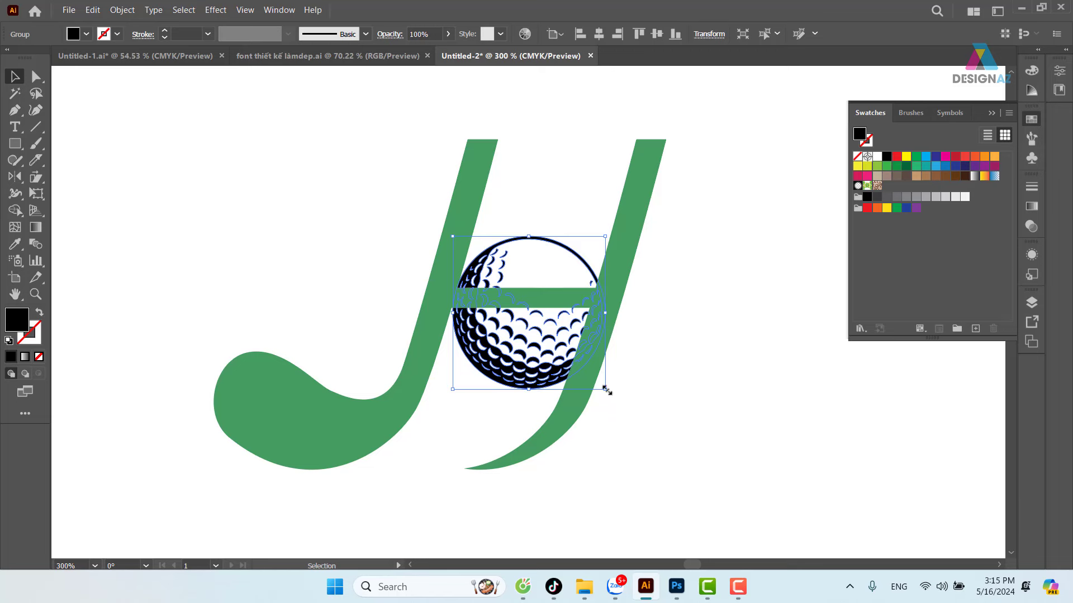
{"action": "left_click_drag", "start_coordinate": [606, 390], "coordinate": [589, 373]}
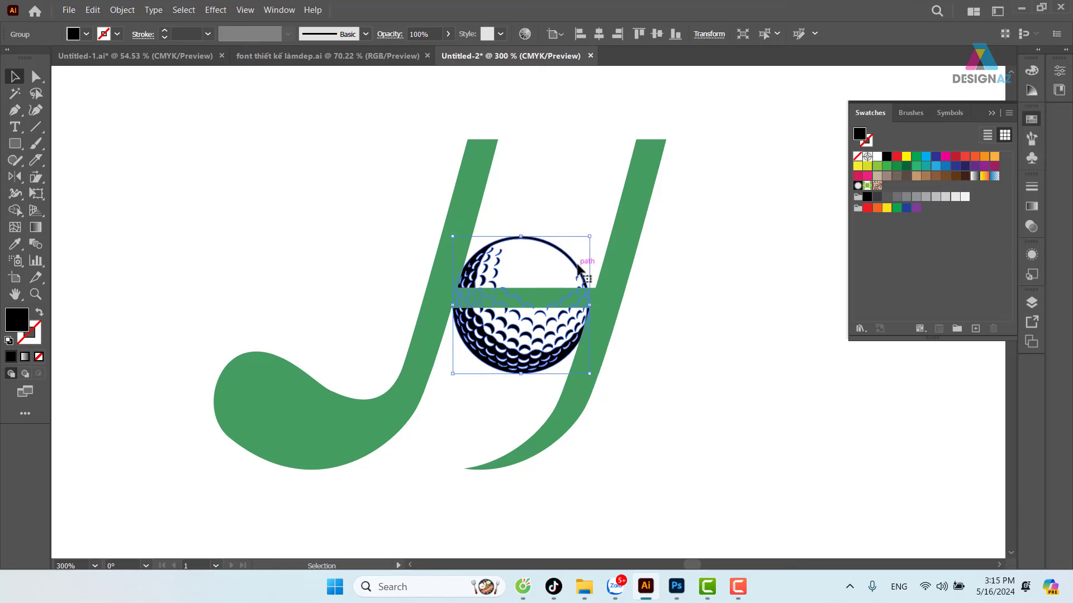
{"action": "left_click_drag", "start_coordinate": [578, 268], "coordinate": [603, 194]}
{"action": "left_click", "coordinate": [635, 330]}
{"action": "left_click", "coordinate": [587, 268]}
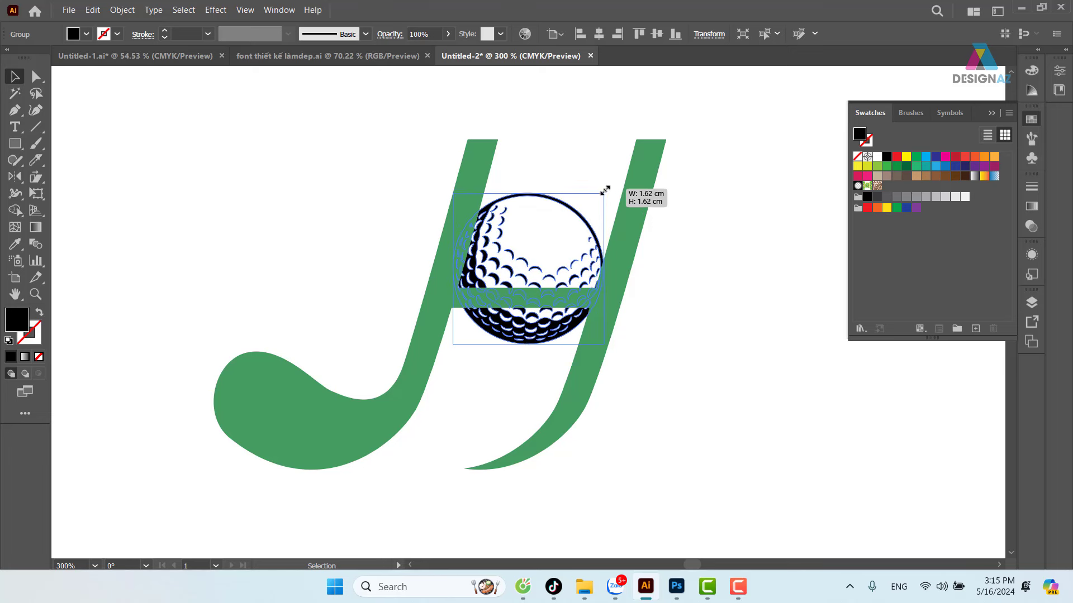
{"action": "left_click_drag", "start_coordinate": [581, 221], "coordinate": [585, 224]}
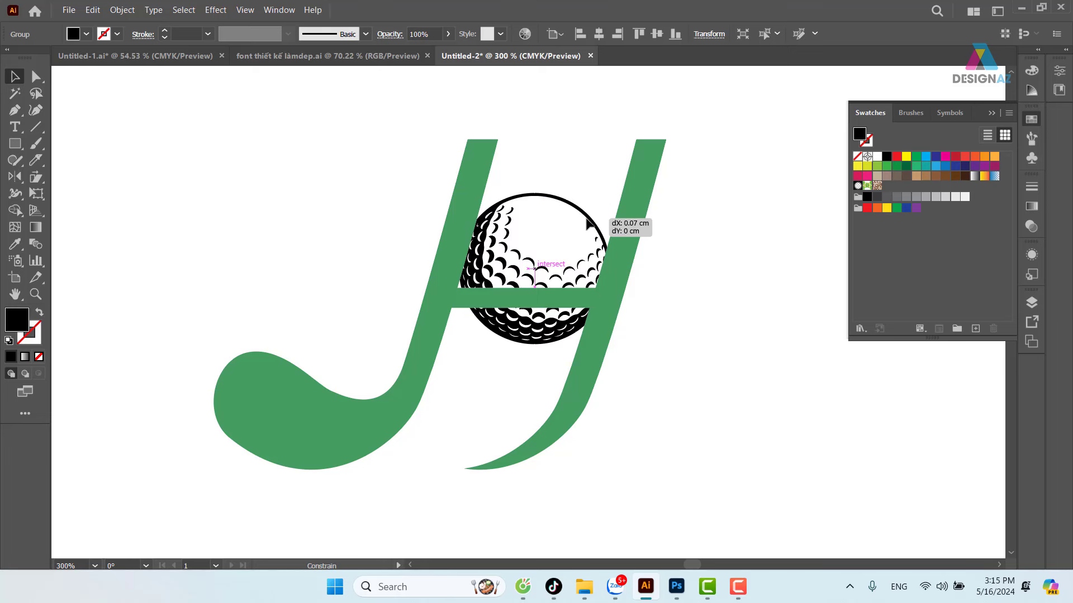
{"action": "left_click", "coordinate": [691, 305]}
{"action": "left_click_drag", "start_coordinate": [725, 344], "coordinate": [707, 307]}
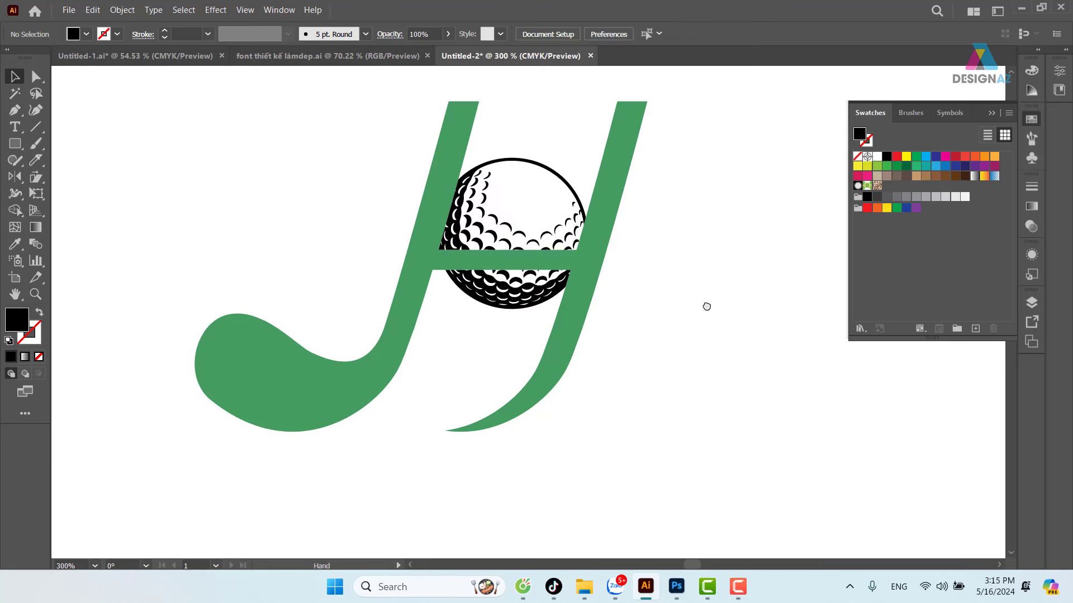
Step: Drag the green crossbar out from behind the ball and delete it
{"action": "left_click", "coordinate": [576, 198]}
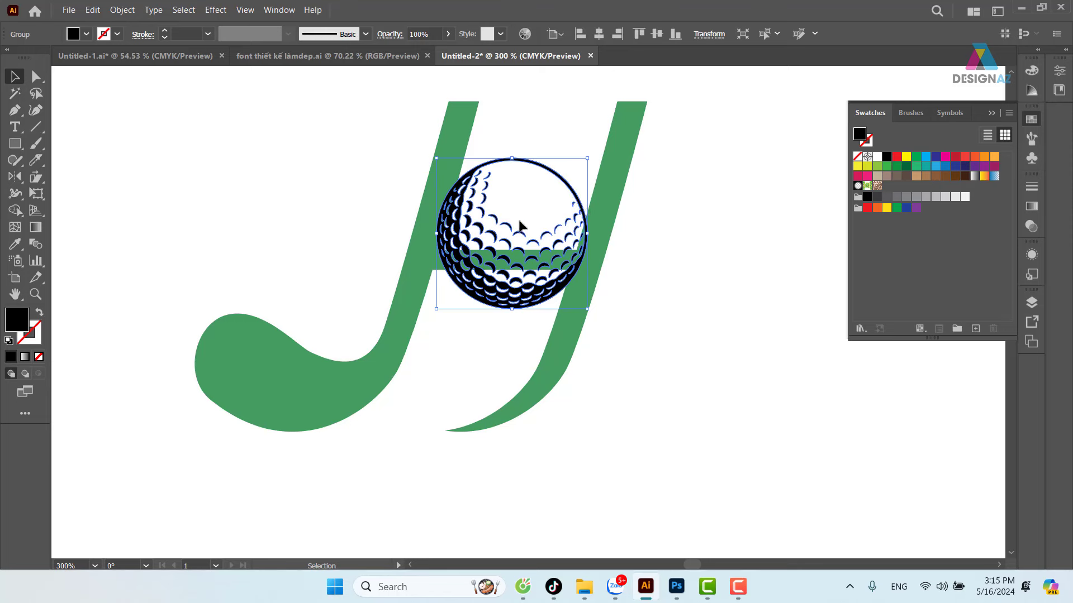
{"action": "mouse_move", "coordinate": [491, 263]}
{"action": "left_mouse_down"}
{"action": "mouse_move", "coordinate": [493, 252]}
{"action": "mouse_move", "coordinate": [724, 320]}
{"action": "left_mouse_up"}
{"action": "left_click", "coordinate": [677, 263]}
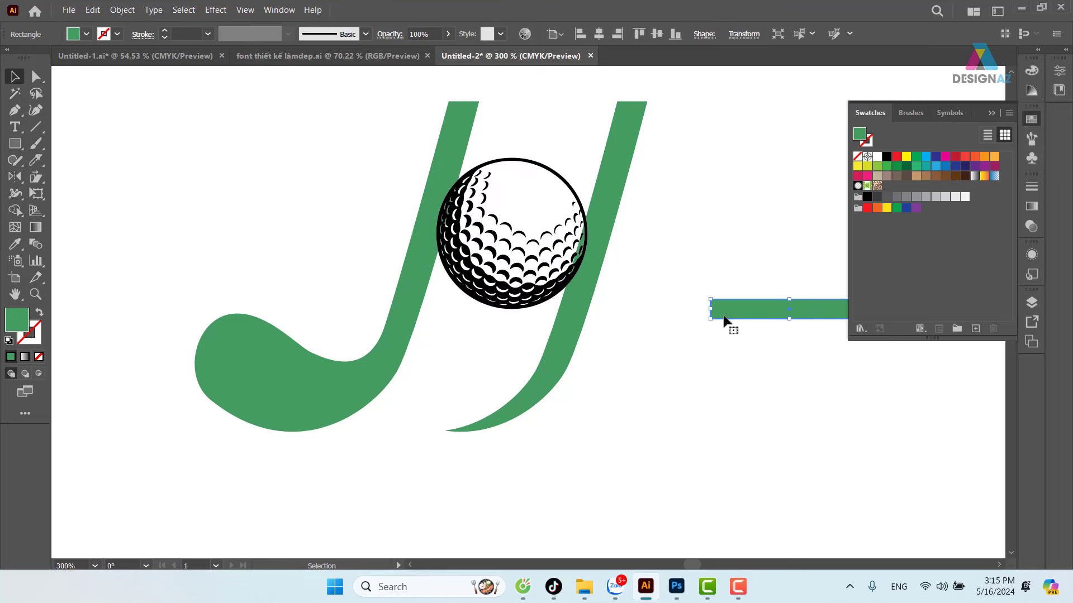
{"action": "key", "text": "Delete"}
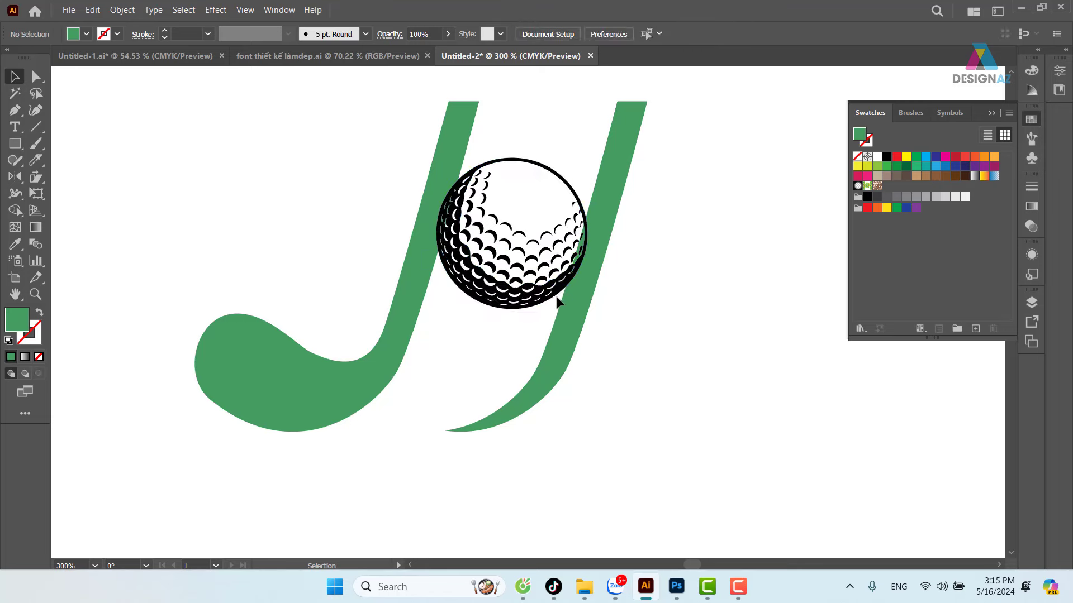
Step: Move the golf ball down so it nestles between the two green strokes
{"action": "left_click_drag", "start_coordinate": [557, 297], "coordinate": [548, 306]}
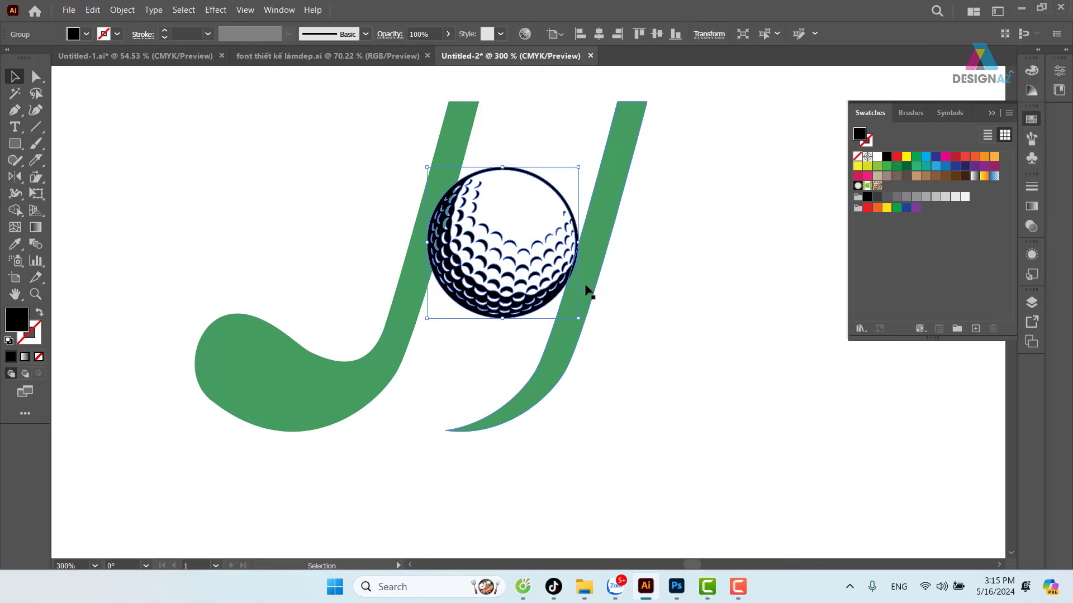
{"action": "left_click", "coordinate": [675, 278]}
{"action": "scroll", "coordinate": [606, 271], "scroll_direction": "right", "scroll_amount": 2}
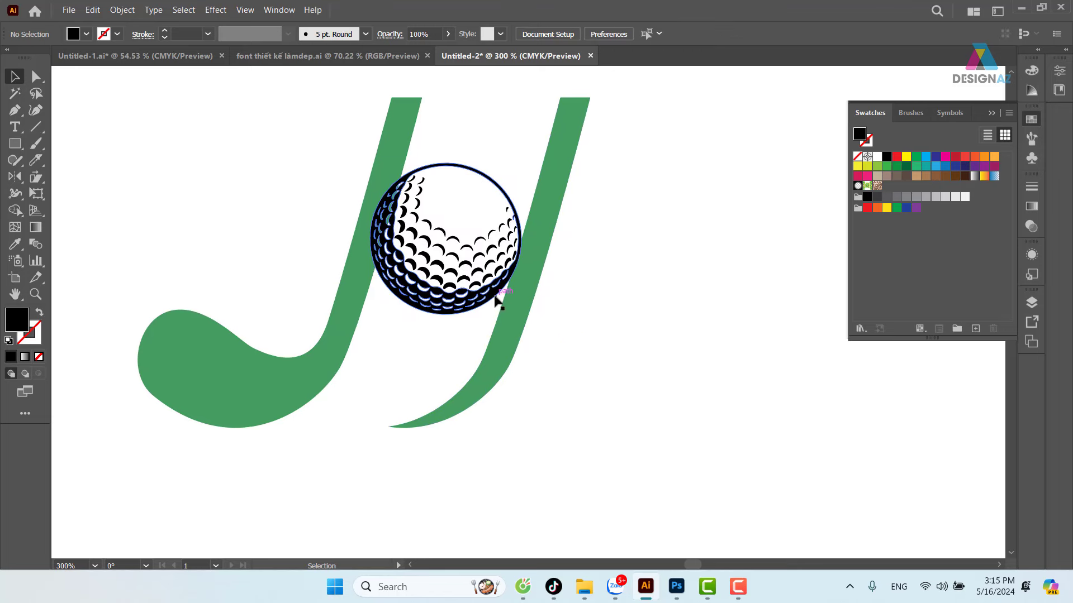
{"action": "left_click_drag", "start_coordinate": [495, 300], "coordinate": [479, 323]}
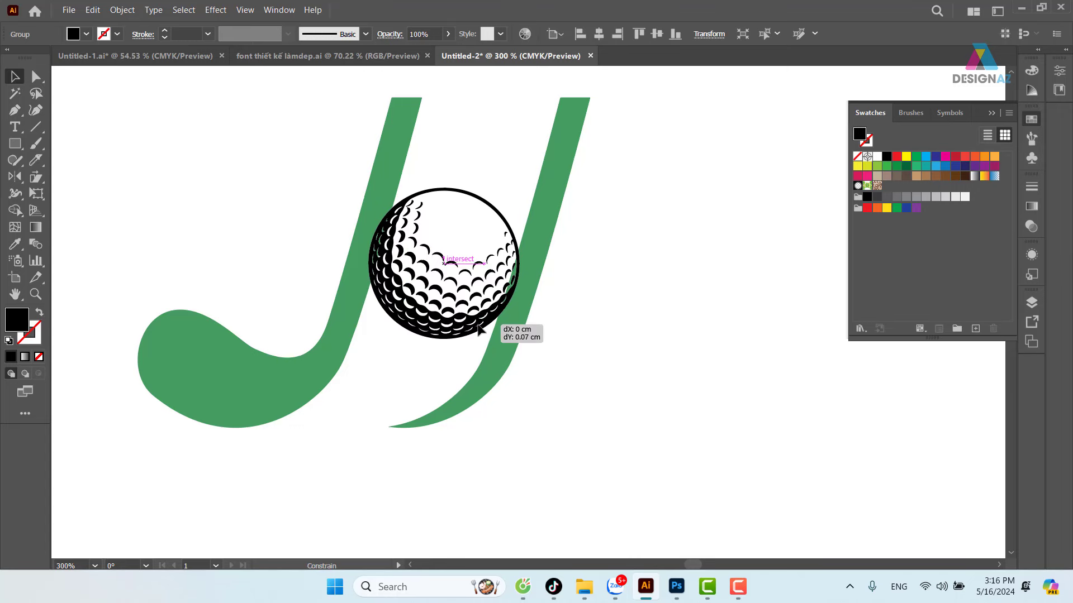
{"action": "left_click", "coordinate": [629, 294]}
{"action": "left_click_drag", "start_coordinate": [630, 295], "coordinate": [647, 285]}
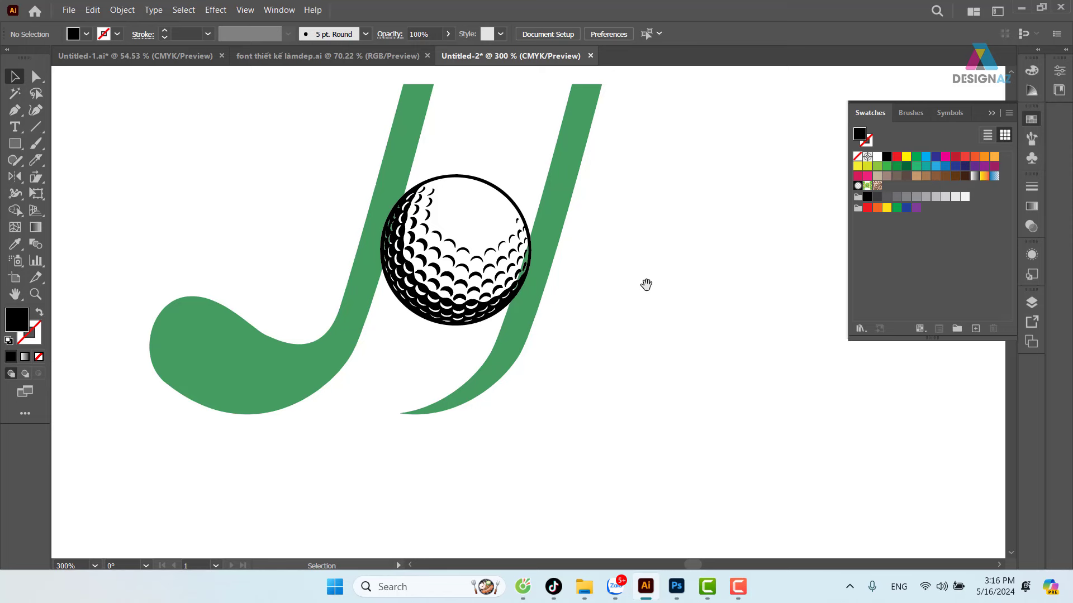
Step: Draw a closed curved band with the Pen tool from the left stem over the ball's top
{"action": "key", "text": "p"}
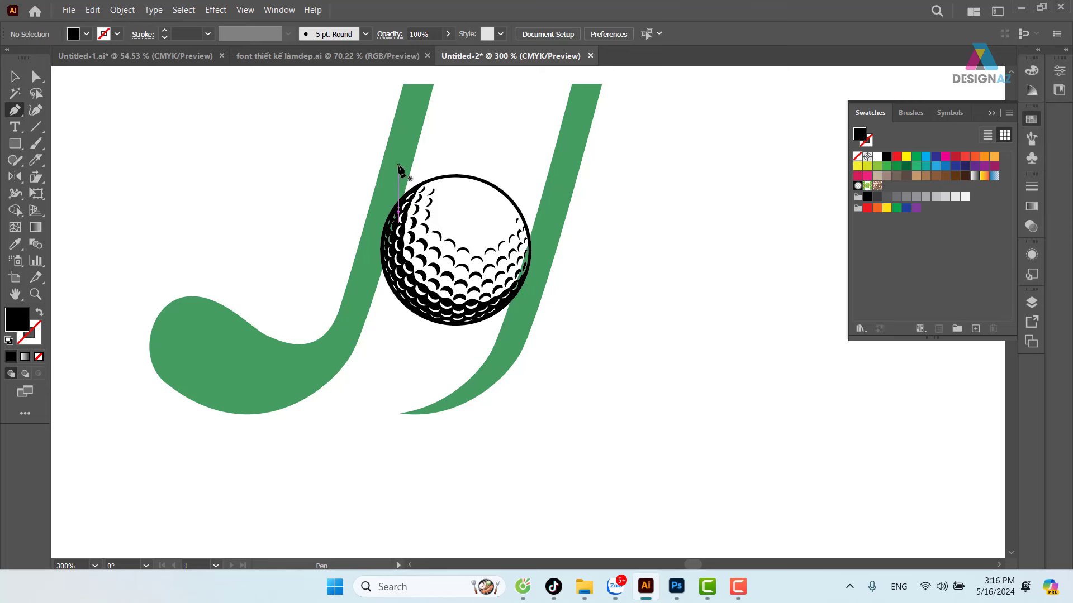
{"action": "left_click", "coordinate": [398, 165]}
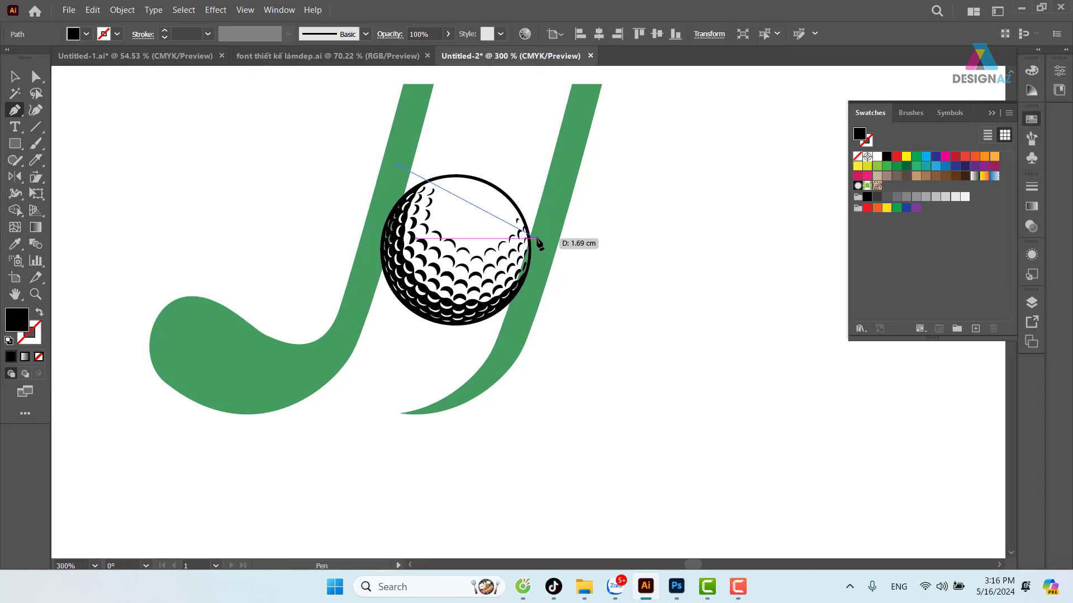
{"action": "mouse_move", "coordinate": [540, 227]}
{"action": "left_mouse_down"}
{"action": "mouse_move", "coordinate": [552, 321]}
{"action": "mouse_move", "coordinate": [562, 326]}
{"action": "left_mouse_up"}
{"action": "key", "text": "ctrl+z"}
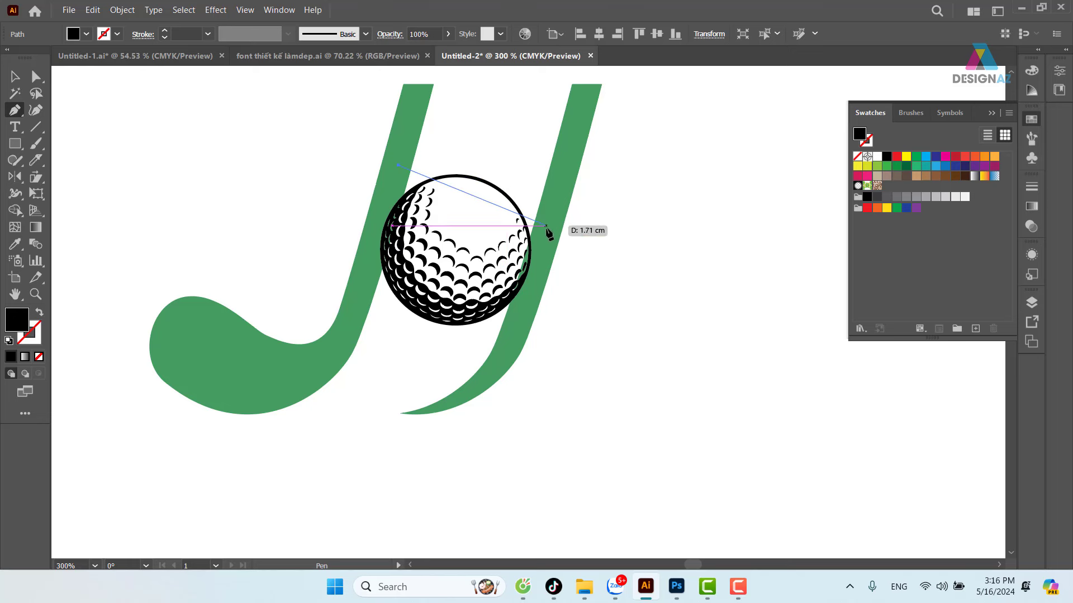
{"action": "left_click_drag", "start_coordinate": [541, 224], "coordinate": [574, 331]}
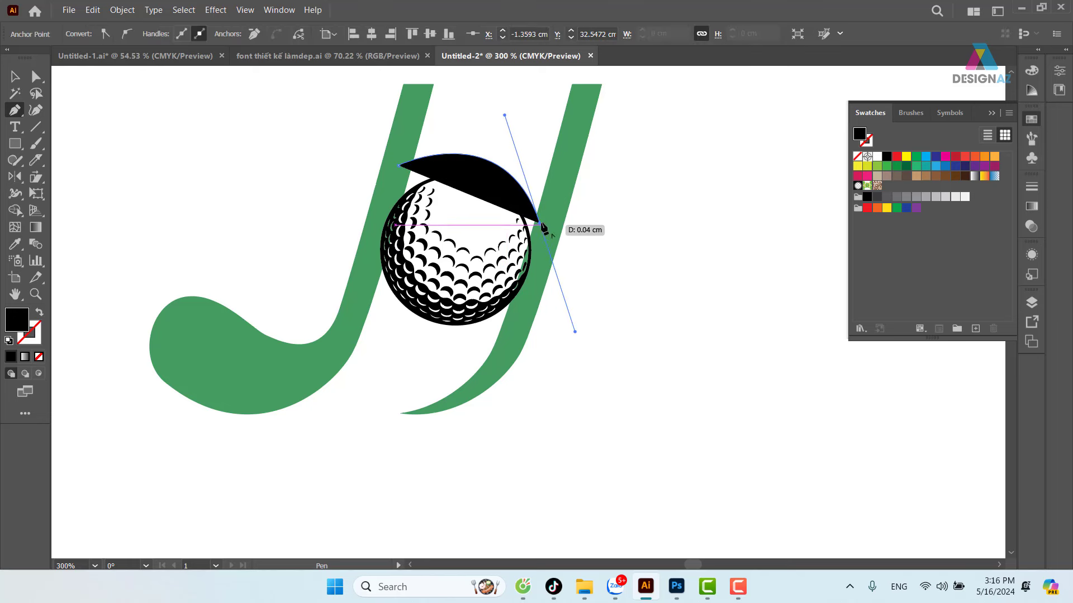
{"action": "left_click_drag", "start_coordinate": [539, 224], "coordinate": [534, 249]}
{"action": "left_click", "coordinate": [532, 248]}
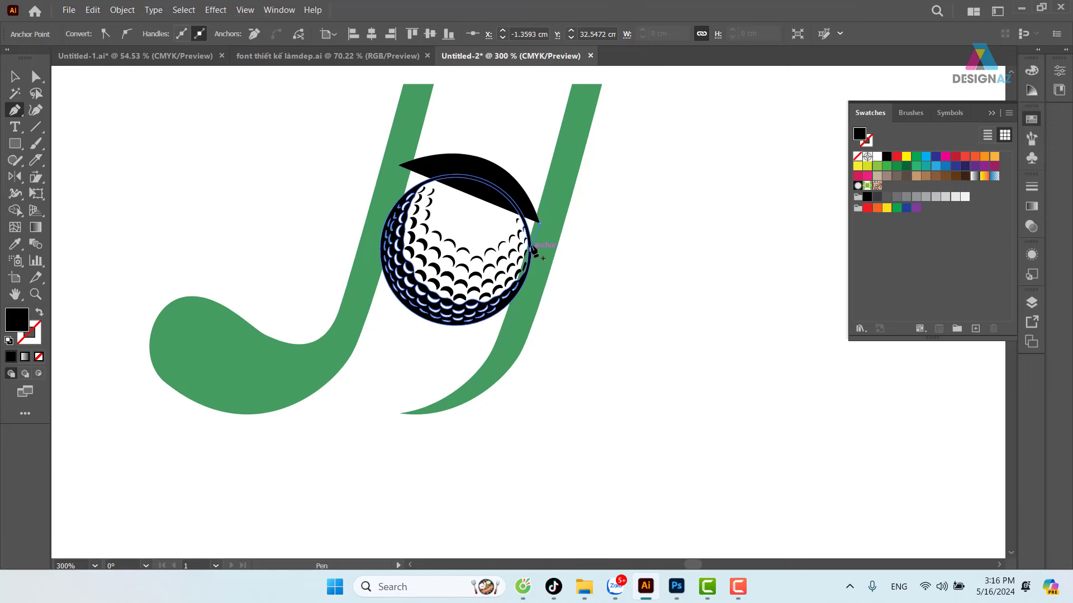
{"action": "left_click_drag", "start_coordinate": [476, 178], "coordinate": [425, 171]}
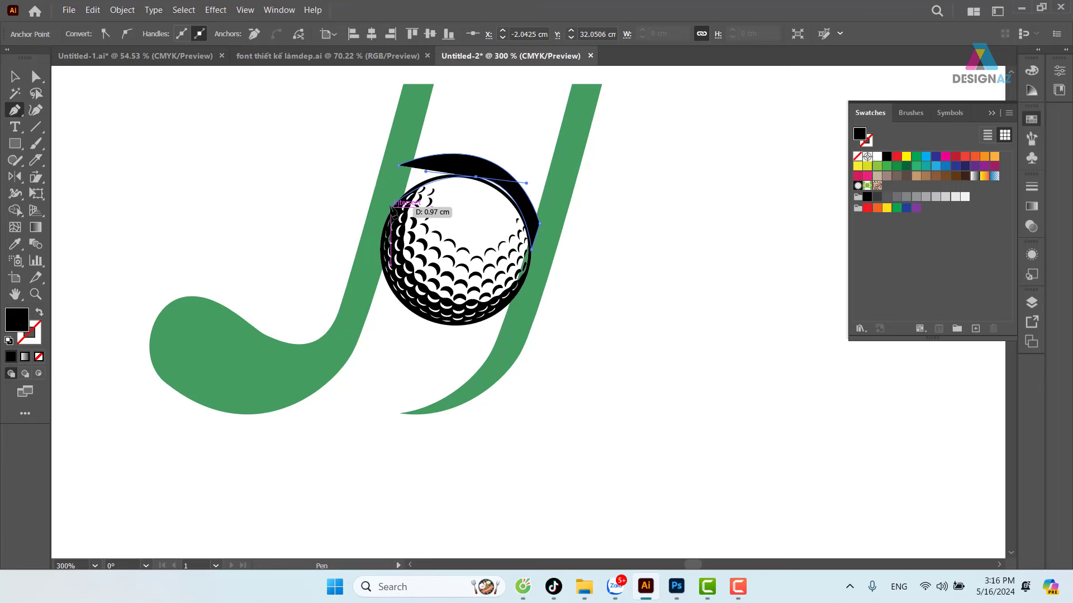
{"action": "mouse_move", "coordinate": [390, 207]}
{"action": "left_mouse_down"}
{"action": "mouse_move", "coordinate": [393, 195]}
{"action": "mouse_move", "coordinate": [492, 217]}
{"action": "left_mouse_up"}
{"action": "left_click", "coordinate": [399, 166]}
Step: Adjust the band's inner anchors and curve so it hugs the top of the golf ball
{"action": "key", "text": "z"}
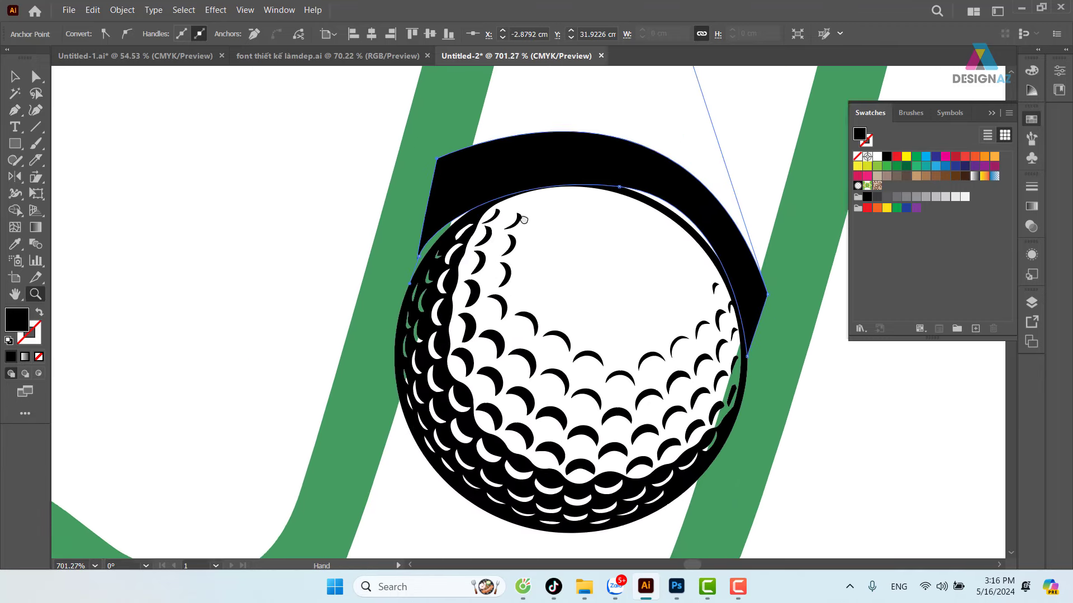
{"action": "left_click", "coordinate": [35, 76]}
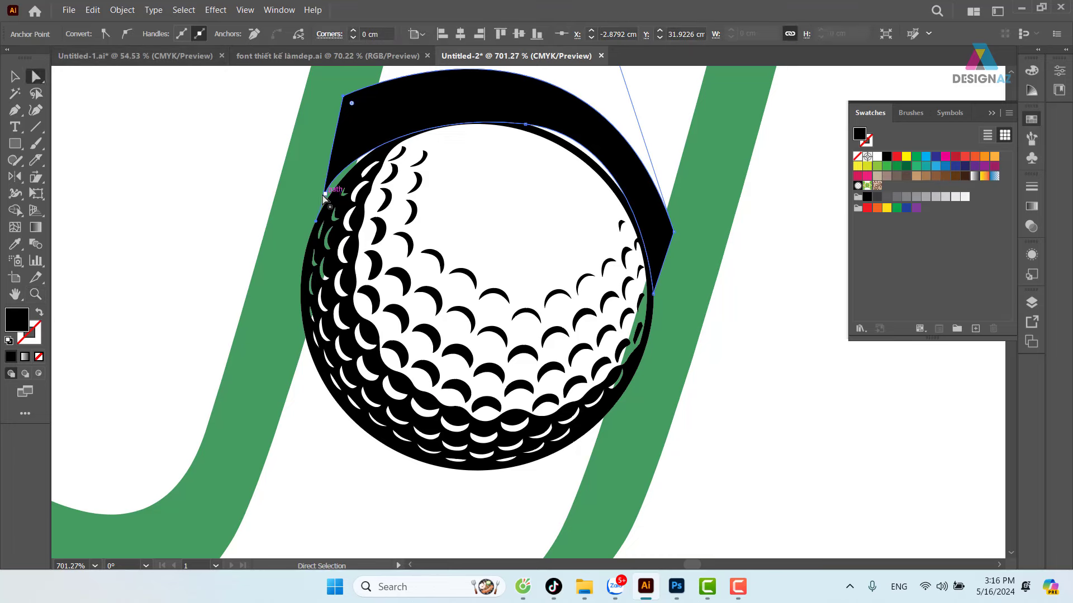
{"action": "left_click_drag", "start_coordinate": [326, 196], "coordinate": [325, 206]}
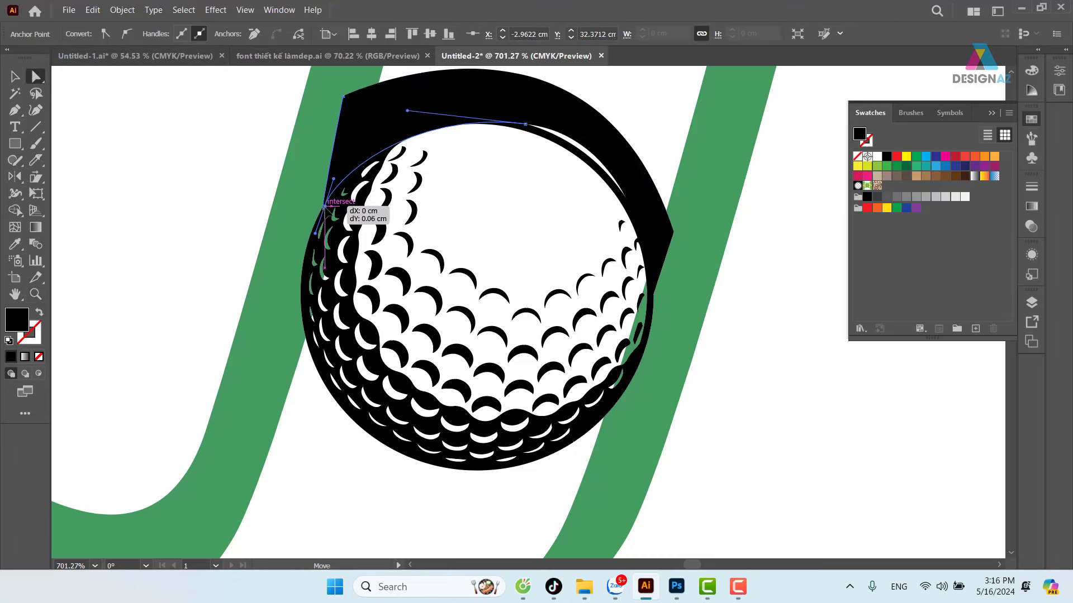
{"action": "left_click", "coordinate": [526, 124]}
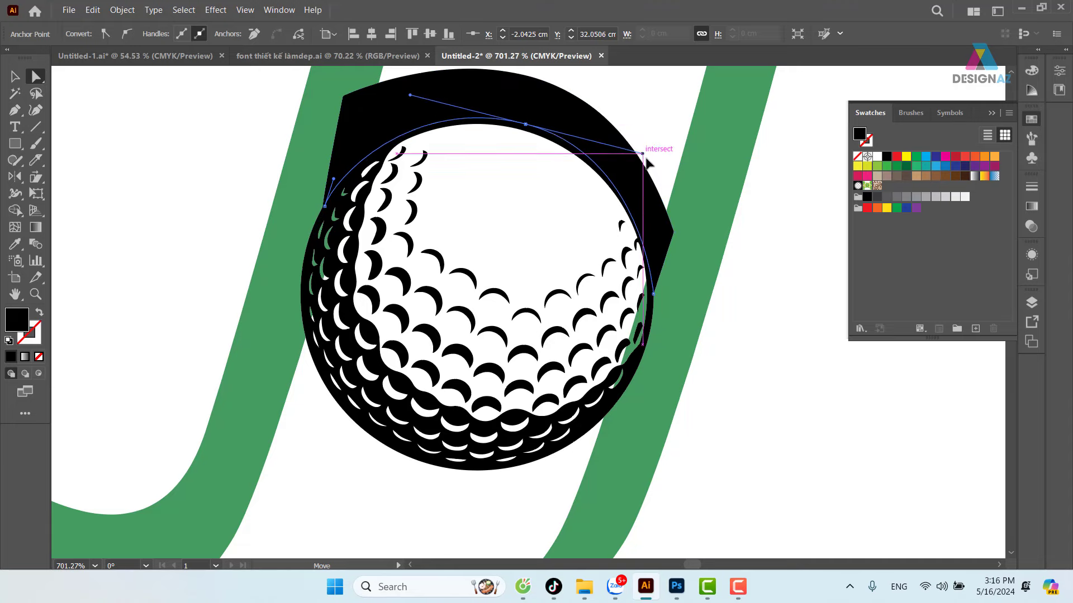
{"action": "left_click_drag", "start_coordinate": [643, 137], "coordinate": [646, 158]}
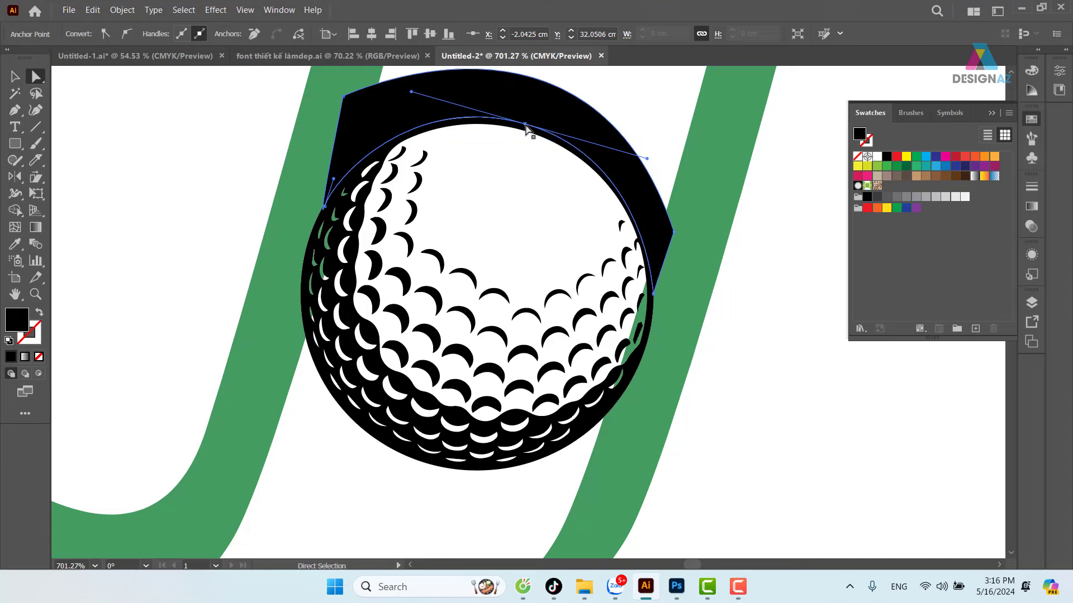
{"action": "left_click_drag", "start_coordinate": [525, 124], "coordinate": [526, 130]}
{"action": "left_click_drag", "start_coordinate": [705, 204], "coordinate": [655, 286]}
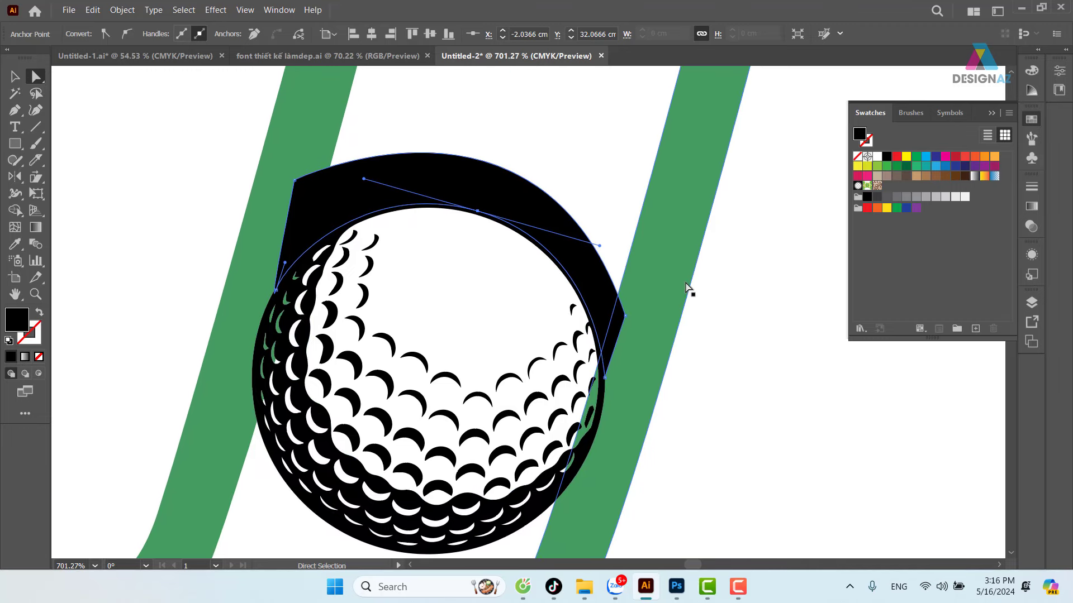
Step: Eyedrop the stem's green onto the new band
{"action": "key", "text": "i"}
{"action": "left_click", "coordinate": [686, 223]}
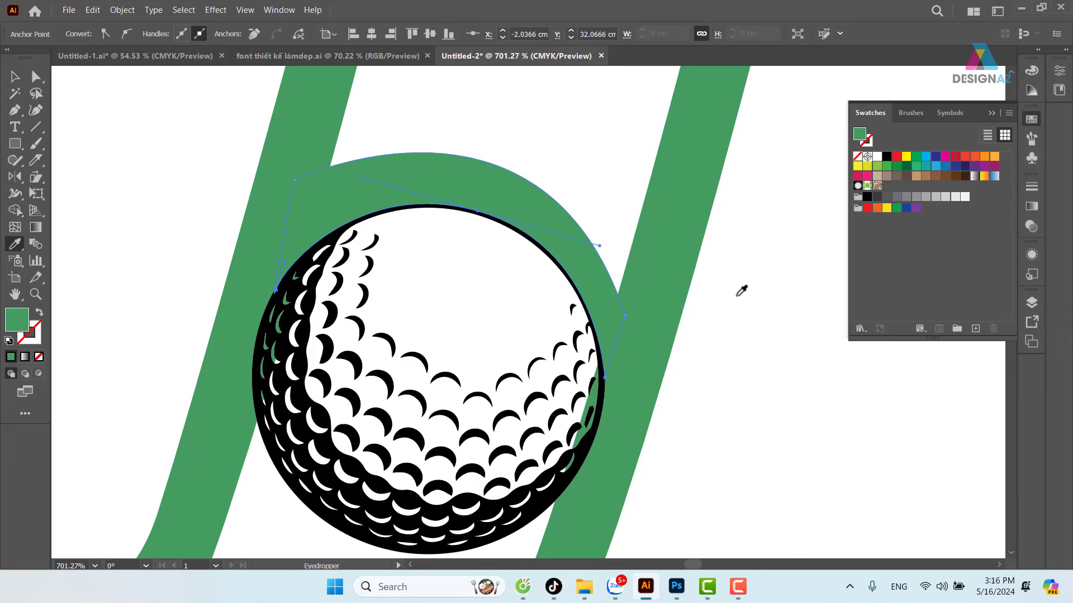
{"action": "key", "text": "ctrl+minus"}
{"action": "key", "text": "ctrl+minus"}
{"action": "key", "text": "ctrl+minus"}
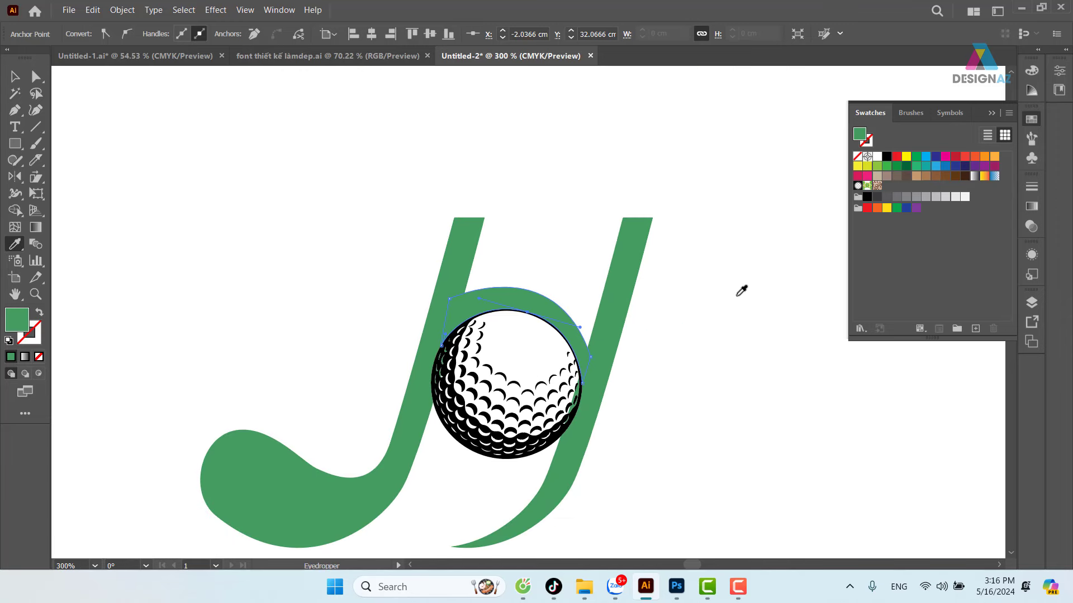
{"action": "left_click", "coordinate": [15, 77]}
{"action": "left_click", "coordinate": [257, 198]}
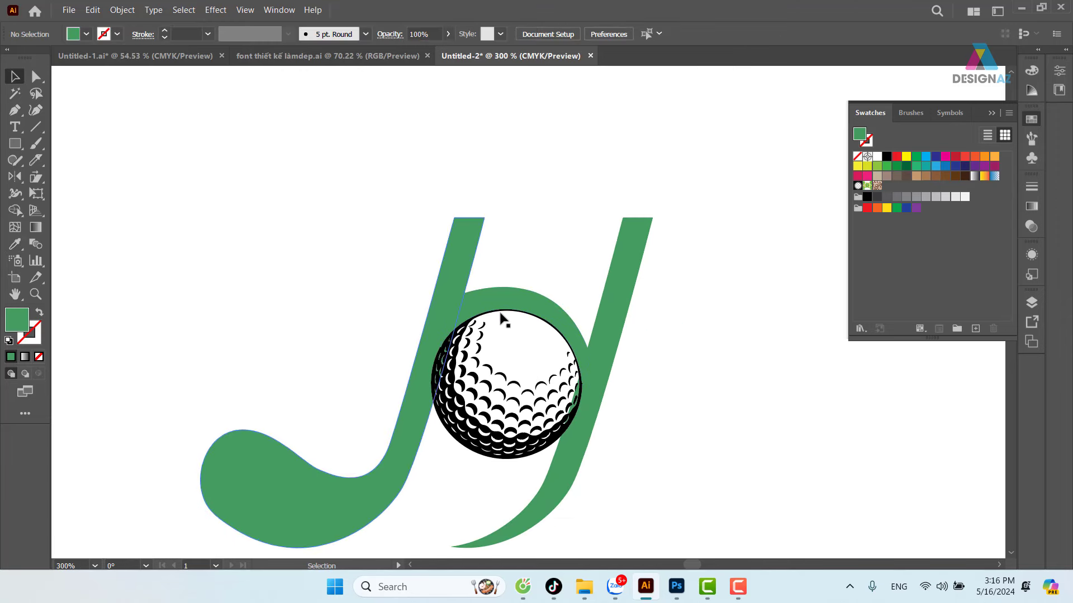
Step: Recolour the golf ball group with the same stem green using the Eyedropper
{"action": "left_click", "coordinate": [488, 438]}
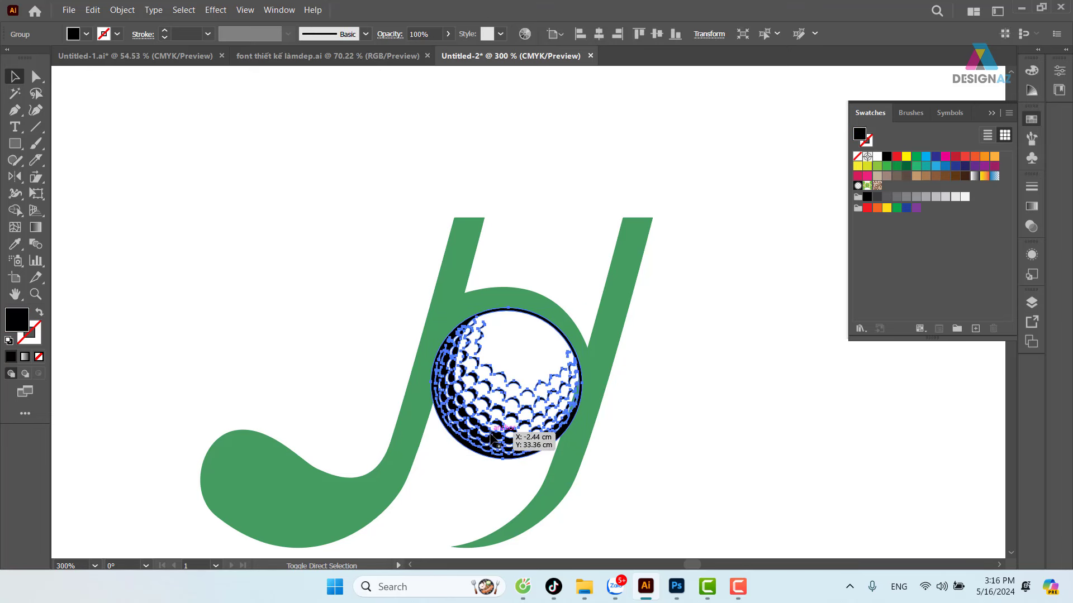
{"action": "left_click_drag", "start_coordinate": [600, 400], "coordinate": [607, 302]}
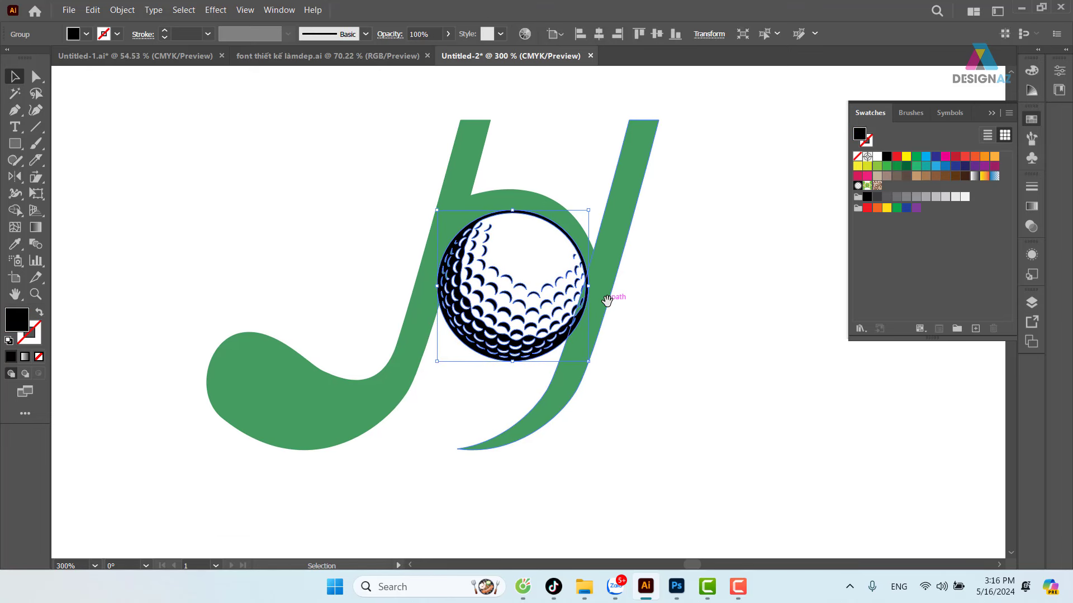
{"action": "left_click", "coordinate": [661, 315]}
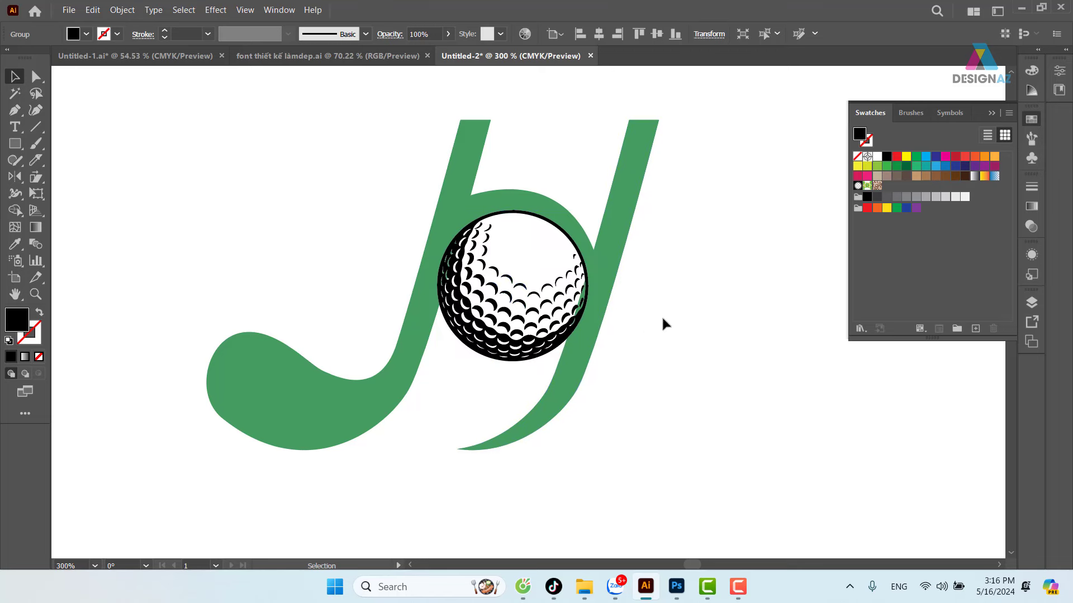
{"action": "left_click_drag", "start_coordinate": [661, 315], "coordinate": [677, 291]}
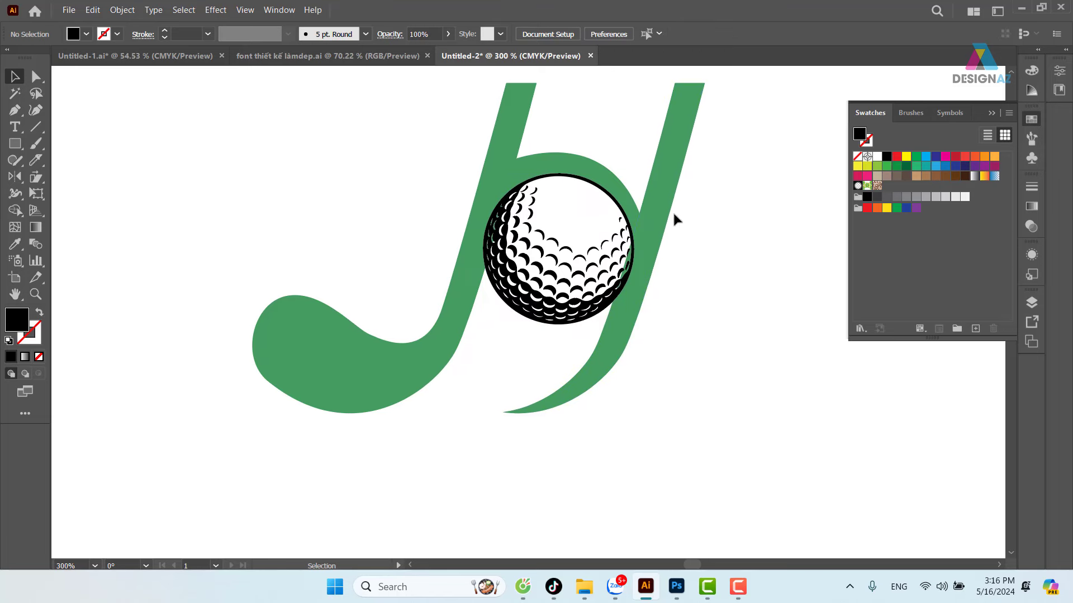
{"action": "left_click", "coordinate": [640, 251]}
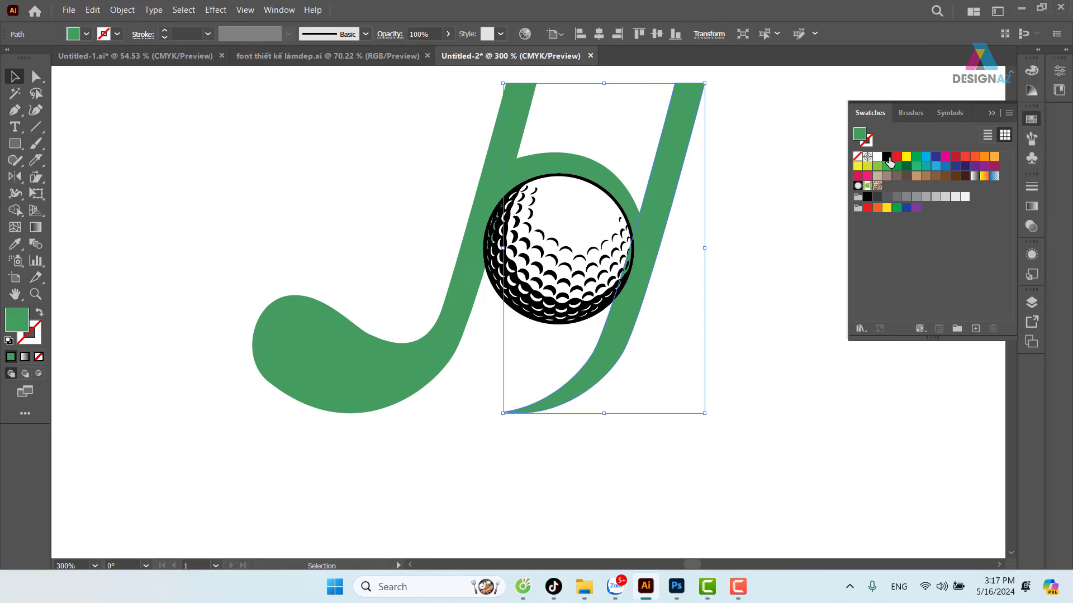
{"action": "left_click", "coordinate": [626, 268]}
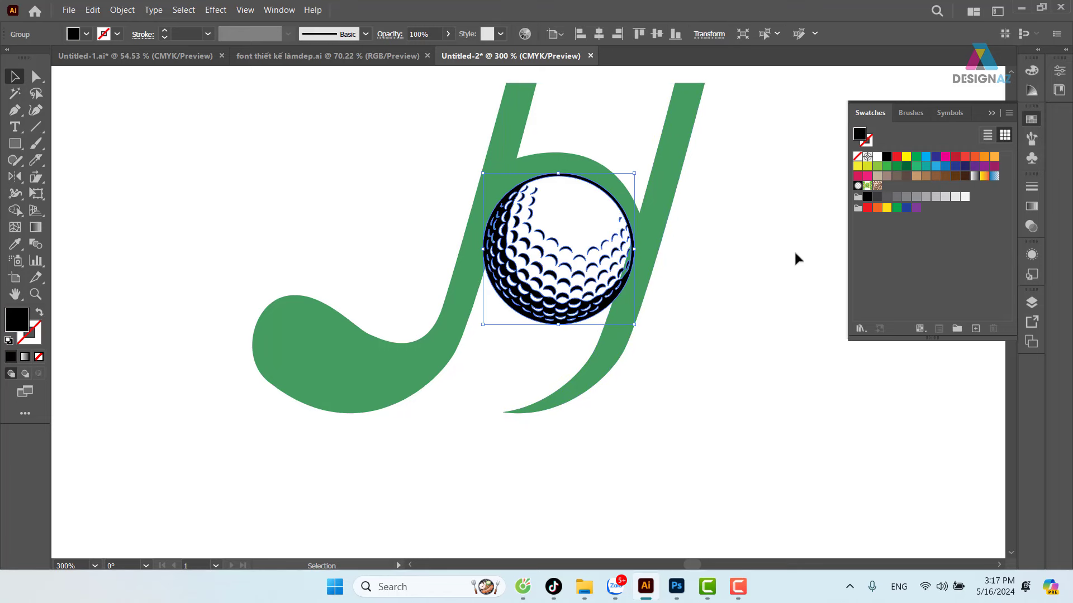
{"action": "key", "text": "i"}
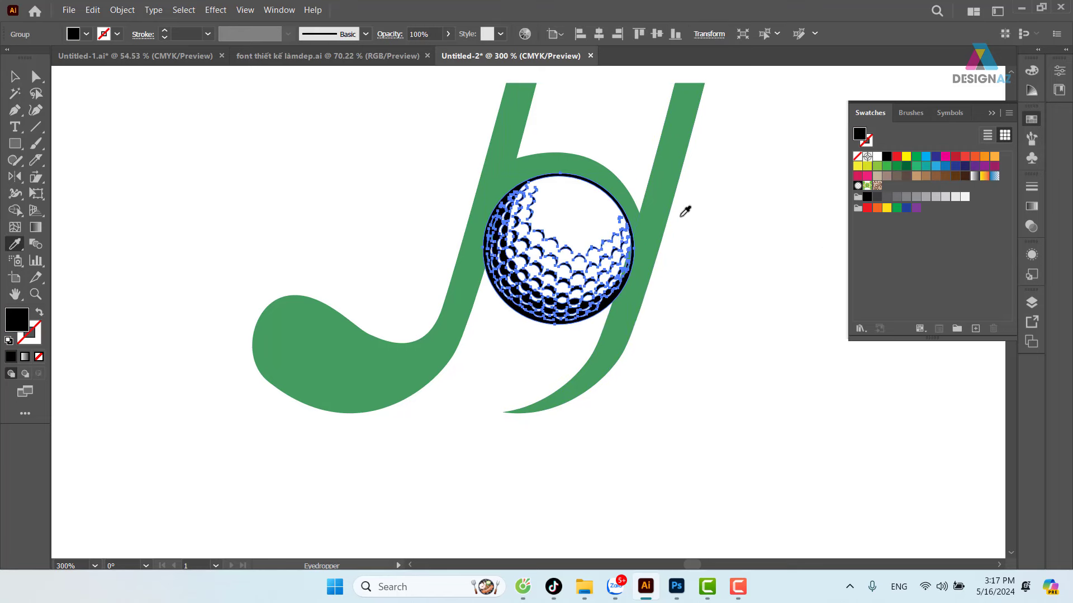
{"action": "left_click", "coordinate": [666, 233]}
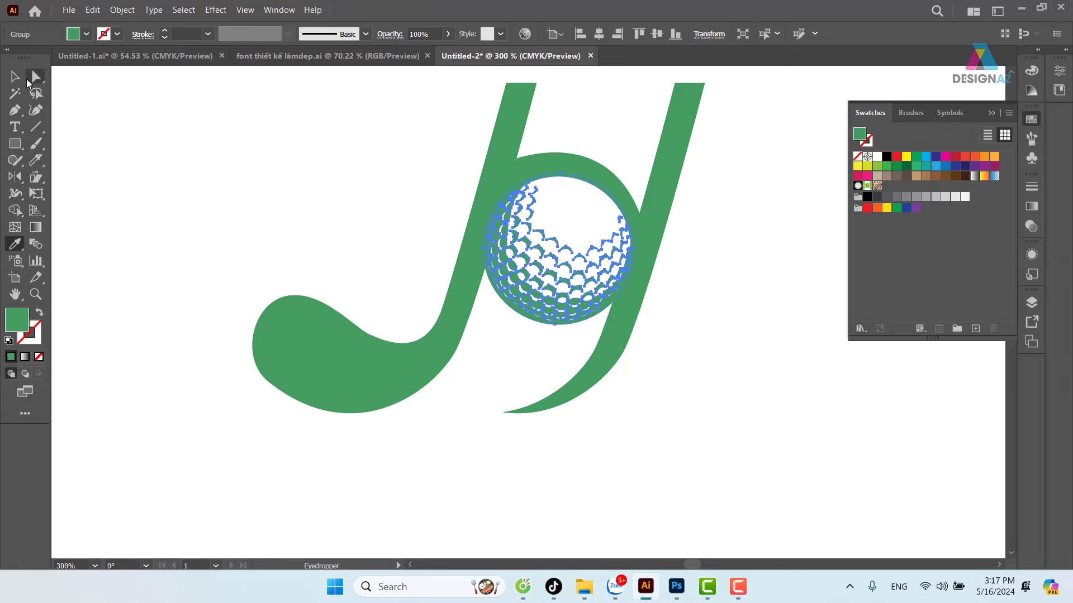
{"action": "left_click", "coordinate": [17, 78]}
{"action": "left_click", "coordinate": [656, 378]}
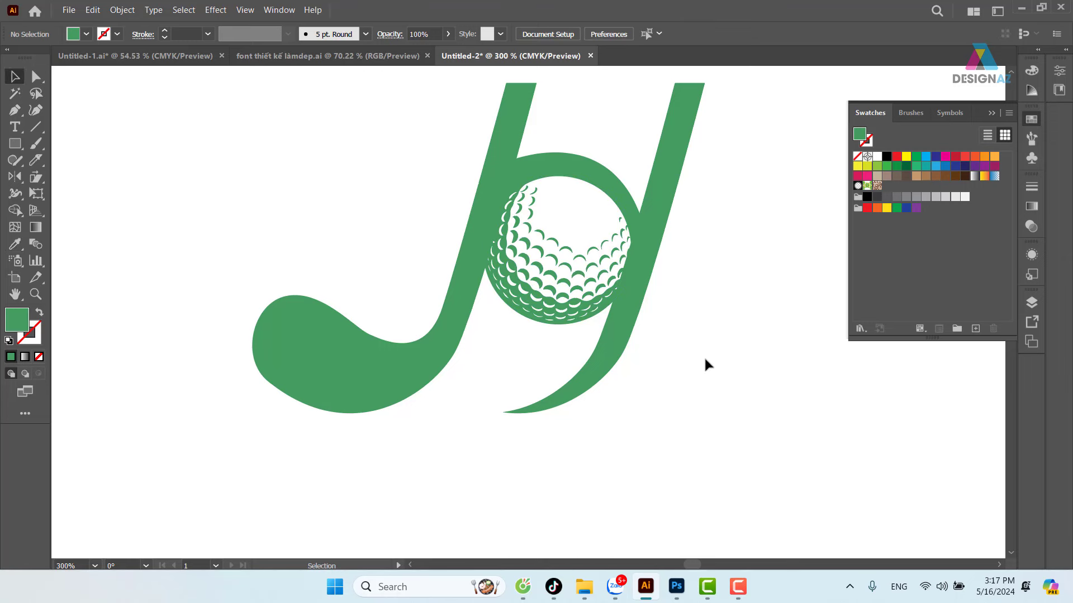
{"action": "left_click", "coordinate": [587, 163]}
Step: Raise the band's top-left anchor slightly and zoom in on the band and ball
{"action": "key", "text": "a"}
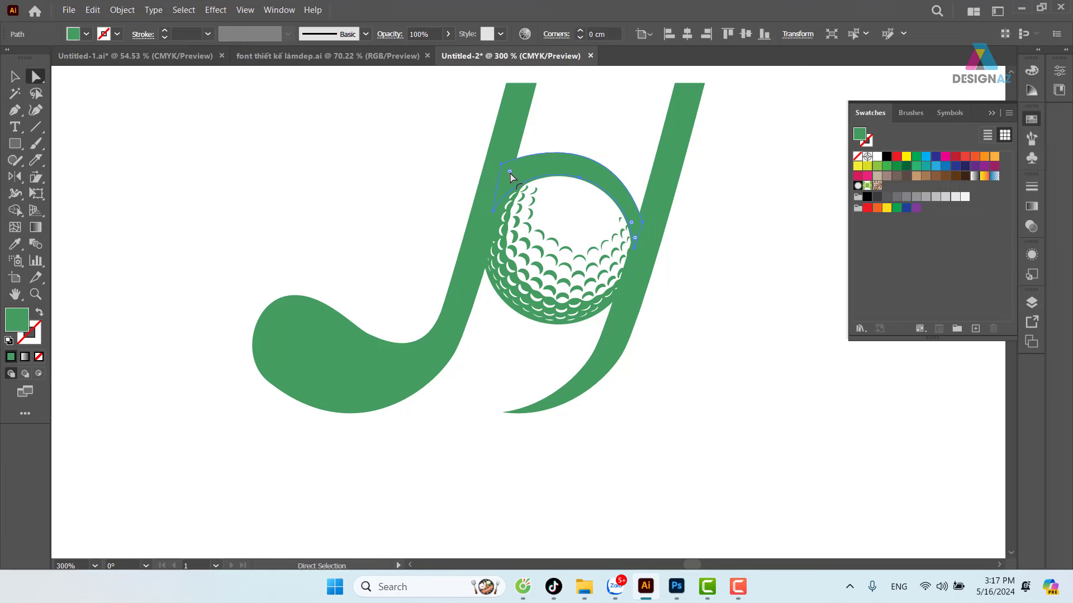
{"action": "left_click_drag", "start_coordinate": [510, 173], "coordinate": [504, 158]}
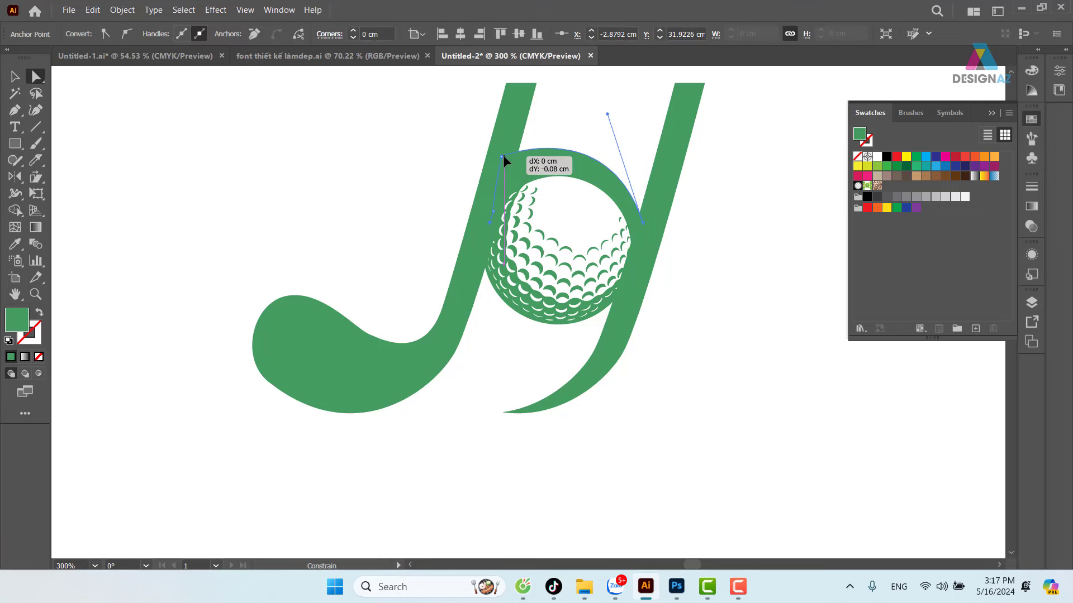
{"action": "left_click_drag", "start_coordinate": [775, 221], "coordinate": [706, 225]}
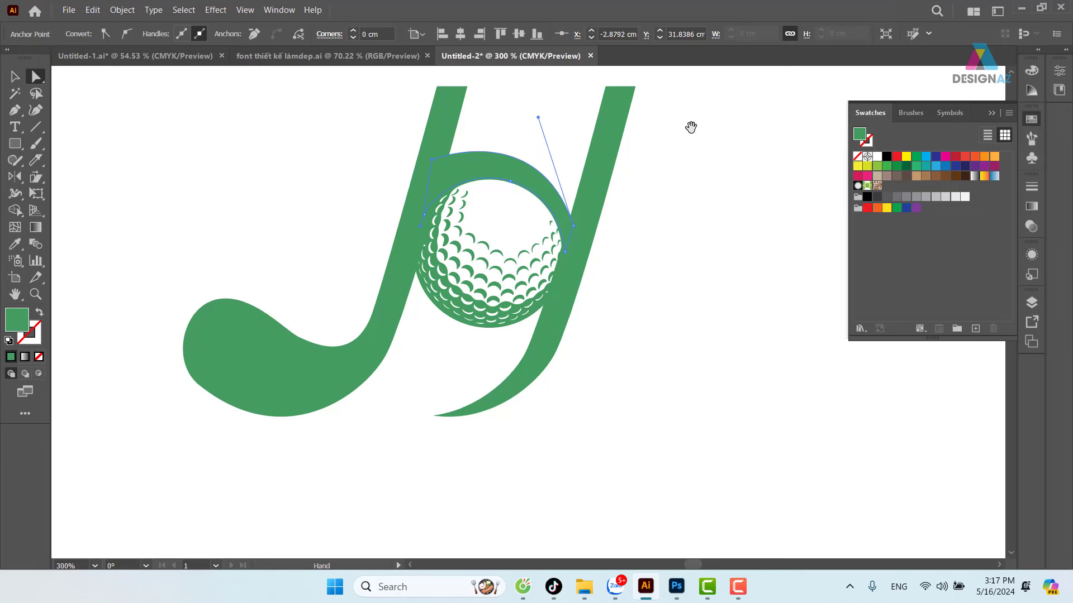
{"action": "left_click_drag", "start_coordinate": [690, 127], "coordinate": [609, 150]}
{"action": "key", "text": "z"}
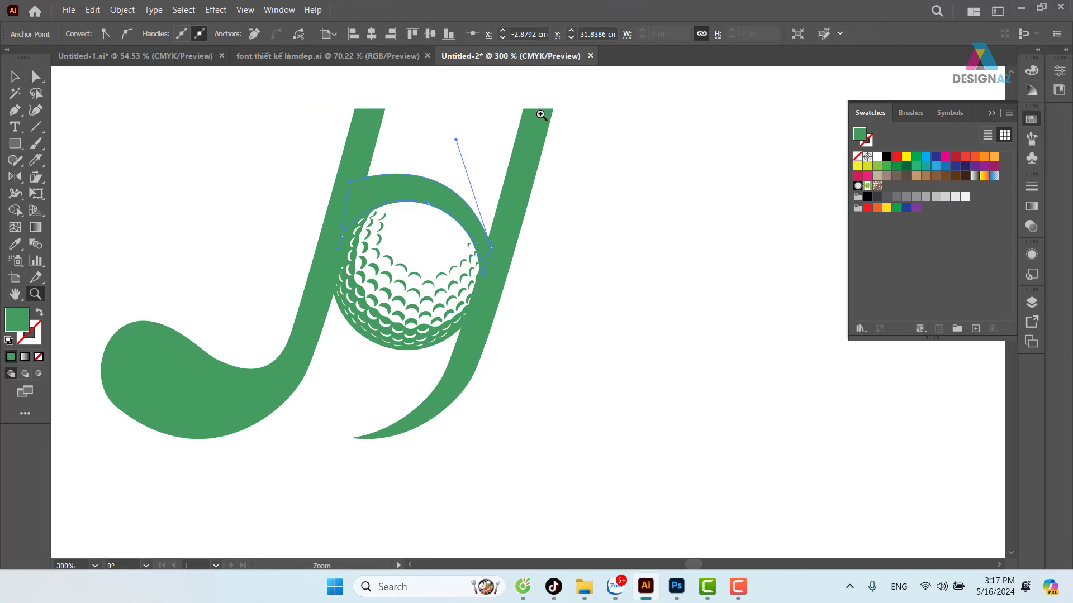
{"action": "left_click_drag", "start_coordinate": [541, 114], "coordinate": [583, 150]}
Step: Add an anchor to the y's right stroke and pull its top-right corner into a curved flare
{"action": "left_click", "coordinate": [36, 76]}
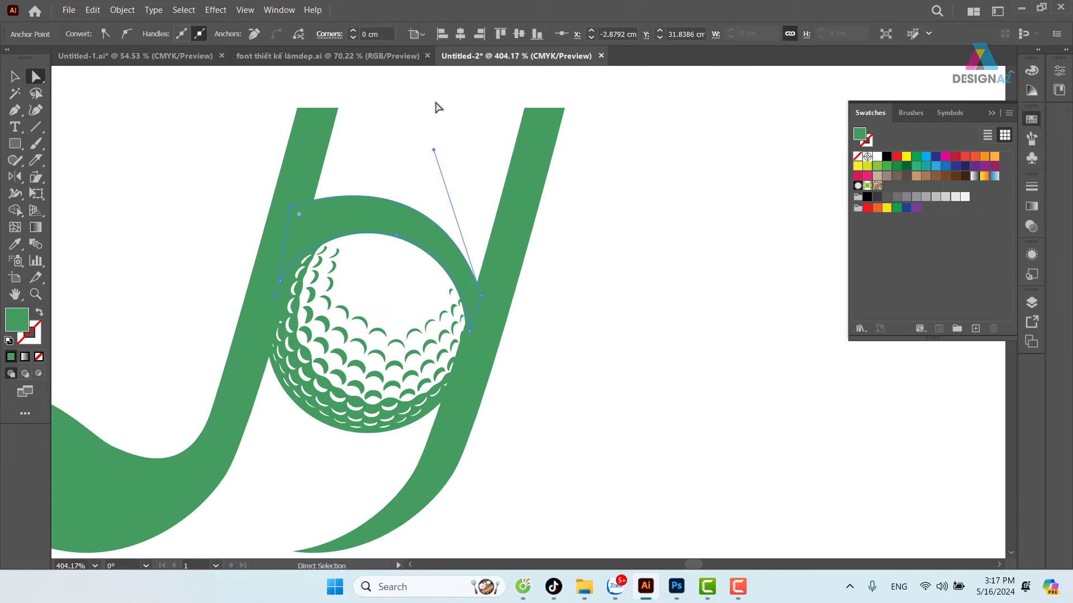
{"action": "left_click", "coordinate": [564, 108]}
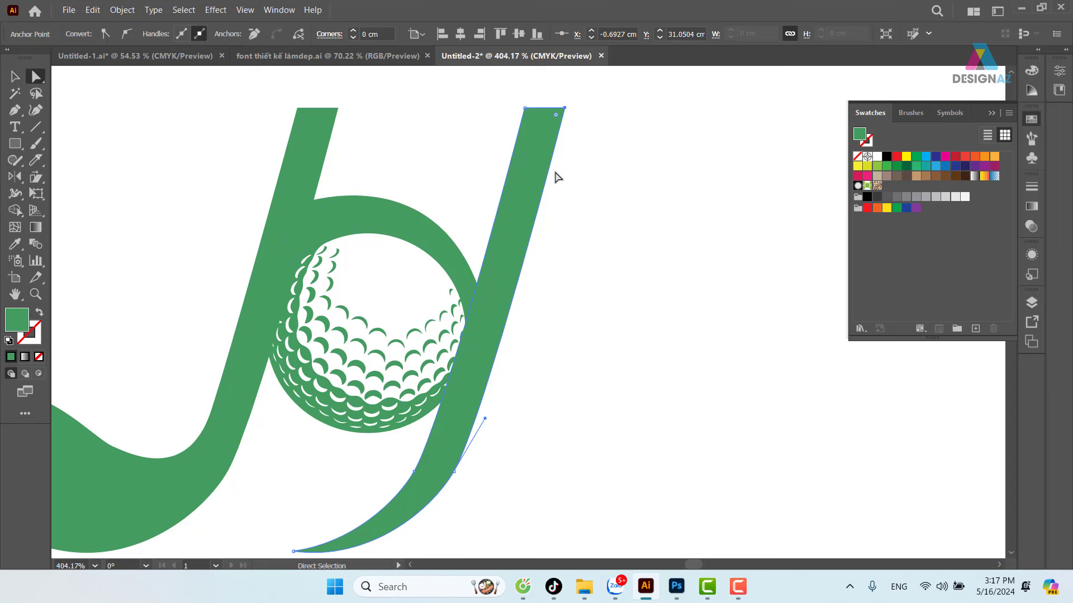
{"action": "key", "text": "plus"}
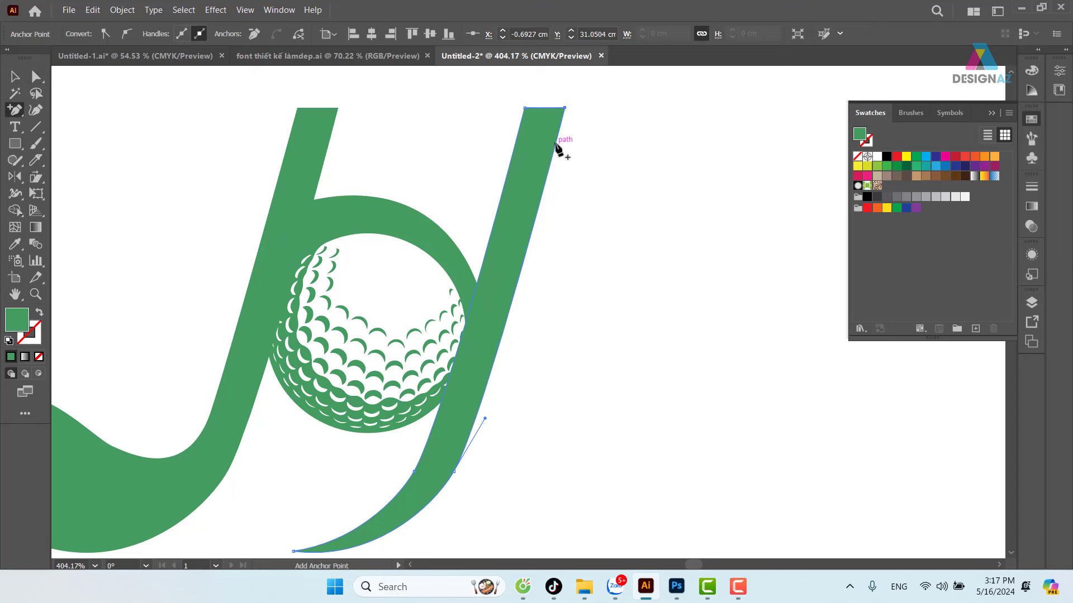
{"action": "left_click", "coordinate": [556, 144]}
{"action": "left_click", "coordinate": [35, 77]}
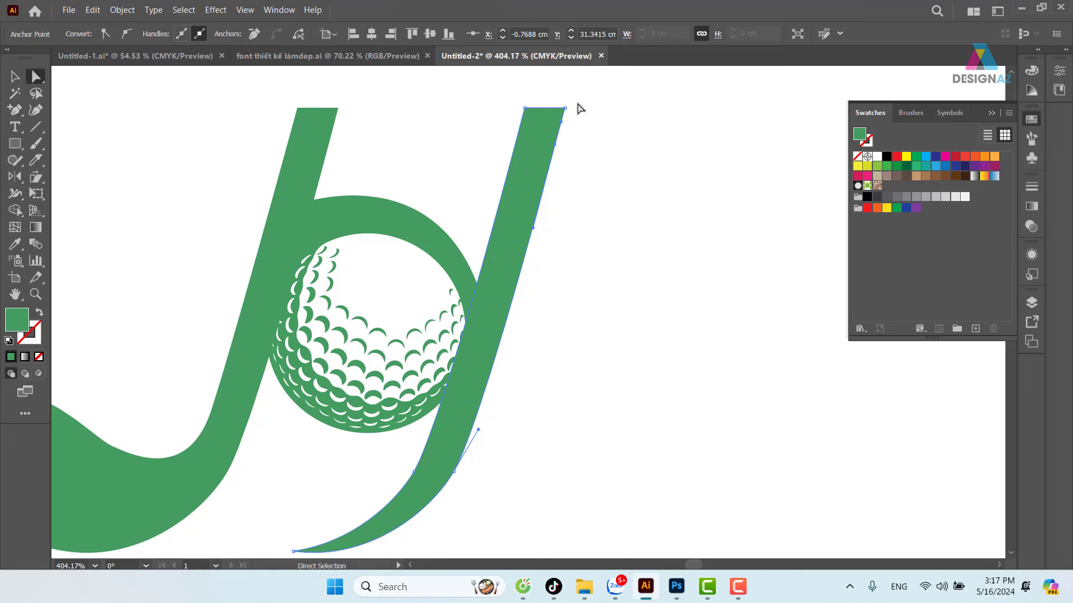
{"action": "mouse_move", "coordinate": [565, 108]}
{"action": "left_mouse_down"}
{"action": "mouse_move", "coordinate": [592, 111]}
{"action": "mouse_move", "coordinate": [567, 123]}
{"action": "mouse_move", "coordinate": [593, 111]}
{"action": "mouse_move", "coordinate": [559, 132]}
{"action": "left_mouse_up"}
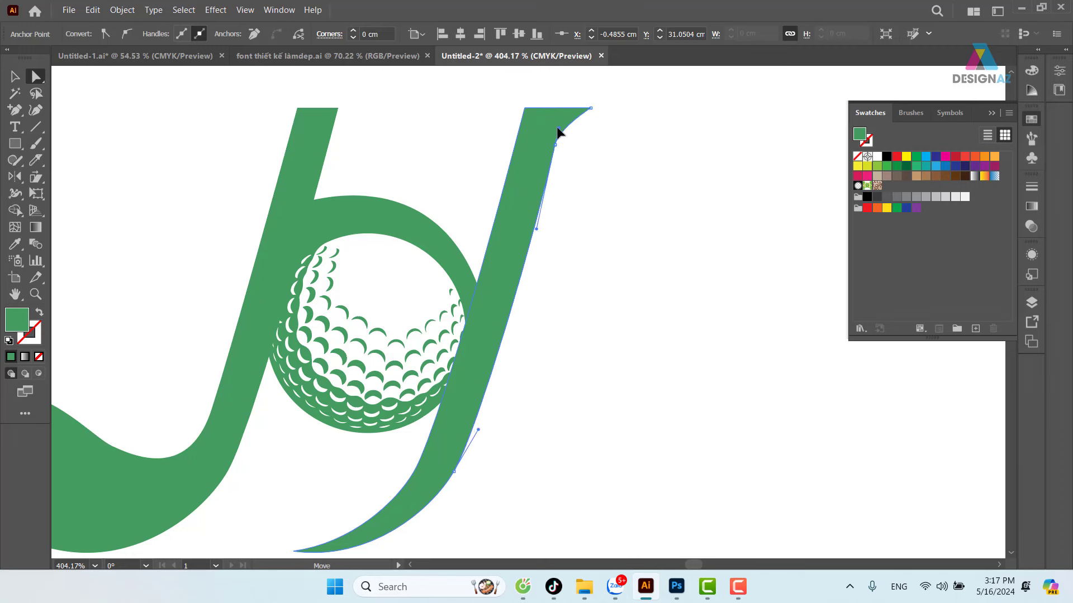
{"action": "key", "text": "shift+c"}
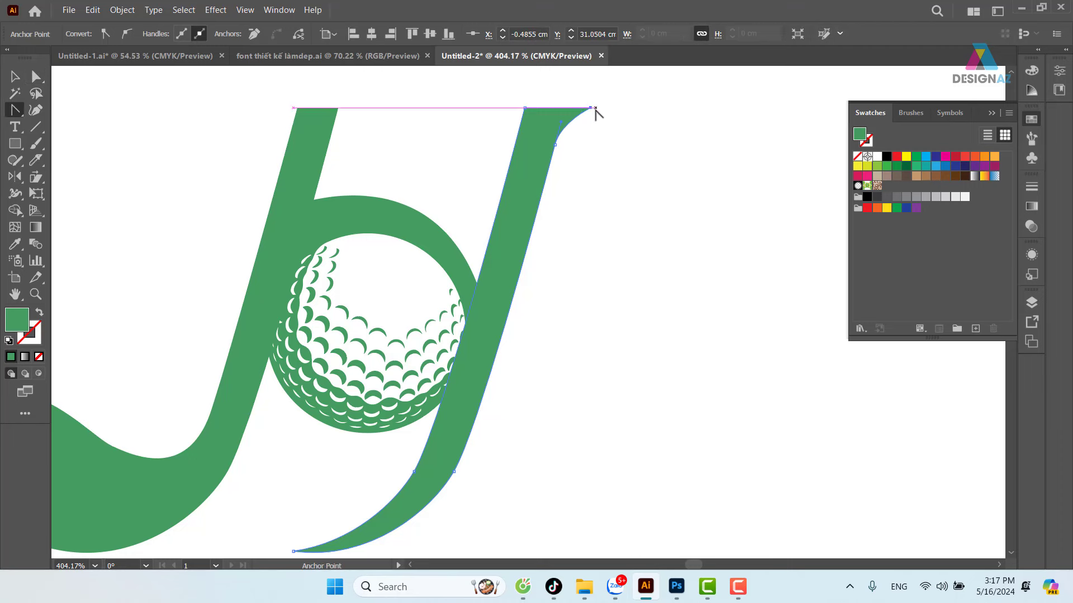
{"action": "mouse_move", "coordinate": [591, 107]}
{"action": "left_mouse_down"}
{"action": "mouse_move", "coordinate": [577, 112]}
{"action": "mouse_move", "coordinate": [610, 107]}
{"action": "left_mouse_up"}
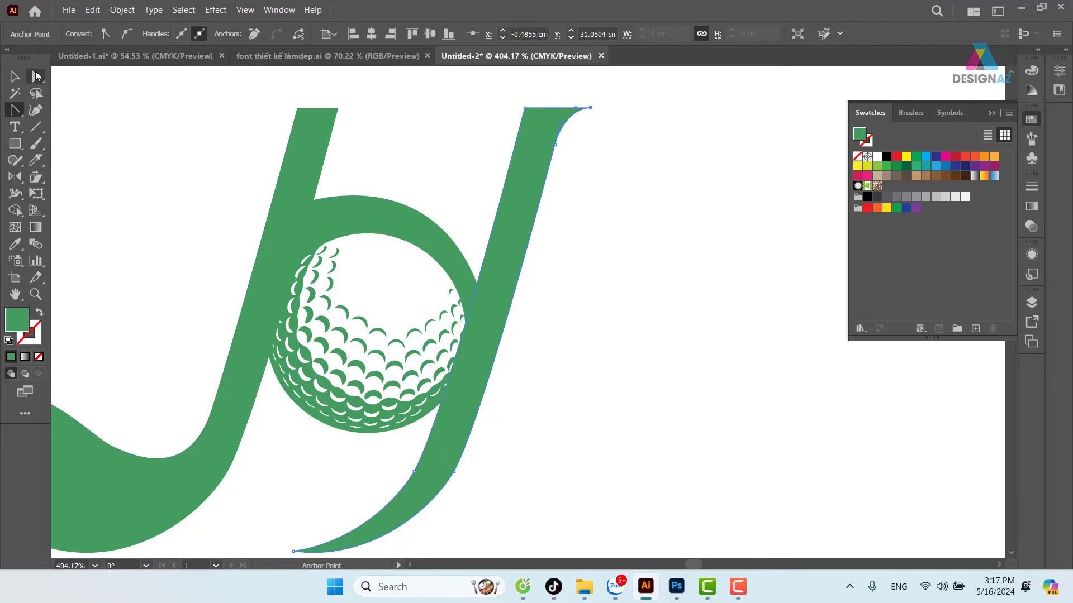
Step: Round the y stroke's top-left corner to about 0.34 cm
{"action": "left_click", "coordinate": [15, 76]}
{"action": "left_click", "coordinate": [413, 148]}
{"action": "scroll", "coordinate": [447, 176], "scroll_direction": "left", "scroll_amount": 2}
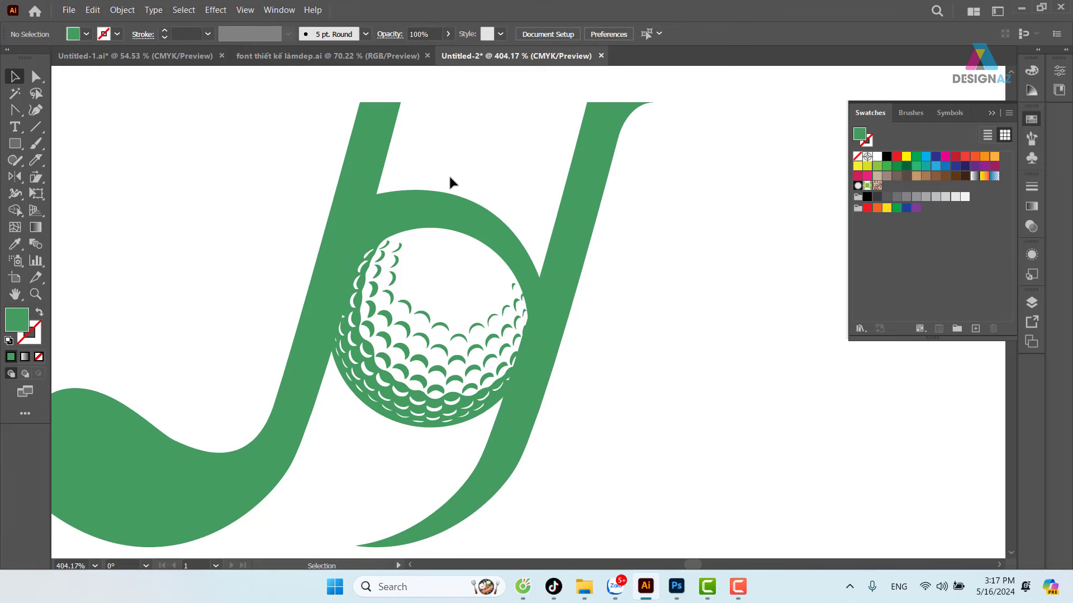
{"action": "left_click", "coordinate": [602, 119]}
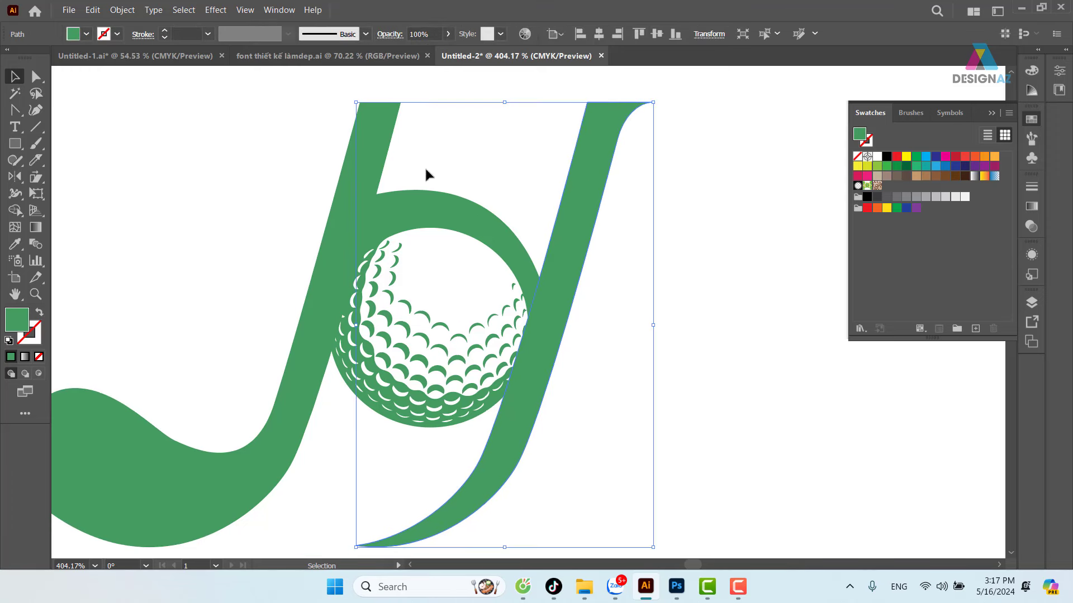
{"action": "left_click", "coordinate": [35, 77]}
{"action": "left_click", "coordinate": [585, 103]}
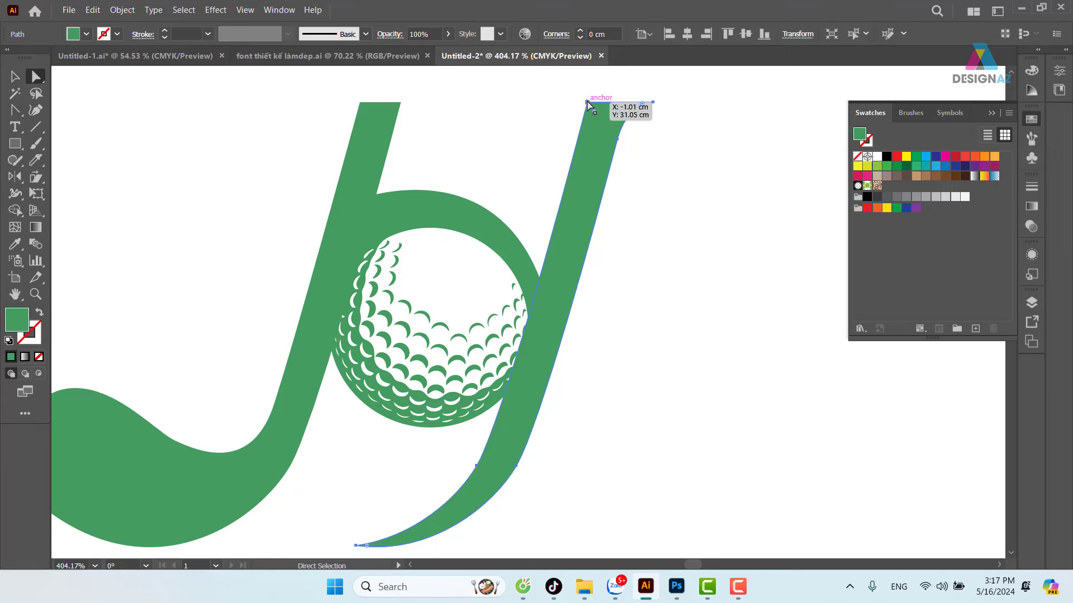
{"action": "left_click_drag", "start_coordinate": [596, 114], "coordinate": [627, 146]}
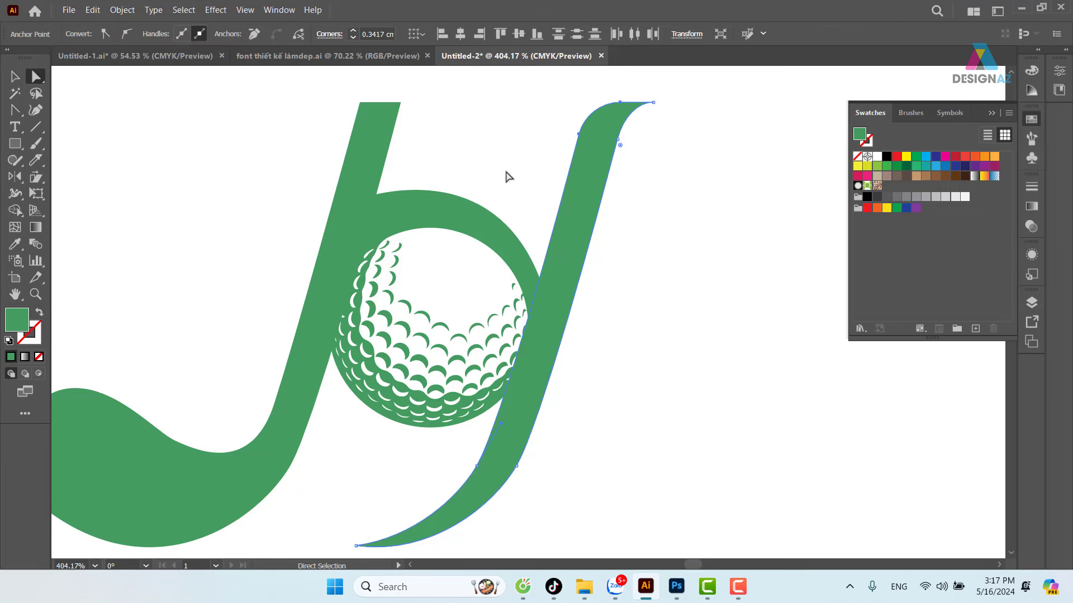
{"action": "scroll", "coordinate": [507, 177], "scroll_direction": "left", "scroll_amount": 4}
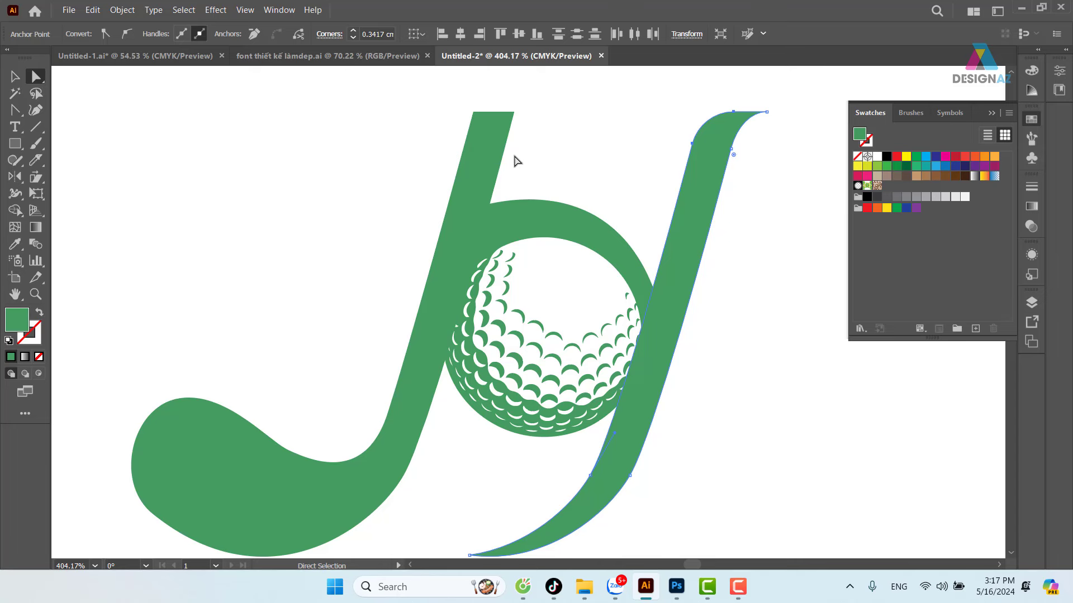
Step: Add an anchor on the J stroke's right edge and pull its top-right corner into a curved flare
{"action": "key", "text": "v"}
{"action": "left_click", "coordinate": [478, 161]}
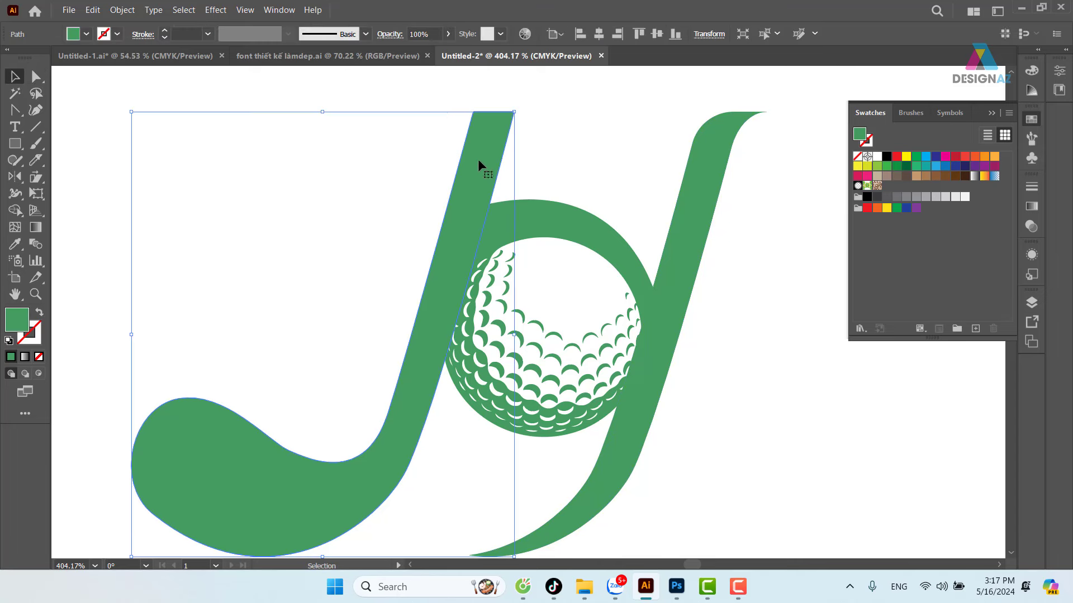
{"action": "key", "text": "plus"}
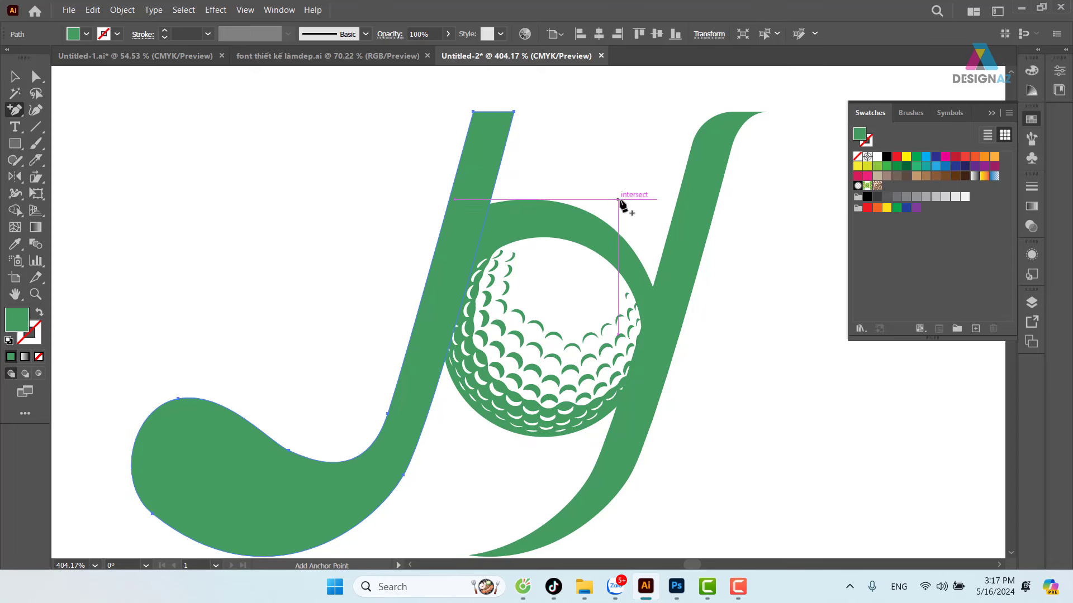
{"action": "left_click", "coordinate": [502, 160]}
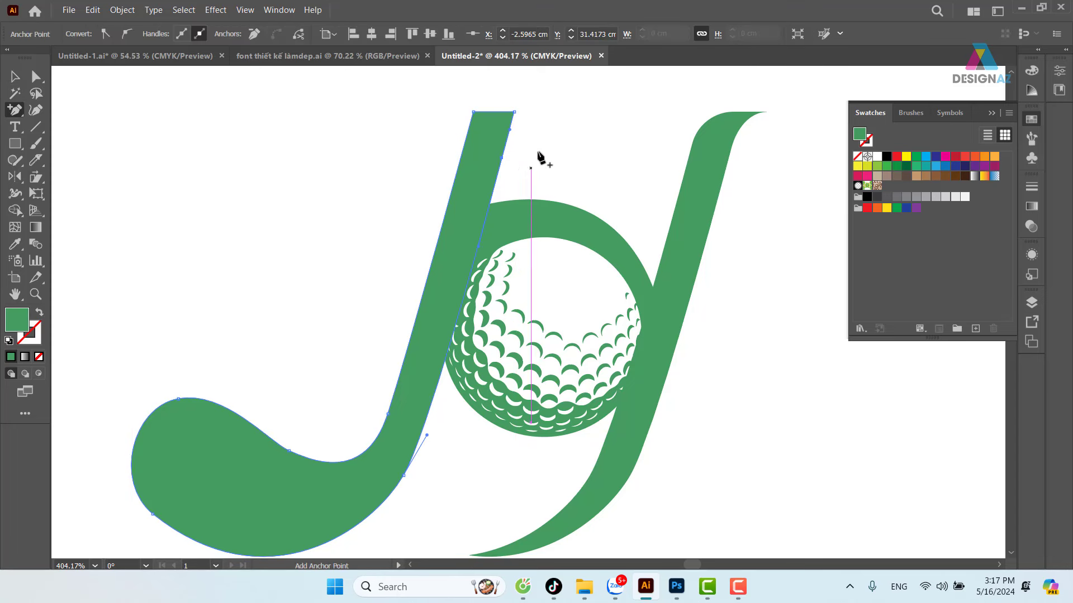
{"action": "left_click", "coordinate": [36, 77]}
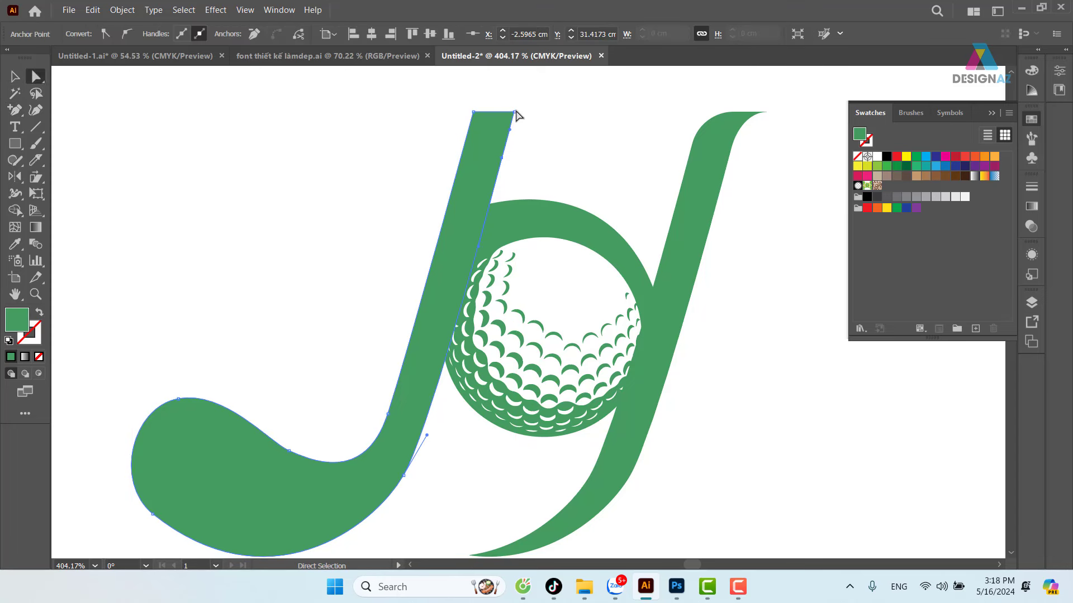
{"action": "left_click_drag", "start_coordinate": [514, 112], "coordinate": [564, 112]}
{"action": "key", "text": "shift+c"}
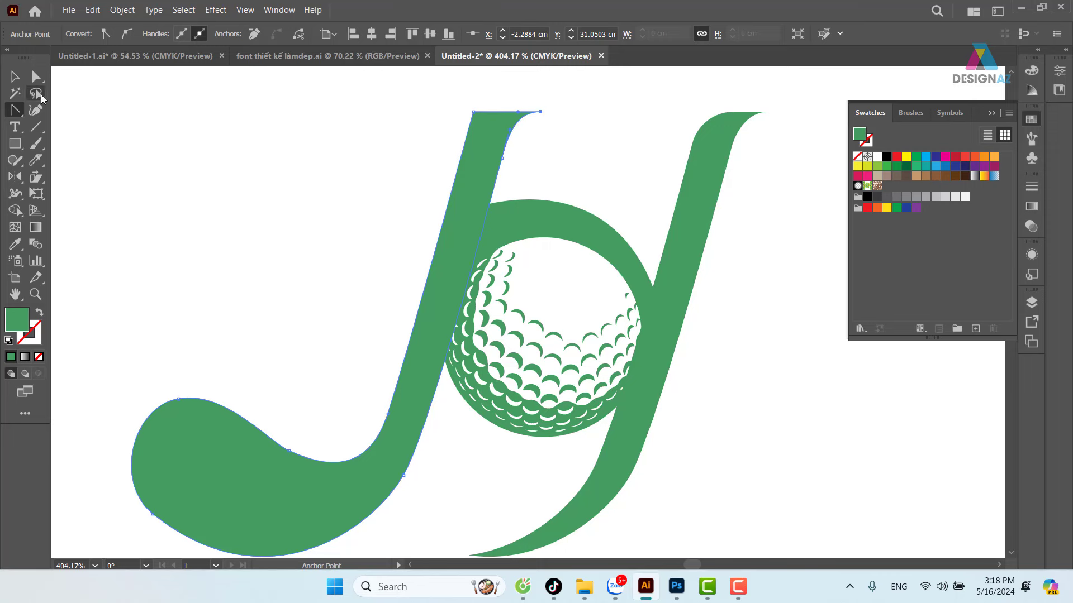
Step: Round the J stroke's top-left corner to about 0.325 cm
{"action": "key", "text": "a"}
{"action": "left_click", "coordinate": [473, 111]}
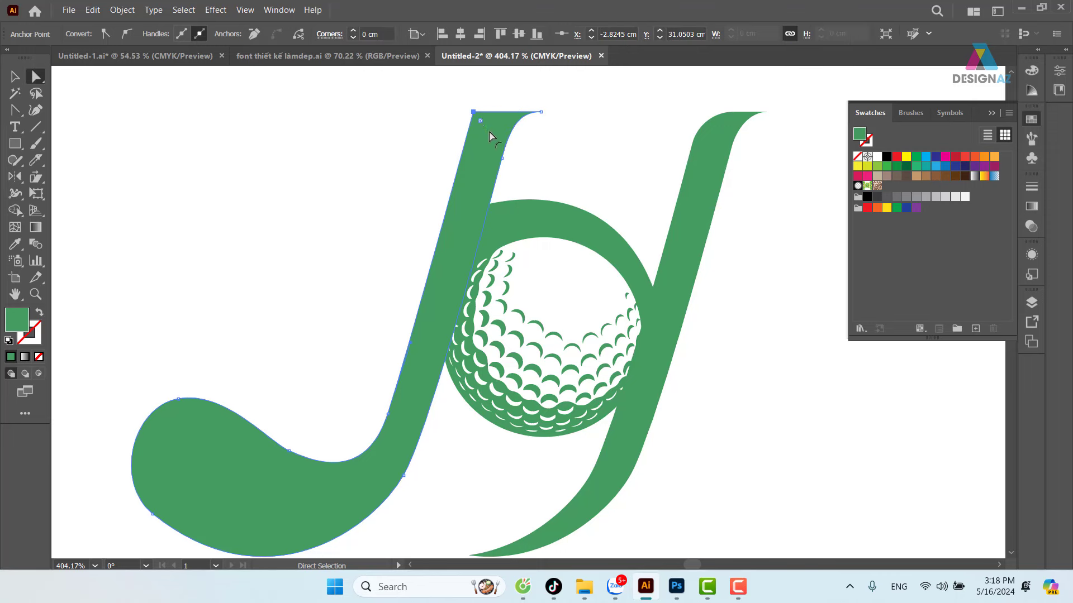
{"action": "left_click_drag", "start_coordinate": [489, 134], "coordinate": [507, 162]}
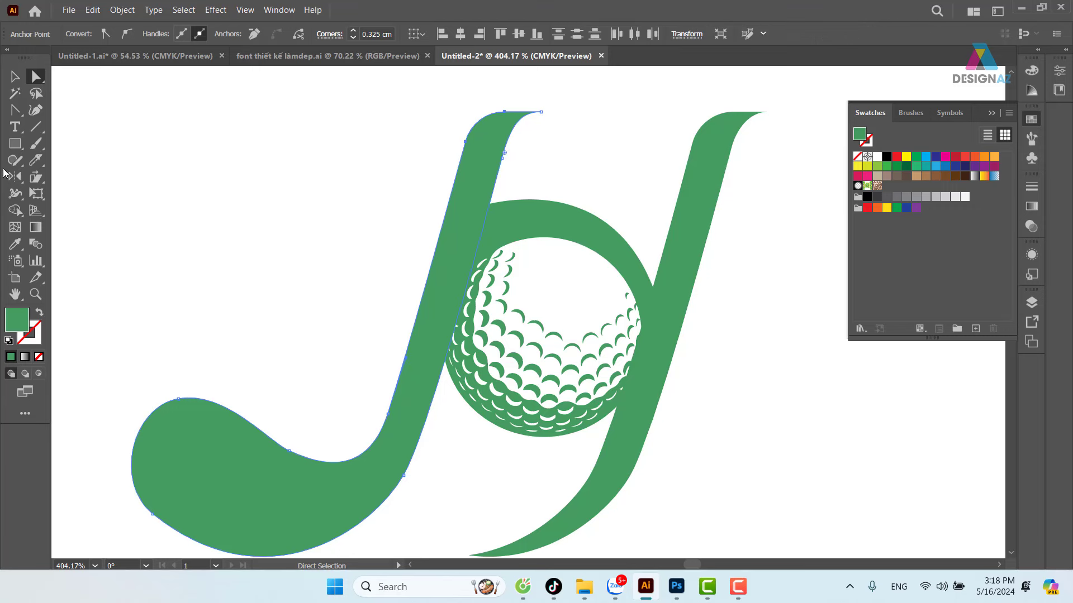
{"action": "left_click", "coordinate": [15, 76]}
{"action": "left_click", "coordinate": [136, 190]}
{"action": "key", "text": "ctrl+0"}
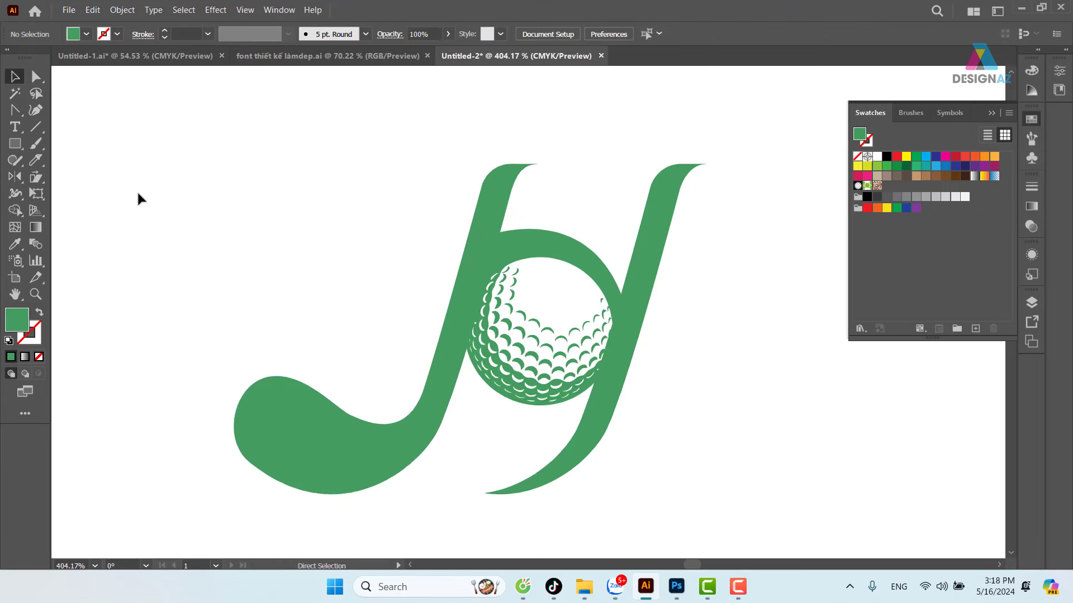
Step: Scale the golf ball down to 1.56 cm square and nudge it 0.05 cm higher
{"action": "key", "text": "z"}
{"action": "left_click_drag", "start_coordinate": [522, 306], "coordinate": [597, 322]}
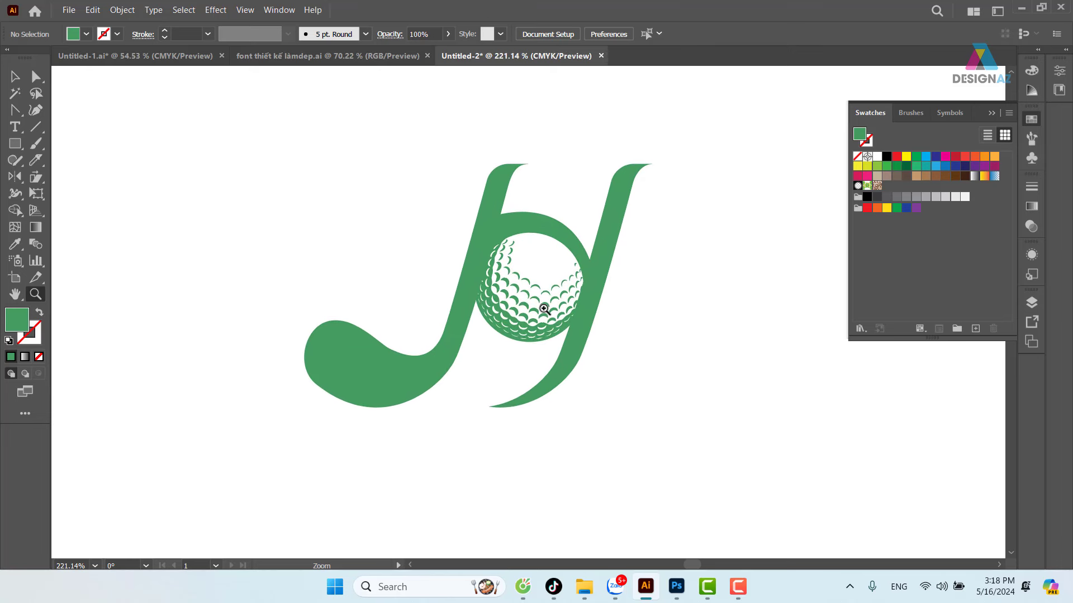
{"action": "left_click", "coordinate": [15, 76]}
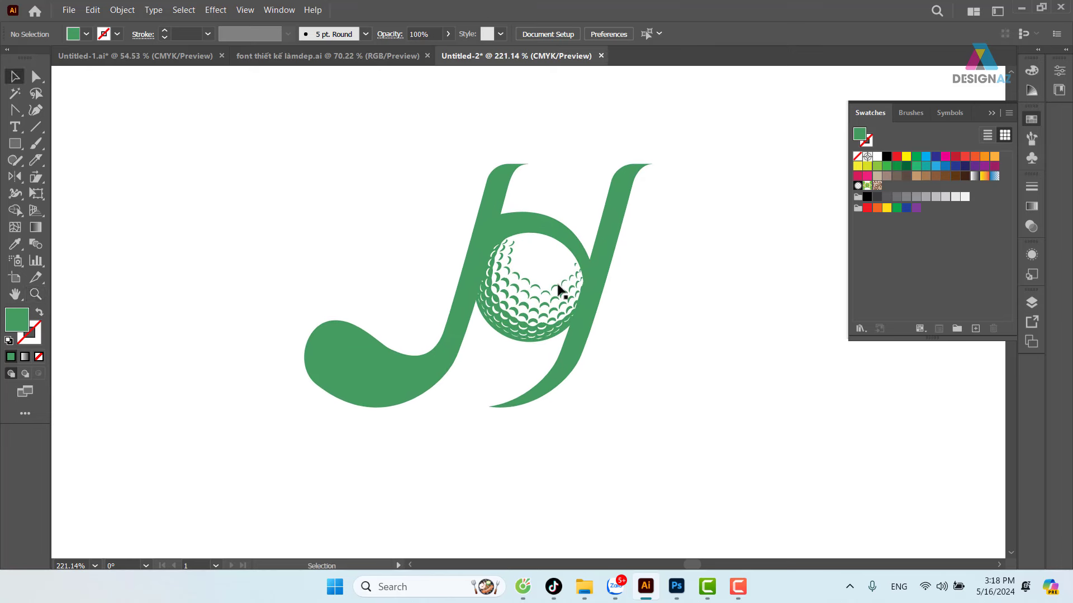
{"action": "left_click", "coordinate": [542, 339]}
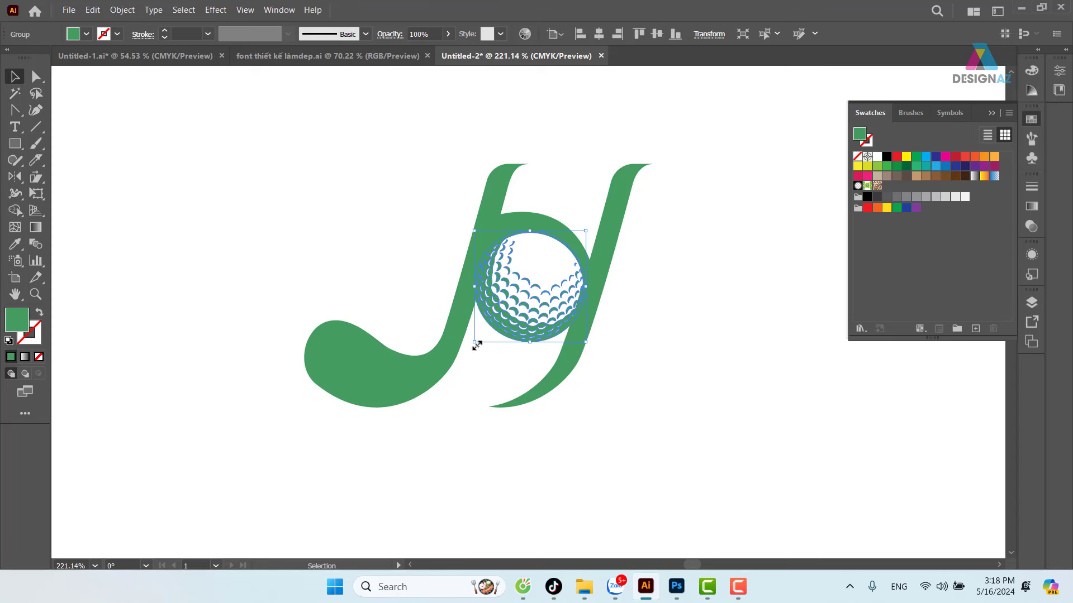
{"action": "left_click_drag", "start_coordinate": [476, 345], "coordinate": [481, 341]}
{"action": "left_click_drag", "start_coordinate": [550, 335], "coordinate": [591, 337]}
{"action": "left_click", "coordinate": [678, 321]}
{"action": "key", "text": "z"}
{"action": "left_click_drag", "start_coordinate": [610, 280], "coordinate": [723, 334]}
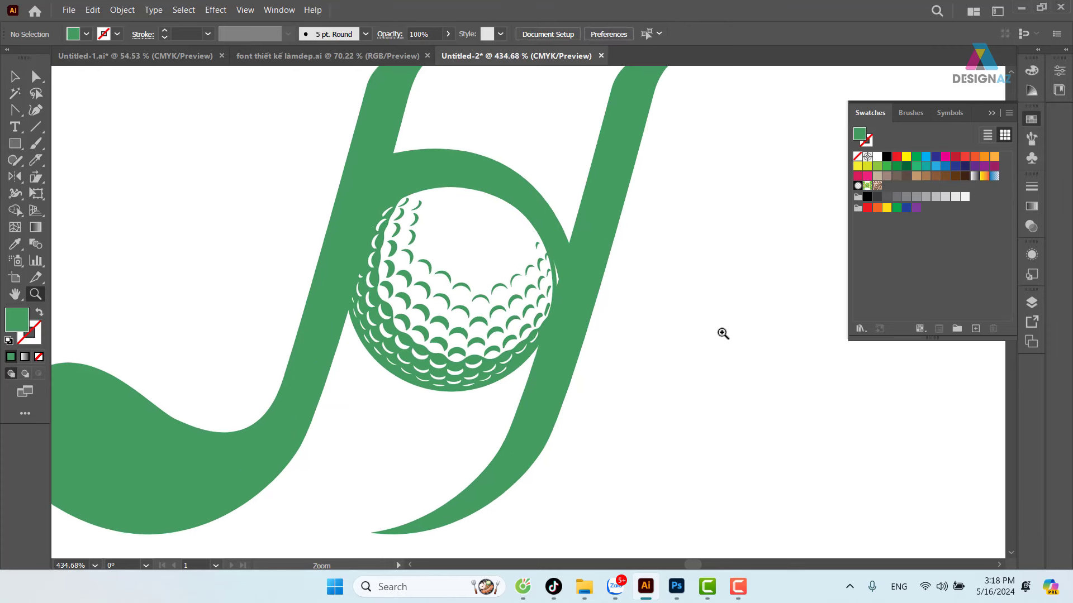
{"action": "left_click_drag", "start_coordinate": [592, 331], "coordinate": [653, 331]}
{"action": "left_click", "coordinate": [36, 77]}
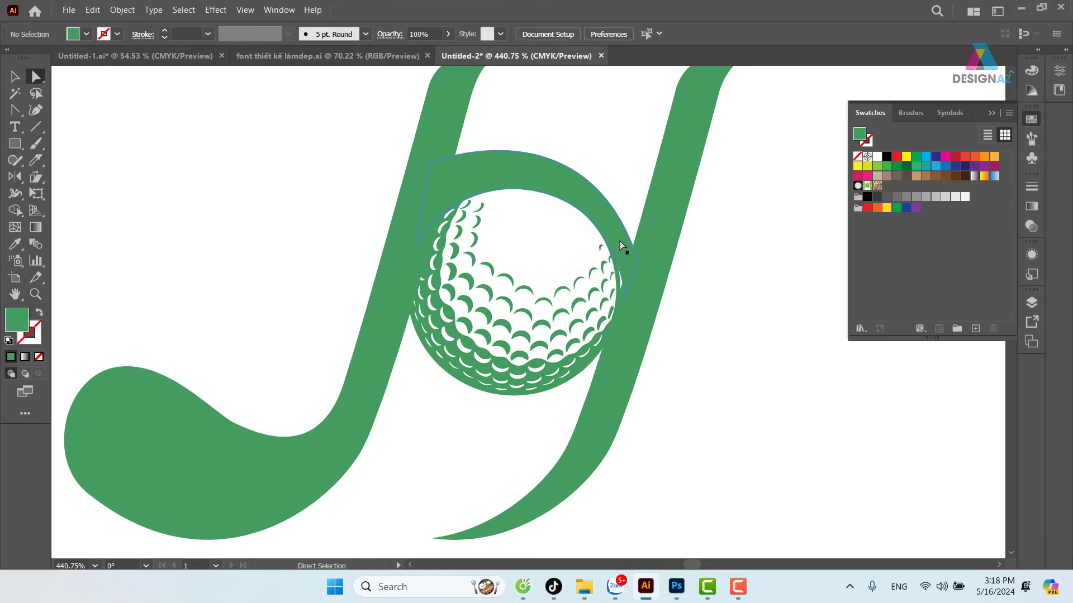
{"action": "left_click", "coordinate": [625, 246]}
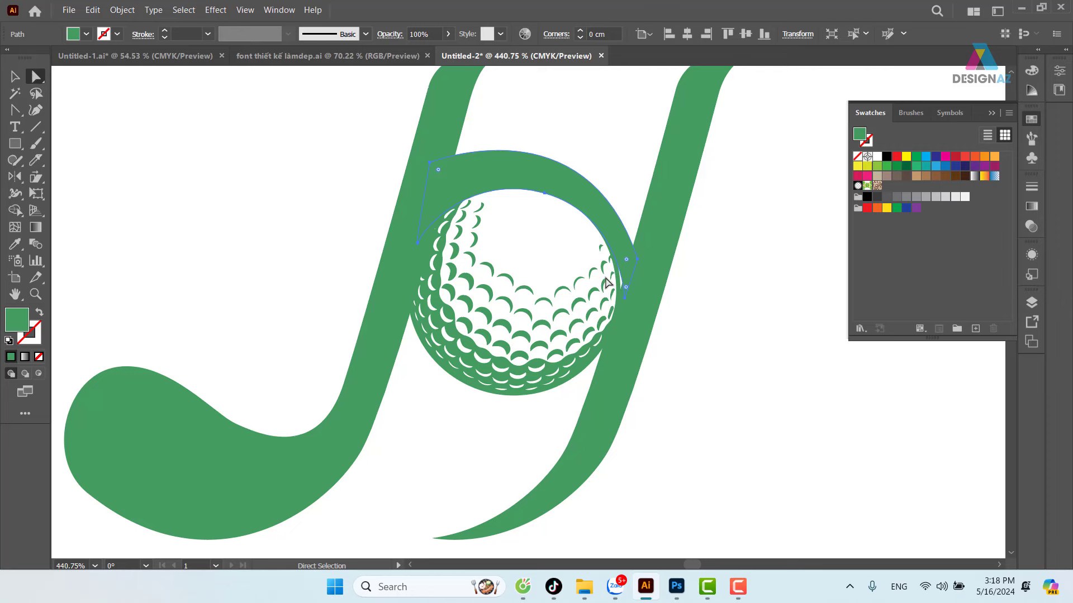
Step: Adjust the arc's right, top and left anchors to wrap around the golf ball
{"action": "left_click_drag", "start_coordinate": [624, 310], "coordinate": [616, 311]}
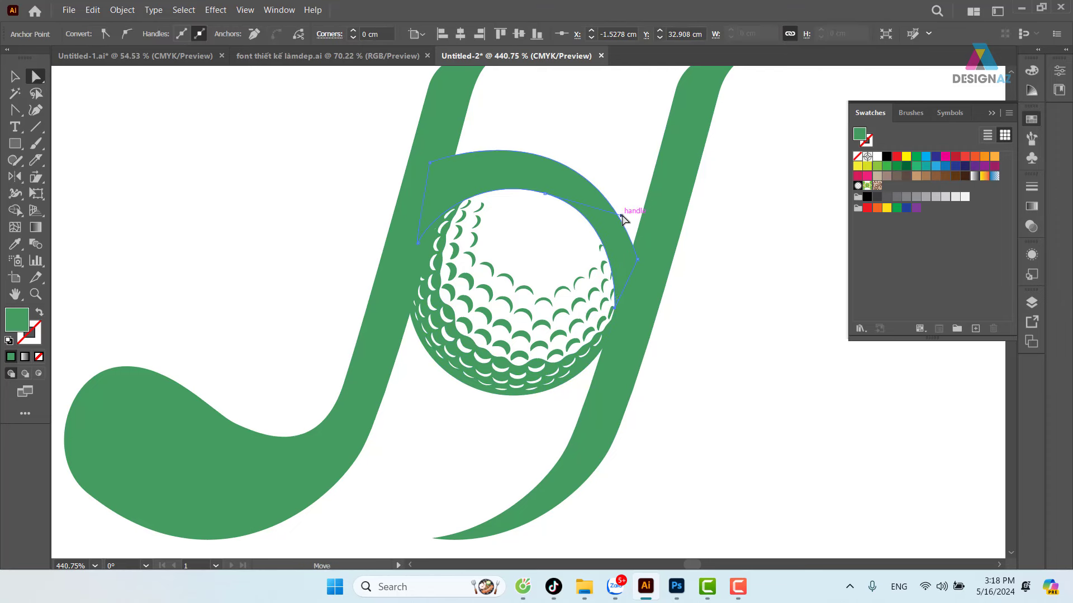
{"action": "left_click_drag", "start_coordinate": [623, 217], "coordinate": [635, 218]}
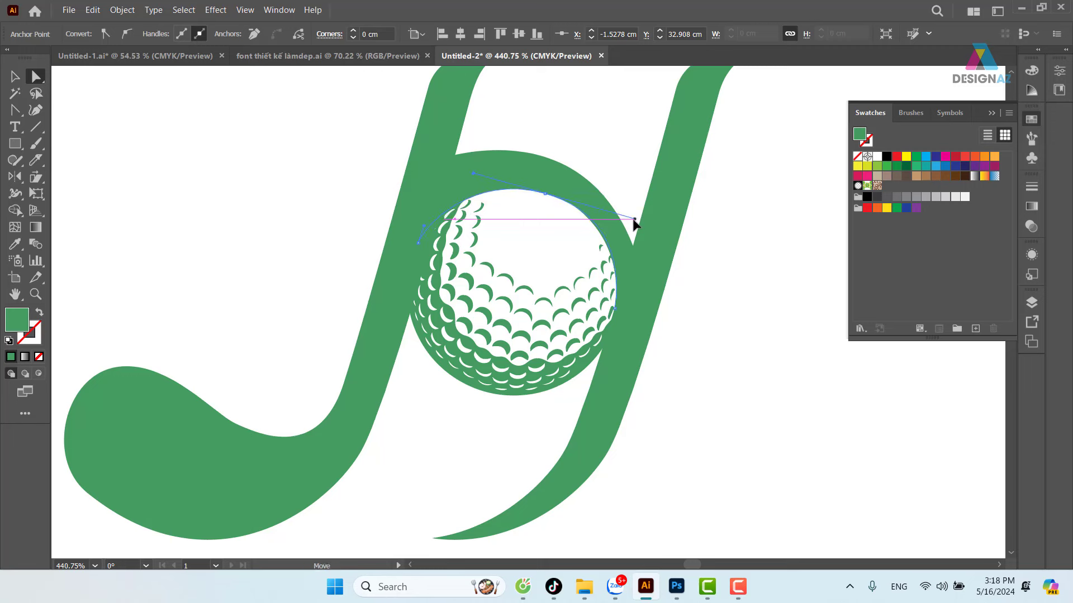
{"action": "left_click", "coordinate": [545, 193]}
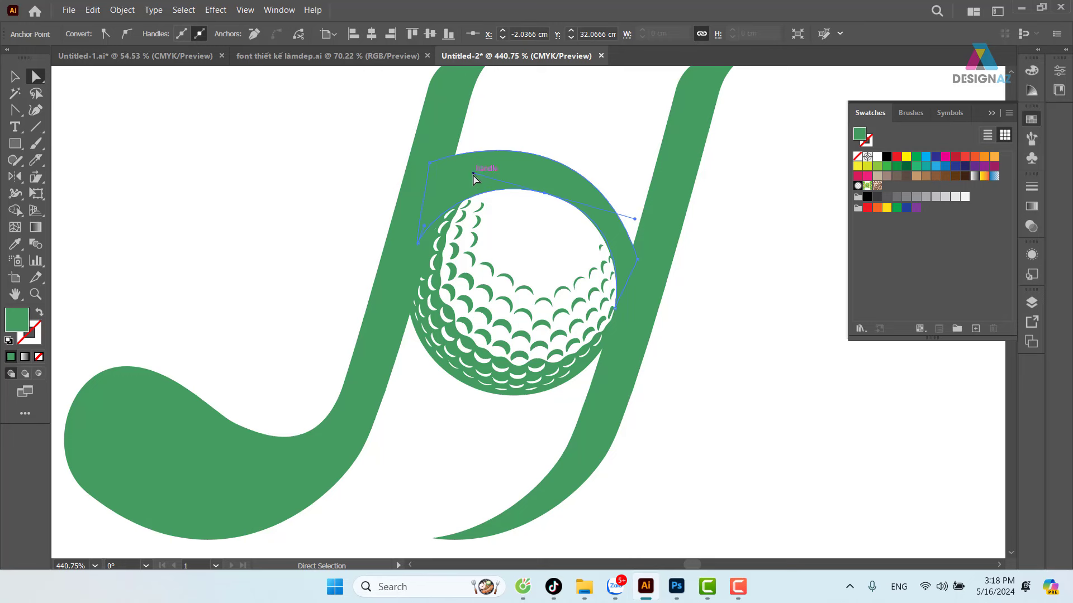
{"action": "left_click_drag", "start_coordinate": [473, 174], "coordinate": [469, 171]}
{"action": "left_click", "coordinate": [15, 76]}
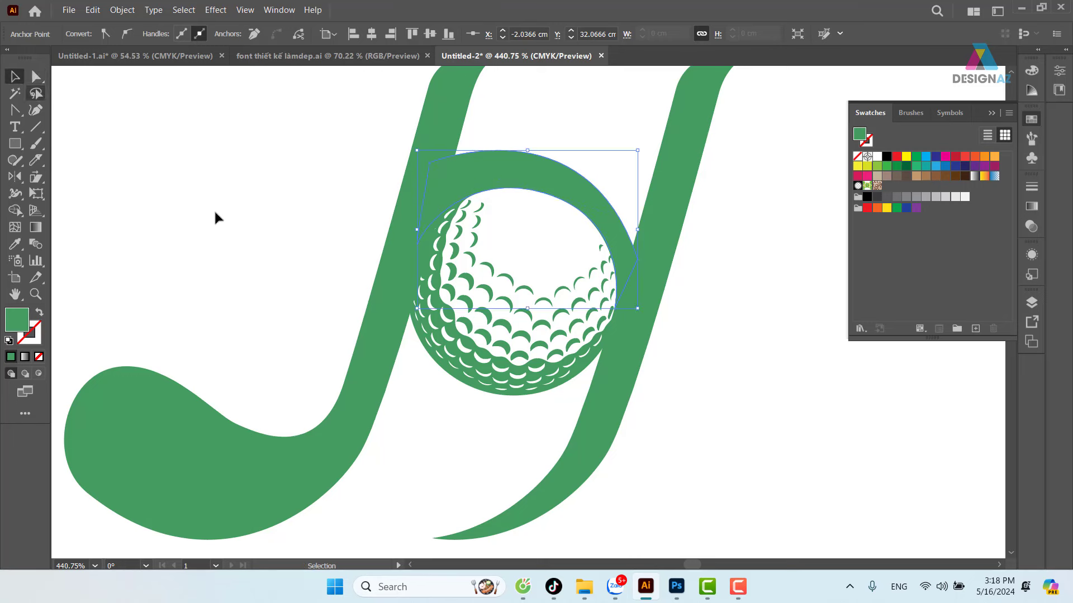
{"action": "left_click", "coordinate": [215, 216]}
Step: Convert the arc's top-left anchor to smooth and fine-tune its handles, lowering the right end about 0.08 cm
{"action": "left_click", "coordinate": [629, 255]}
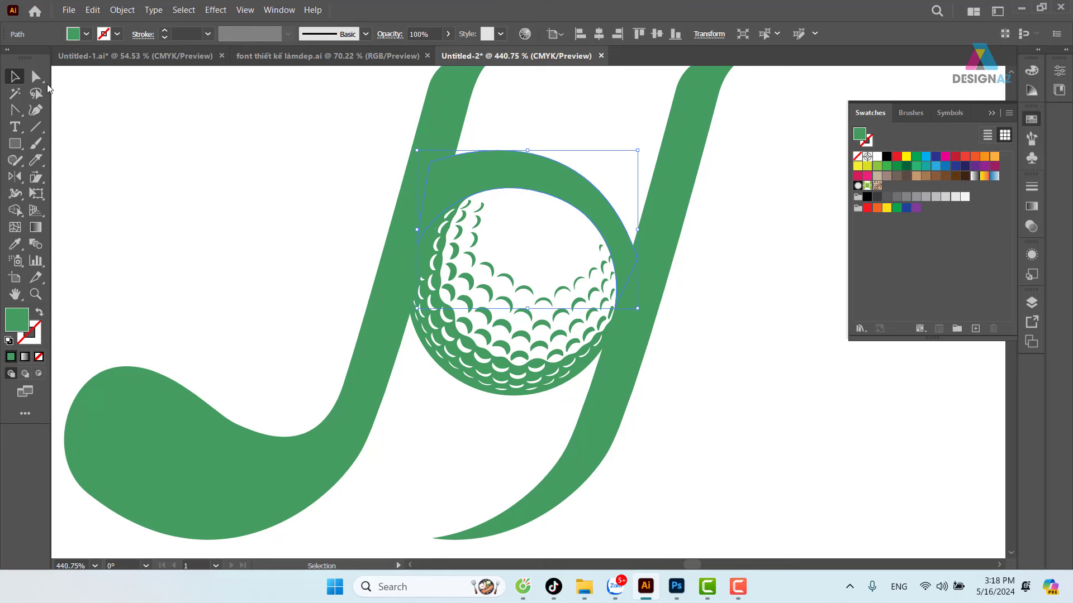
{"action": "left_click", "coordinate": [35, 76]}
{"action": "mouse_move", "coordinate": [636, 259]}
{"action": "left_mouse_down"}
{"action": "mouse_move", "coordinate": [637, 272]}
{"action": "mouse_move", "coordinate": [631, 264]}
{"action": "left_mouse_up"}
{"action": "key", "text": "shift+c"}
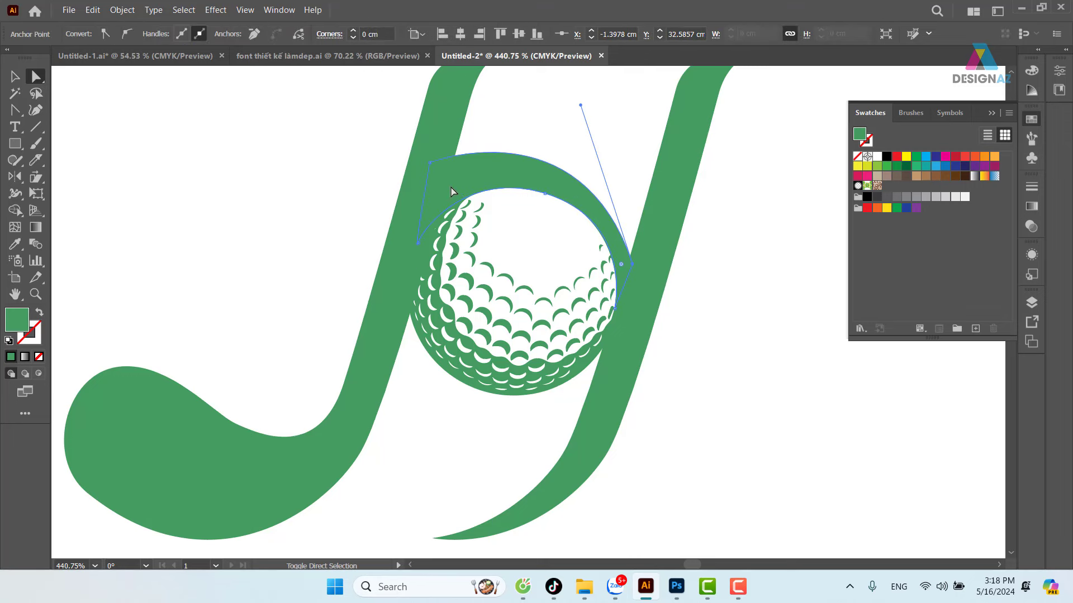
{"action": "left_click_drag", "start_coordinate": [430, 163], "coordinate": [476, 146]}
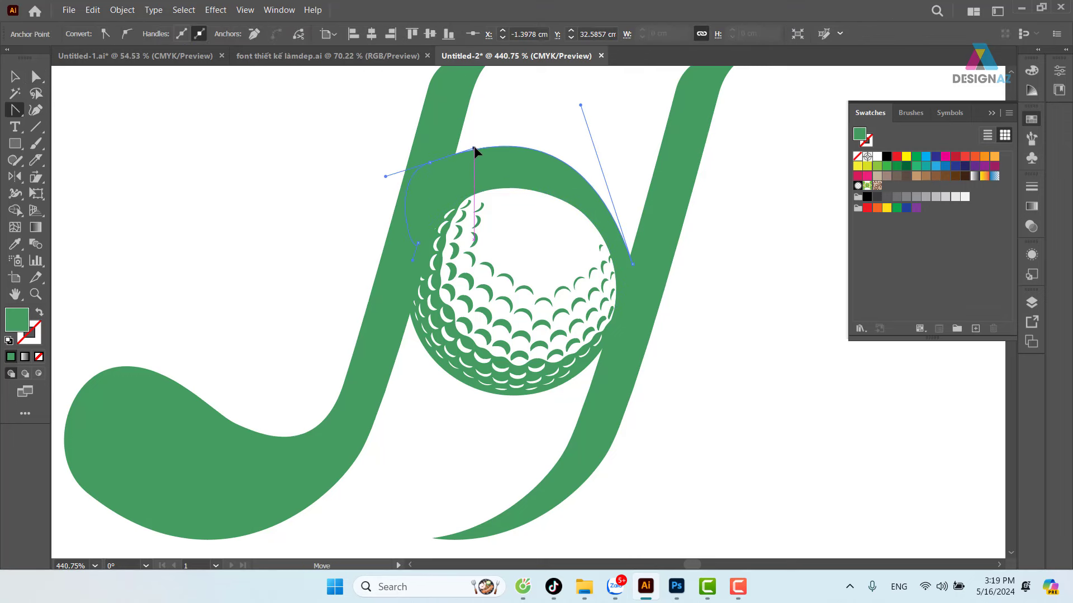
{"action": "left_click", "coordinate": [37, 76]}
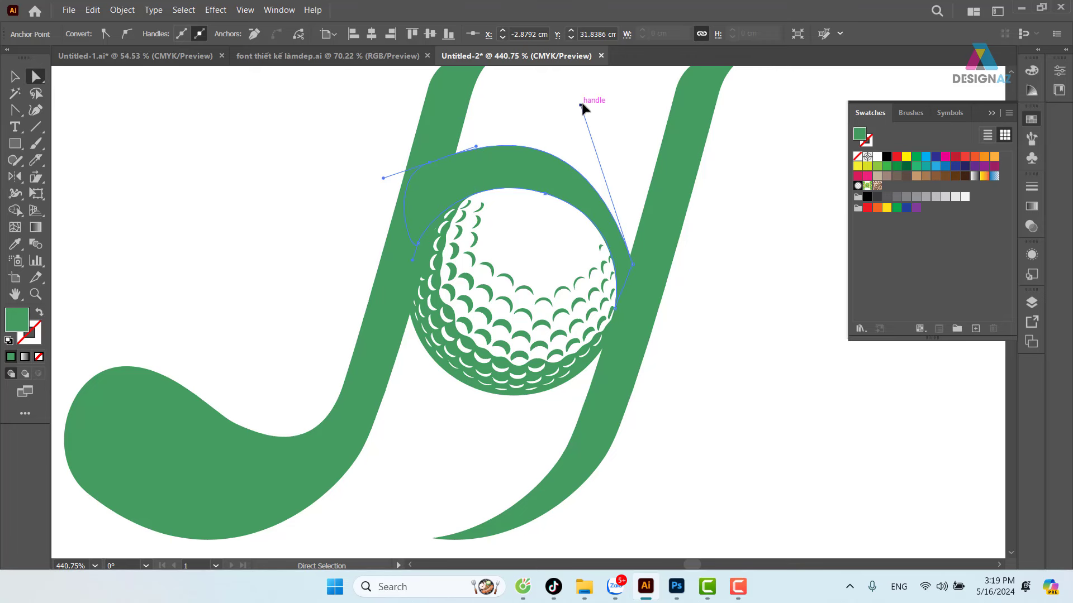
{"action": "left_click_drag", "start_coordinate": [581, 105], "coordinate": [609, 124]}
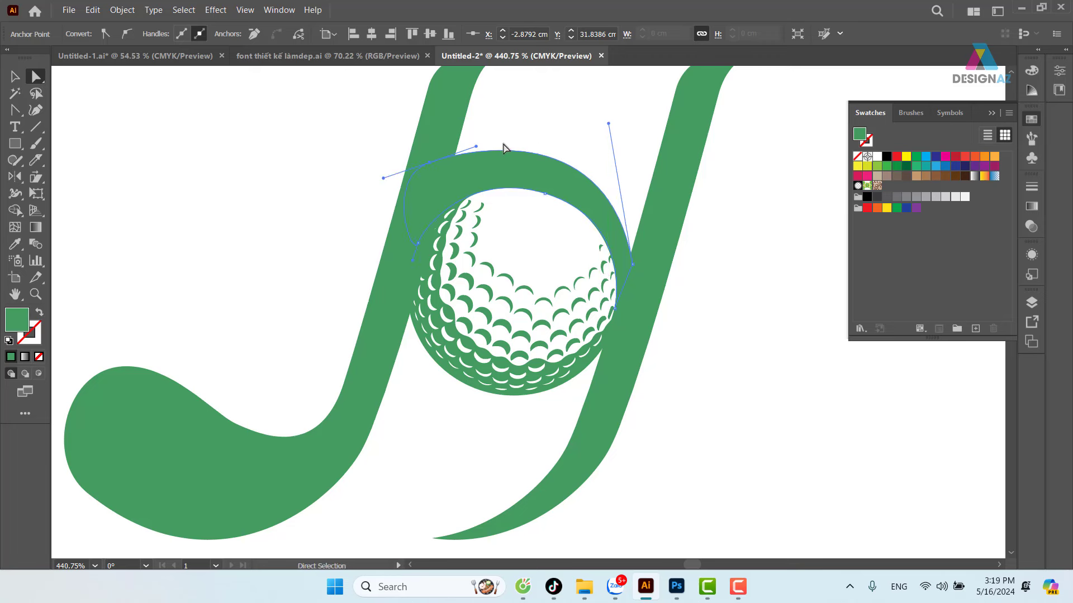
{"action": "left_click_drag", "start_coordinate": [474, 151], "coordinate": [475, 144]}
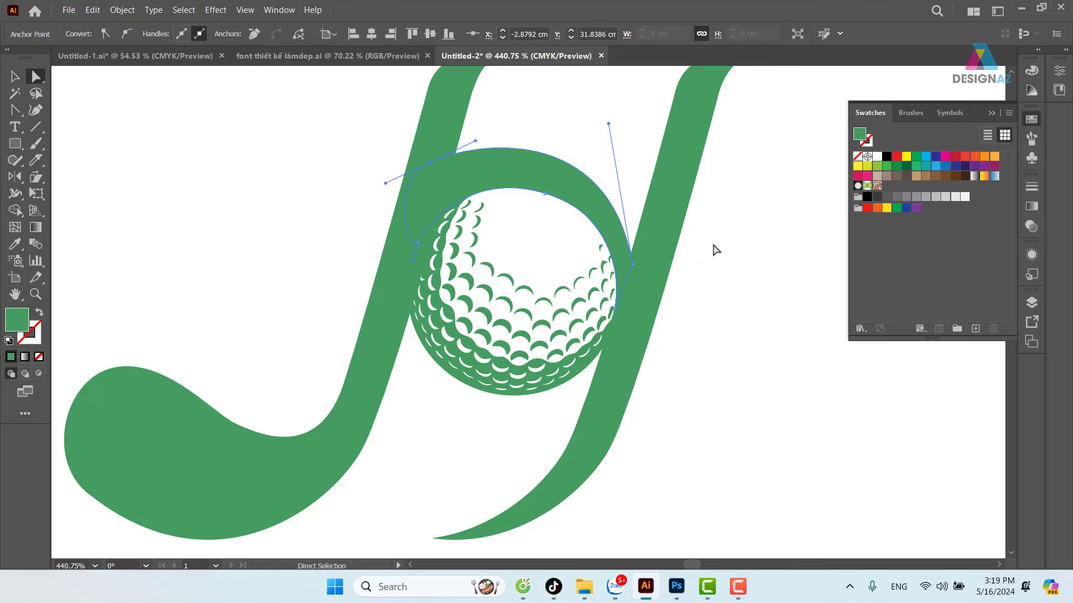
{"action": "left_click_drag", "start_coordinate": [633, 263], "coordinate": [633, 254]}
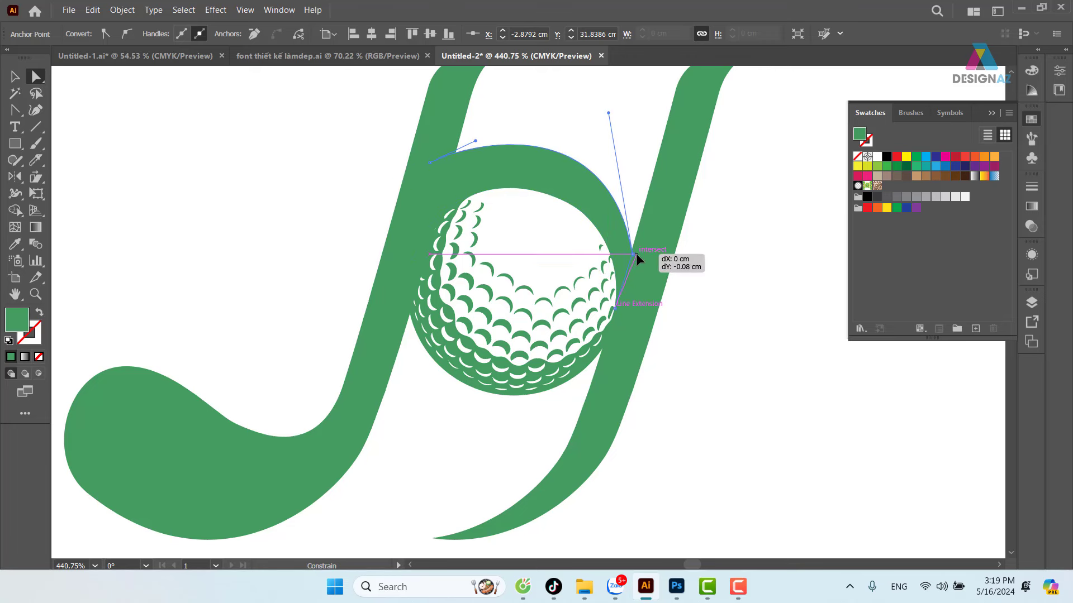
{"action": "left_click_drag", "start_coordinate": [429, 162], "coordinate": [437, 155]}
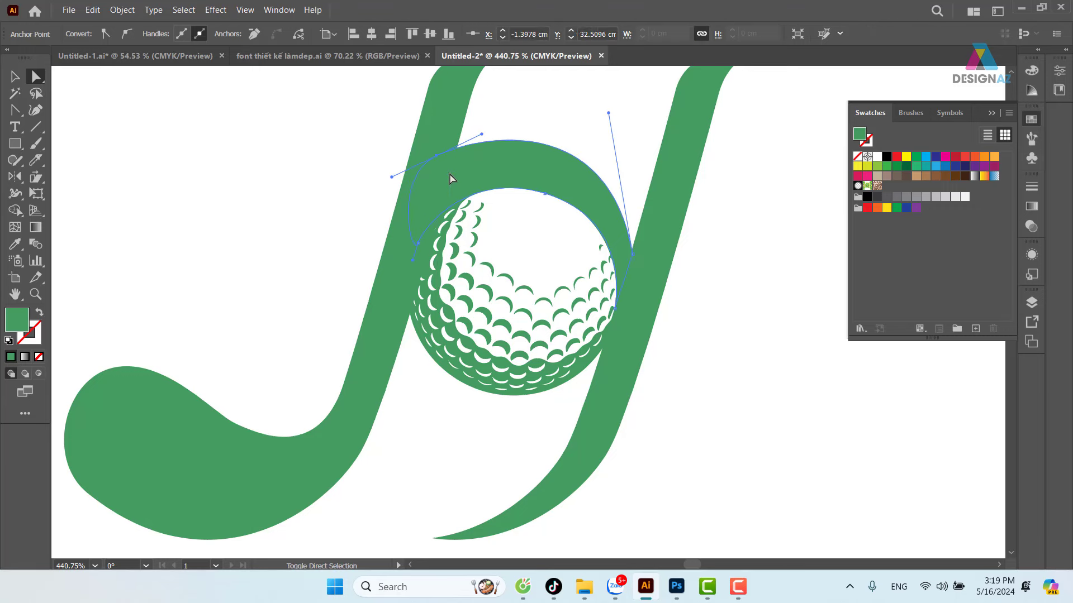
{"action": "left_click", "coordinate": [728, 254]}
{"action": "key", "text": "ctrl+minus"}
{"action": "key", "text": "ctrl+minus"}
{"action": "key", "text": "ctrl+minus"}
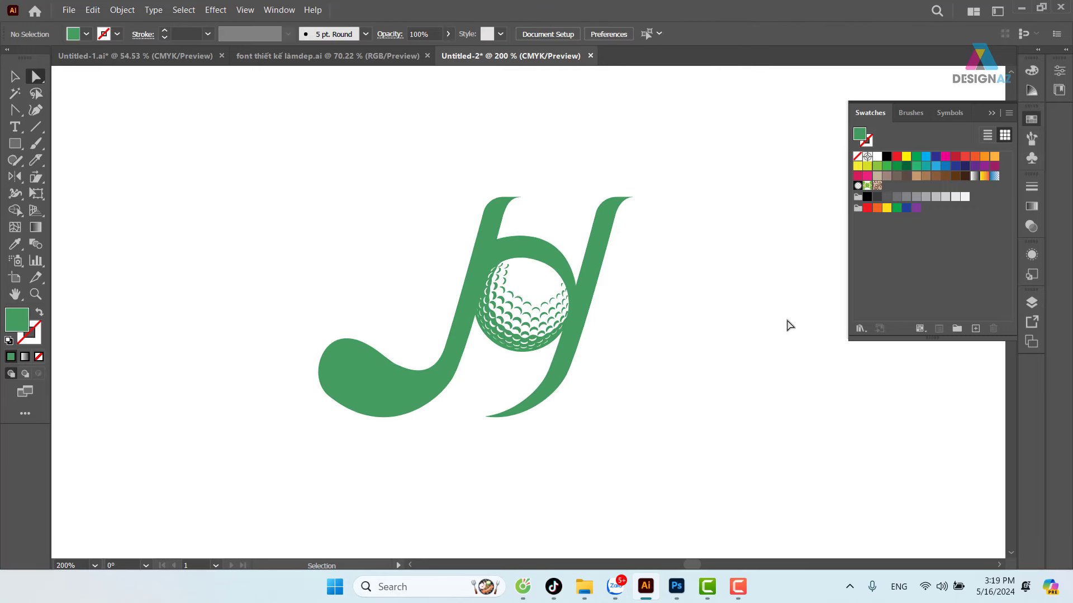
Step: Pull the arc's left curve handle to refine its shape
{"action": "key", "text": "z"}
{"action": "left_click_drag", "start_coordinate": [545, 249], "coordinate": [598, 304]}
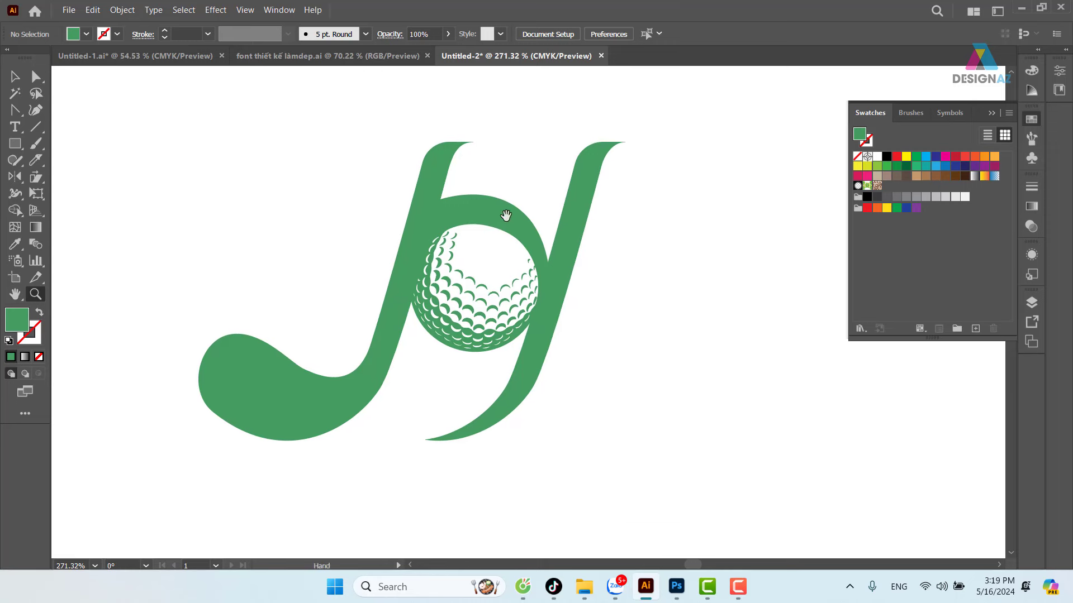
{"action": "left_click", "coordinate": [36, 76]}
{"action": "left_click", "coordinate": [463, 207]}
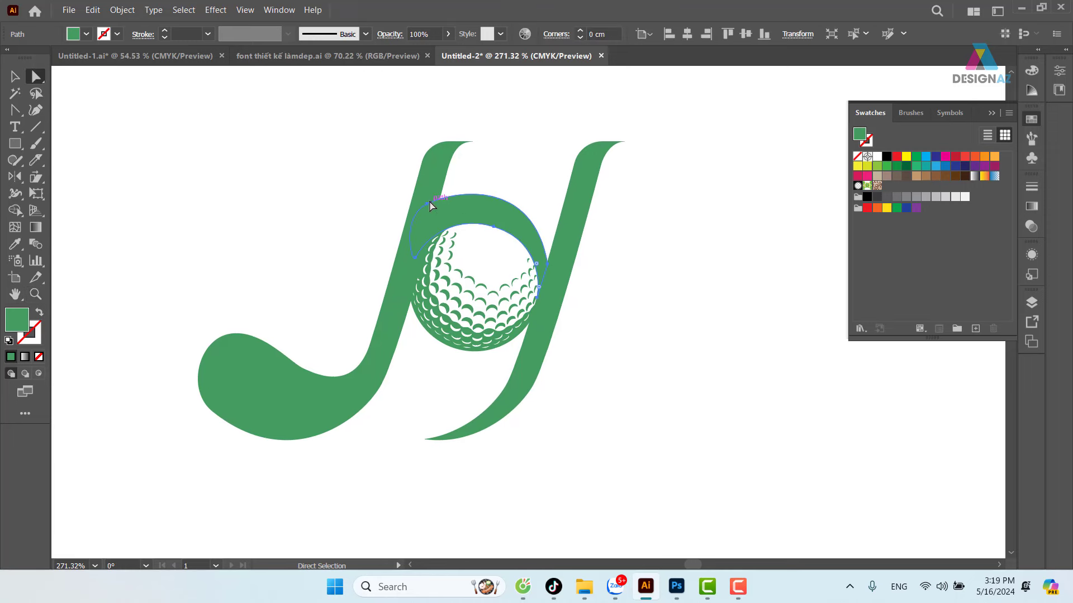
{"action": "left_click", "coordinate": [427, 204]}
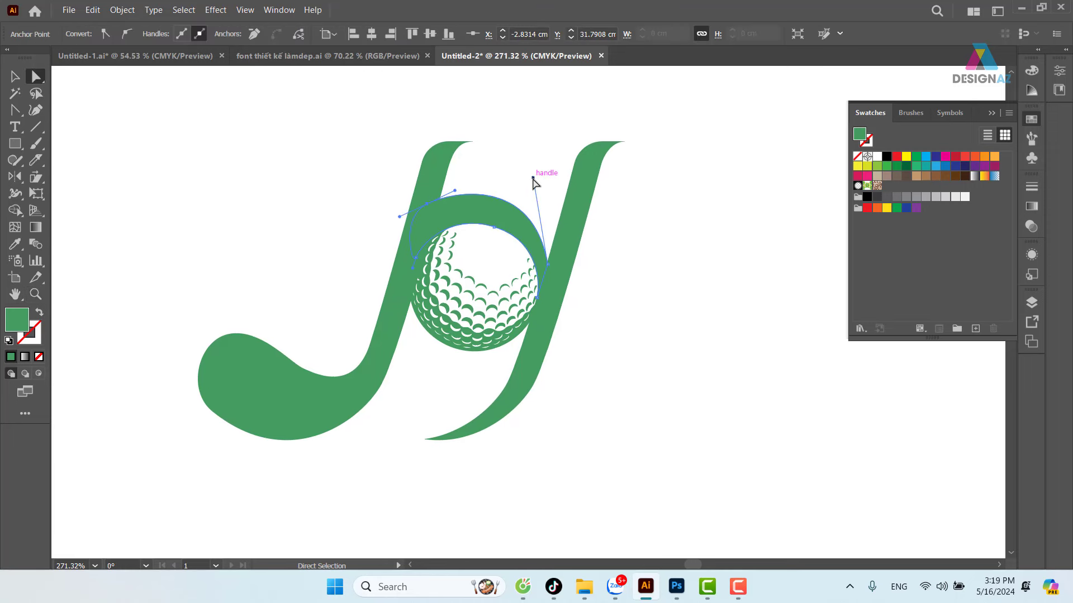
{"action": "left_click_drag", "start_coordinate": [532, 177], "coordinate": [536, 190]}
{"action": "left_click", "coordinate": [665, 352]}
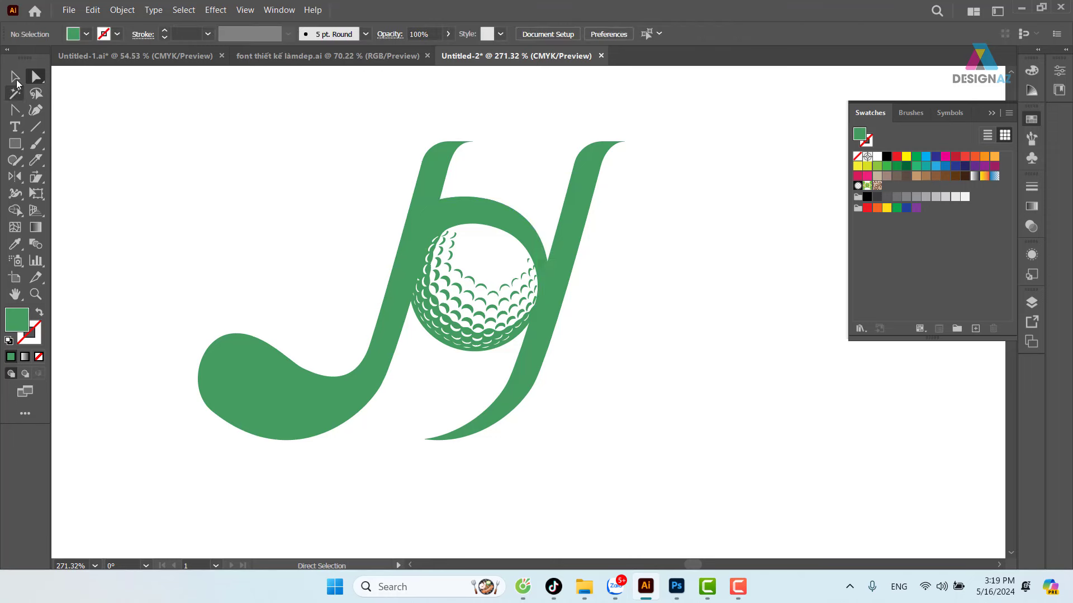
Step: Move the arc and golf ball down about 0.19 cm and shrink the ball to roughly 1.44 cm
{"action": "left_click", "coordinate": [14, 78]}
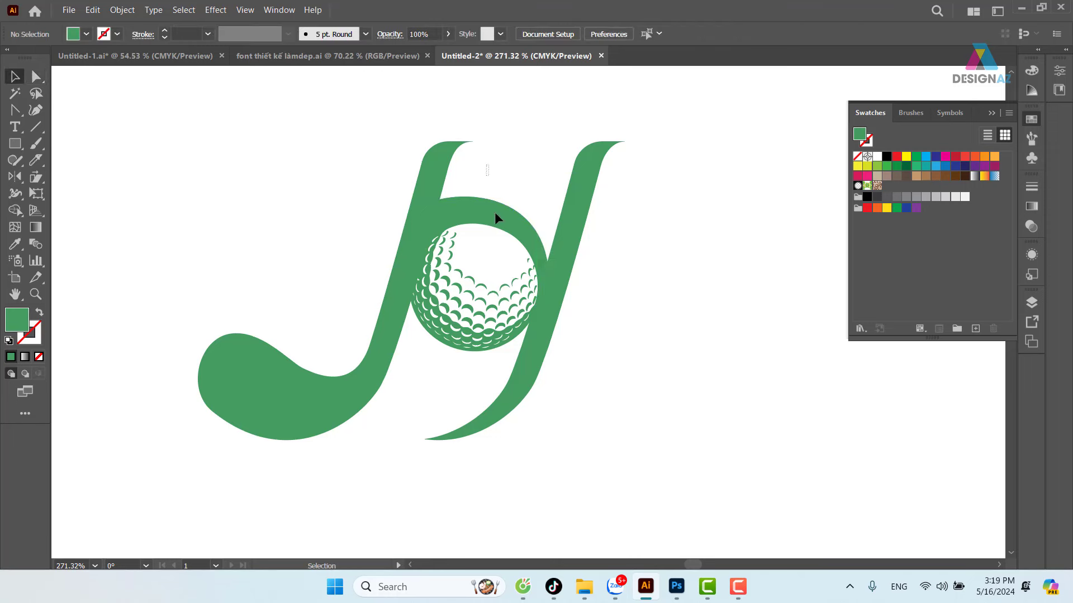
{"action": "left_click_drag", "start_coordinate": [492, 170], "coordinate": [493, 300]}
{"action": "left_click_drag", "start_coordinate": [508, 233], "coordinate": [505, 250]}
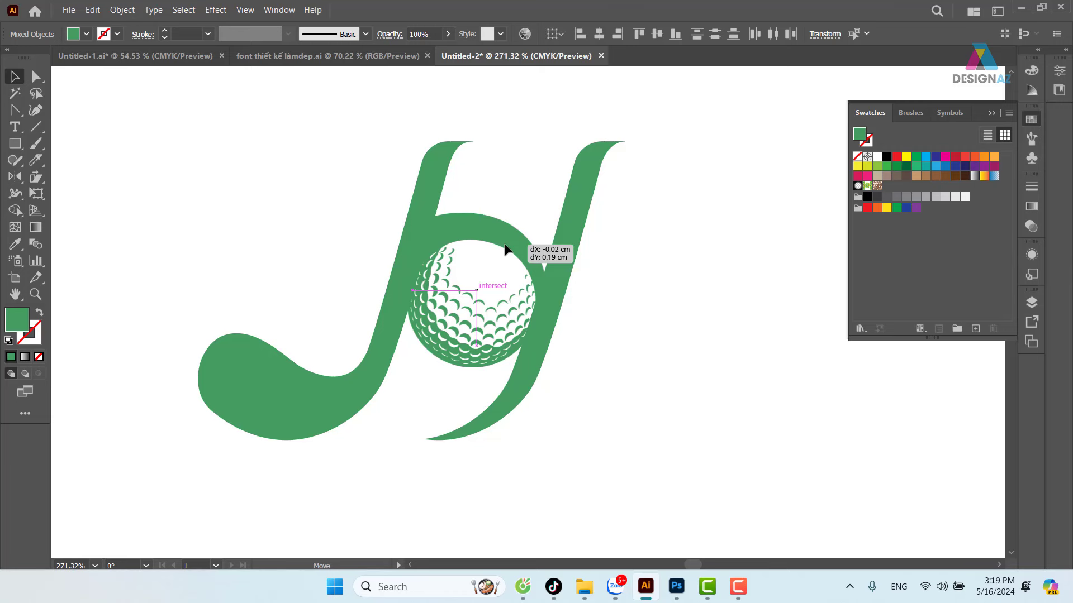
{"action": "left_click_drag", "start_coordinate": [505, 250], "coordinate": [505, 249]}
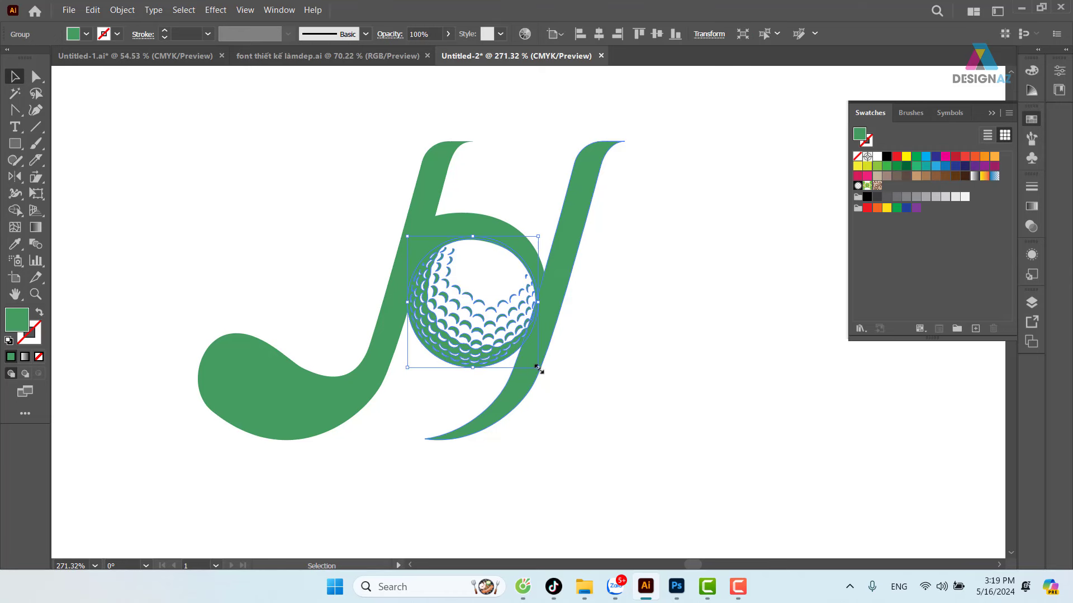
{"action": "left_click_drag", "start_coordinate": [538, 368], "coordinate": [538, 363]}
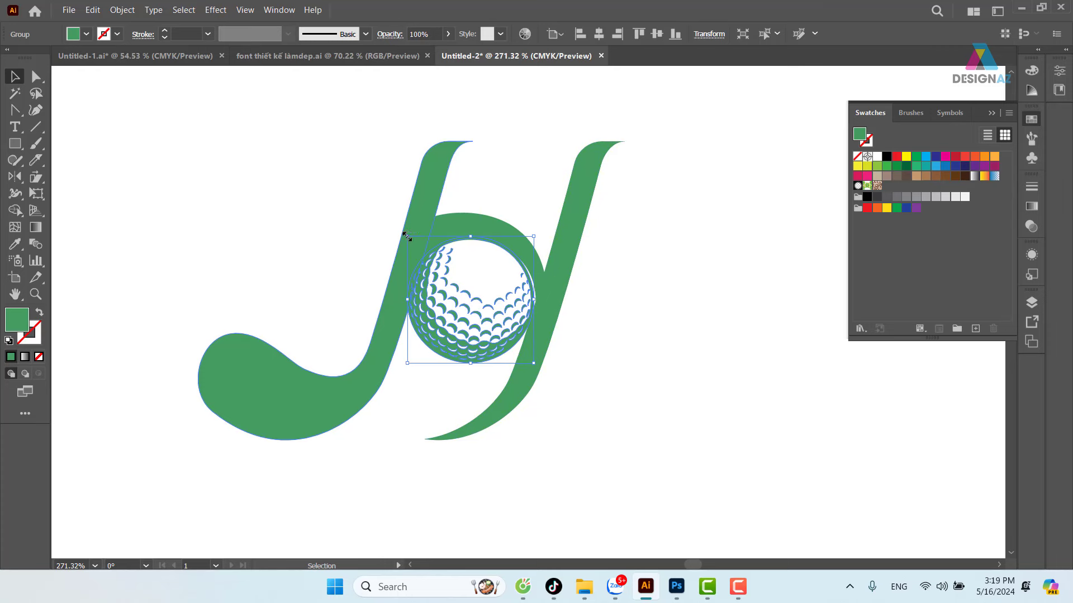
{"action": "left_click_drag", "start_coordinate": [407, 236], "coordinate": [414, 241]}
Step: Zoom in on the golf ball and nudge it slightly upward
{"action": "left_click", "coordinate": [667, 234]}
{"action": "key", "text": "z"}
{"action": "left_click_drag", "start_coordinate": [488, 302], "coordinate": [605, 332]}
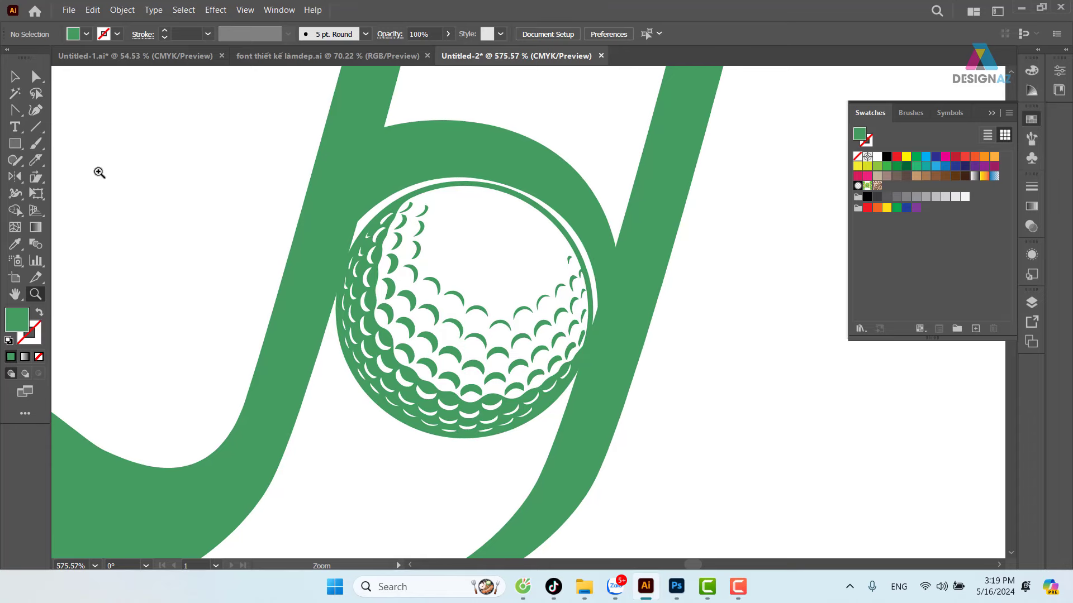
{"action": "left_click", "coordinate": [15, 77]}
{"action": "left_click", "coordinate": [427, 186]}
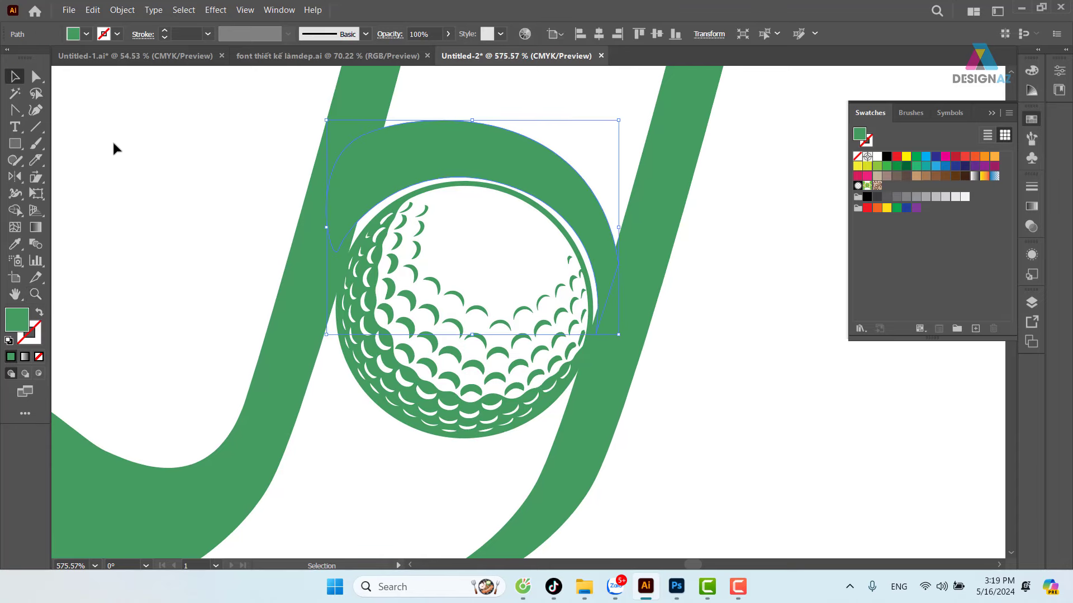
{"action": "left_click_drag", "start_coordinate": [378, 254], "coordinate": [380, 250]}
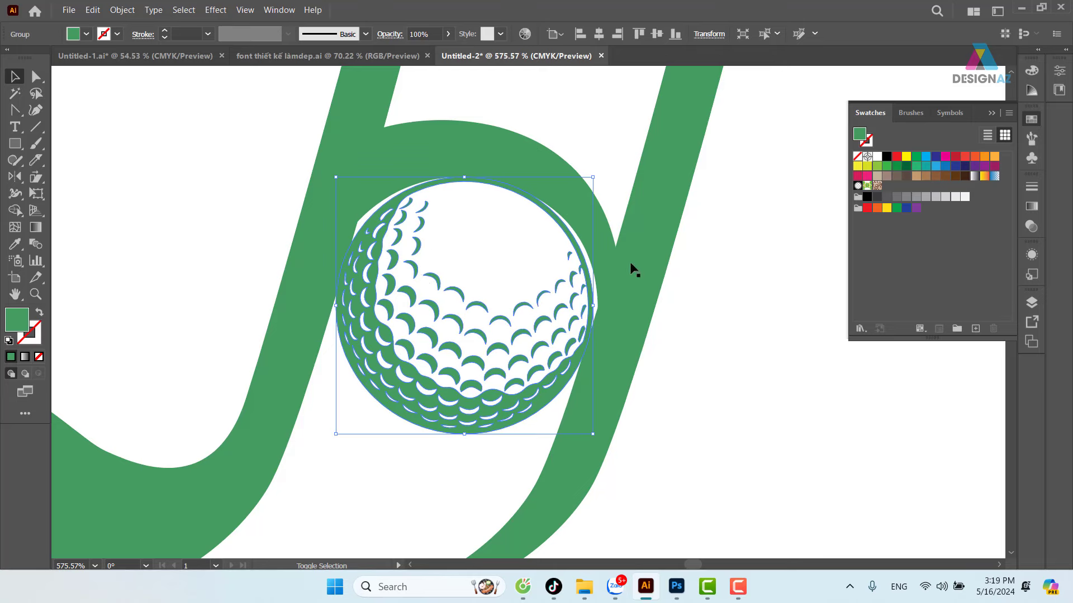
Step: Reshape the green letter path's anchors and curve handles around the golf ball
{"action": "left_click", "coordinate": [35, 76]}
{"action": "left_click", "coordinate": [635, 319]}
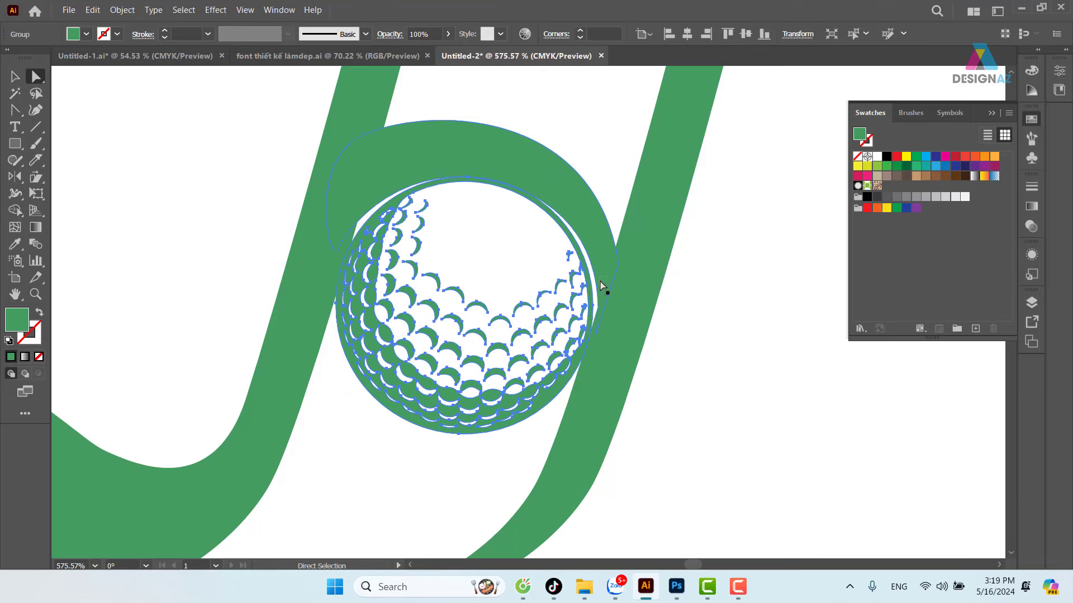
{"action": "left_click_drag", "start_coordinate": [596, 336], "coordinate": [592, 348]}
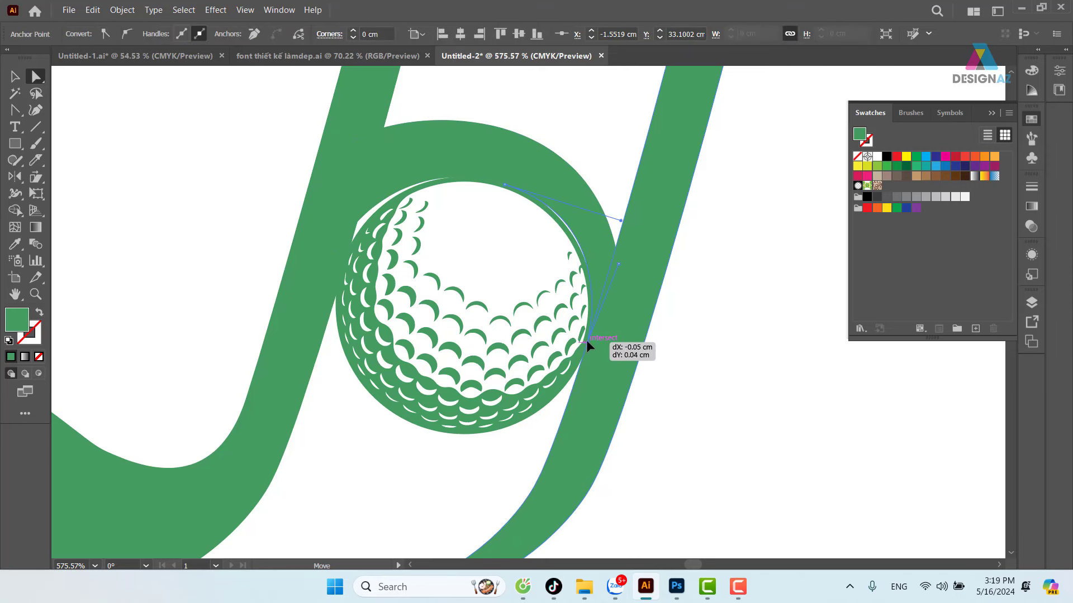
{"action": "left_click_drag", "start_coordinate": [590, 346], "coordinate": [590, 332]}
{"action": "left_click_drag", "start_coordinate": [620, 221], "coordinate": [616, 221]}
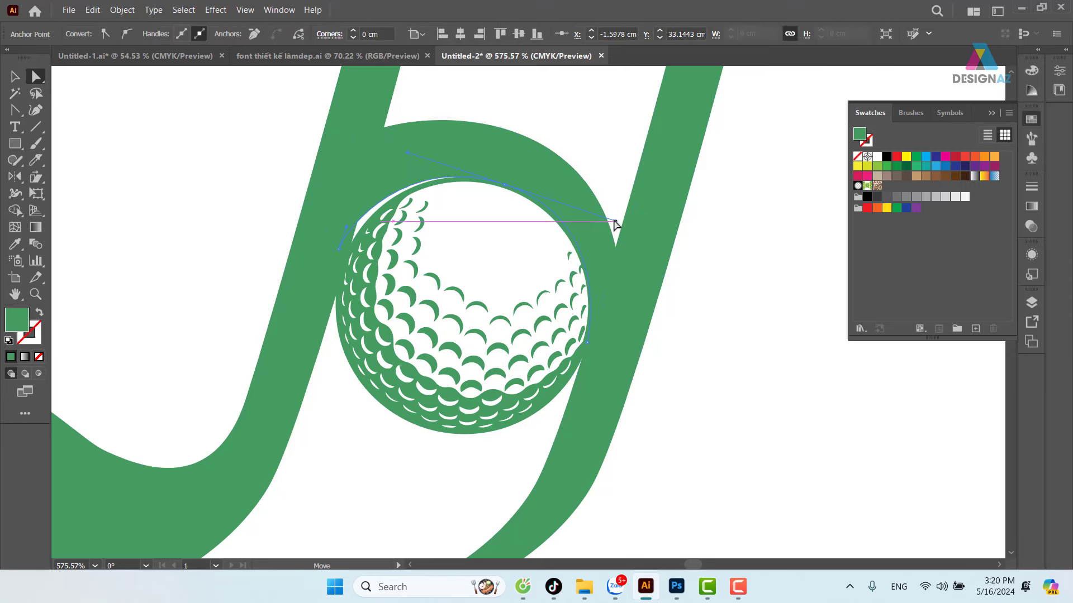
{"action": "left_click_drag", "start_coordinate": [353, 258], "coordinate": [340, 261]}
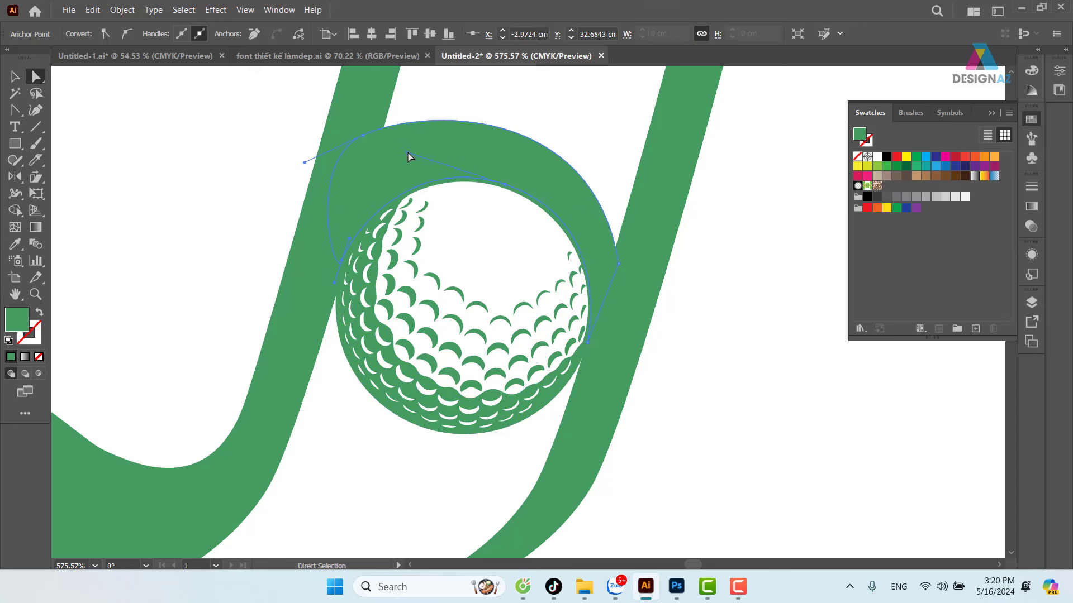
{"action": "left_click_drag", "start_coordinate": [406, 152], "coordinate": [403, 153]}
{"action": "left_click", "coordinate": [615, 254]}
{"action": "left_click_drag", "start_coordinate": [511, 188], "coordinate": [613, 218]}
Step: Place a copy of the right curved stroke off to the right of the monogram
{"action": "key", "text": "ctrl+minus"}
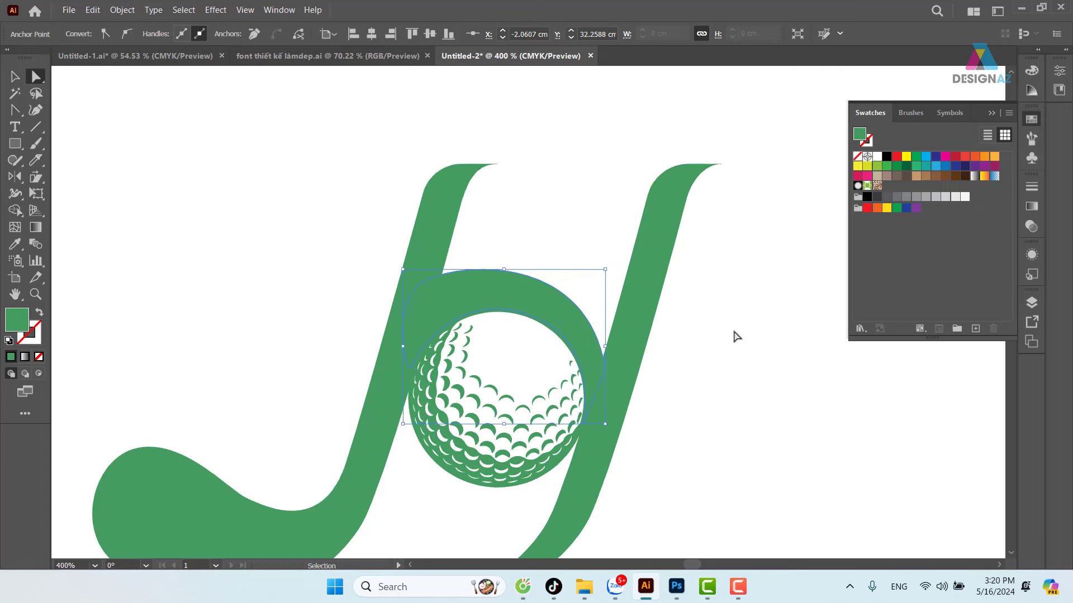
{"action": "key", "text": "ctrl+minus"}
{"action": "key", "text": "ctrl+minus"}
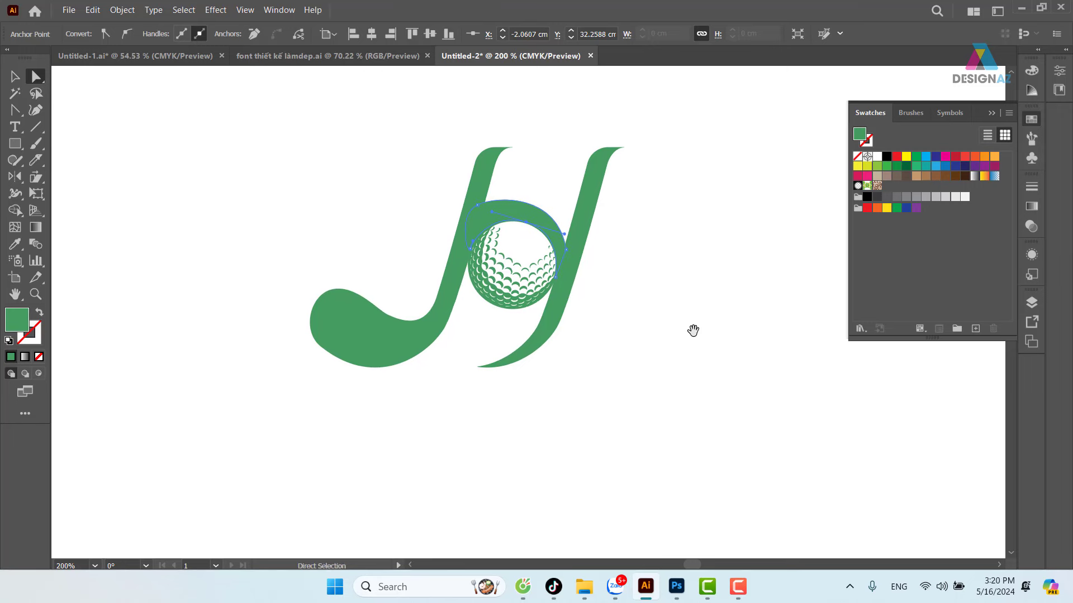
{"action": "key", "text": "z"}
{"action": "left_click_drag", "start_coordinate": [640, 240], "coordinate": [685, 268]}
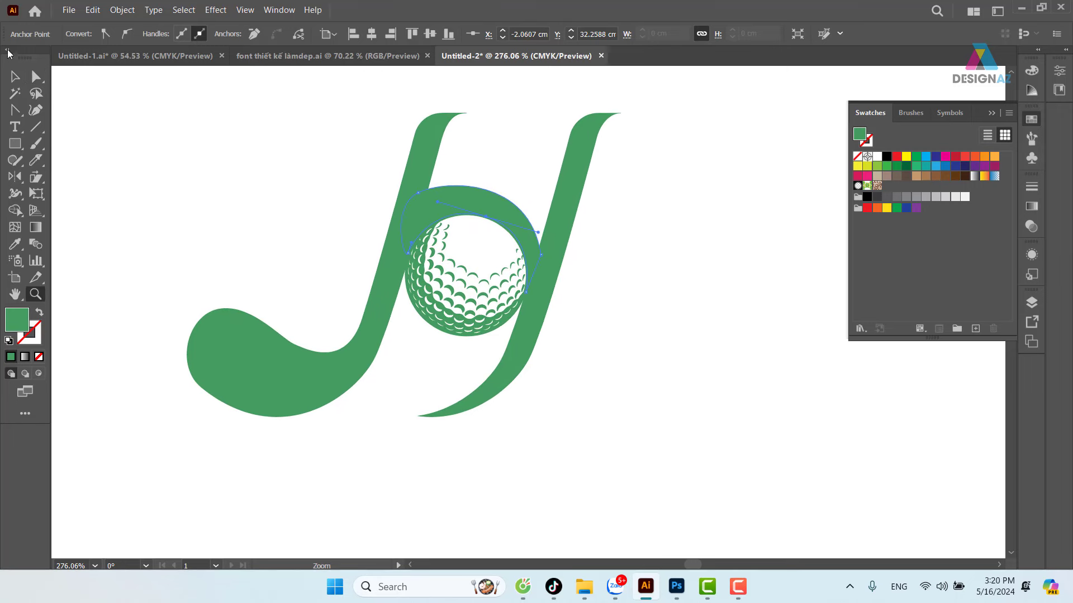
{"action": "left_click", "coordinate": [17, 75]}
{"action": "left_click", "coordinate": [693, 323]}
{"action": "left_click_drag", "start_coordinate": [673, 331], "coordinate": [703, 307]}
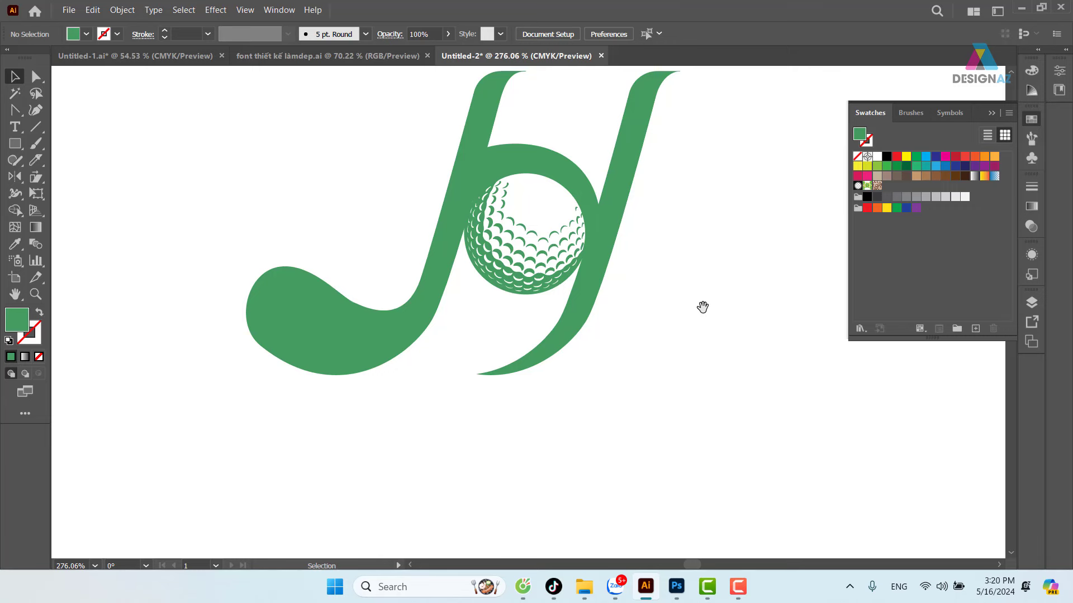
{"action": "mouse_move", "coordinate": [652, 328]}
{"action": "left_mouse_down"}
{"action": "mouse_move", "coordinate": [668, 316]}
{"action": "mouse_move", "coordinate": [522, 354]}
{"action": "left_mouse_up"}
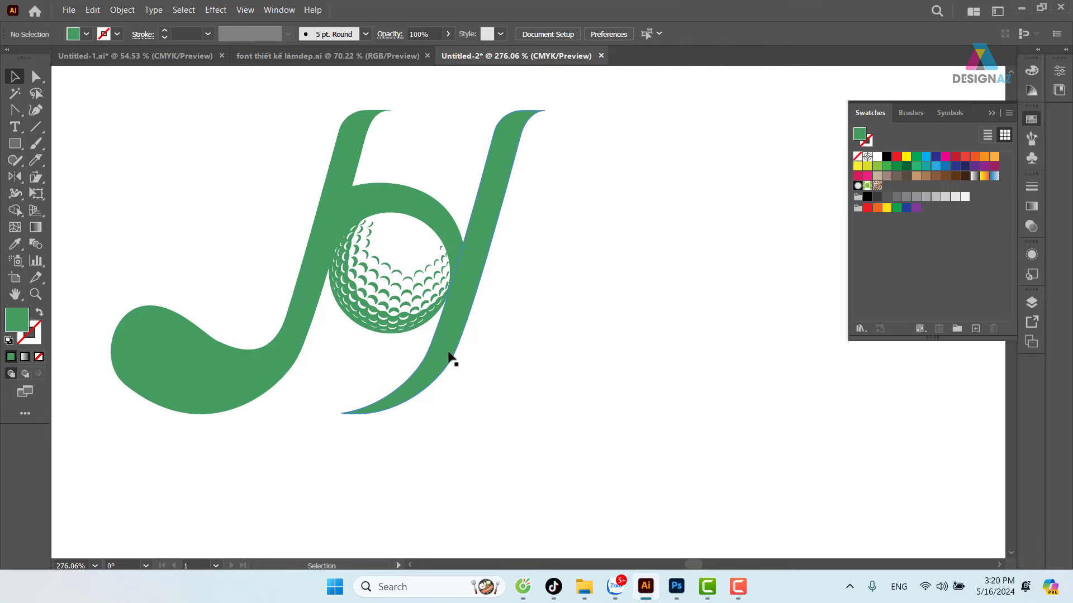
{"action": "mouse_move", "coordinate": [450, 359]}
{"action": "left_mouse_down"}
{"action": "mouse_move", "coordinate": [684, 347]}
{"action": "mouse_move", "coordinate": [705, 389]}
{"action": "left_mouse_up"}
Step: Make a slightly offset copy of the stroke and fill it blue
{"action": "key", "text": "ctrl+z"}
{"action": "key", "text": "ctrl+shift+z"}
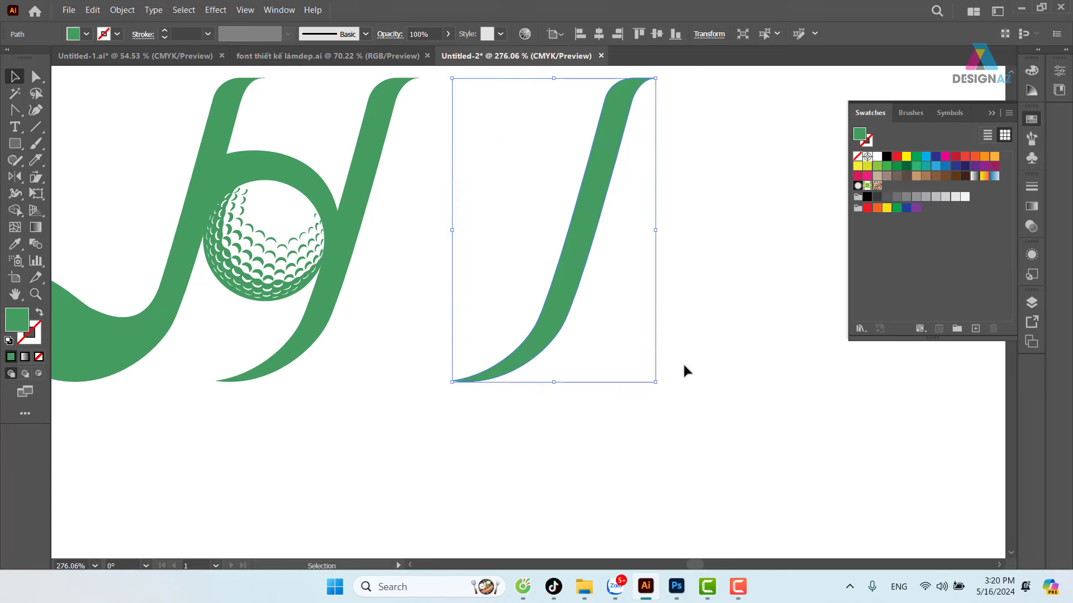
{"action": "left_click", "coordinate": [683, 362]}
{"action": "mouse_move", "coordinate": [564, 303]}
{"action": "left_mouse_down"}
{"action": "mouse_move", "coordinate": [523, 303]}
{"action": "mouse_move", "coordinate": [536, 304]}
{"action": "left_mouse_up"}
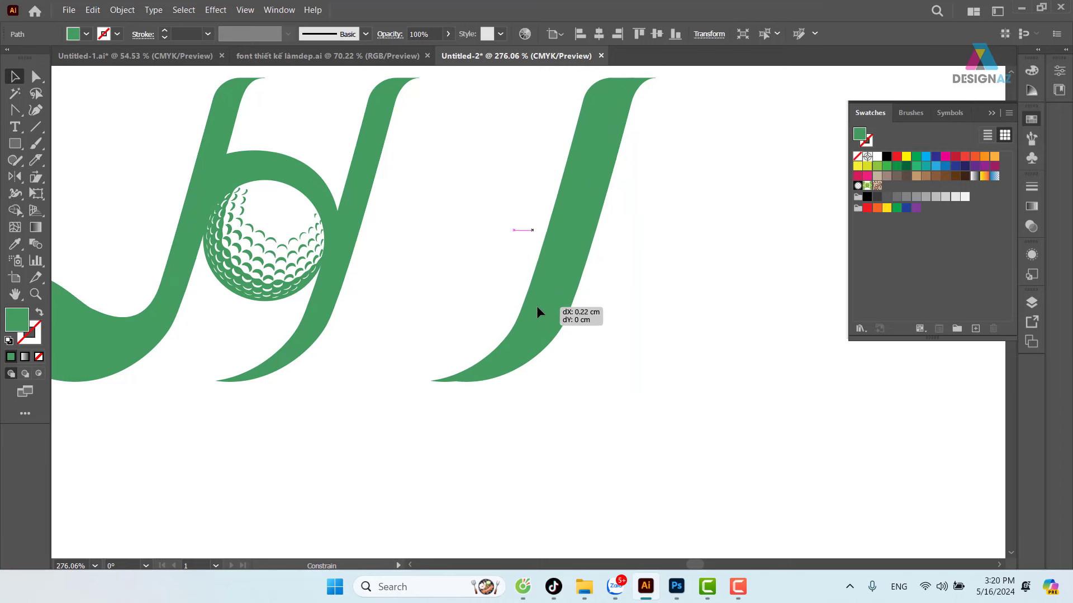
{"action": "left_click", "coordinate": [916, 157]}
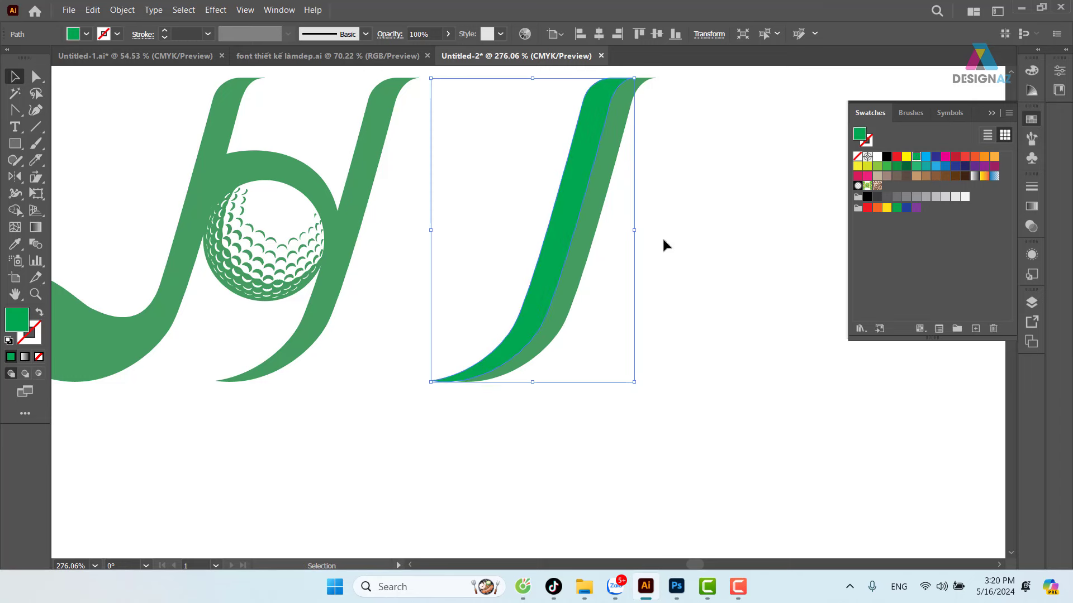
{"action": "left_click", "coordinate": [946, 166]}
{"action": "left_click", "coordinate": [726, 246]}
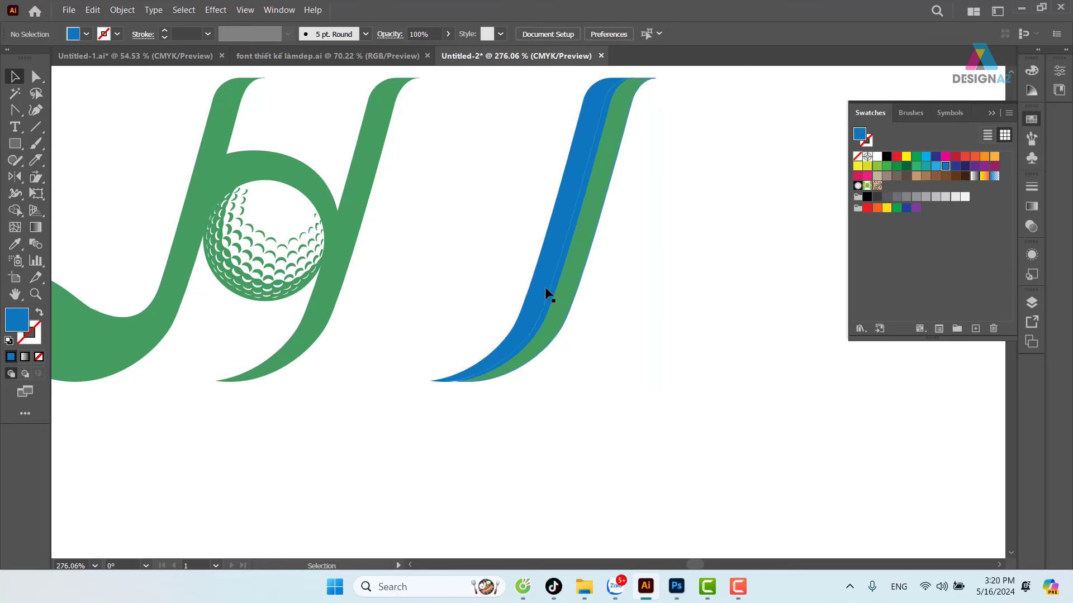
{"action": "left_click_drag", "start_coordinate": [545, 282], "coordinate": [549, 287]}
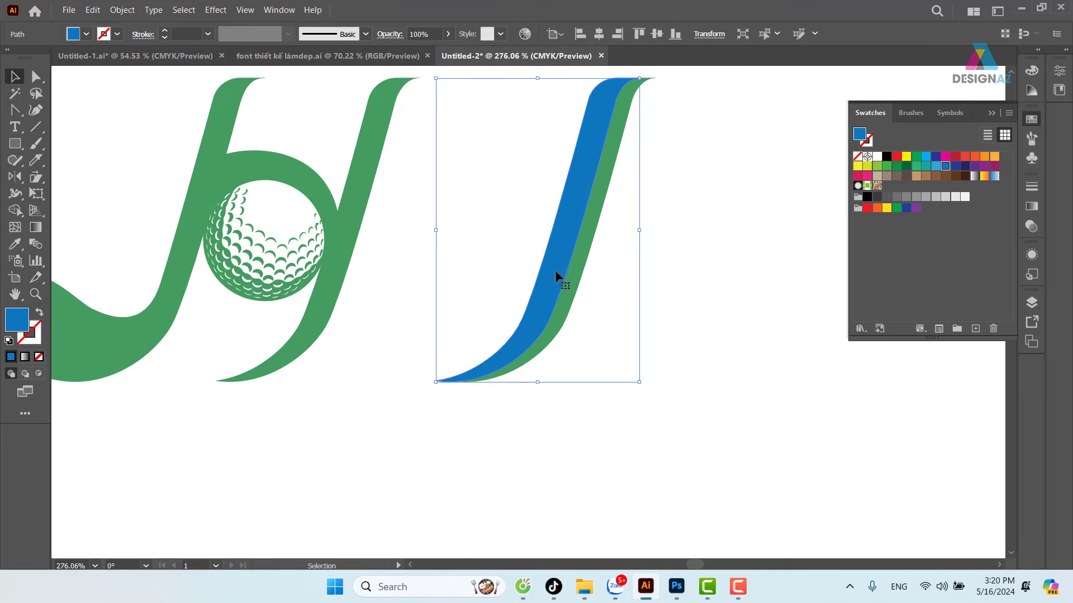
Step: Remove the blue overlapping region with Shape Builder, leaving a thin green sliver
{"action": "key", "text": "ctrl+a"}
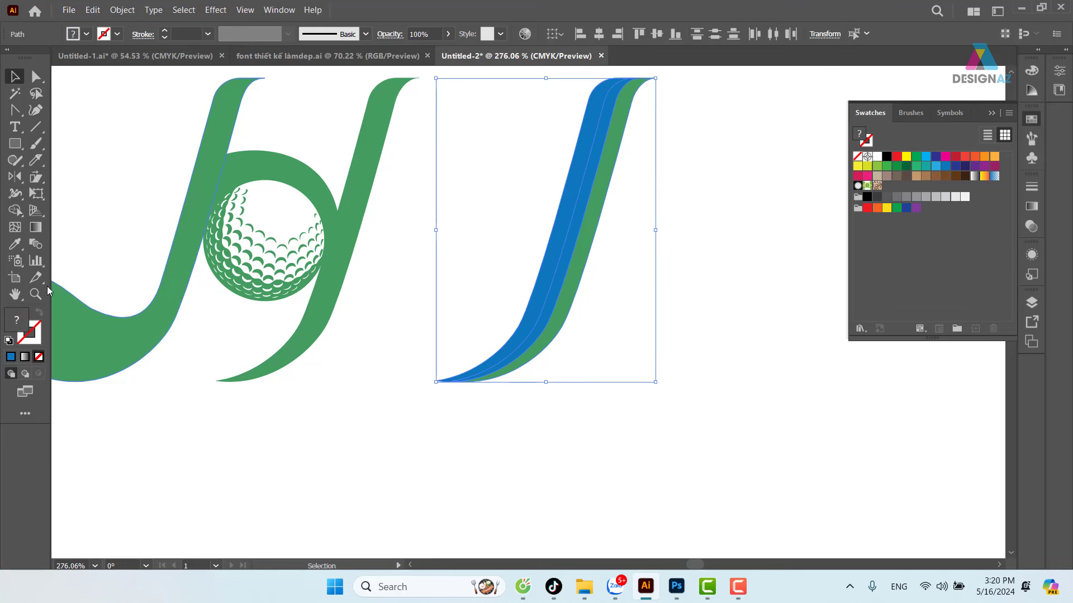
{"action": "left_click", "coordinate": [15, 210]}
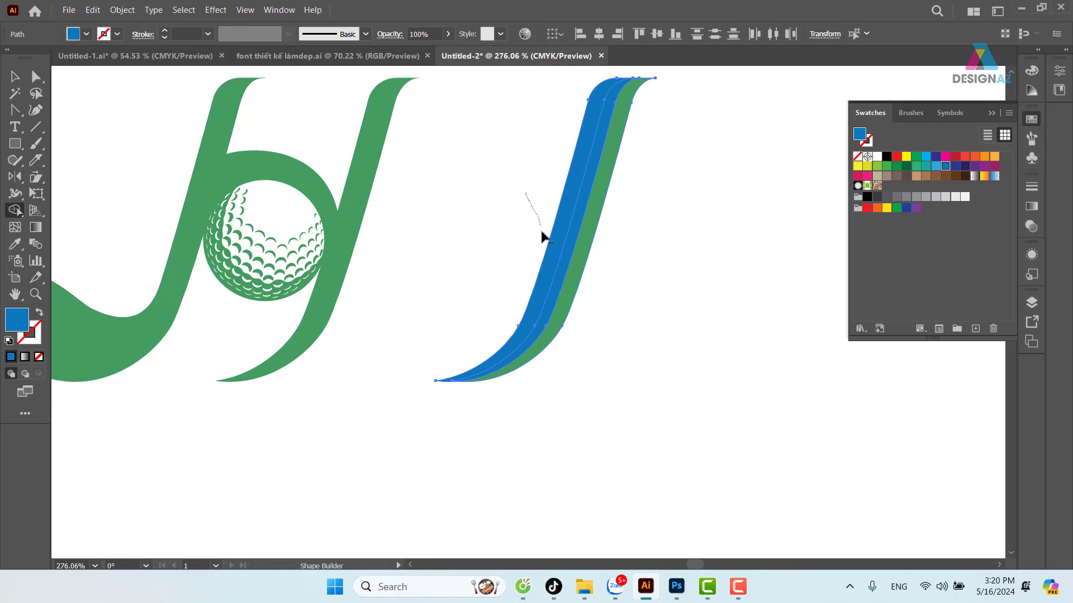
{"action": "left_click_drag", "start_coordinate": [541, 232], "coordinate": [551, 292]}
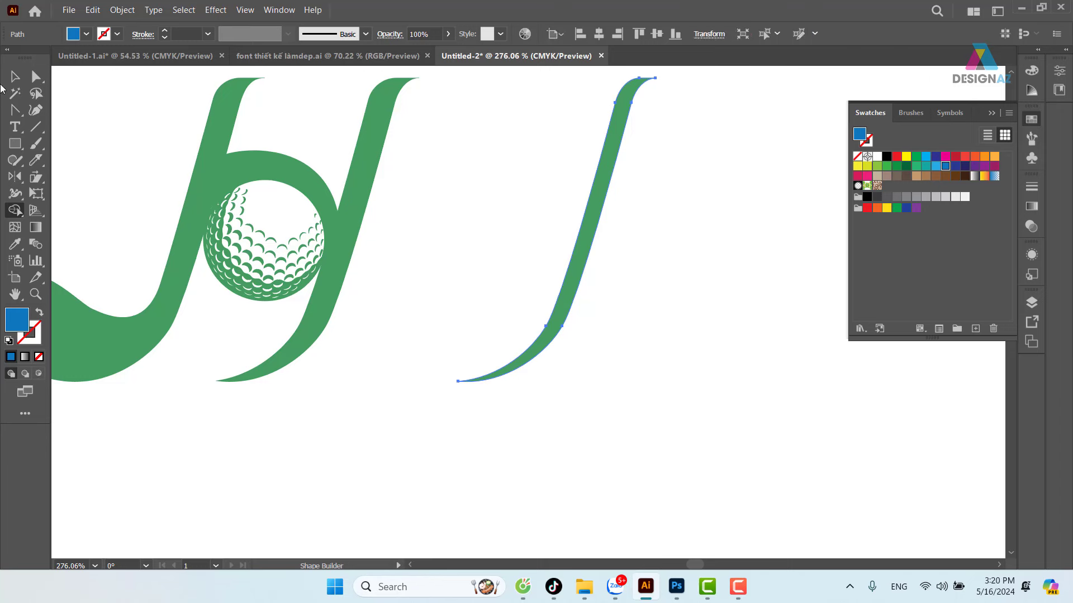
{"action": "left_click", "coordinate": [15, 77]}
{"action": "left_click", "coordinate": [482, 183]}
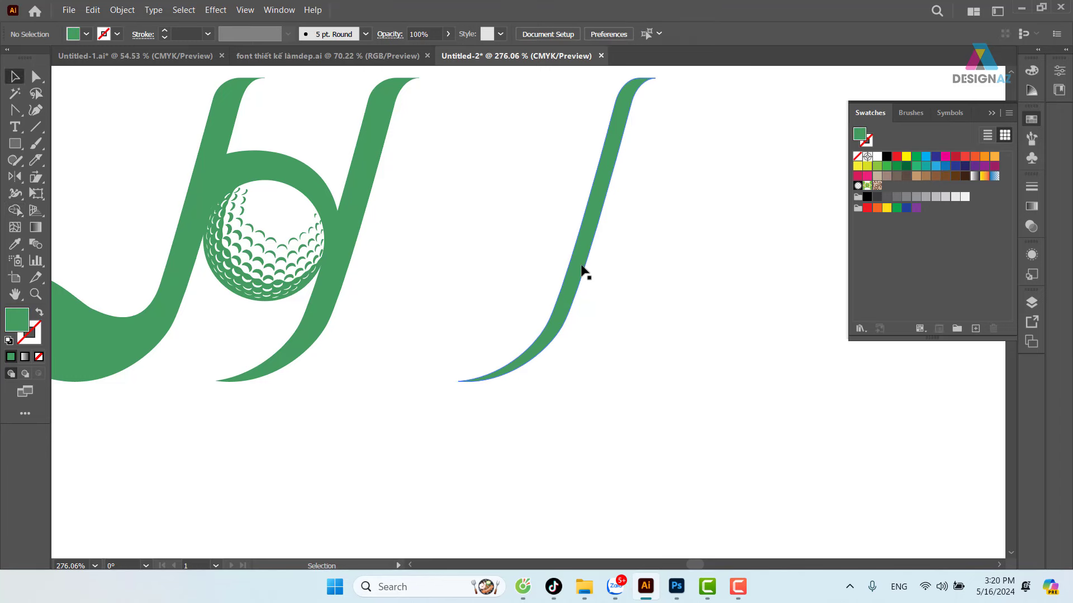
Step: Line a sliver copy up over the stem and repeat it into several stripes
{"action": "left_click_drag", "start_coordinate": [581, 271], "coordinate": [308, 287]}
{"action": "left_click_drag", "start_coordinate": [472, 311], "coordinate": [686, 327]}
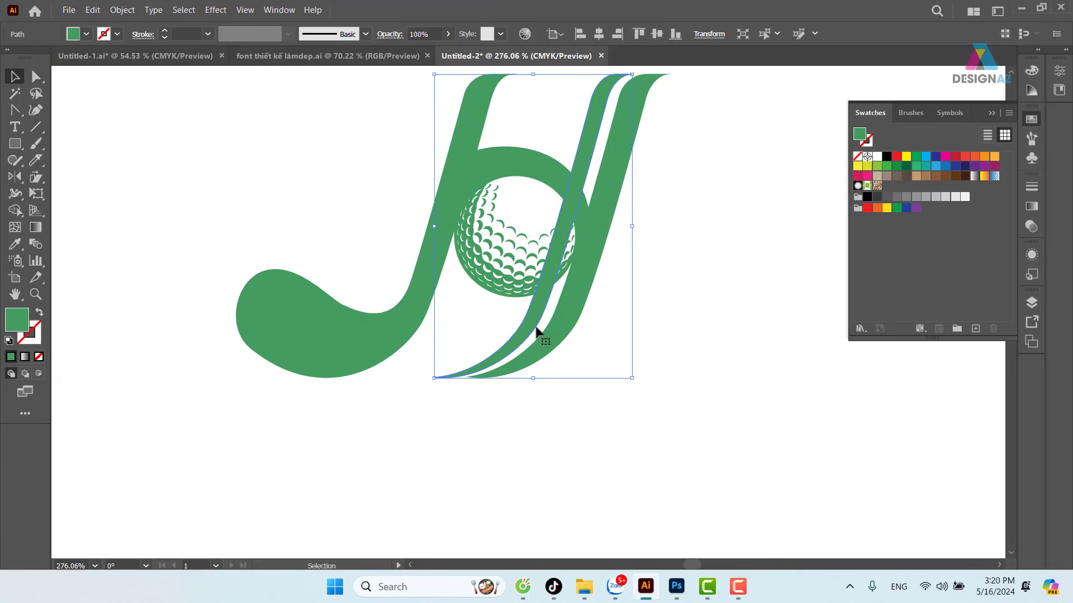
{"action": "left_click_drag", "start_coordinate": [532, 330], "coordinate": [502, 332]}
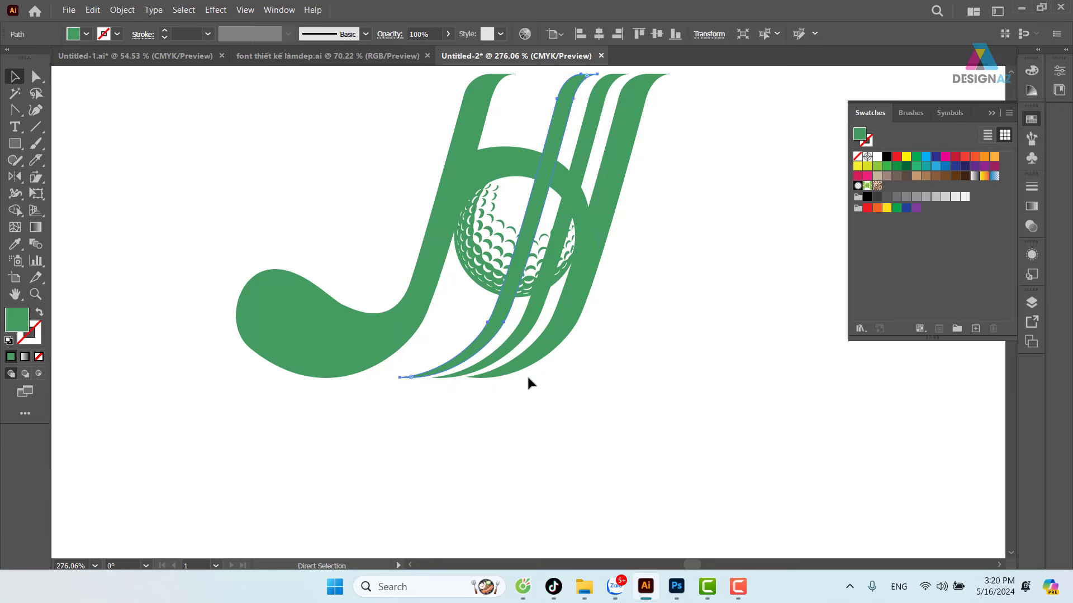
{"action": "key", "text": "ctrl+d"}
{"action": "key", "text": "ctrl+d"}
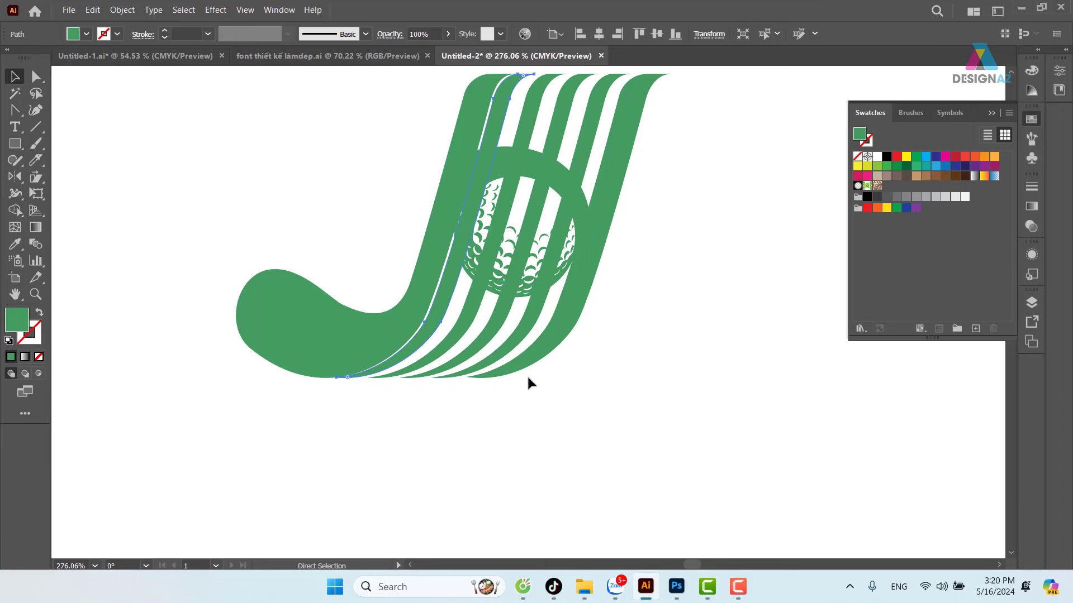
{"action": "key", "text": "v"}
Step: Select all the stripes and shift them slightly right into place
{"action": "left_click", "coordinate": [629, 363]}
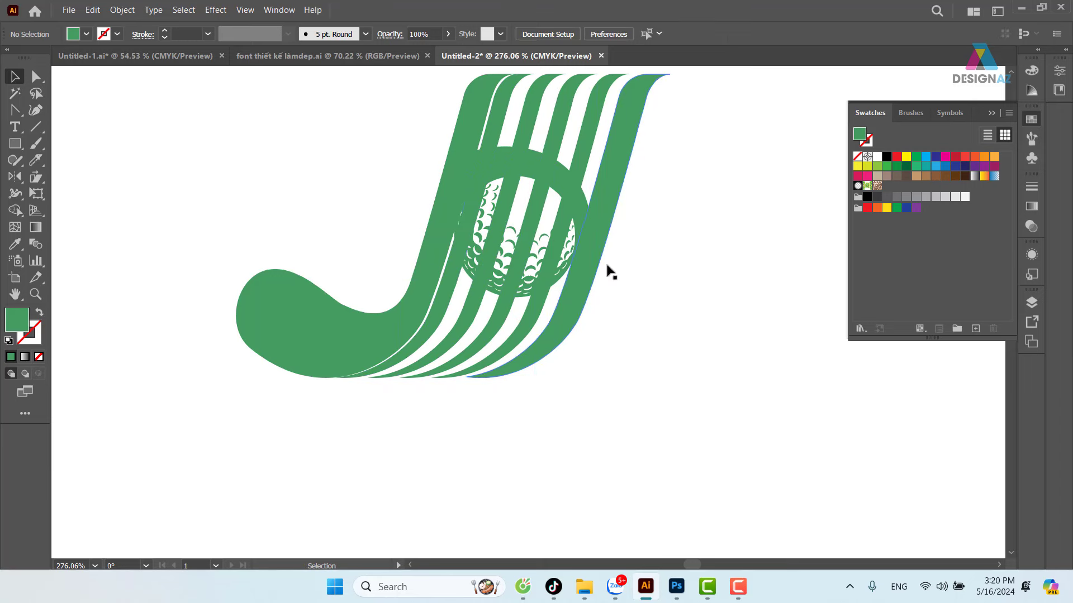
{"action": "left_click", "coordinate": [467, 322], "text": "shift"}
{"action": "left_click", "coordinate": [494, 331], "text": "shift"}
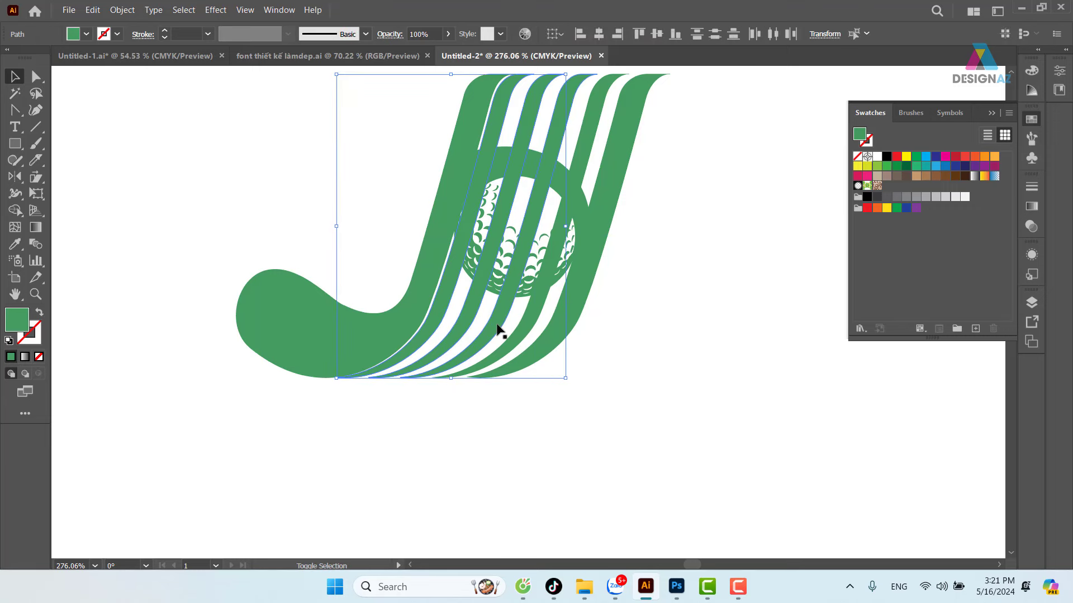
{"action": "left_click", "coordinate": [531, 335], "text": "shift"}
{"action": "scroll", "coordinate": [424, 315], "scroll_direction": "right", "scroll_amount": 3}
{"action": "scroll", "coordinate": [425, 315], "scroll_direction": "up", "scroll_amount": 1}
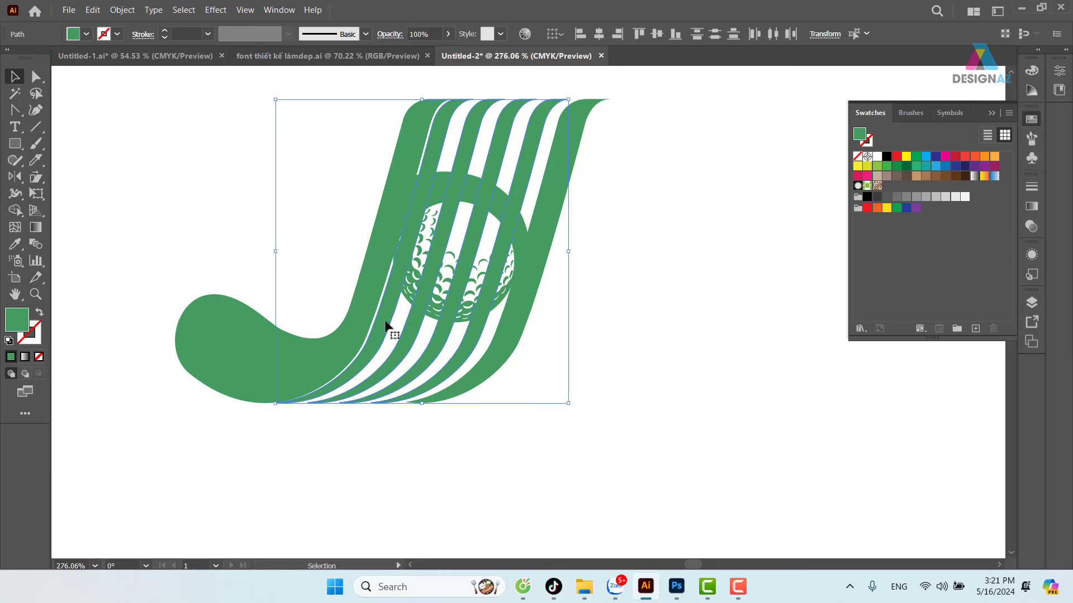
{"action": "left_click_drag", "start_coordinate": [386, 324], "coordinate": [393, 325]}
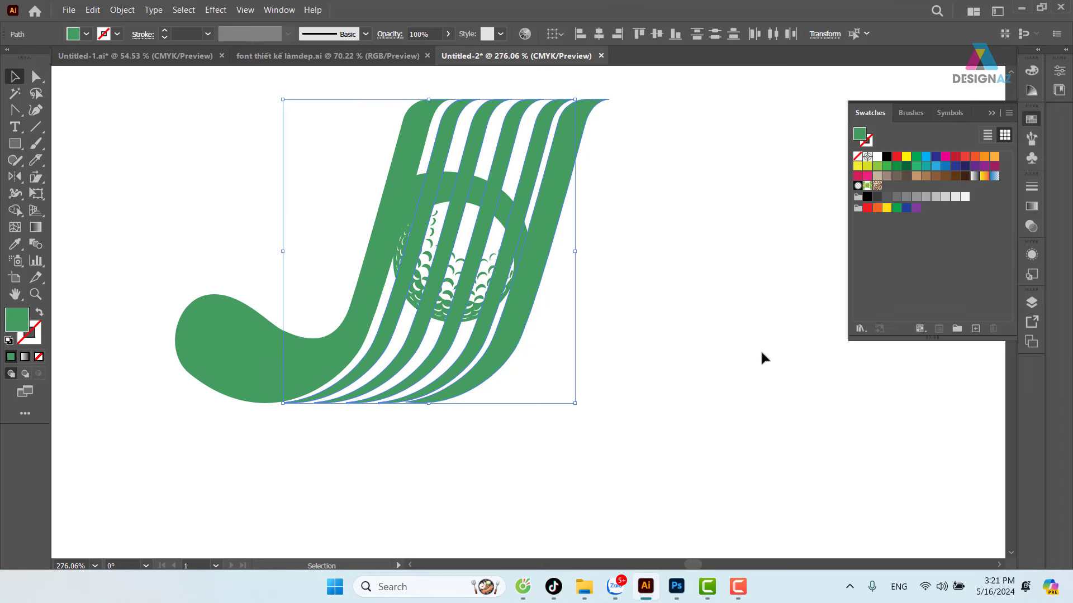
Step: Undo the wide stripes back to the standalone stroke copy
{"action": "key", "text": "ctrl+z"}
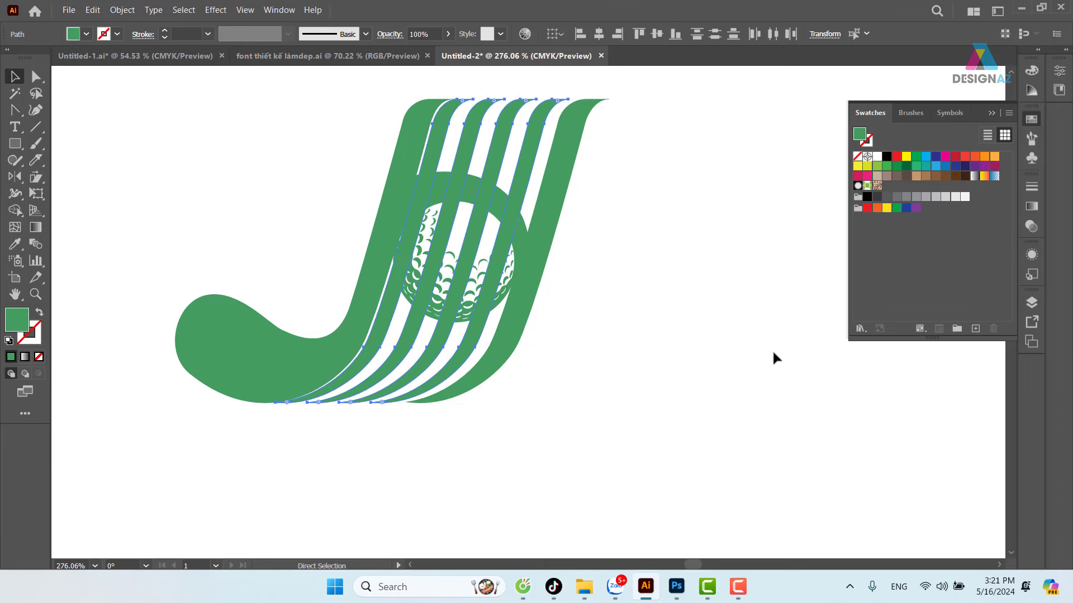
{"action": "key", "text": "ctrl+z"}
{"action": "key", "text": "ctrl+z"}
{"action": "key", "text": "ctrl+z"}
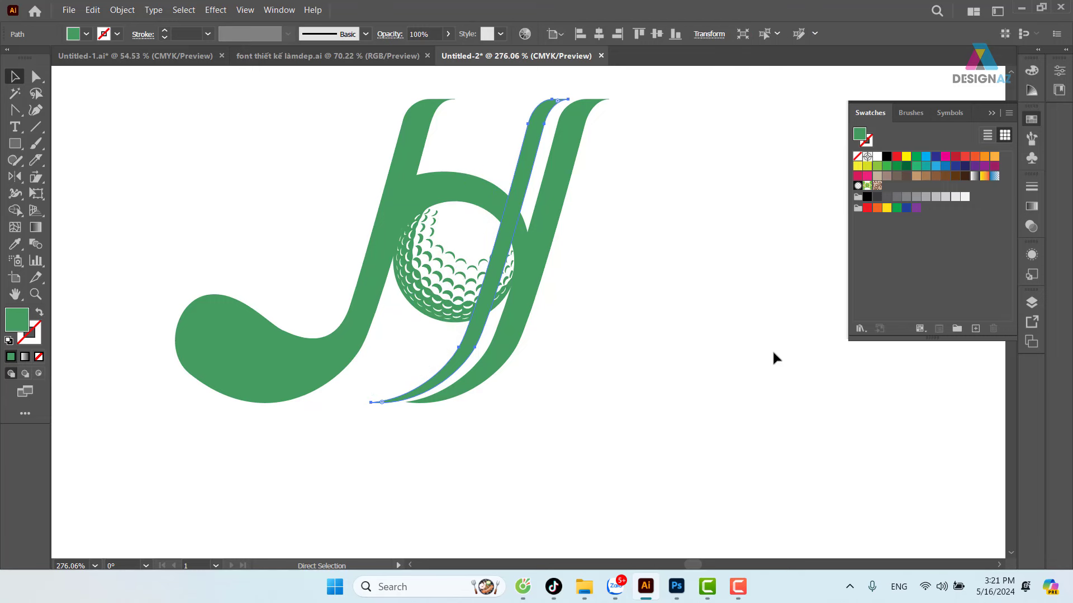
{"action": "key", "text": "ctrl+z"}
{"action": "key", "text": "v"}
{"action": "left_click_drag", "start_coordinate": [795, 369], "coordinate": [532, 362]}
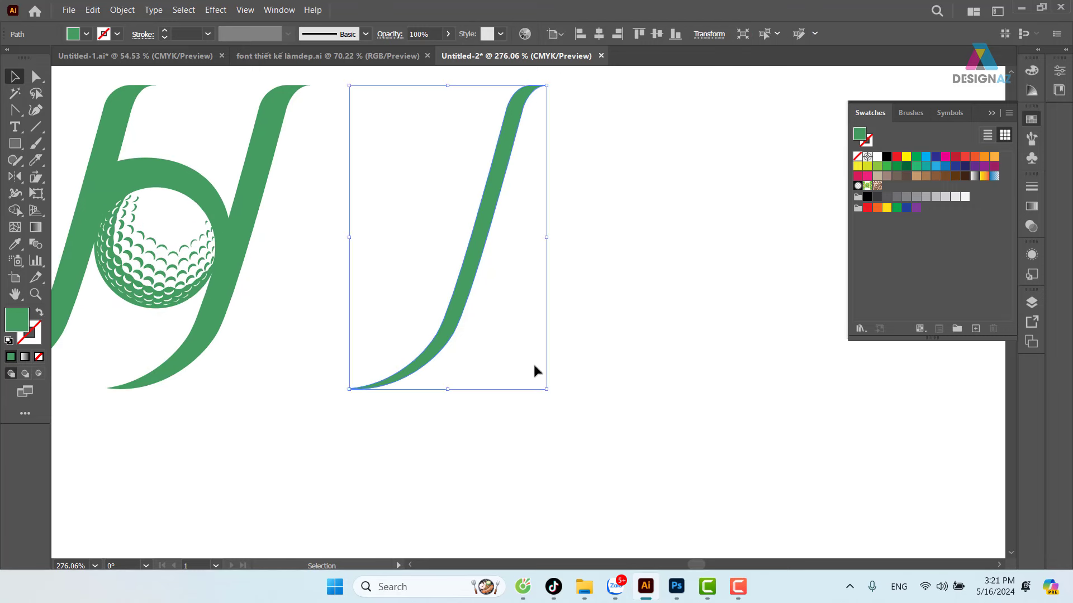
{"action": "key", "text": "ctrl+z"}
Step: Subtract a blue, less-offset copy with Shape Builder to get a thinner sliver
{"action": "left_click", "coordinate": [600, 333]}
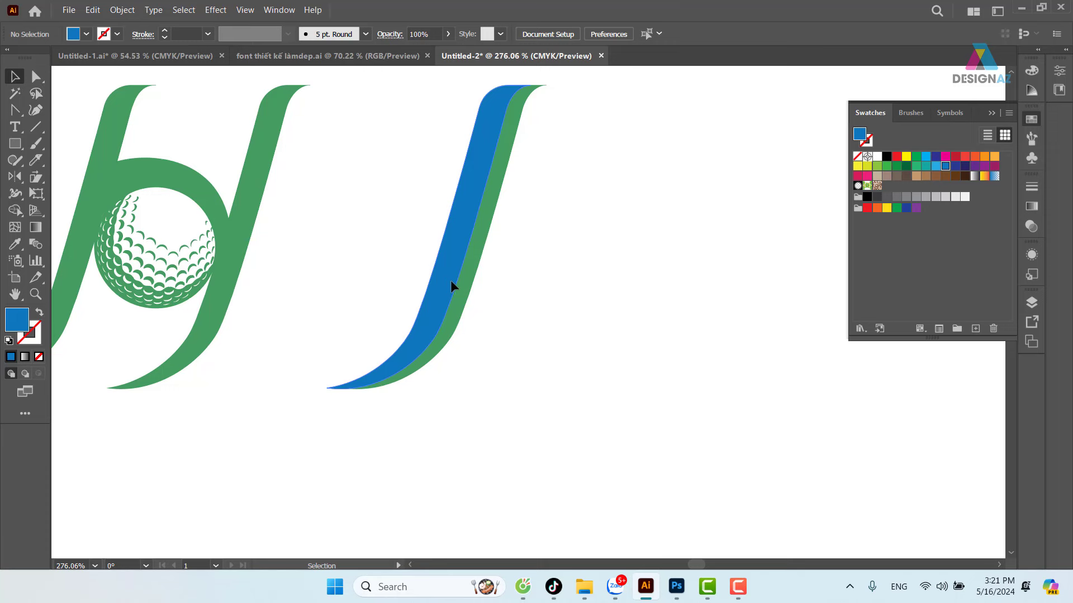
{"action": "left_click_drag", "start_coordinate": [450, 280], "coordinate": [452, 282]}
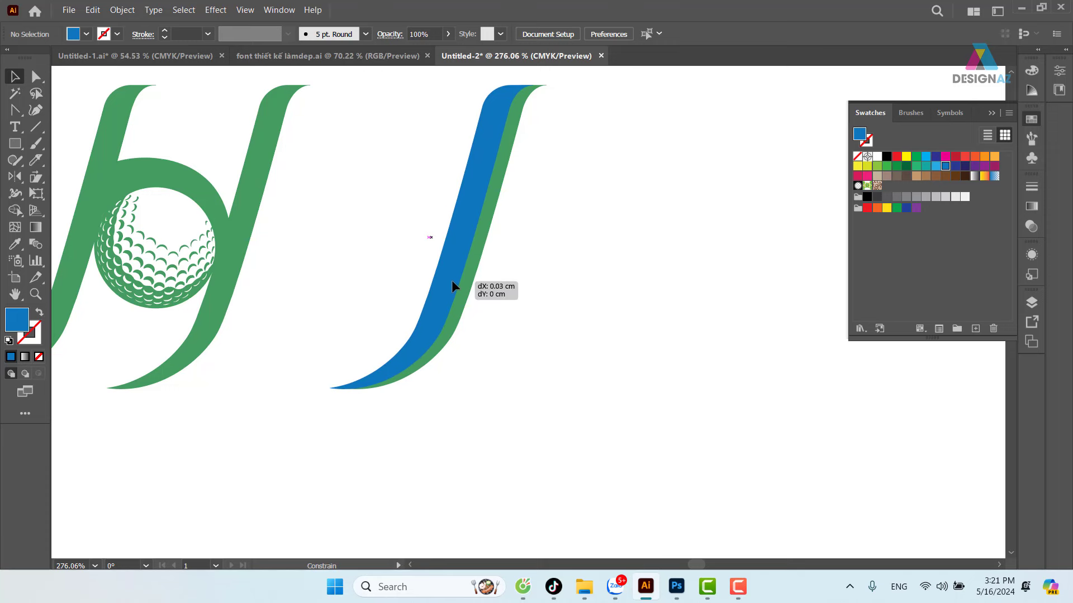
{"action": "left_click_drag", "start_coordinate": [522, 219], "coordinate": [436, 268]}
{"action": "key", "text": "shift+m"}
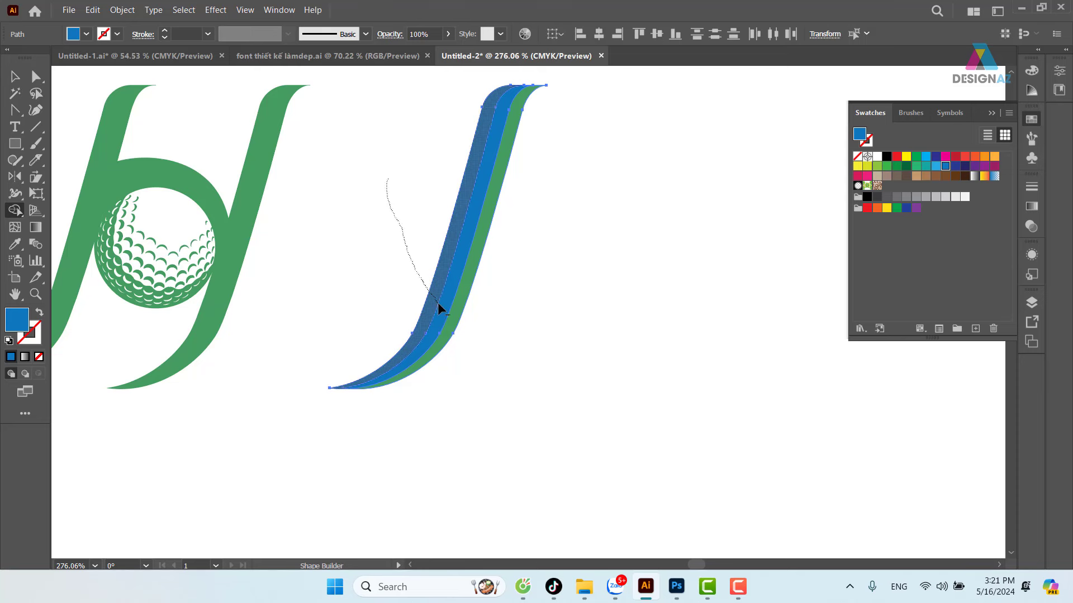
{"action": "left_click_drag", "start_coordinate": [424, 288], "coordinate": [438, 303]}
Step: Move a copy of the thin sliver onto the stem
{"action": "key", "text": "v"}
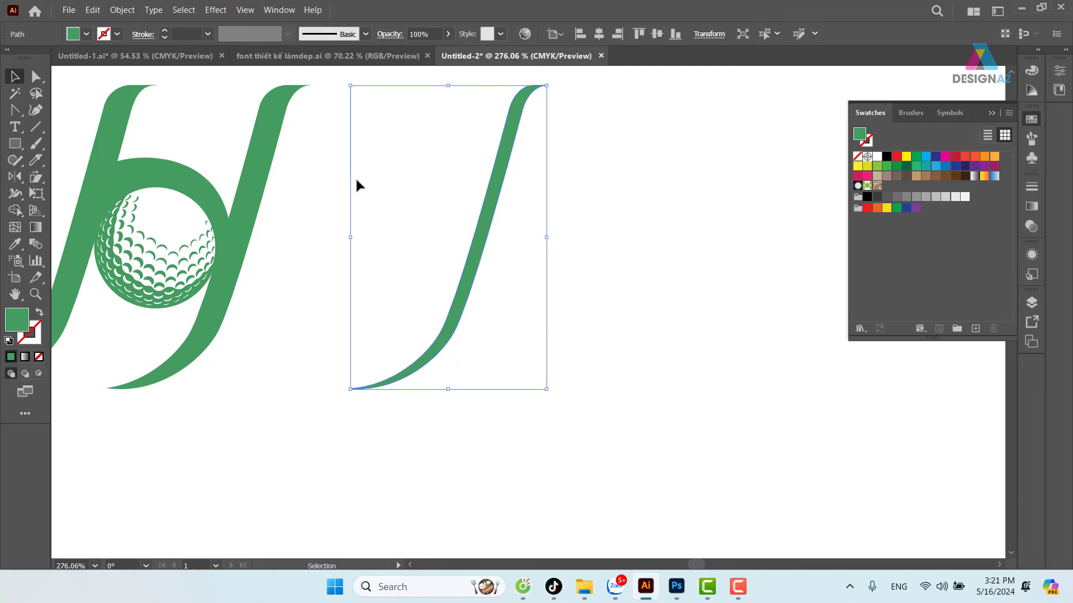
{"action": "left_click", "coordinate": [354, 176]}
{"action": "scroll", "coordinate": [355, 177], "scroll_direction": "left", "scroll_amount": 5}
{"action": "left_click_drag", "start_coordinate": [598, 282], "coordinate": [296, 308]}
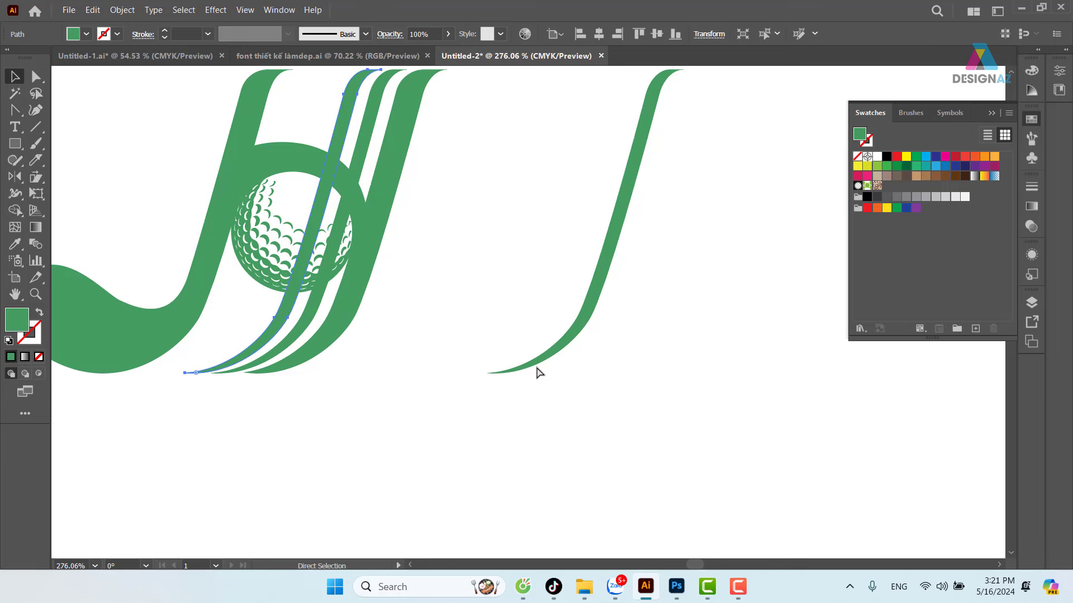
Step: Repeat the sliver copy into more stripes and nudge one slightly left
{"action": "key", "text": "ctrl+d"}
{"action": "key", "text": "ctrl+d"}
{"action": "key", "text": "v"}
{"action": "left_click", "coordinate": [563, 309]}
{"action": "scroll", "coordinate": [591, 311], "scroll_direction": "left", "scroll_amount": 3}
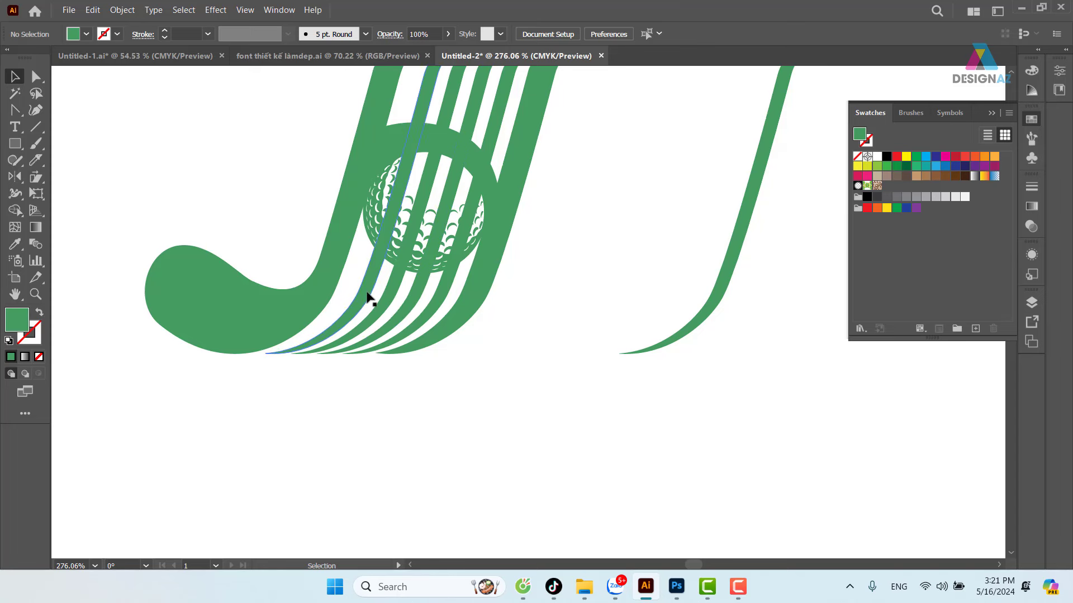
{"action": "left_click_drag", "start_coordinate": [363, 297], "coordinate": [430, 308]}
Step: Slide individual stripes over the golf ball sideways into even spacing
{"action": "left_click", "coordinate": [410, 311]}
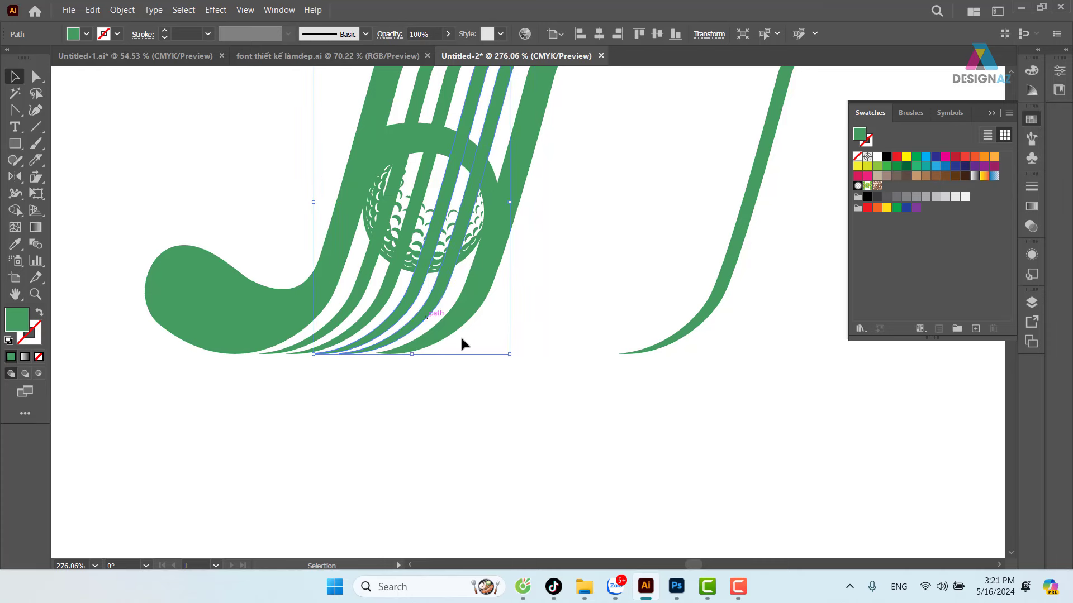
{"action": "key", "text": "z"}
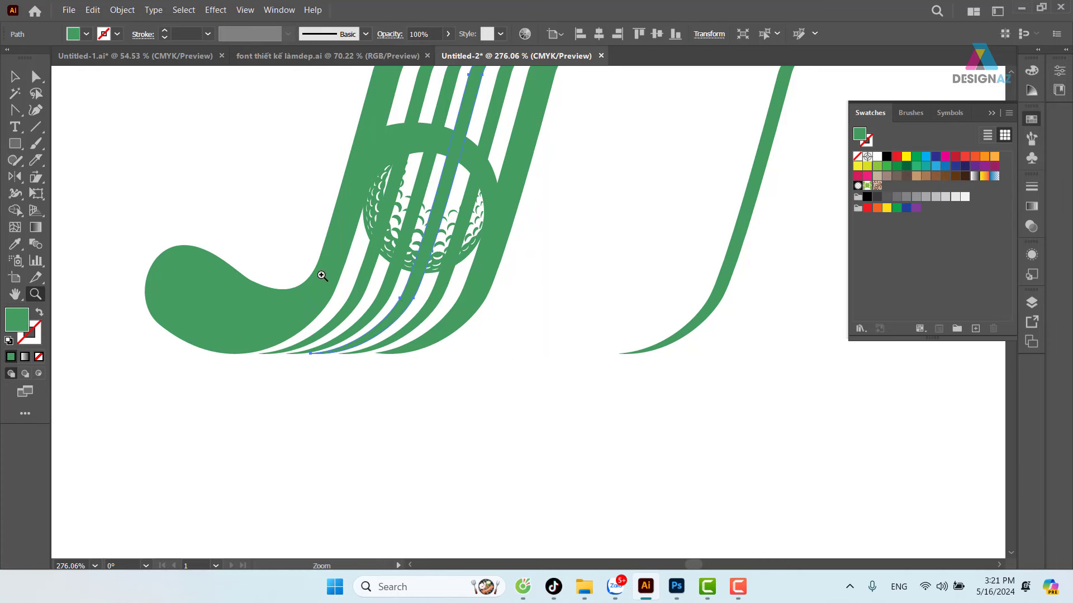
{"action": "left_click_drag", "start_coordinate": [434, 334], "coordinate": [529, 343]}
{"action": "left_click", "coordinate": [13, 80]}
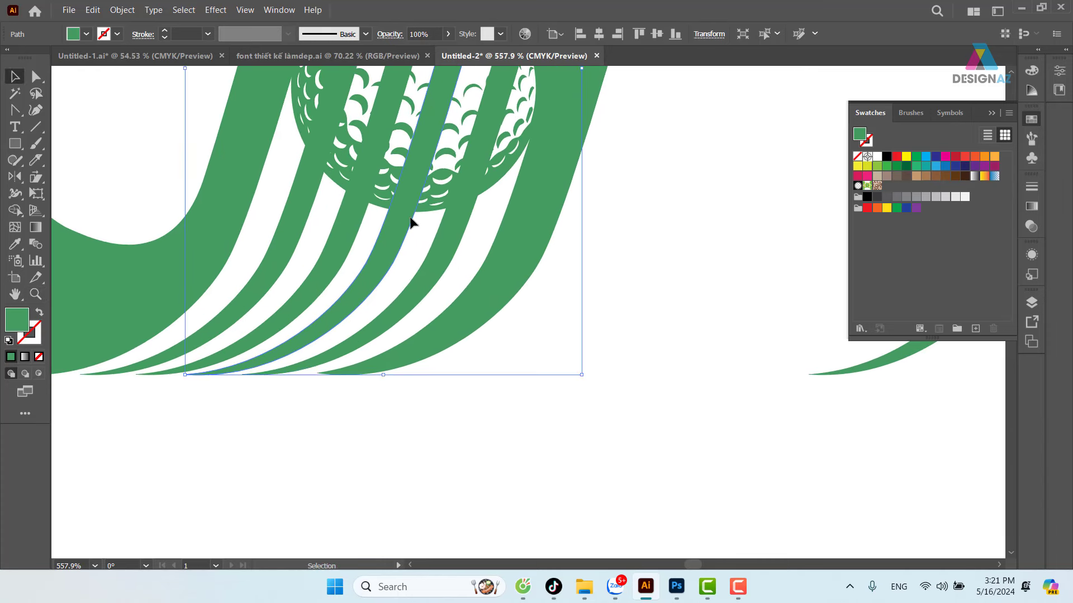
{"action": "left_click", "coordinate": [460, 247]}
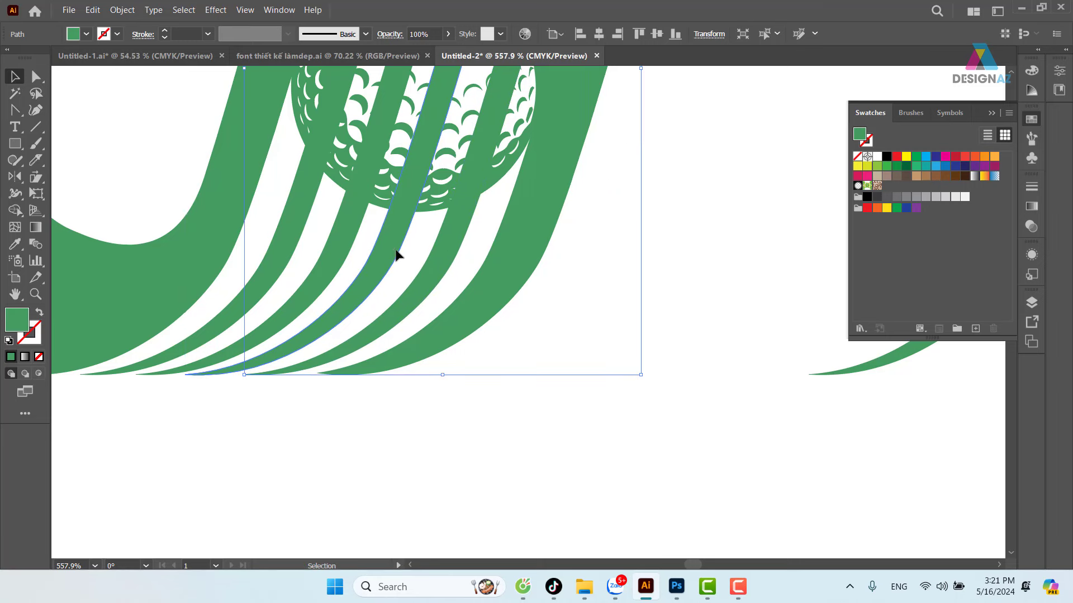
{"action": "left_click_drag", "start_coordinate": [408, 254], "coordinate": [232, 240]}
{"action": "left_click_drag", "start_coordinate": [382, 260], "coordinate": [424, 271]}
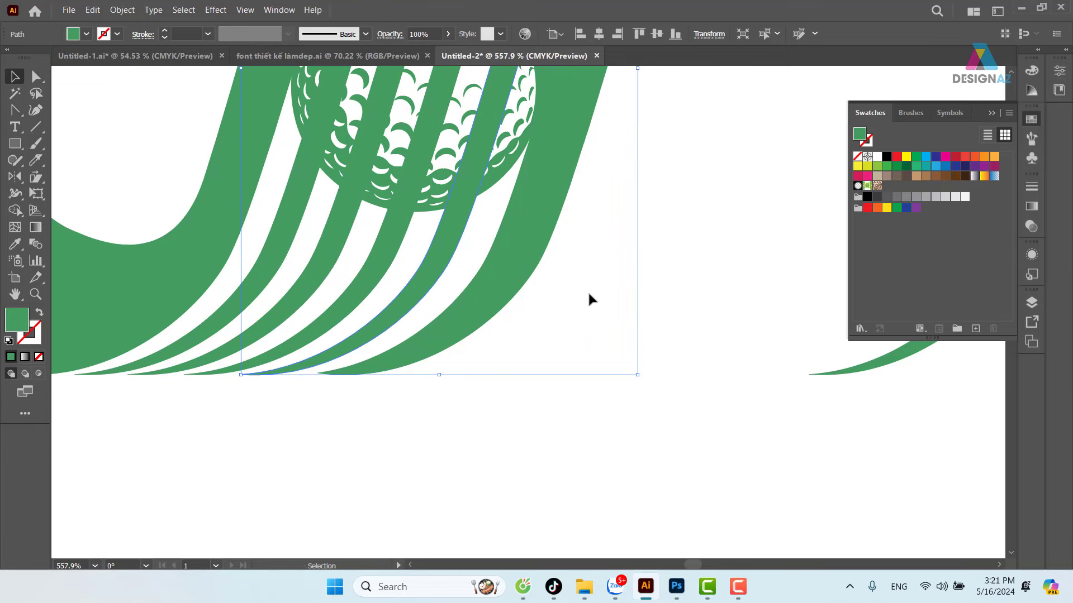
{"action": "left_click", "coordinate": [626, 297]}
{"action": "key", "text": "ctrl+minus"}
{"action": "key", "text": "ctrl+minus"}
{"action": "key", "text": "ctrl+minus"}
{"action": "key", "text": "ctrl+minus"}
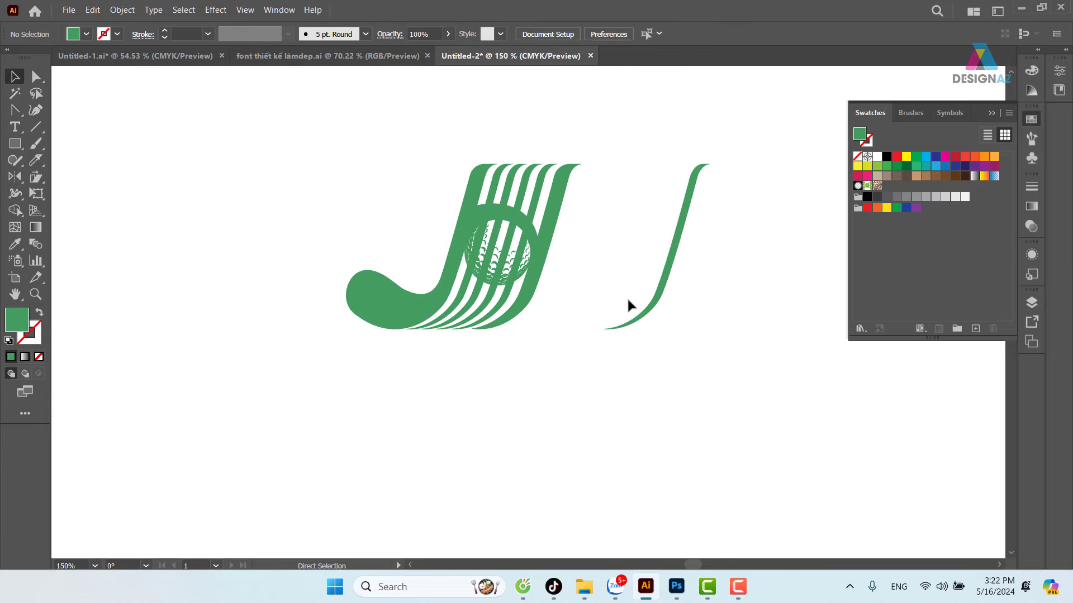
Step: Select the inner stripes and delete their parts above the golf ball with Shape Builder
{"action": "key", "text": "z"}
{"action": "mouse_move", "coordinate": [551, 240]}
{"action": "left_mouse_down"}
{"action": "mouse_move", "coordinate": [575, 232]}
{"action": "mouse_move", "coordinate": [532, 236]}
{"action": "mouse_move", "coordinate": [446, 211]}
{"action": "left_mouse_up"}
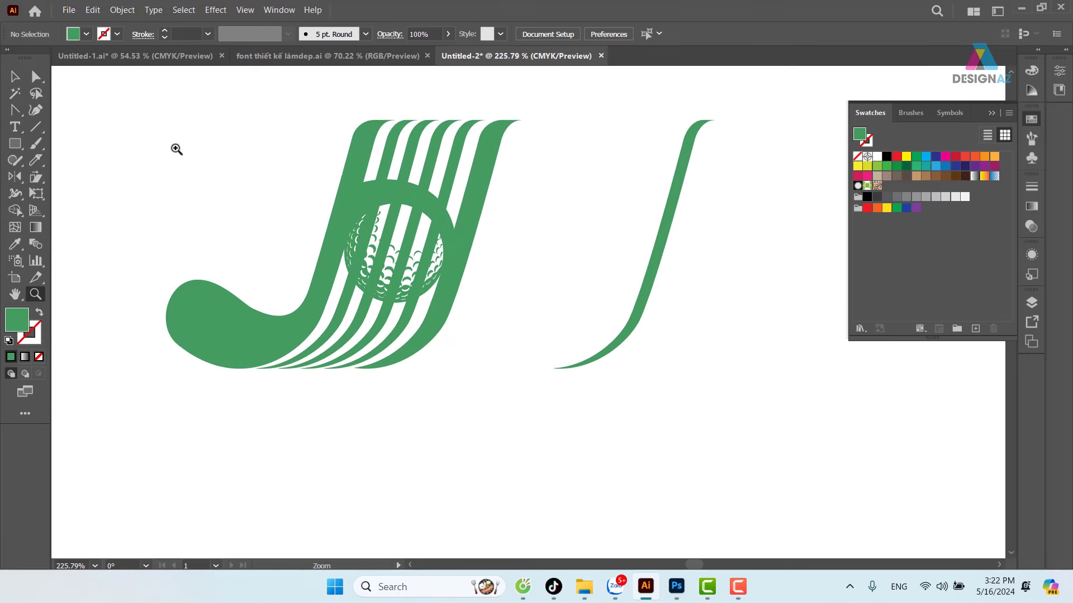
{"action": "left_click", "coordinate": [15, 76]}
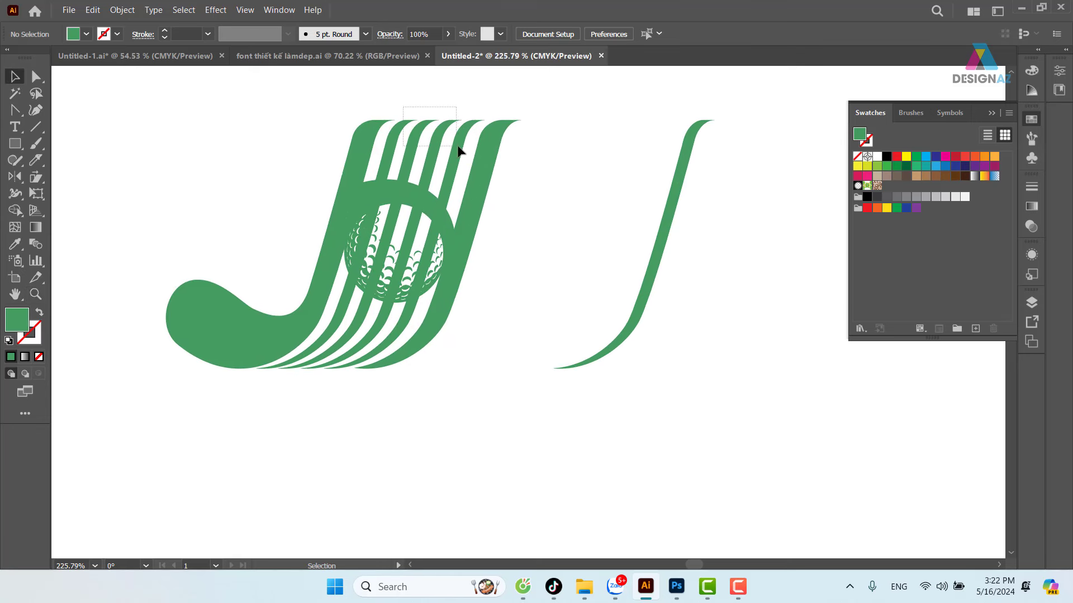
{"action": "left_click_drag", "start_coordinate": [458, 151], "coordinate": [460, 157]}
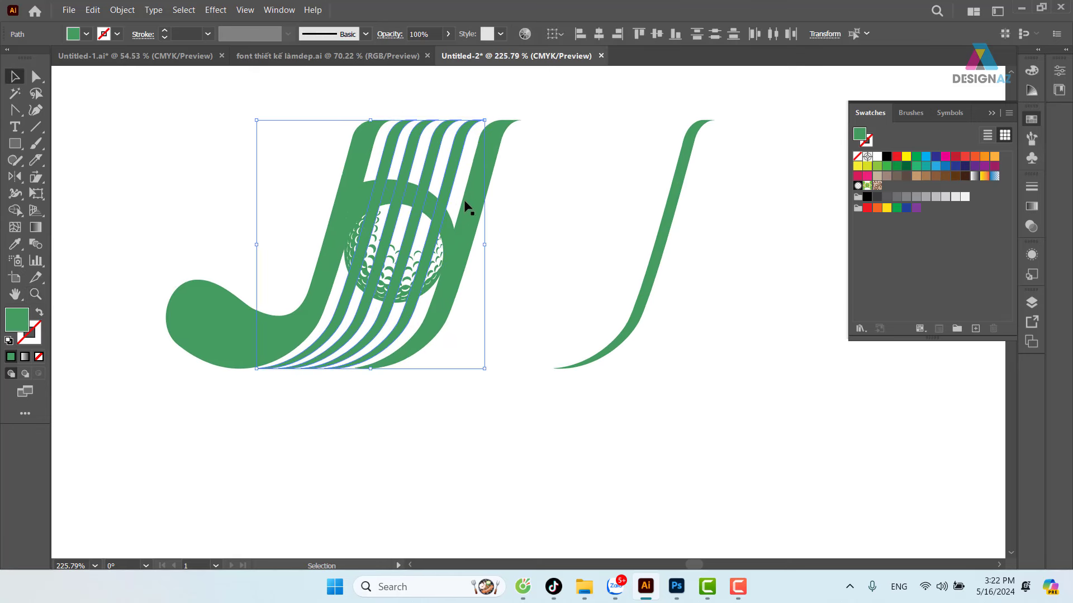
{"action": "left_click", "coordinate": [15, 210]}
{"action": "left_click_drag", "start_coordinate": [378, 163], "coordinate": [472, 225]}
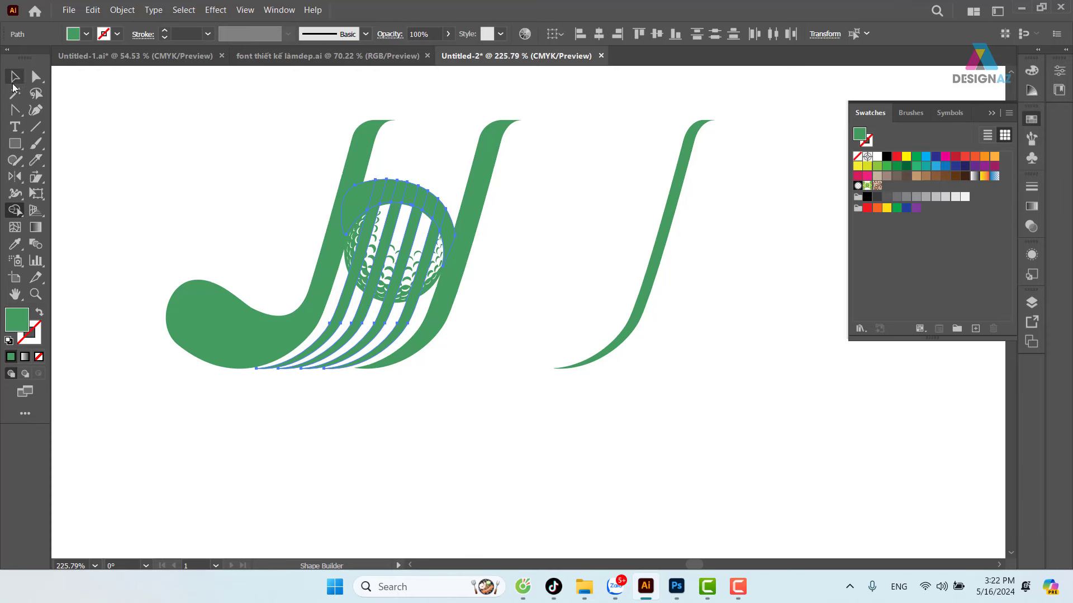
{"action": "key", "text": "z"}
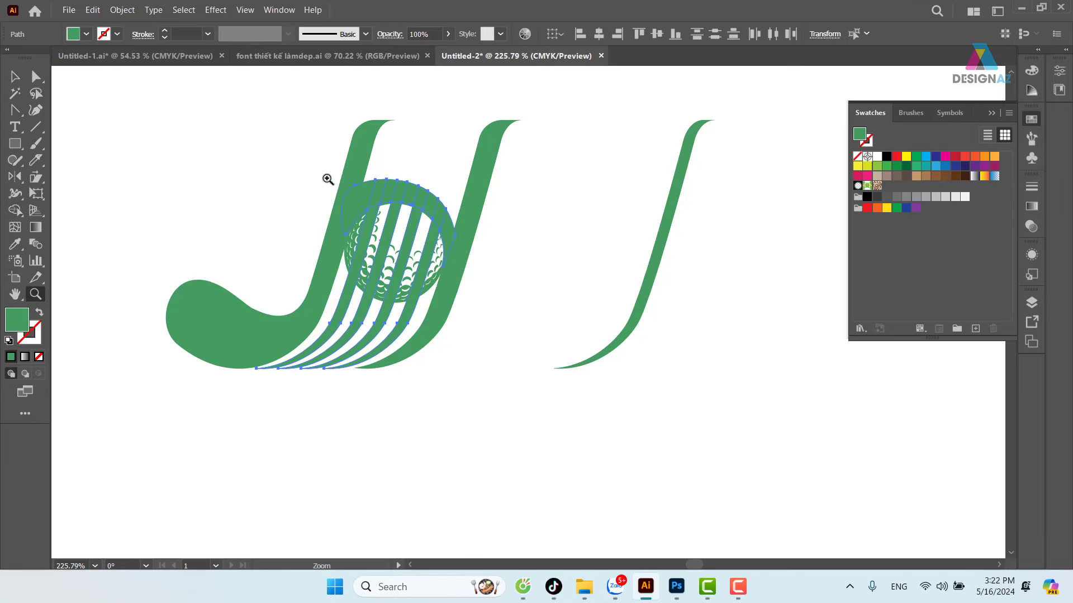
{"action": "left_click_drag", "start_coordinate": [327, 179], "coordinate": [368, 179]}
{"action": "left_click_drag", "start_coordinate": [483, 307], "coordinate": [420, 201]}
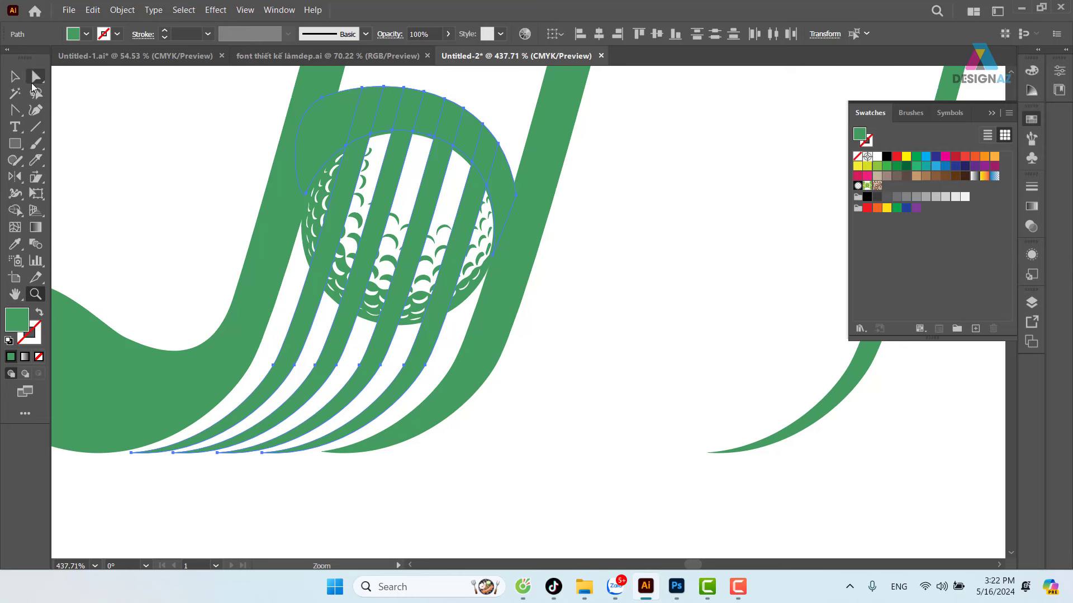
{"action": "left_click", "coordinate": [16, 76]}
{"action": "left_click", "coordinate": [614, 260]}
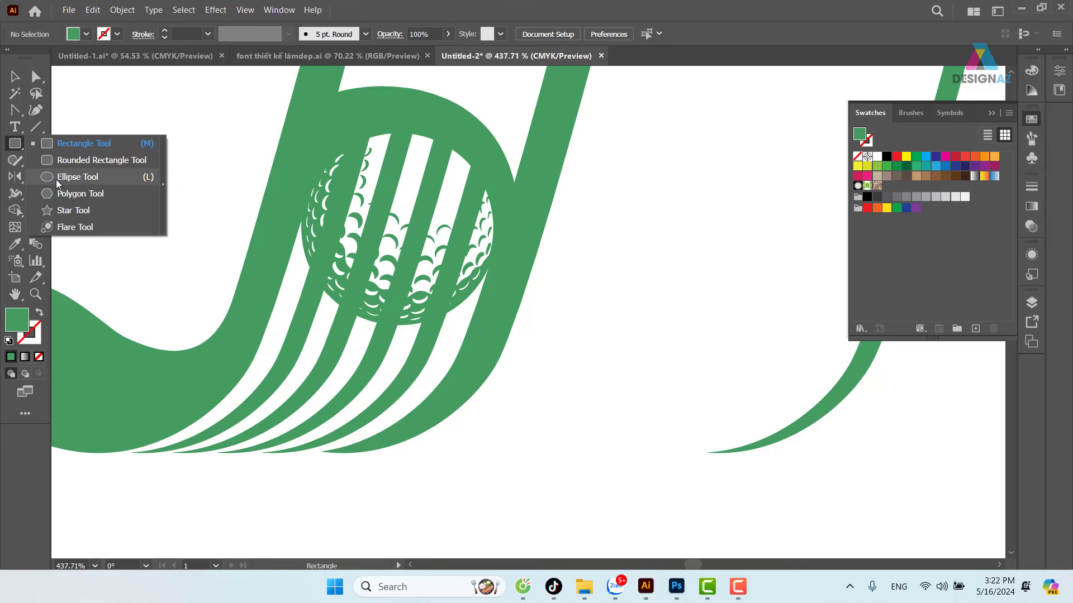
Step: Draw an orange 0.25 pt outline circle fitted to the golf ball's edge
{"action": "left_click_drag", "start_coordinate": [18, 147], "coordinate": [89, 178]}
{"action": "left_click_drag", "start_coordinate": [286, 133], "coordinate": [481, 304]}
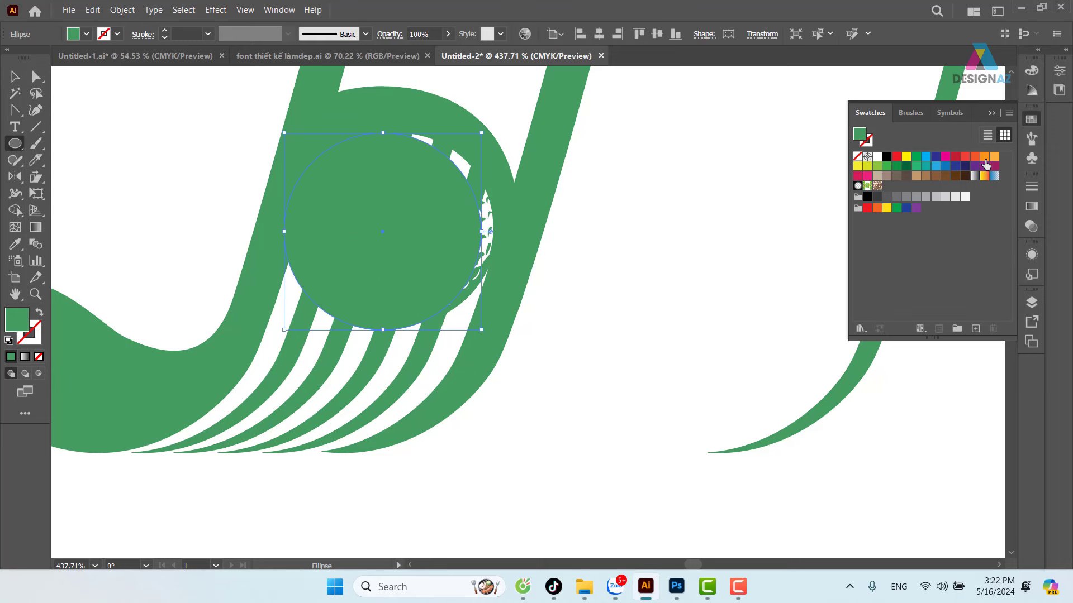
{"action": "left_click", "coordinate": [984, 158]}
{"action": "left_click", "coordinate": [15, 77]}
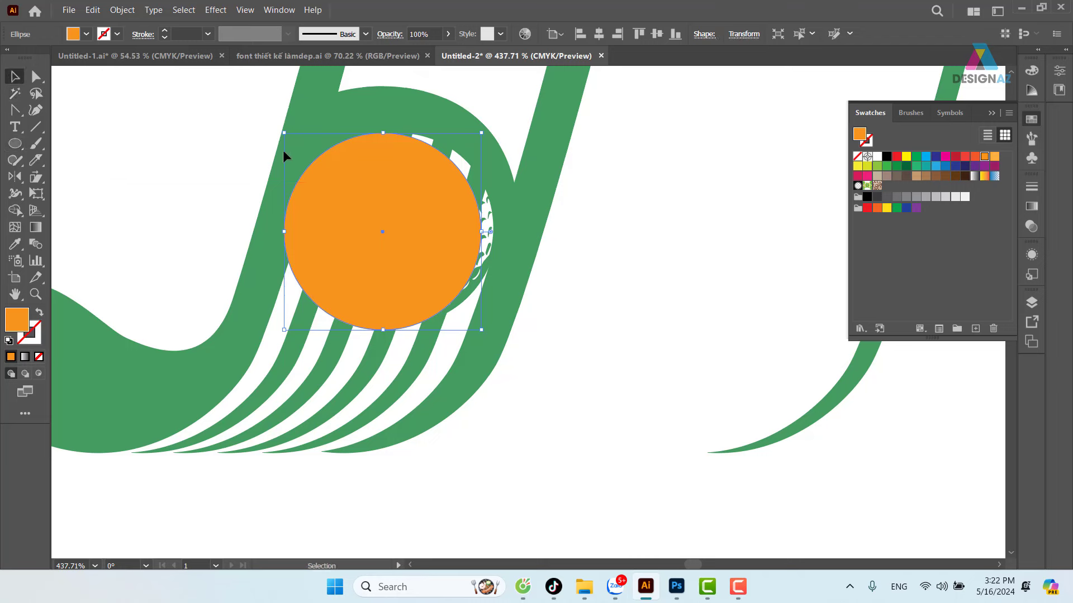
{"action": "left_click_drag", "start_coordinate": [375, 204], "coordinate": [388, 191]}
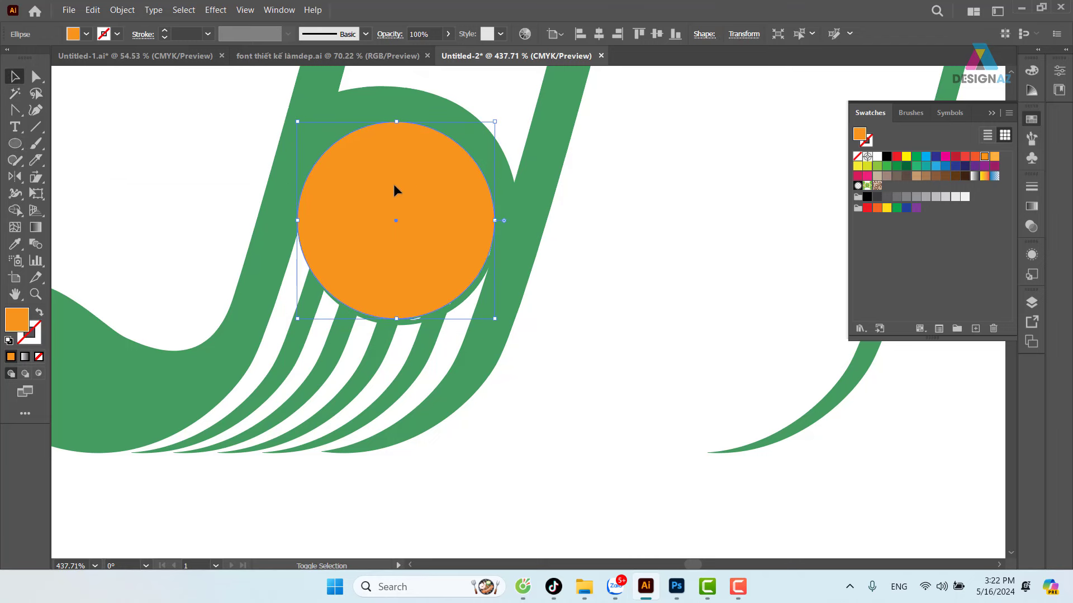
{"action": "key", "text": "shift+x"}
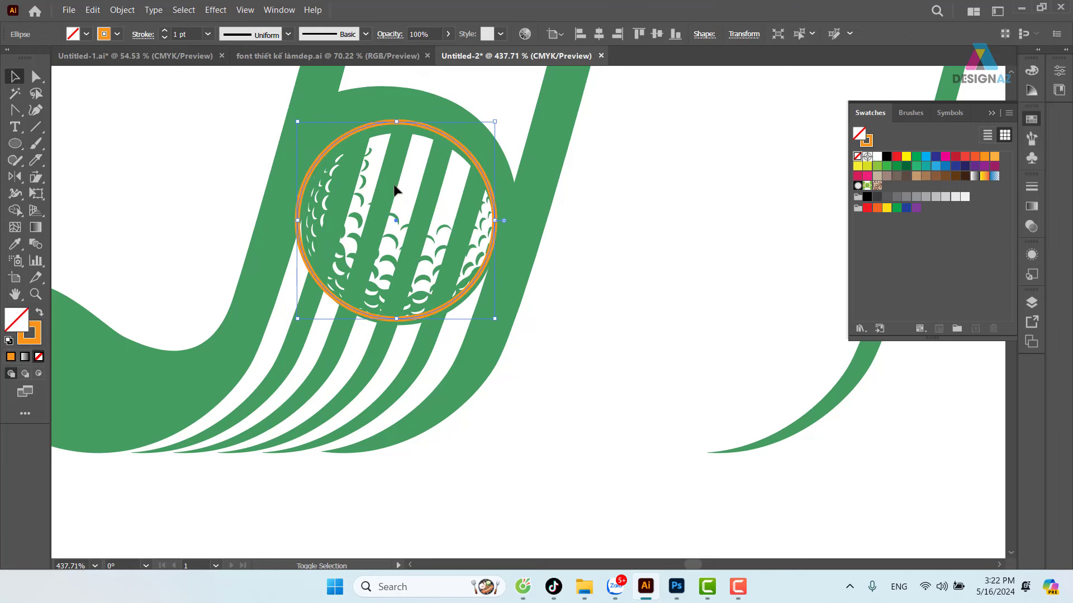
{"action": "left_click_drag", "start_coordinate": [495, 319], "coordinate": [498, 322]}
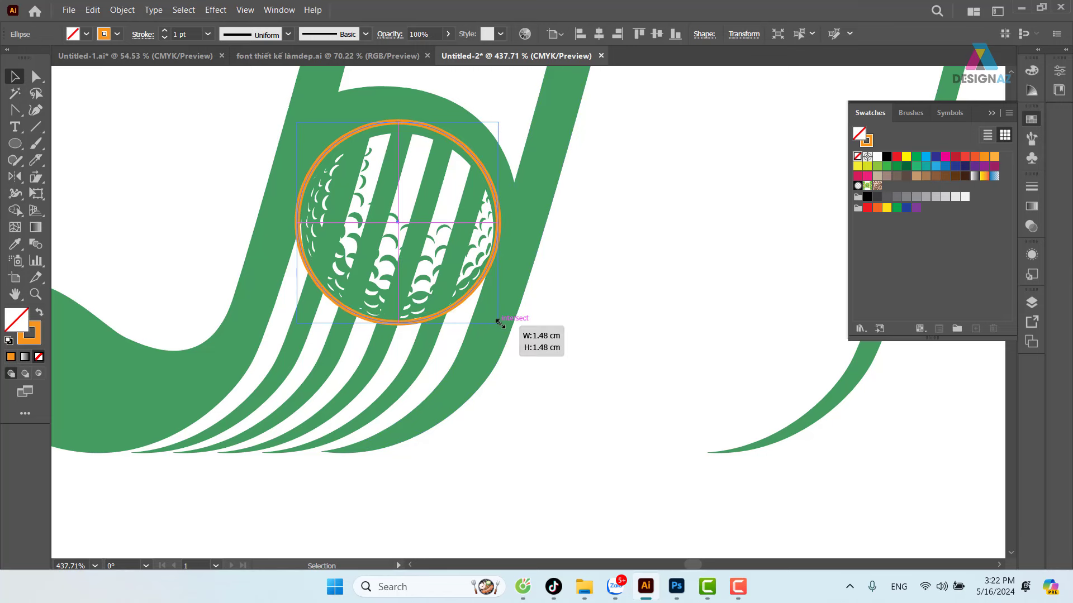
{"action": "left_click_drag", "start_coordinate": [298, 124], "coordinate": [302, 130]}
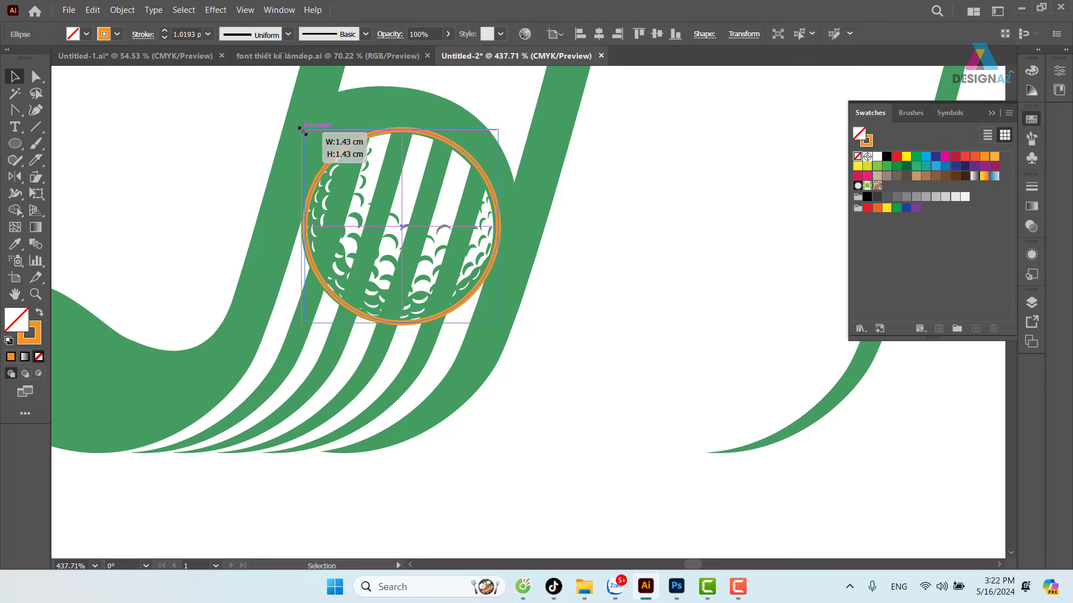
{"action": "left_click_drag", "start_coordinate": [302, 130], "coordinate": [305, 129]}
{"action": "left_click_drag", "start_coordinate": [502, 322], "coordinate": [496, 319]}
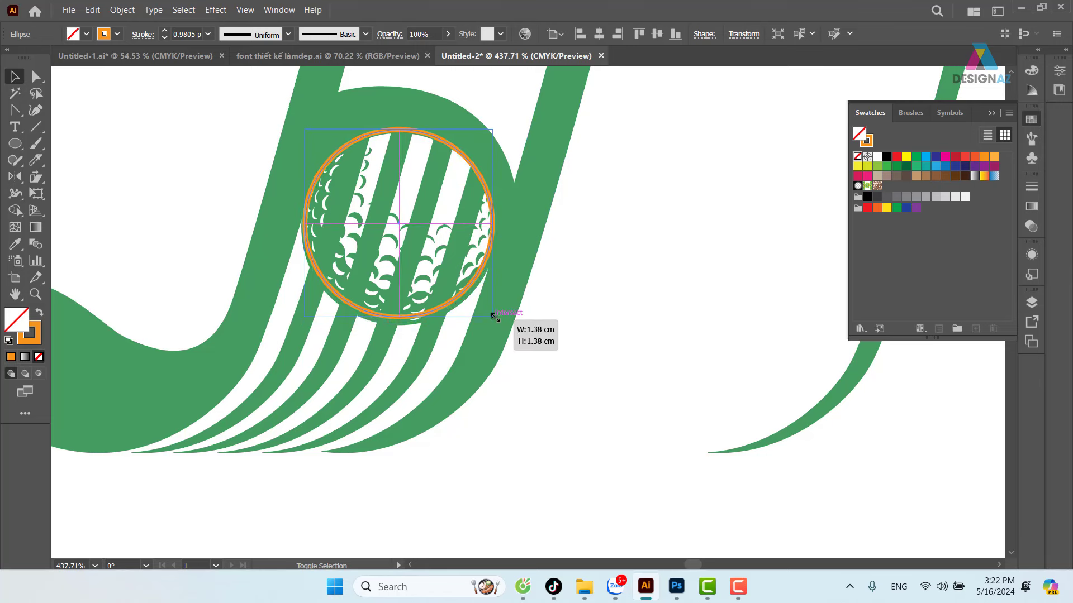
{"action": "left_click", "coordinate": [208, 34]}
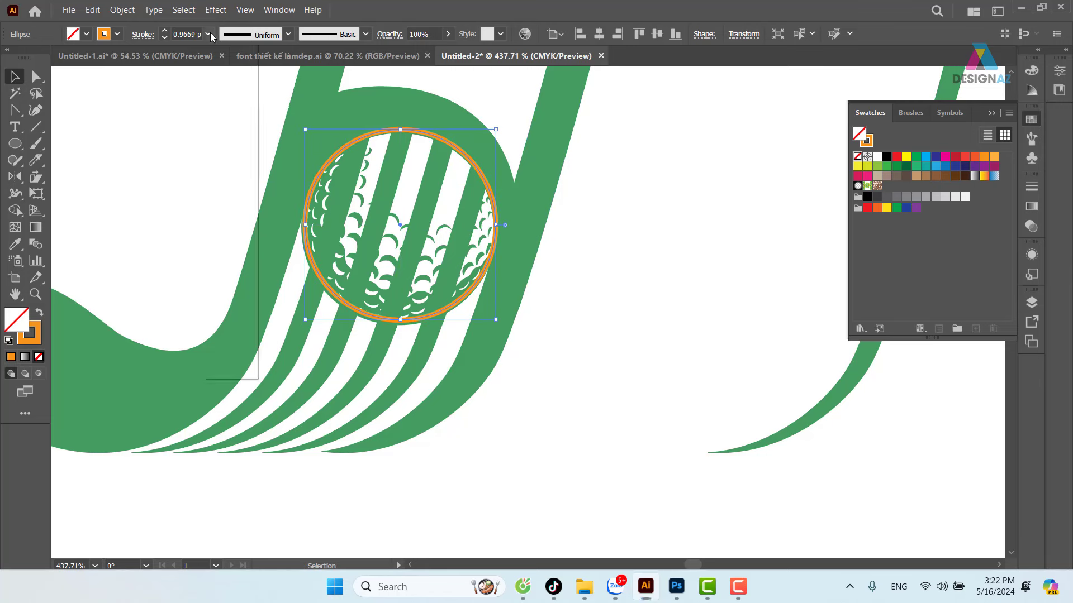
{"action": "left_click", "coordinate": [227, 44]}
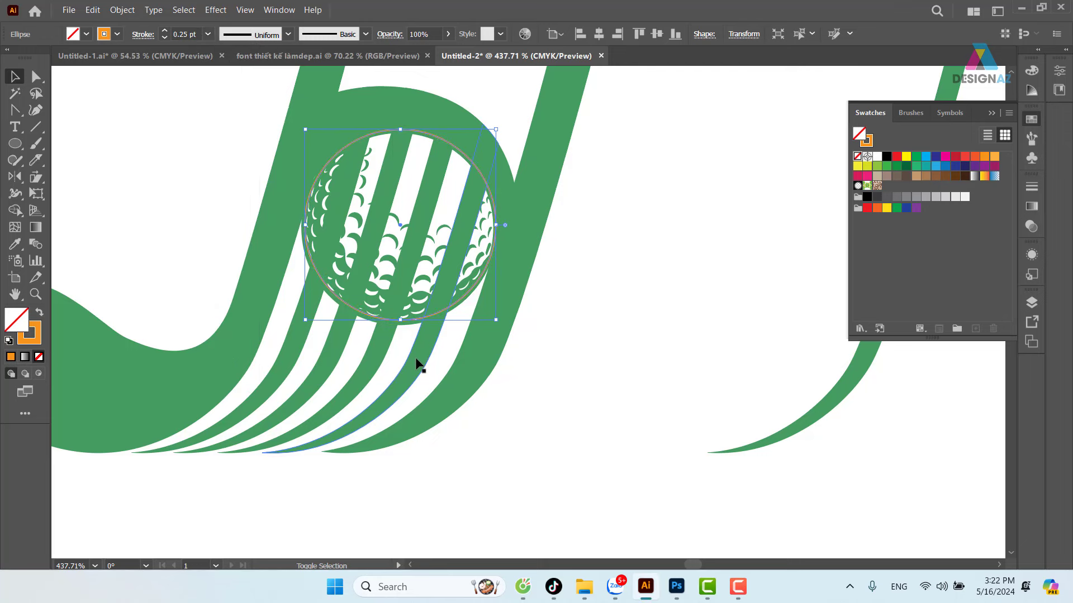
Step: Select the stripes and delete their pieces inside the circle with Shape Builder
{"action": "left_click", "coordinate": [390, 364], "text": "shift"}
{"action": "left_click", "coordinate": [331, 363], "text": "shift"}
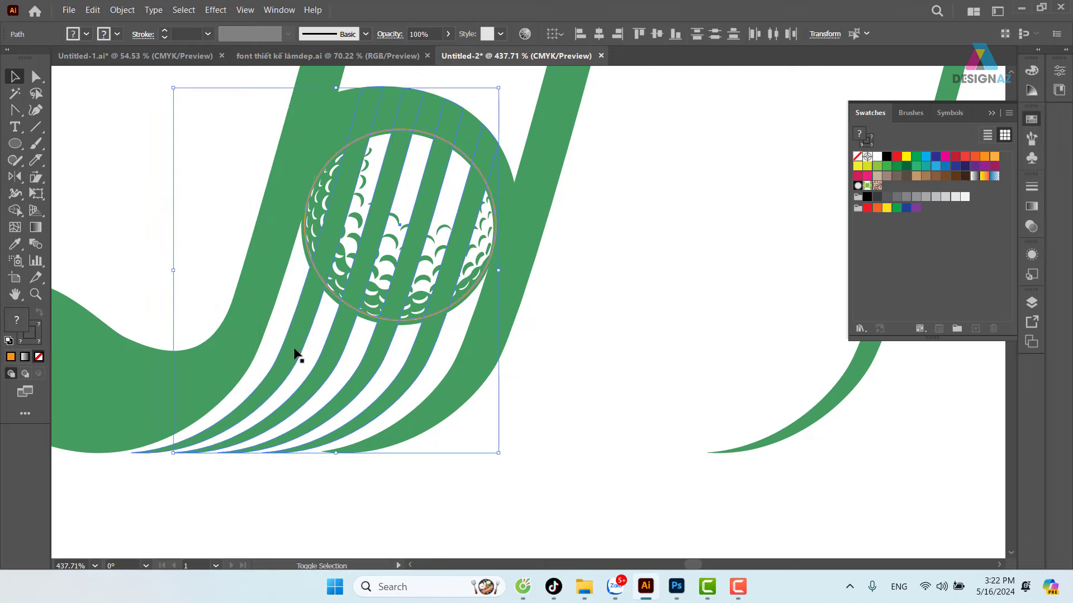
{"action": "left_click", "coordinate": [15, 210]}
{"action": "left_click_drag", "start_coordinate": [311, 212], "coordinate": [523, 257]}
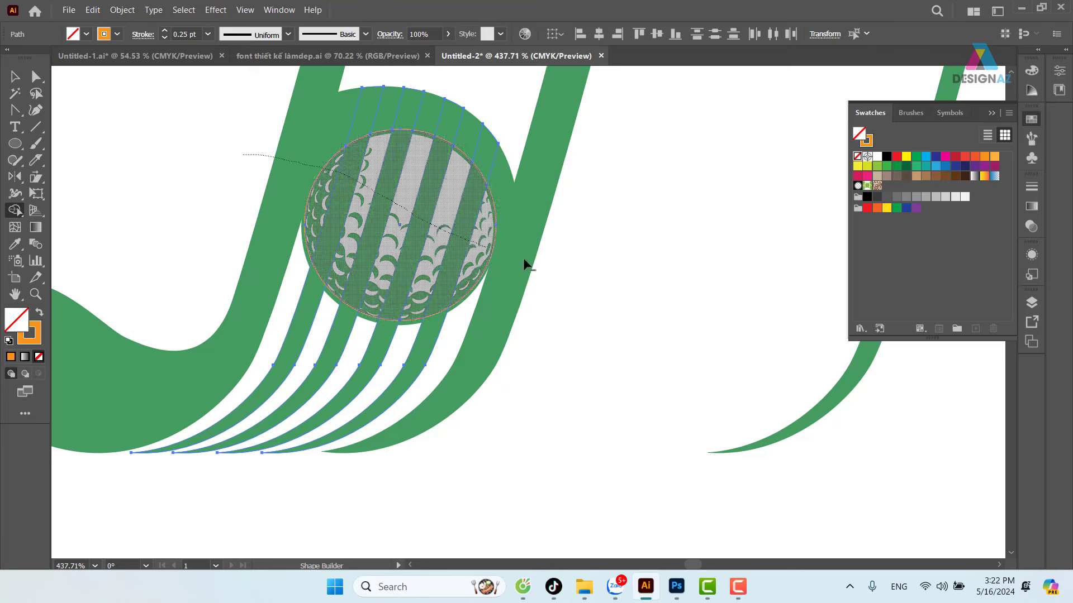
{"action": "scroll", "coordinate": [193, 116], "scroll_direction": "up", "scroll_amount": 2}
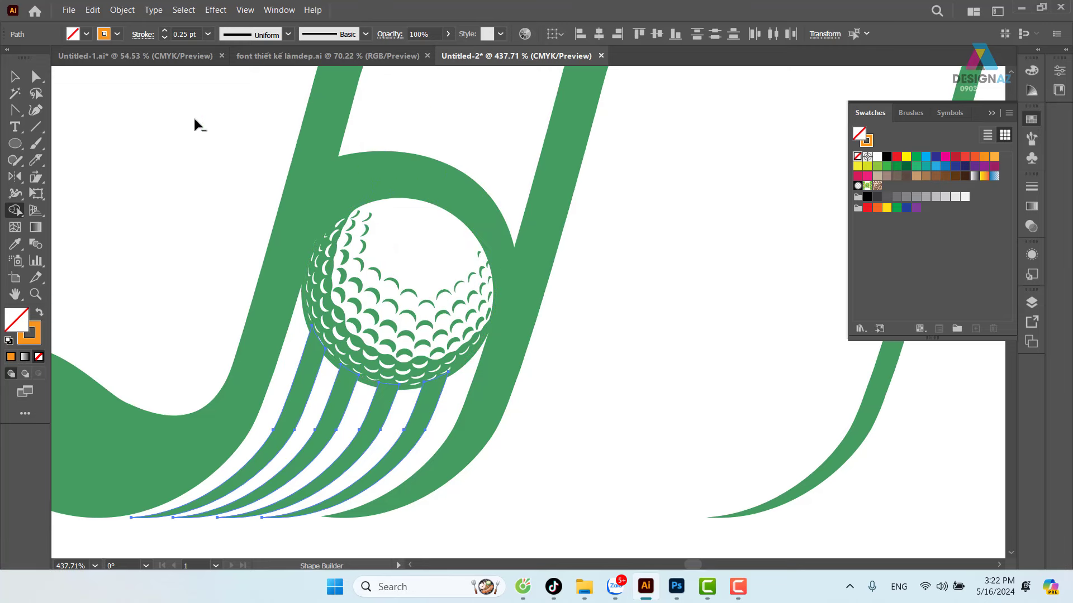
Step: Move the separate curved stroke copy 2.53 cm to the right
{"action": "left_click", "coordinate": [15, 77]}
{"action": "left_click", "coordinate": [703, 325]}
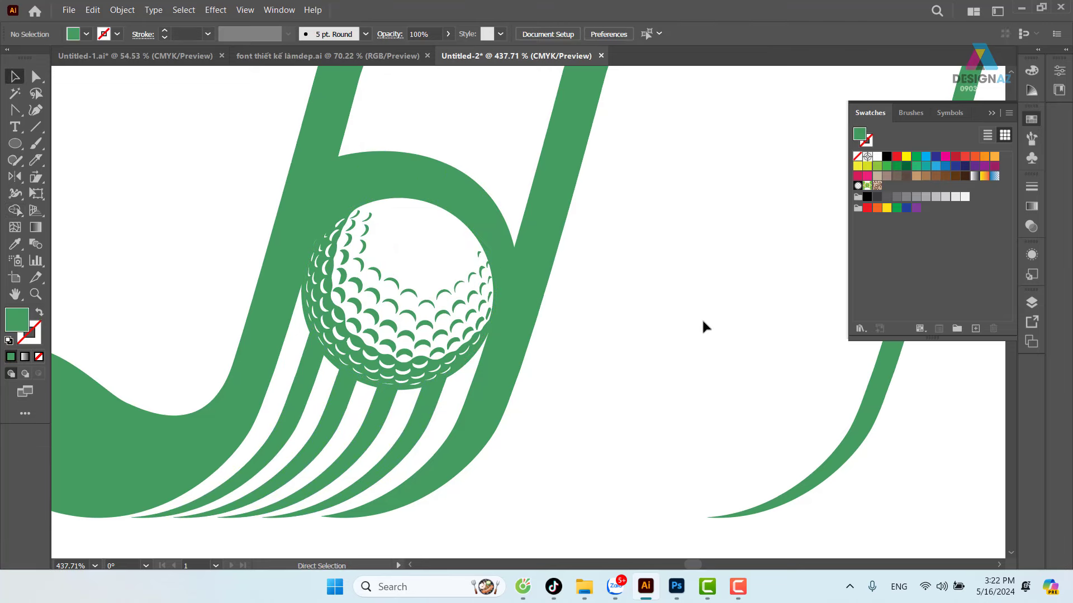
{"action": "key", "text": "ctrl+minus"}
{"action": "key", "text": "ctrl+minus"}
{"action": "key", "text": "ctrl+minus"}
{"action": "left_click_drag", "start_coordinate": [638, 282], "coordinate": [713, 358]}
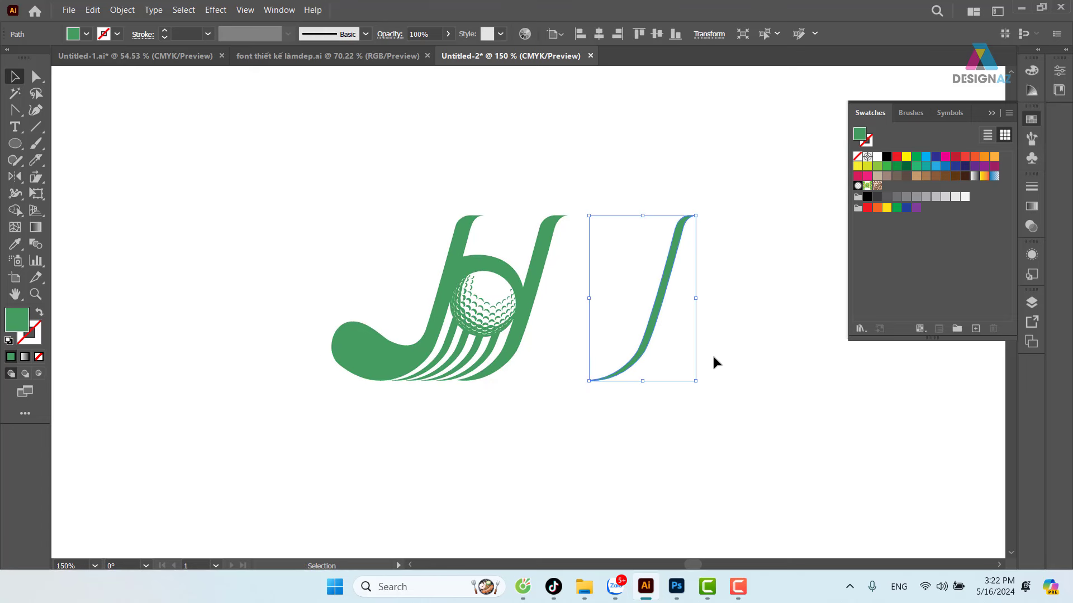
{"action": "left_click_drag", "start_coordinate": [648, 342], "coordinate": [771, 342]}
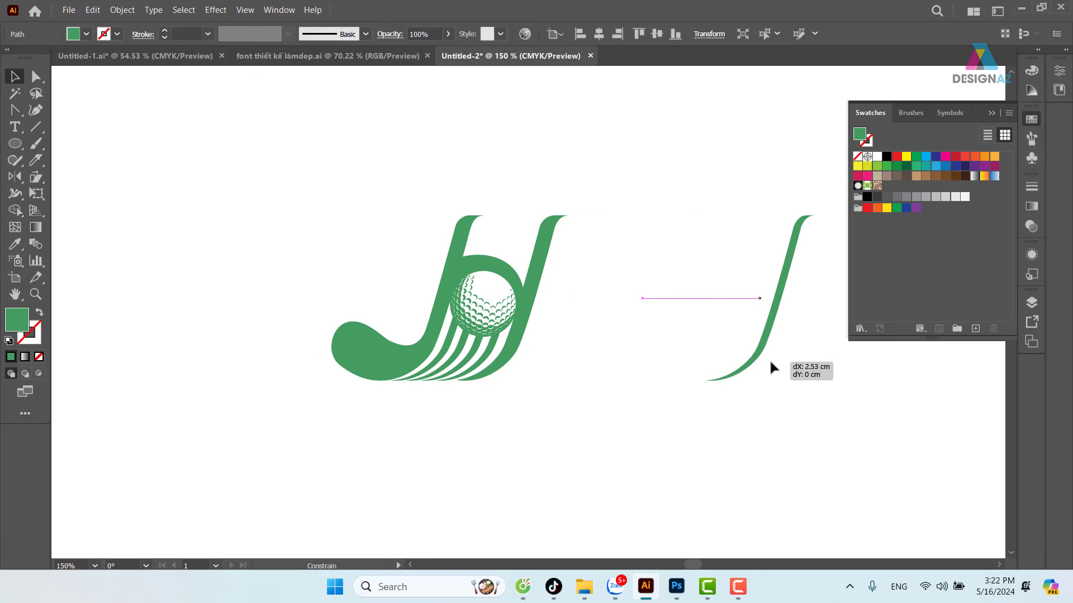
{"action": "scroll", "coordinate": [532, 374], "scroll_direction": "right", "scroll_amount": 2}
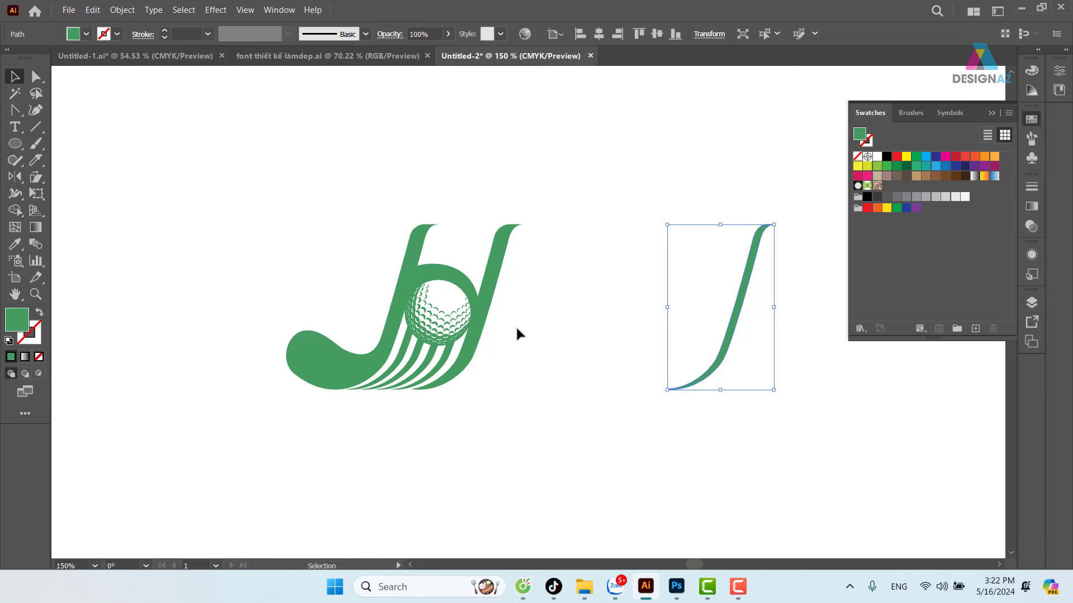
Step: Zoom in on the club head and place a first Pen anchor on its left edge
{"action": "key", "text": "z"}
{"action": "left_click_drag", "start_coordinate": [285, 321], "coordinate": [480, 410]}
{"action": "left_click_drag", "start_coordinate": [369, 376], "coordinate": [326, 340]}
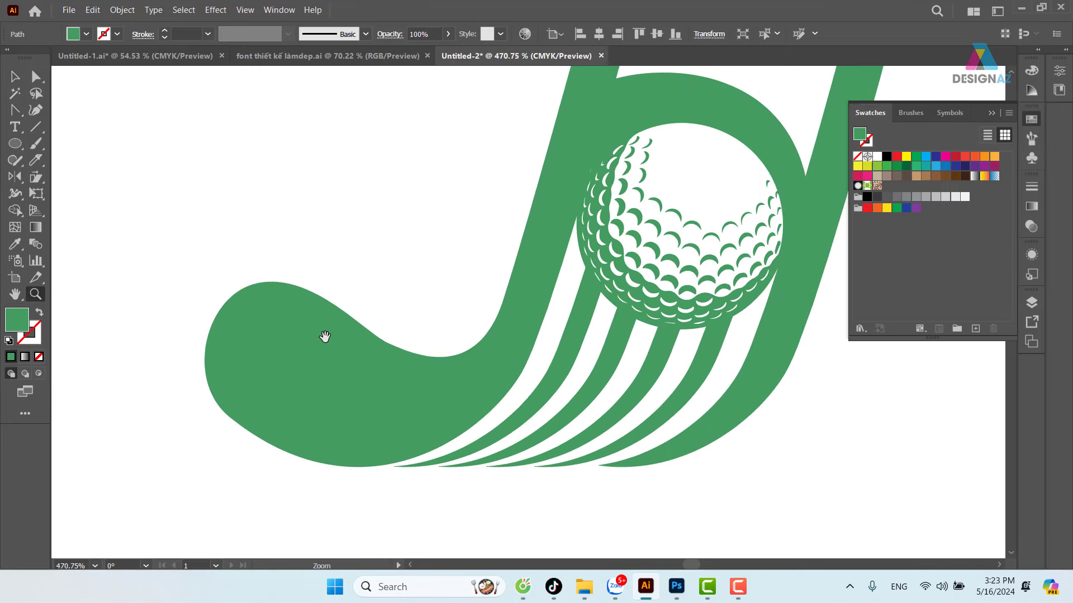
{"action": "key", "text": "p"}
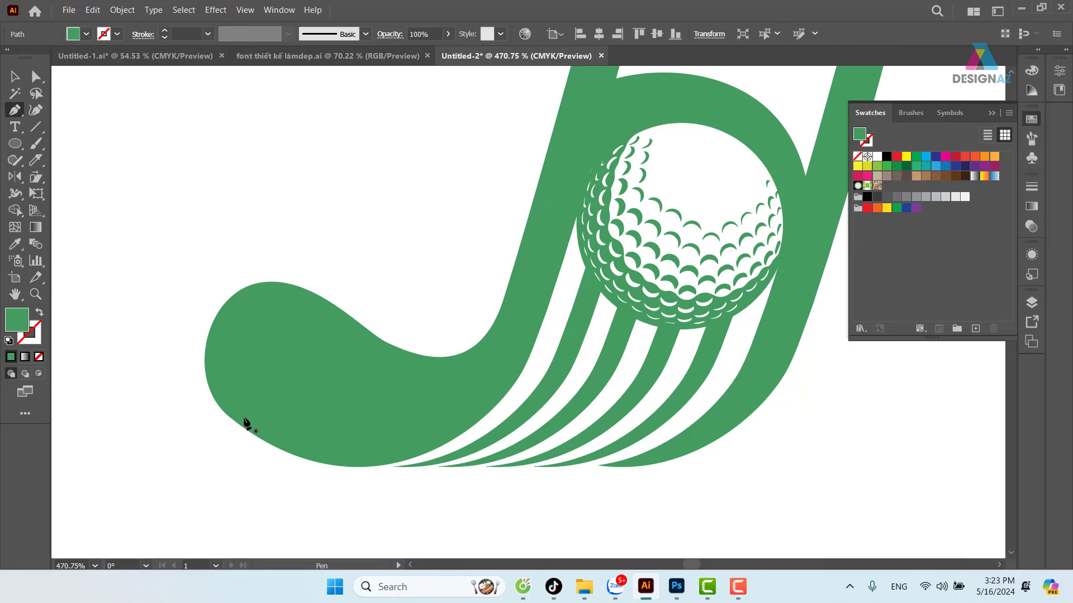
{"action": "left_click", "coordinate": [260, 427]}
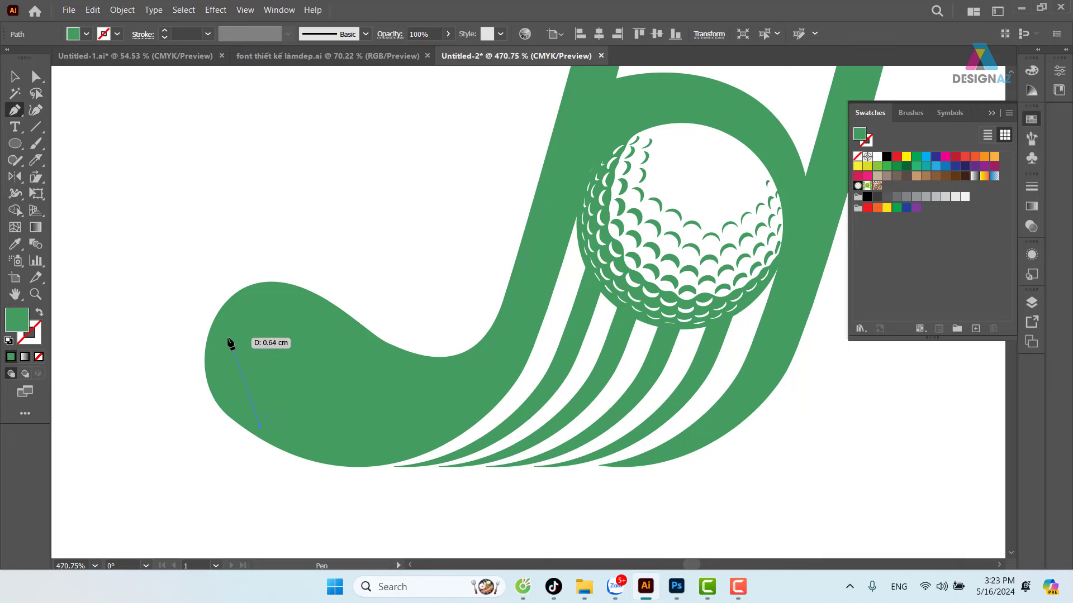
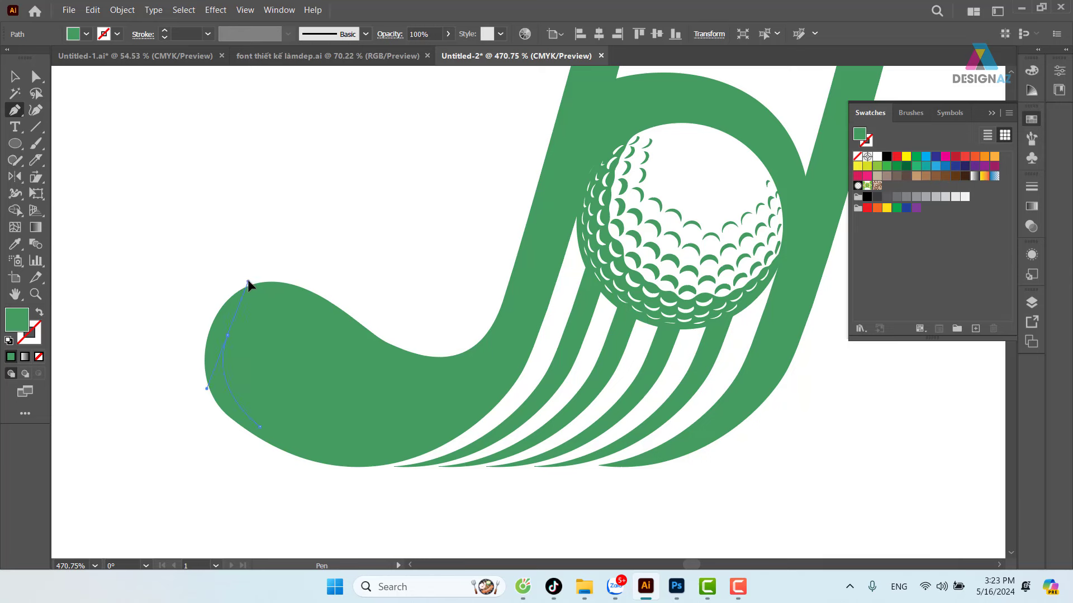
Step: Draw a black, unfilled Pen curve along the inner hook of the club head
{"action": "left_click_drag", "start_coordinate": [305, 305], "coordinate": [324, 323]}
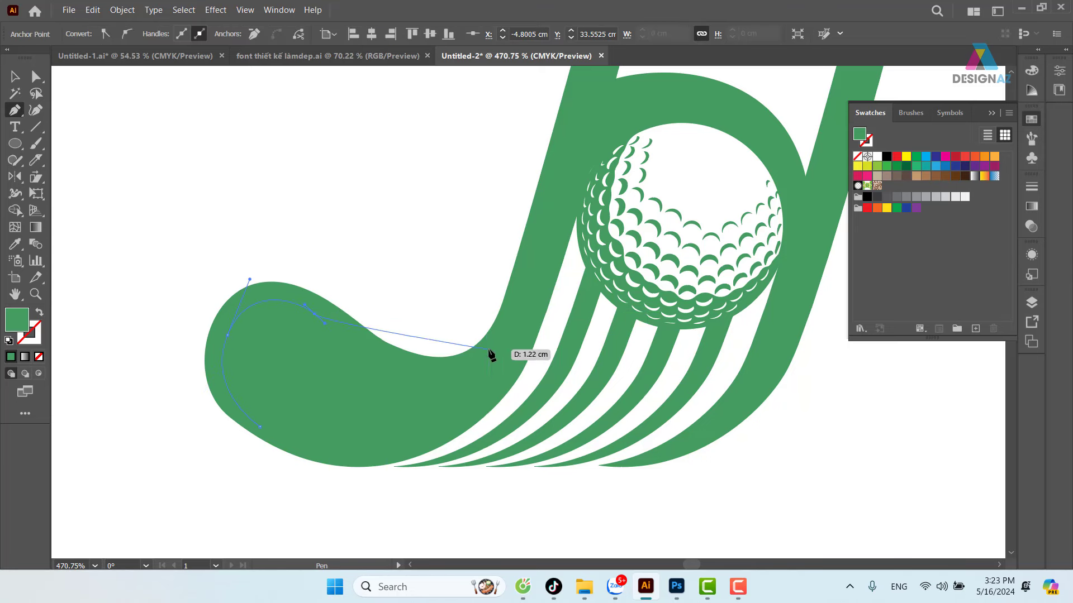
{"action": "left_click_drag", "start_coordinate": [486, 352], "coordinate": [503, 332]}
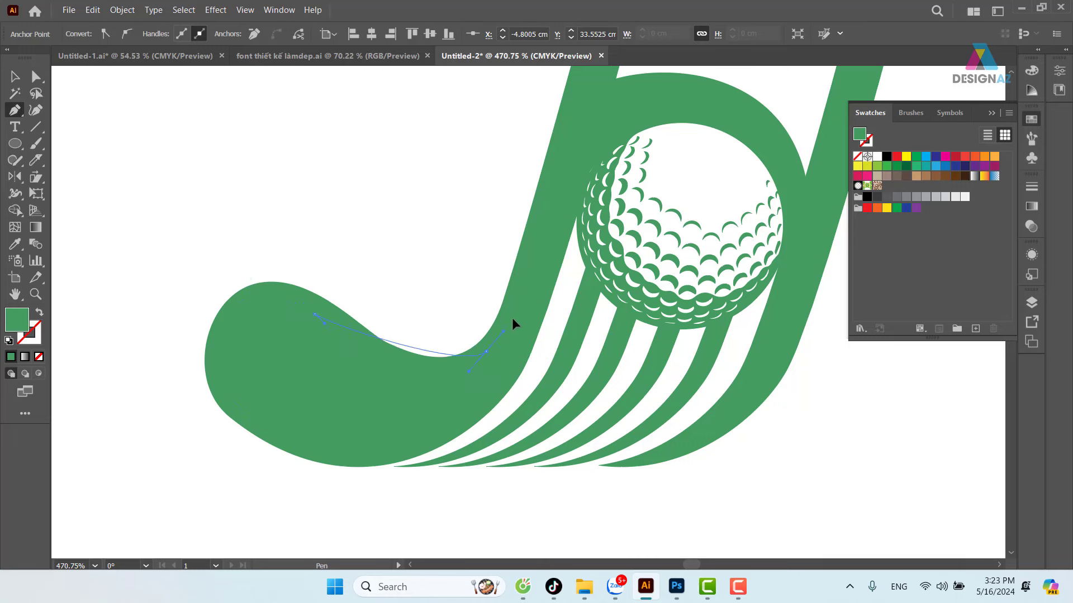
{"action": "key", "text": "d"}
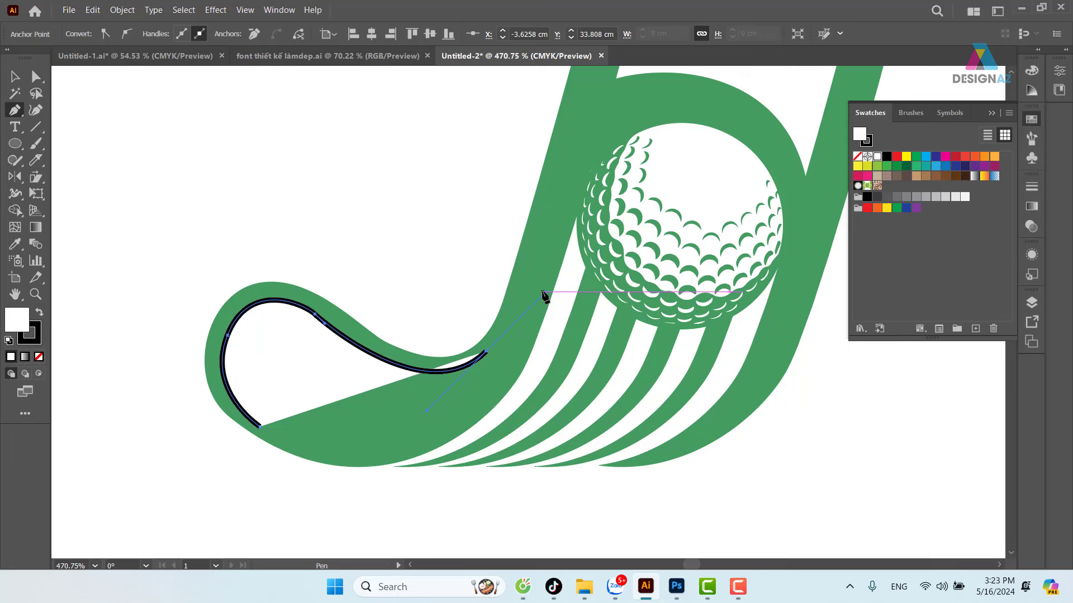
{"action": "key", "text": "slash"}
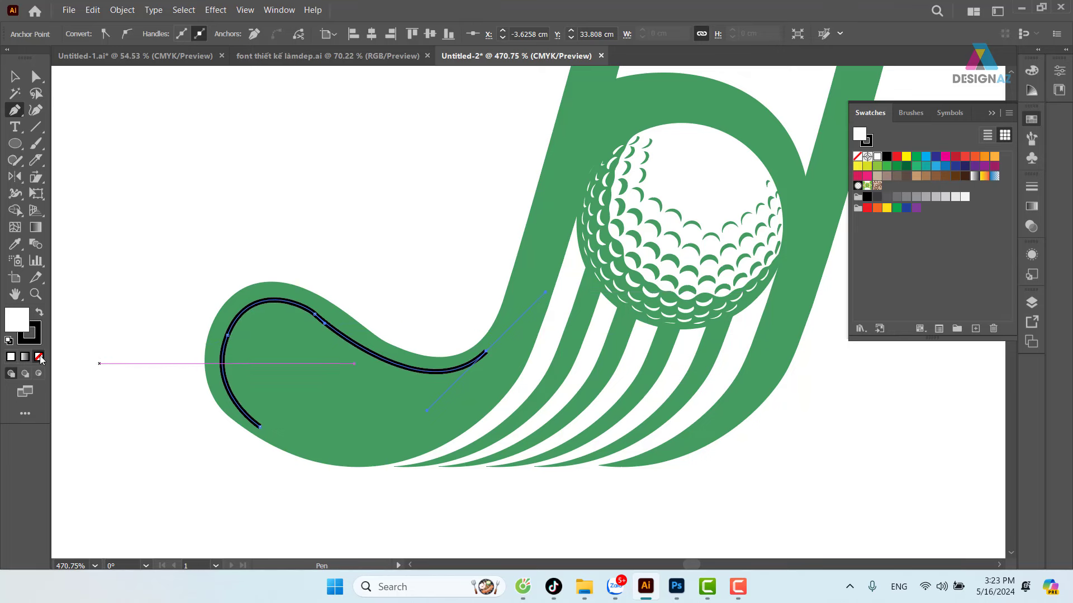
{"action": "key", "text": "v"}
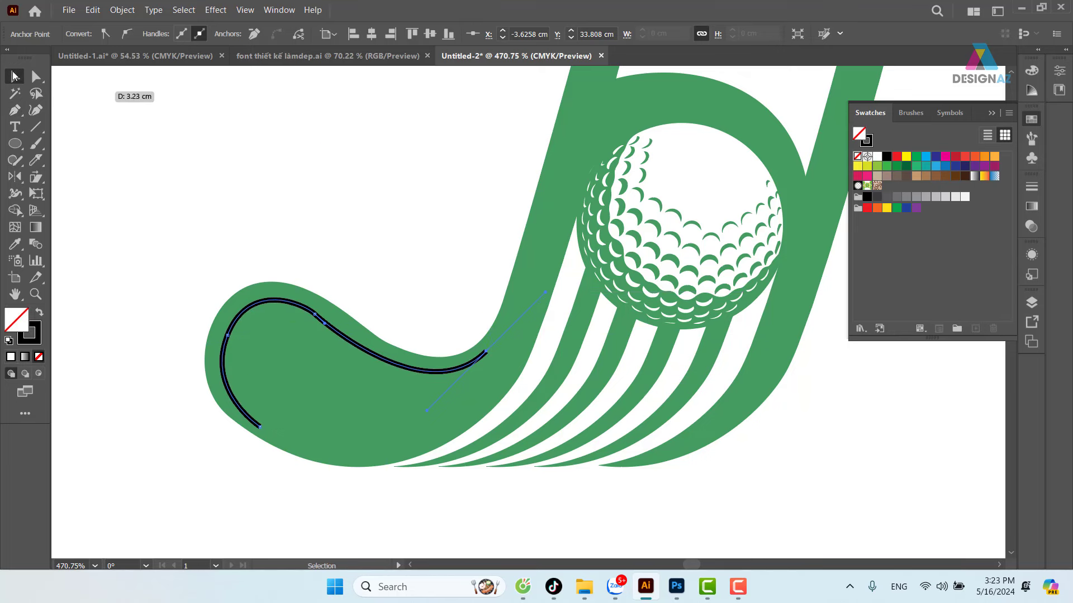
{"action": "left_click", "coordinate": [419, 251]}
{"action": "left_click", "coordinate": [464, 369]}
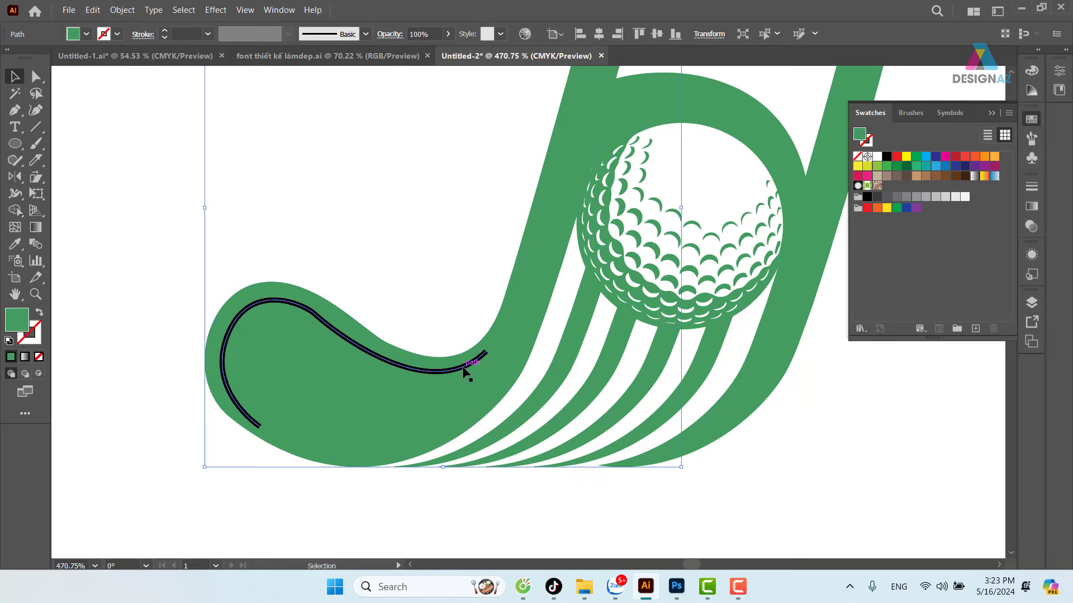
{"action": "left_click", "coordinate": [207, 34]}
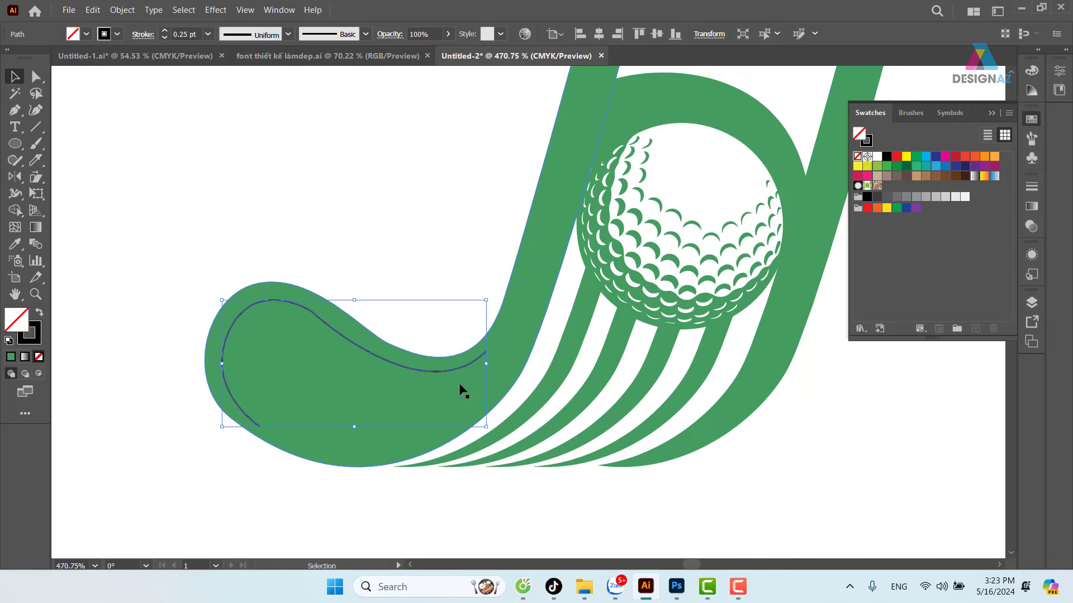
Step: Extend the curve from its upper end up along the club shaft
{"action": "key", "text": "p"}
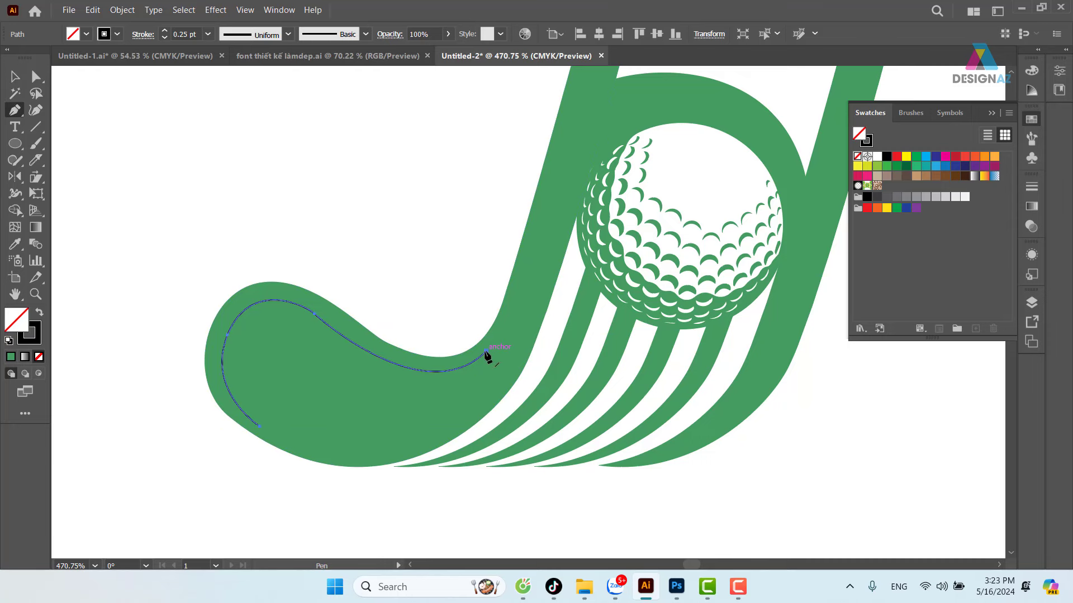
{"action": "left_click", "coordinate": [486, 352]}
{"action": "left_click_drag", "start_coordinate": [552, 166], "coordinate": [516, 268]}
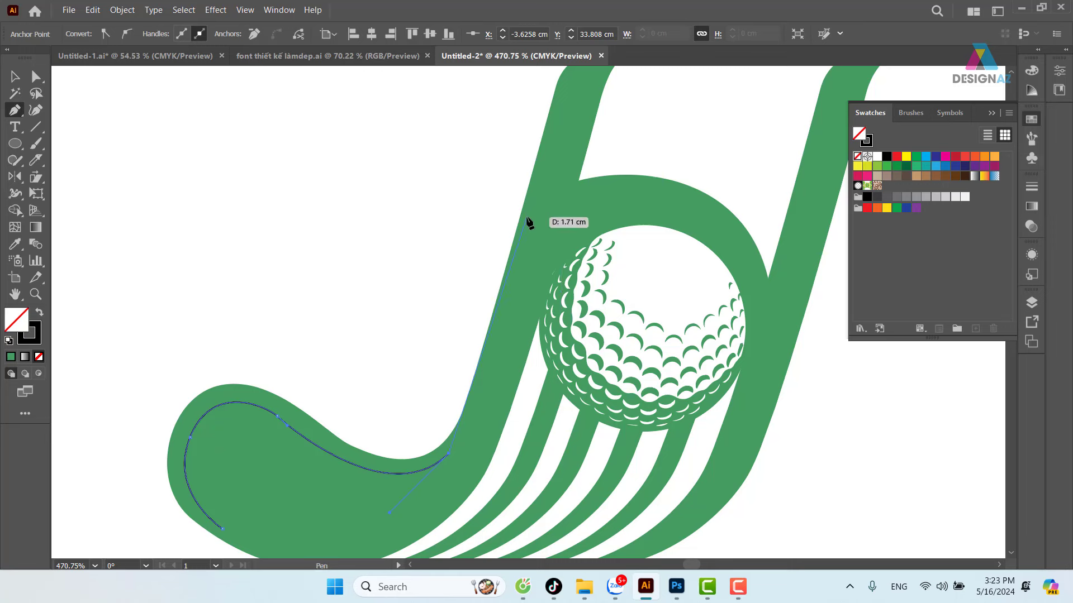
{"action": "left_click_drag", "start_coordinate": [527, 222], "coordinate": [536, 156]}
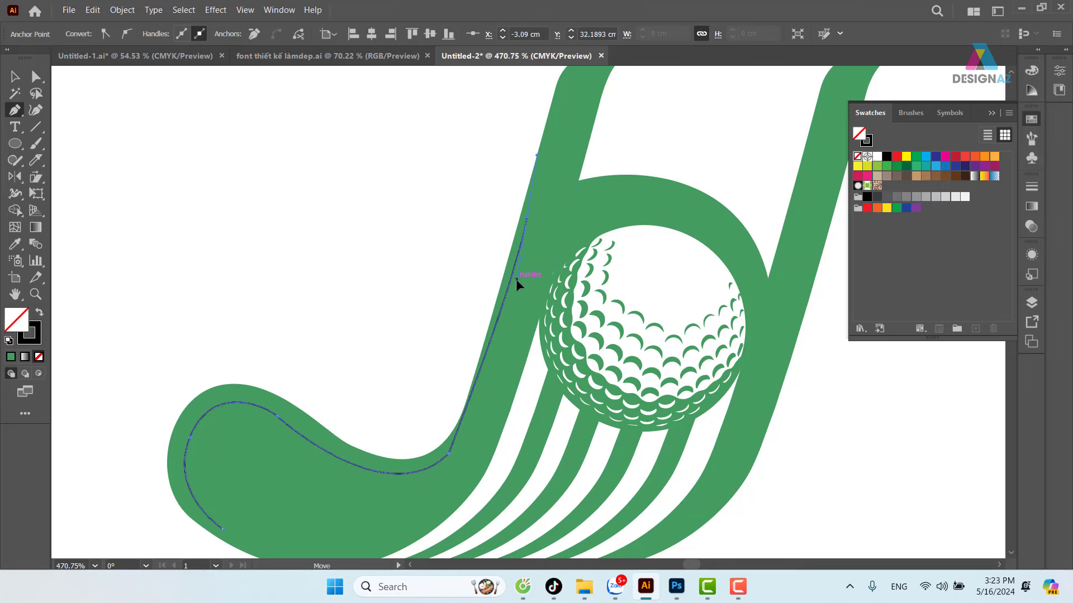
{"action": "left_click", "coordinate": [476, 458]}
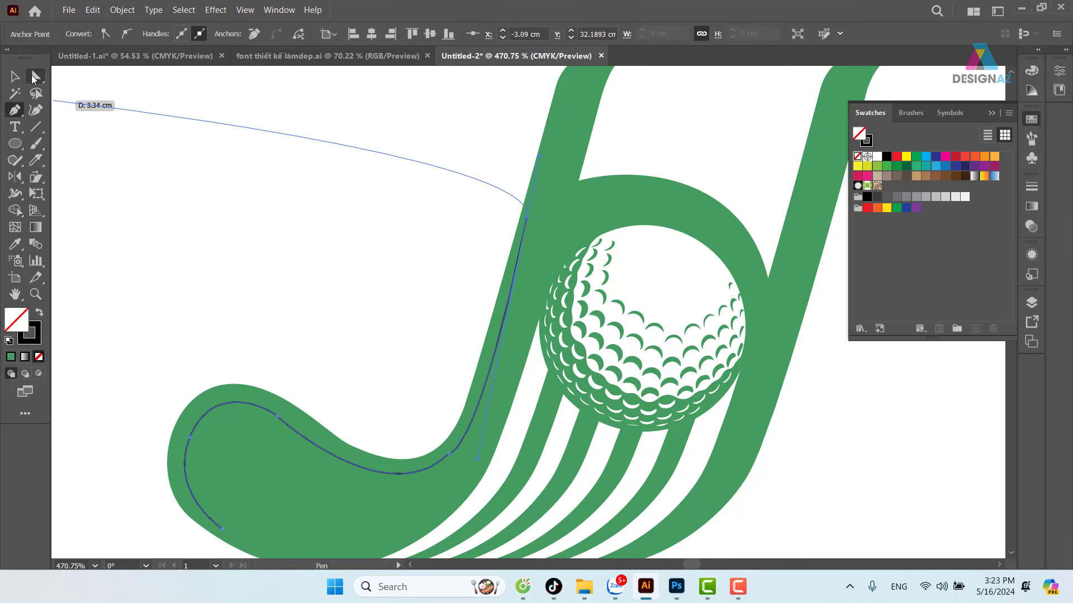
Step: Refine the curve's anchor and handles at the bend near the shaft
{"action": "left_click_drag", "start_coordinate": [321, 268], "coordinate": [345, 178]}
{"action": "mouse_move", "coordinate": [477, 369]}
{"action": "left_mouse_down"}
{"action": "mouse_move", "coordinate": [448, 418]}
{"action": "mouse_move", "coordinate": [404, 409]}
{"action": "left_mouse_up"}
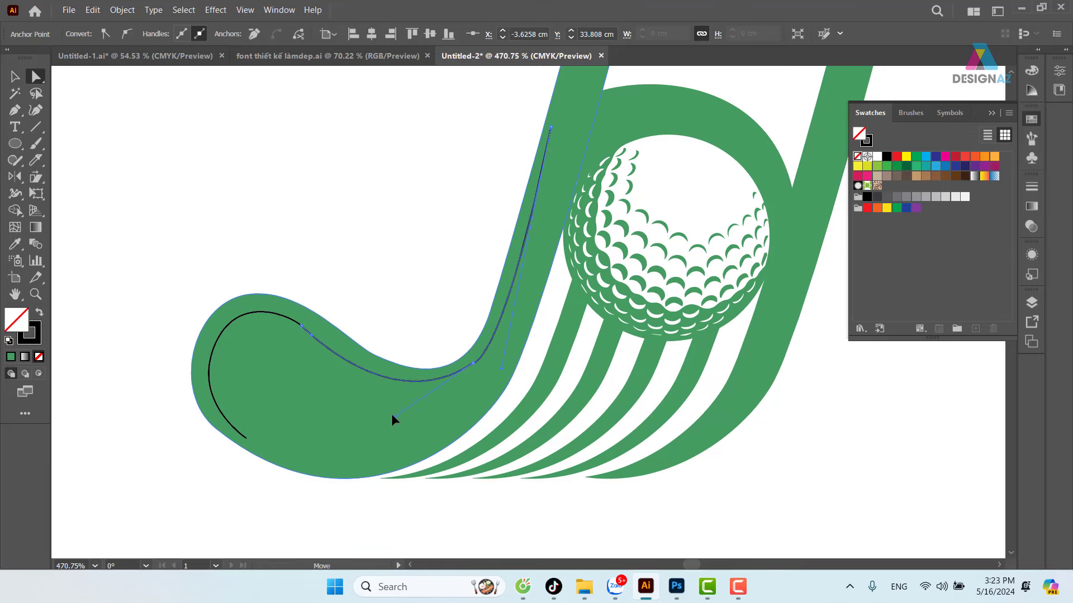
{"action": "left_click_drag", "start_coordinate": [473, 364], "coordinate": [470, 369]}
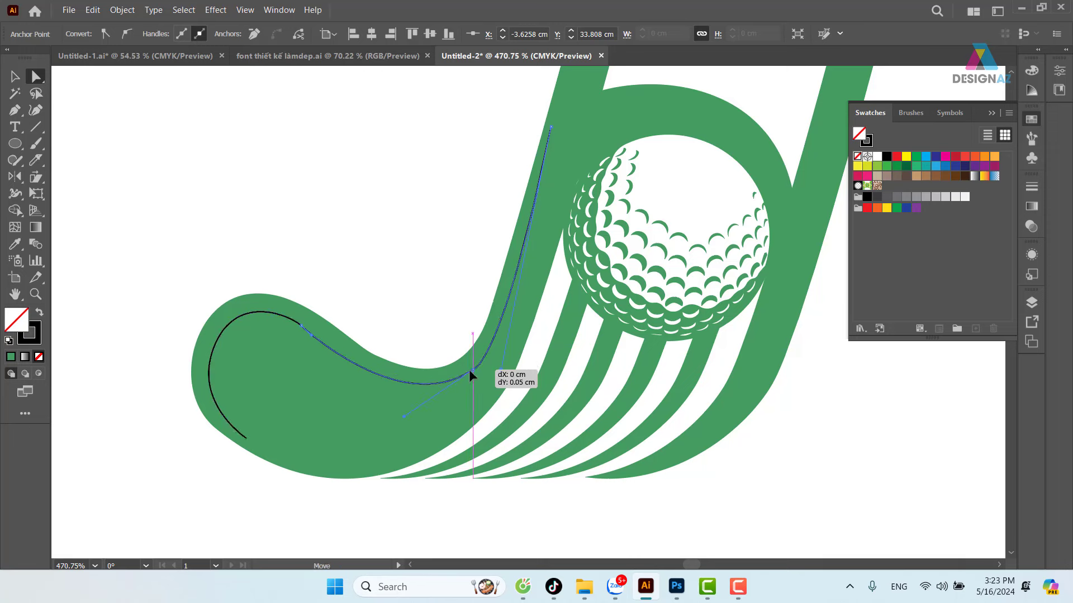
{"action": "left_click", "coordinate": [503, 371]}
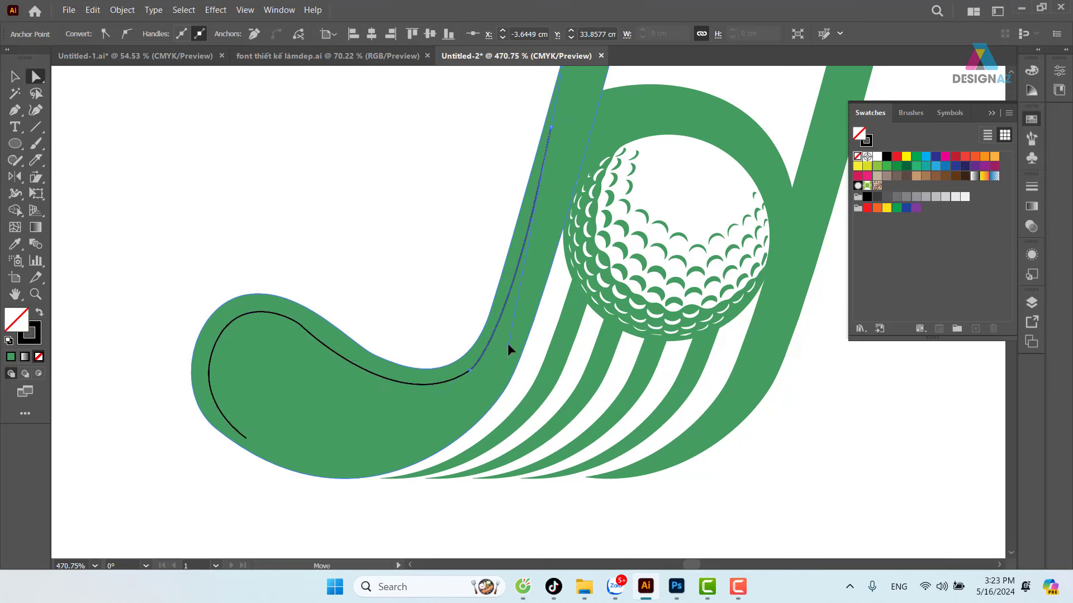
{"action": "left_click", "coordinate": [470, 371]}
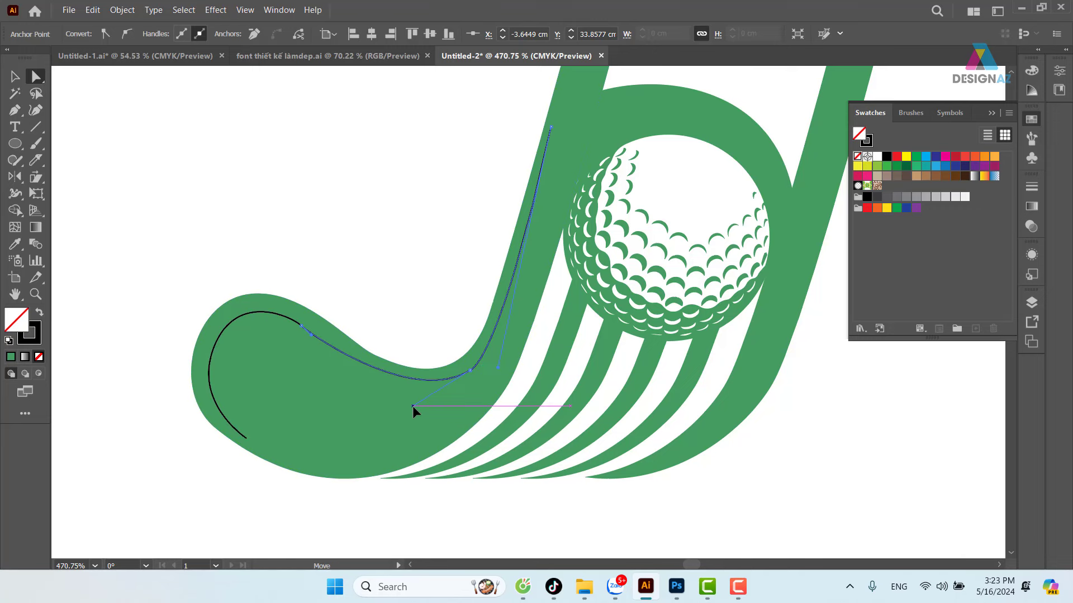
{"action": "left_click_drag", "start_coordinate": [402, 417], "coordinate": [404, 414]}
{"action": "scroll", "coordinate": [531, 343], "scroll_direction": "up", "scroll_amount": 1}
{"action": "scroll", "coordinate": [531, 343], "scroll_direction": "right", "scroll_amount": 1}
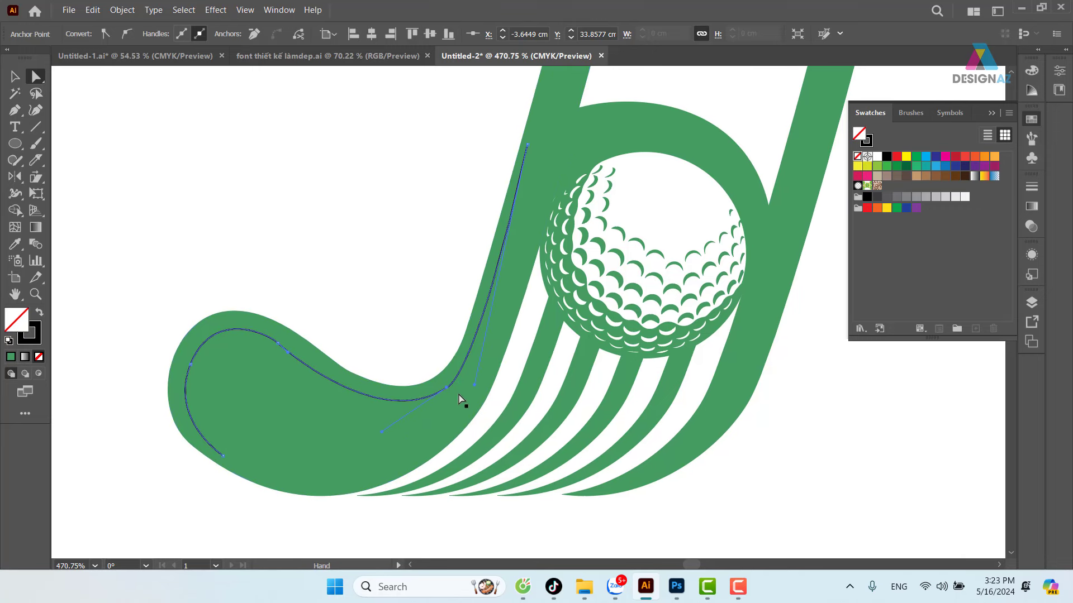
{"action": "left_click", "coordinate": [15, 160]}
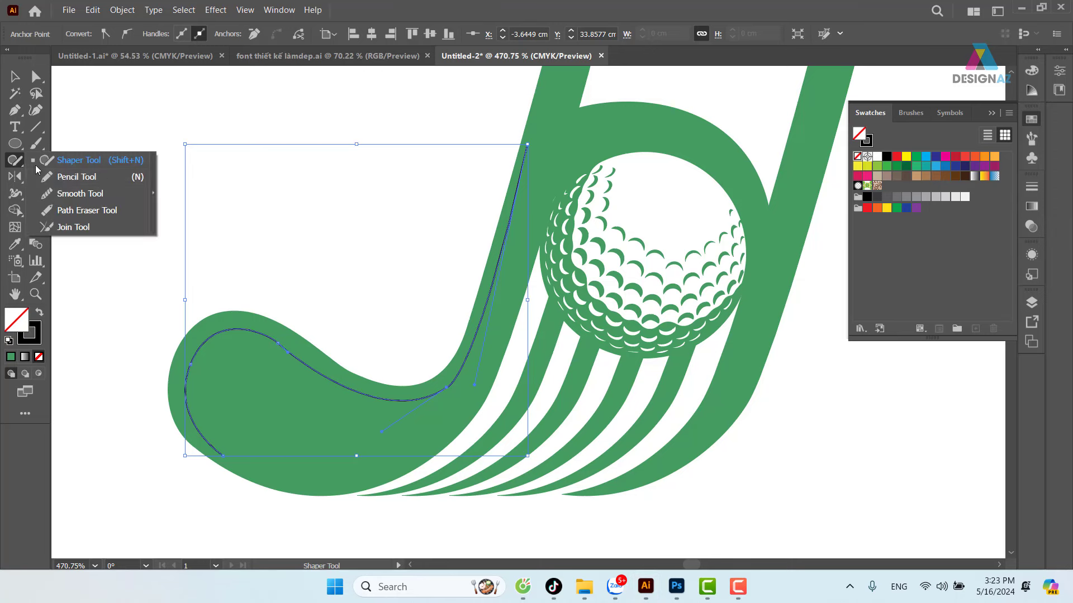
{"action": "left_click", "coordinate": [77, 194]}
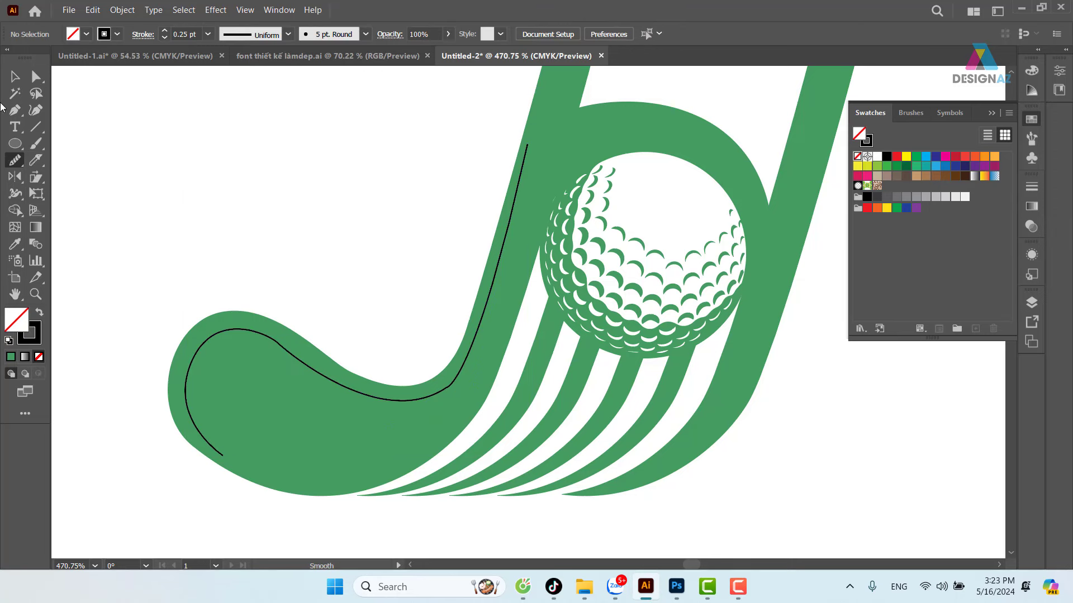
Step: Smooth the curve's bend near the shaft with the Smooth tool
{"action": "left_click", "coordinate": [15, 76]}
{"action": "left_click", "coordinate": [456, 380]}
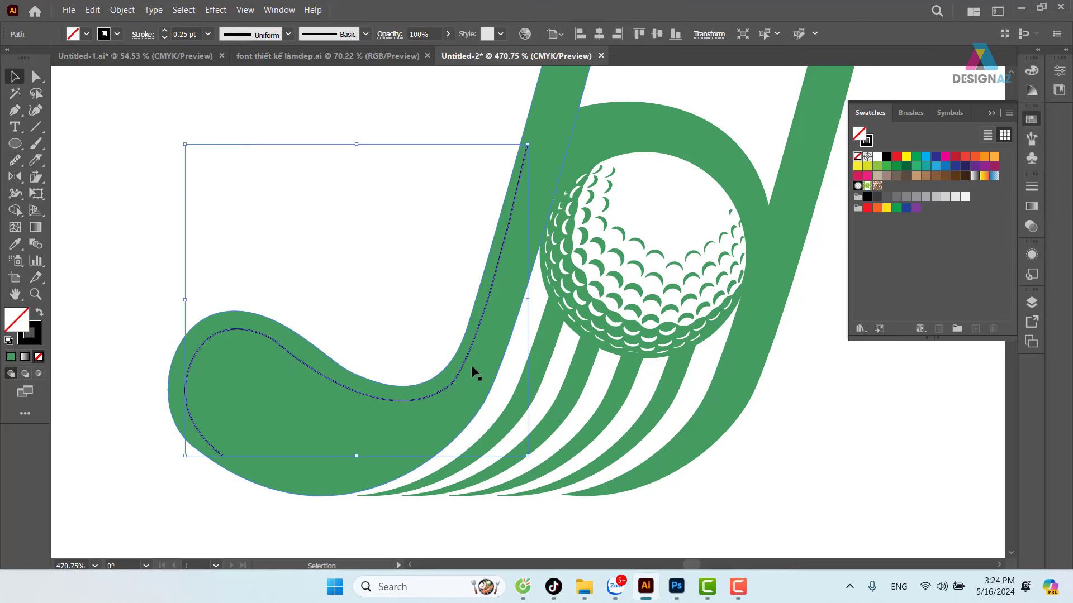
{"action": "left_click", "coordinate": [15, 160]}
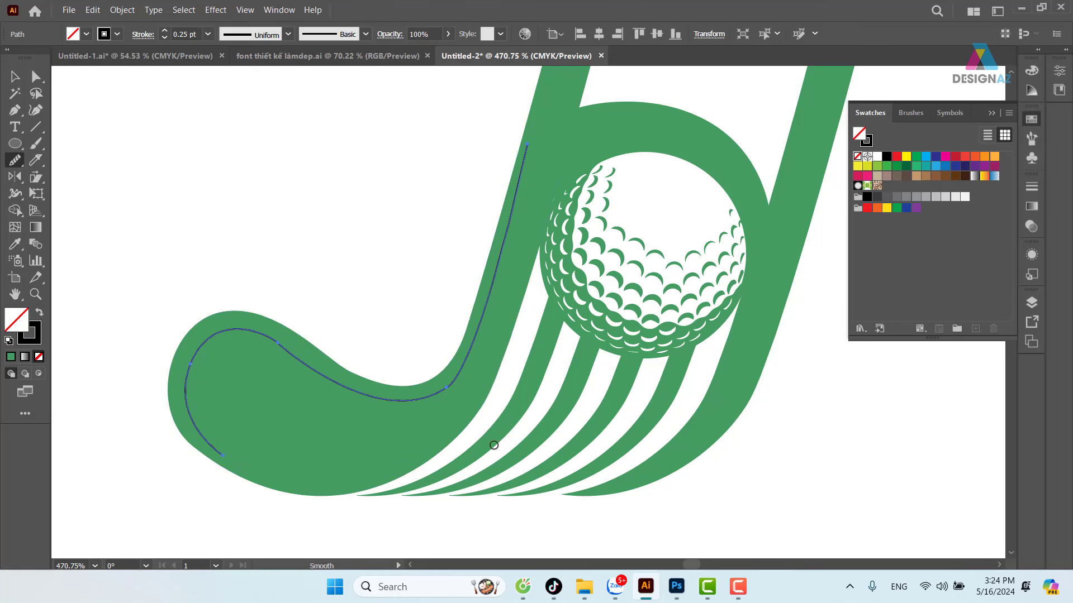
{"action": "left_click_drag", "start_coordinate": [457, 382], "coordinate": [441, 389]}
Step: Draw a second parallel Pen curve from the top endpoint down to the club's bottom tip
{"action": "key", "text": "p"}
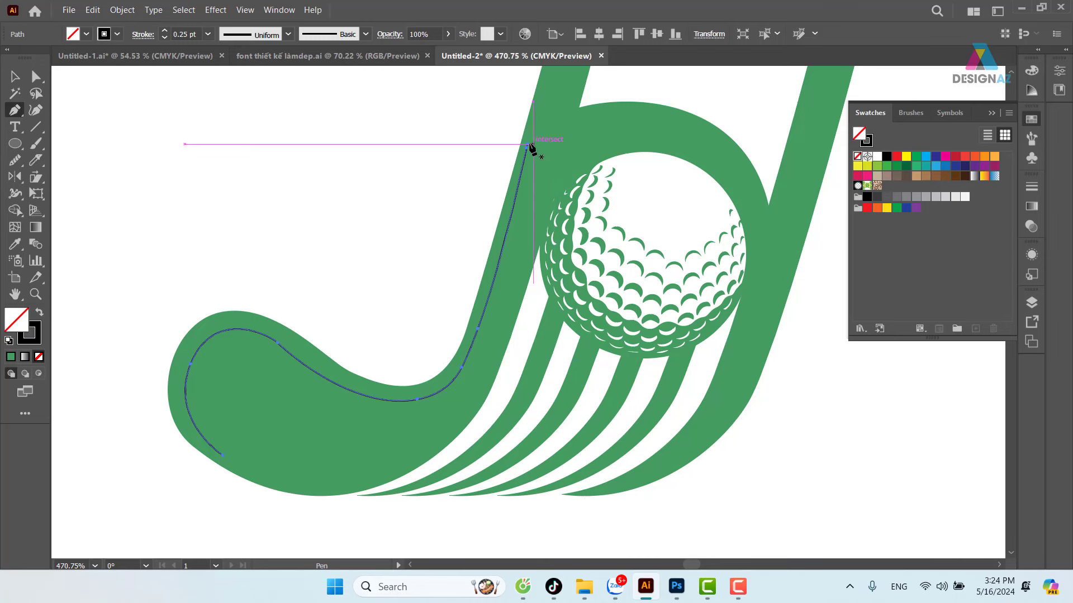
{"action": "left_click", "coordinate": [526, 146]}
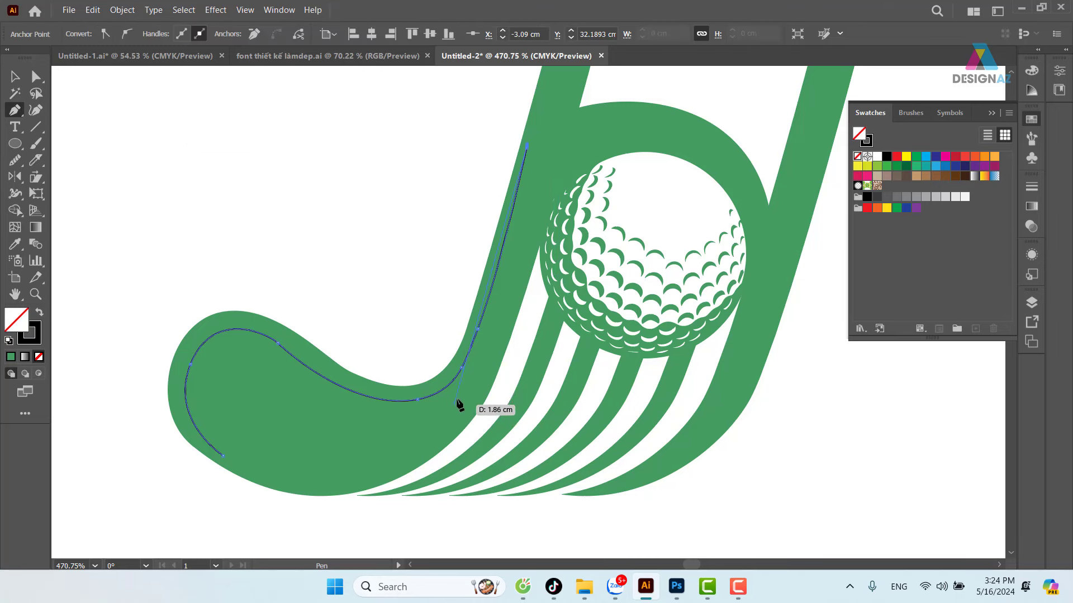
{"action": "left_click_drag", "start_coordinate": [461, 386], "coordinate": [444, 418]}
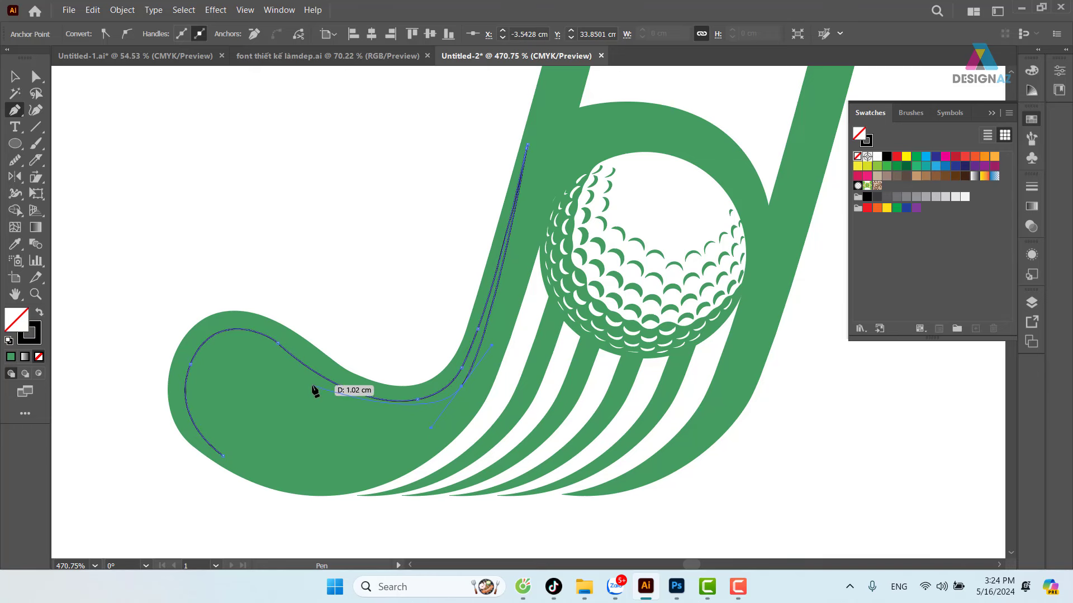
{"action": "left_click_drag", "start_coordinate": [313, 387], "coordinate": [281, 356]}
{"action": "left_click_drag", "start_coordinate": [209, 361], "coordinate": [196, 388]}
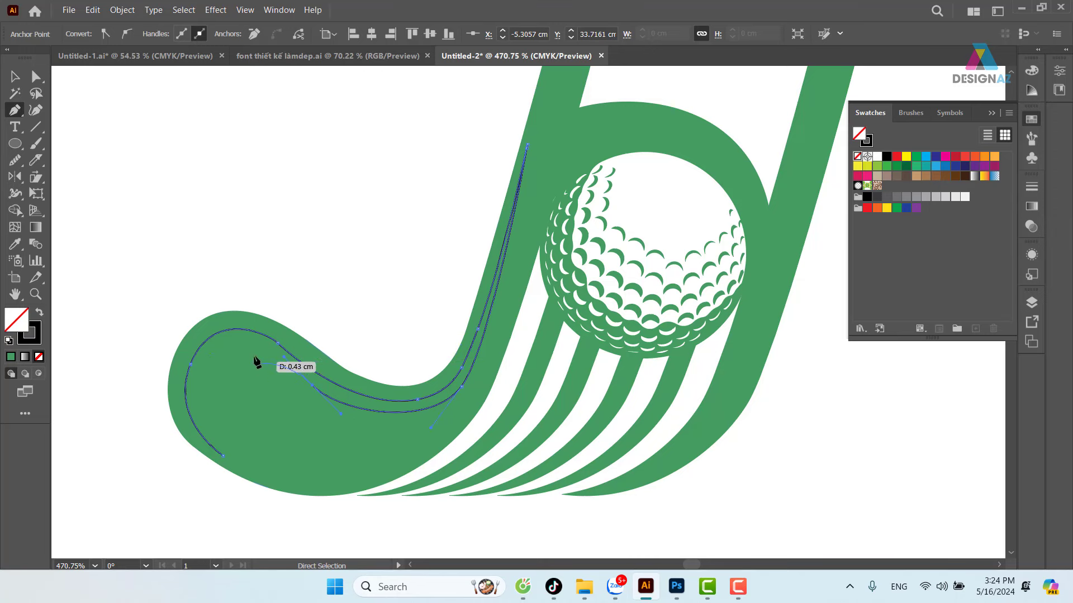
{"action": "left_click", "coordinate": [290, 368], "text": "ctrl"}
{"action": "mouse_move", "coordinate": [282, 355]}
{"action": "left_mouse_down"}
{"action": "mouse_move", "coordinate": [205, 371]}
{"action": "mouse_move", "coordinate": [201, 393]}
{"action": "mouse_move", "coordinate": [243, 483]}
{"action": "left_mouse_up"}
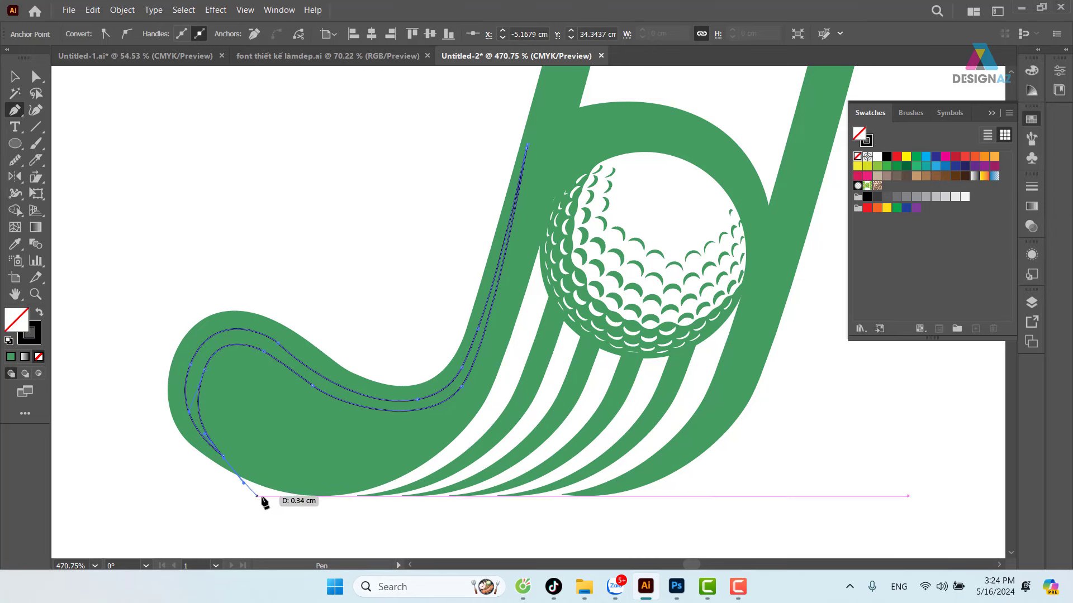
{"action": "left_click", "coordinate": [20, 79]}
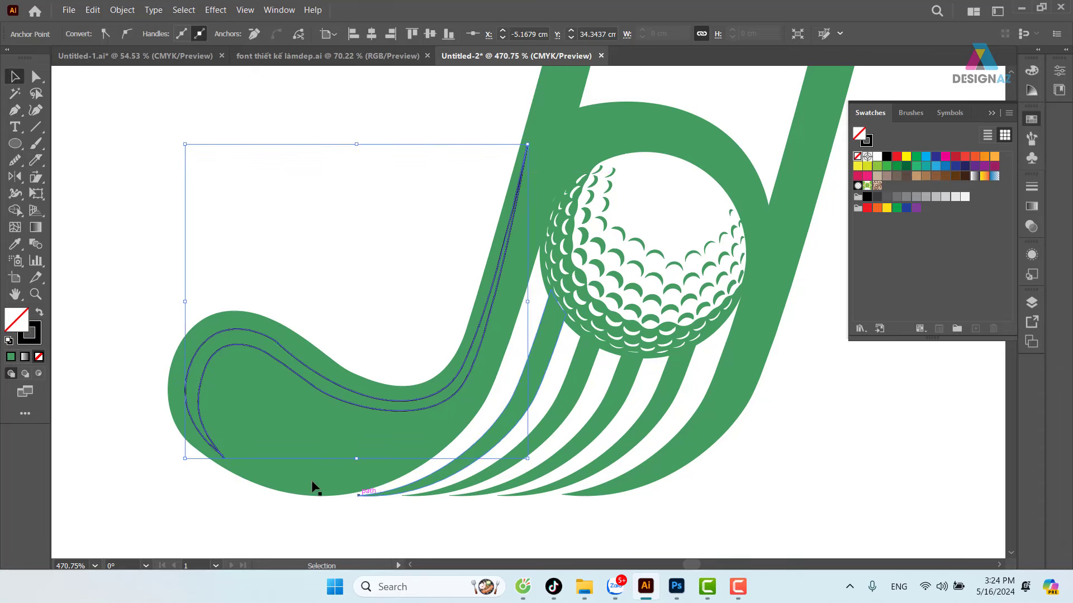
Step: Zoom in on the club head and move the bottom joining anchor upward
{"action": "key", "text": "z"}
{"action": "left_click", "coordinate": [321, 434]}
{"action": "left_click_drag", "start_coordinate": [321, 434], "coordinate": [334, 376]}
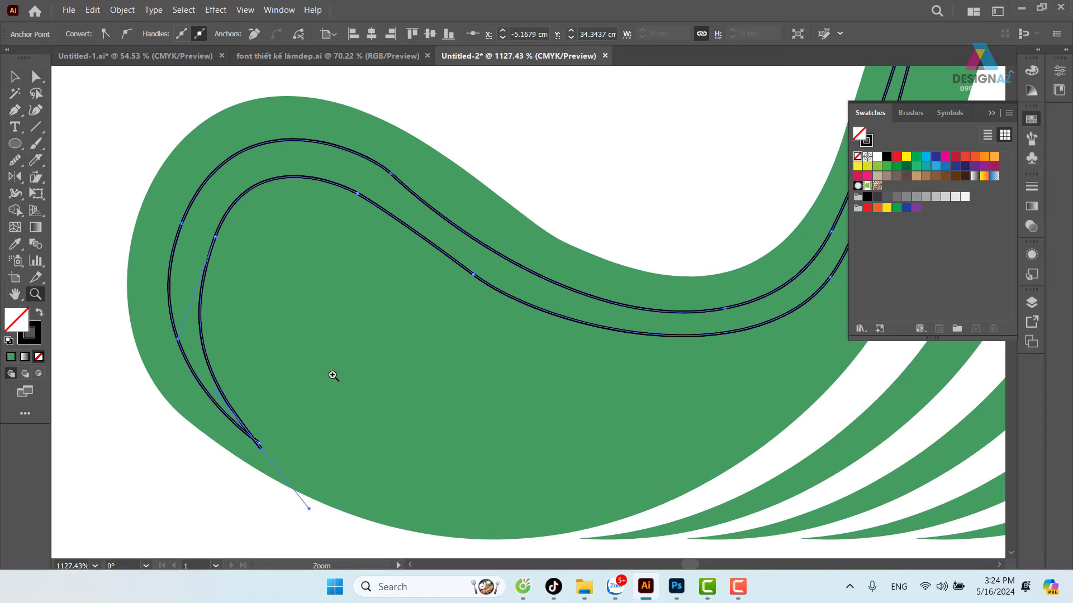
{"action": "left_click", "coordinate": [36, 76]}
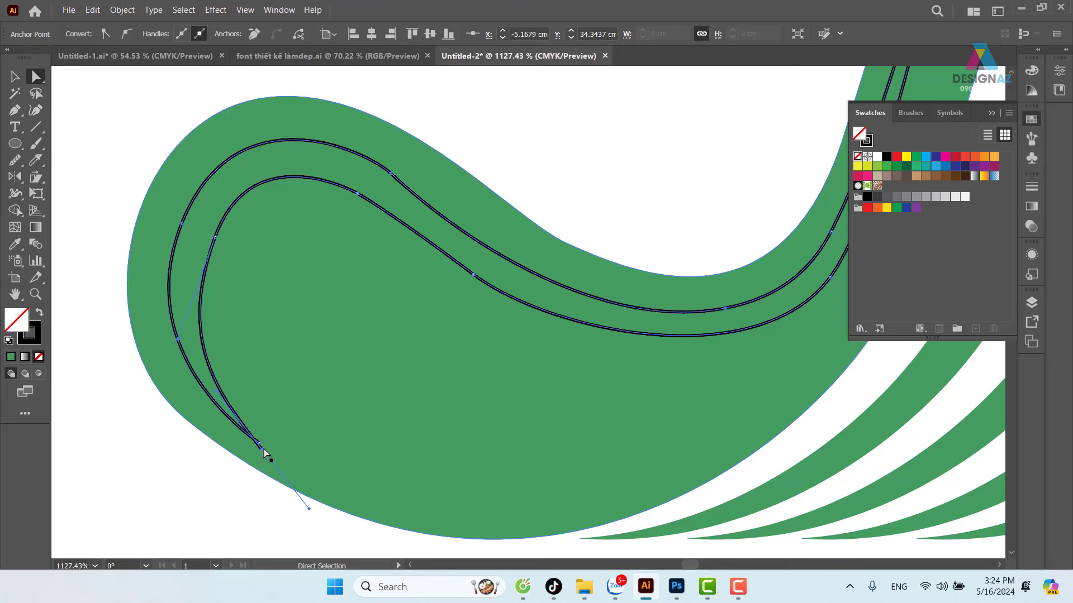
{"action": "left_click_drag", "start_coordinate": [265, 452], "coordinate": [259, 446]}
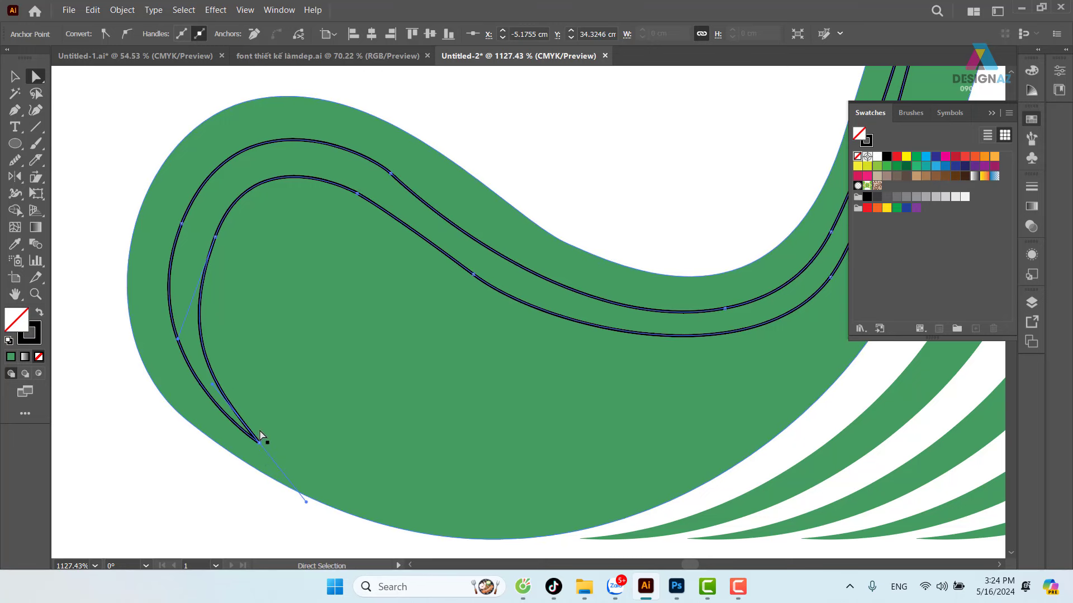
Step: Swap the path's fill and stroke and fill the stripe with white
{"action": "left_click", "coordinate": [235, 249]}
{"action": "key", "text": "v"}
{"action": "left_click", "coordinate": [226, 225]}
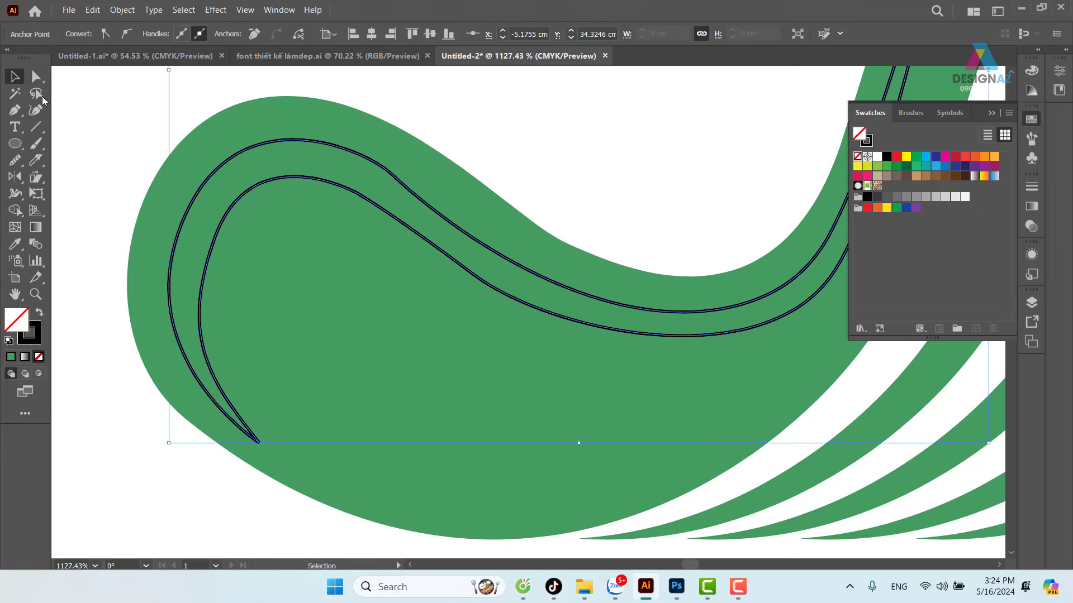
{"action": "key", "text": "shift+x"}
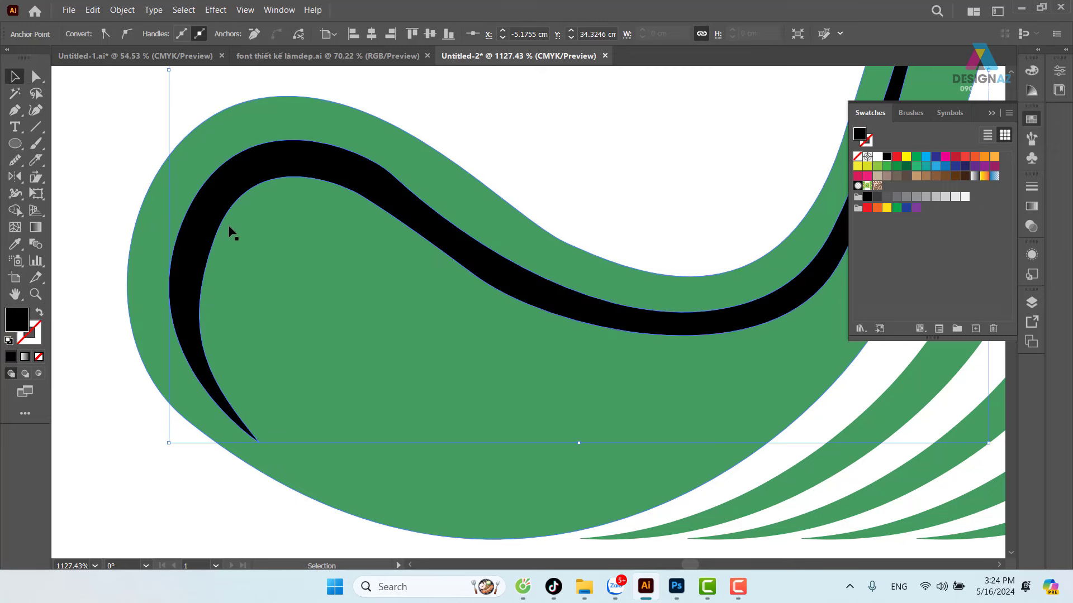
{"action": "left_click", "coordinate": [876, 162]}
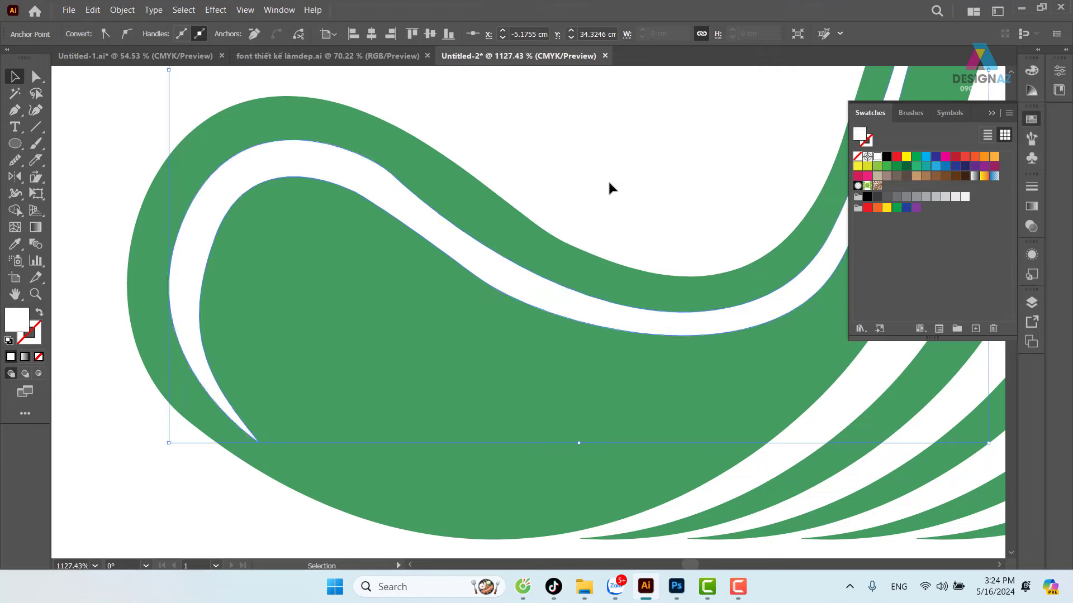
{"action": "left_click", "coordinate": [505, 199]}
{"action": "scroll", "coordinate": [395, 196], "scroll_direction": "right", "scroll_amount": 3}
Step: Reshape the white stripe's lower and left curves with Direct Selection
{"action": "left_click", "coordinate": [35, 76]}
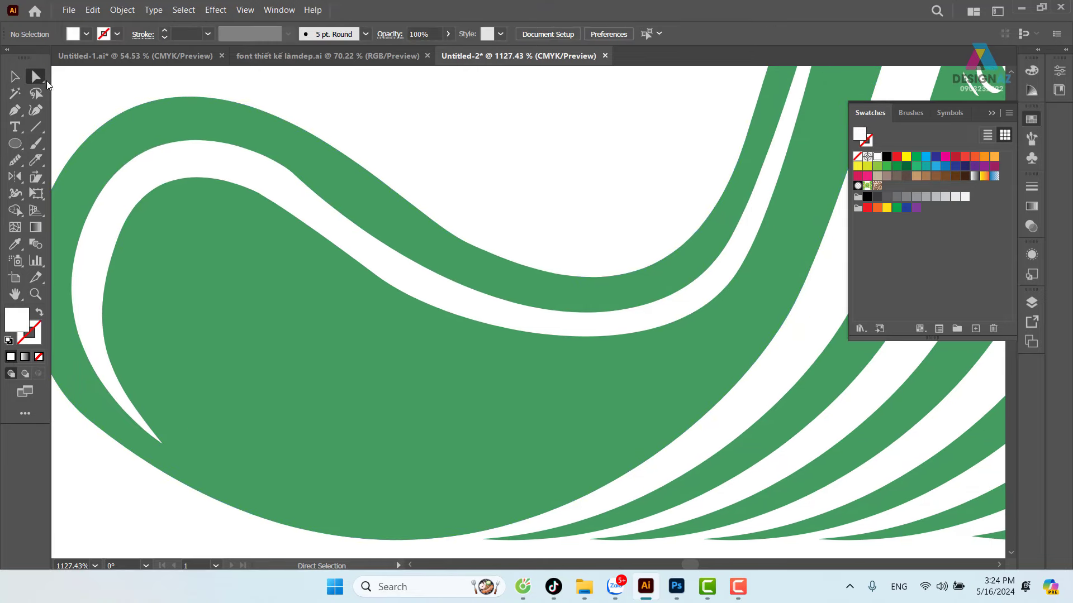
{"action": "mouse_move", "coordinate": [295, 174]}
{"action": "left_mouse_down"}
{"action": "mouse_move", "coordinate": [377, 258]}
{"action": "mouse_move", "coordinate": [419, 269]}
{"action": "left_mouse_up"}
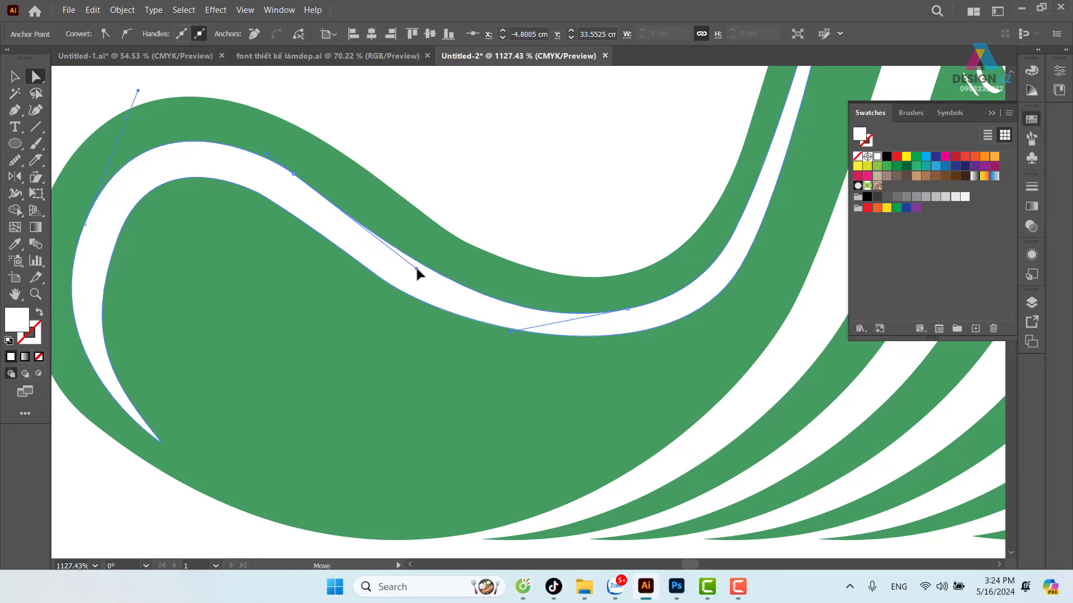
{"action": "left_click_drag", "start_coordinate": [592, 337], "coordinate": [474, 352]}
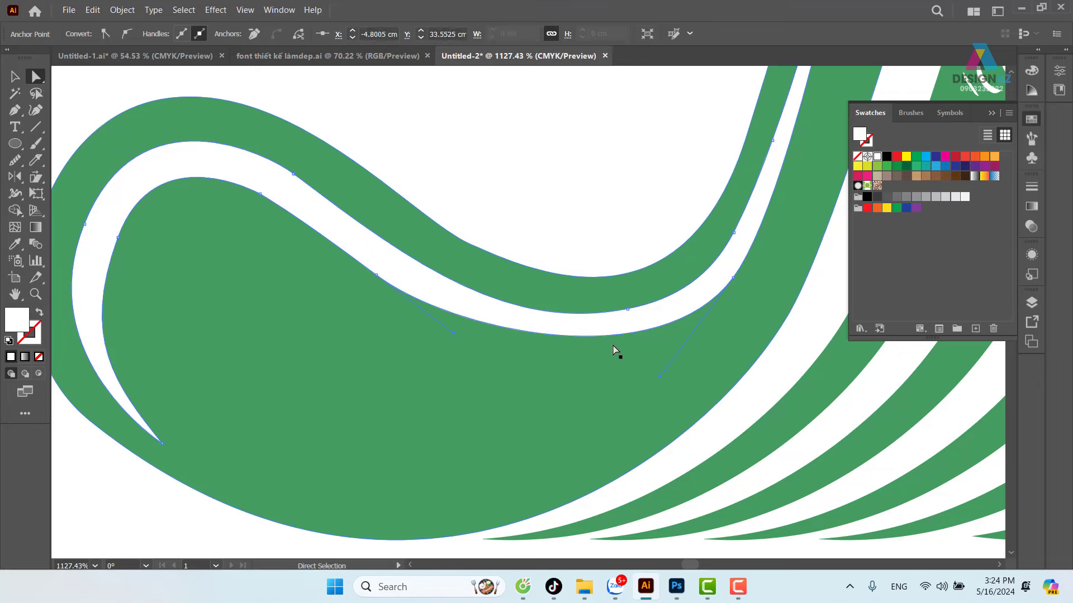
{"action": "left_click", "coordinate": [487, 356]}
{"action": "left_click", "coordinate": [118, 238]}
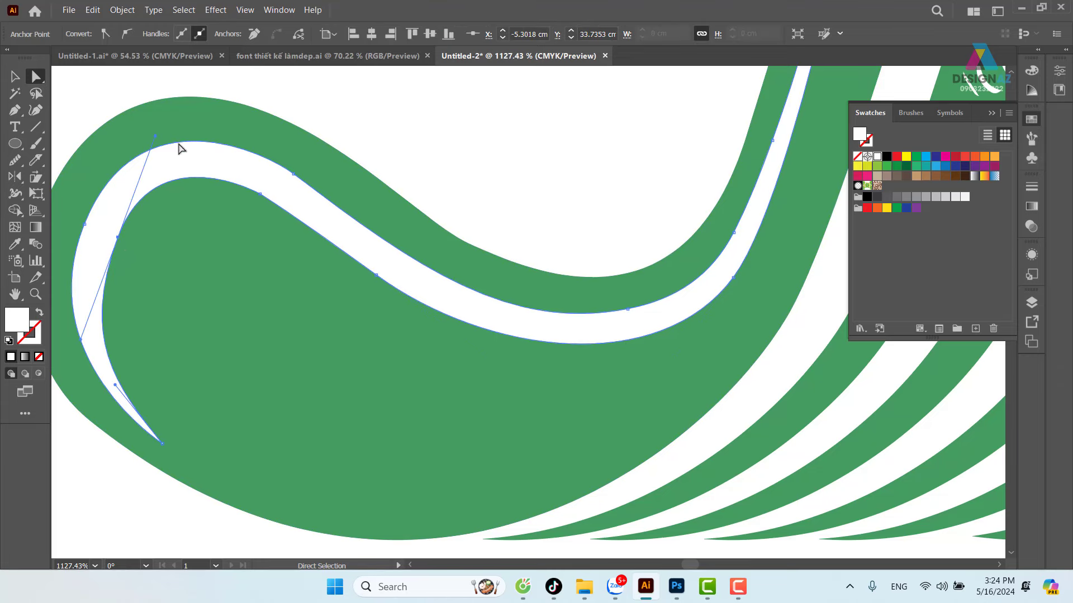
{"action": "left_click_drag", "start_coordinate": [155, 136], "coordinate": [162, 143]}
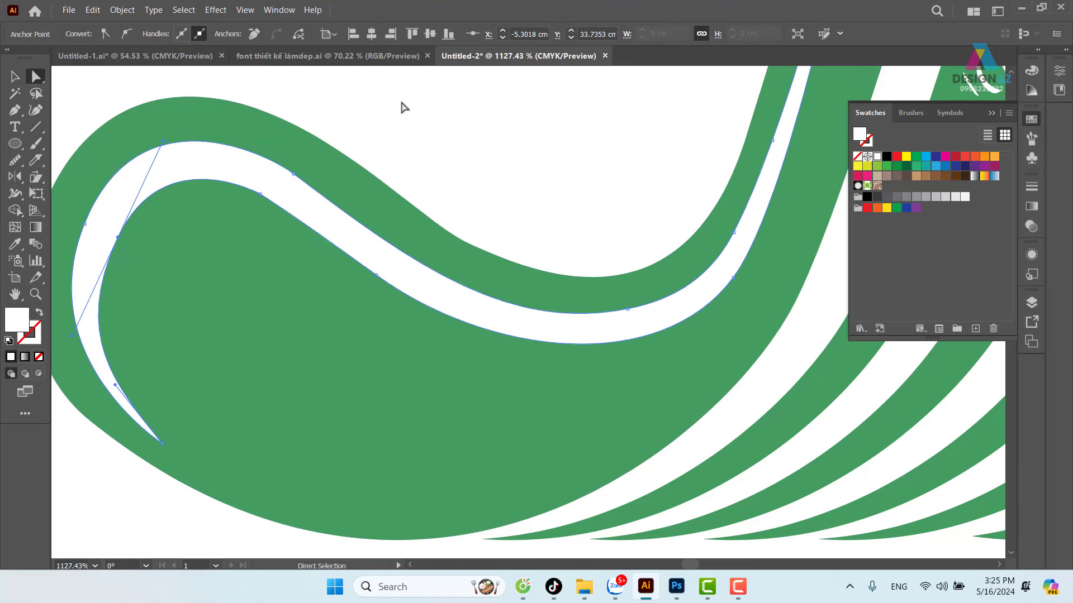
{"action": "left_click", "coordinate": [500, 190]}
Step: Nudge a stripe anchor near the club head and ball into place
{"action": "key", "text": "ctrl+minus"}
{"action": "key", "text": "ctrl+minus"}
{"action": "key", "text": "ctrl+minus"}
{"action": "key", "text": "ctrl+minus"}
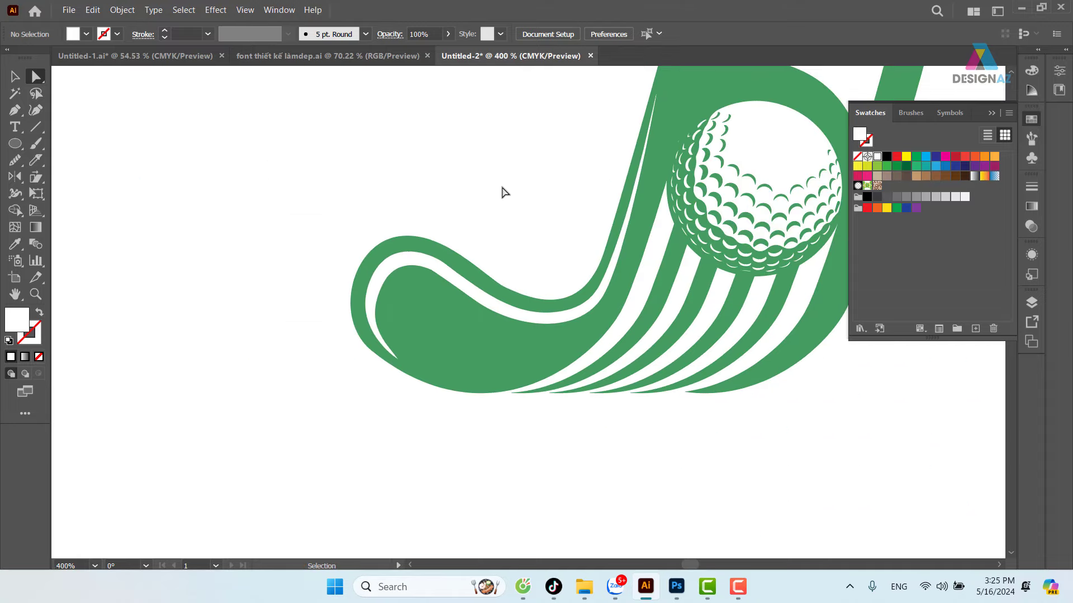
{"action": "key", "text": "ctrl+minus"}
{"action": "key", "text": "z"}
{"action": "left_click_drag", "start_coordinate": [605, 288], "coordinate": [702, 312]}
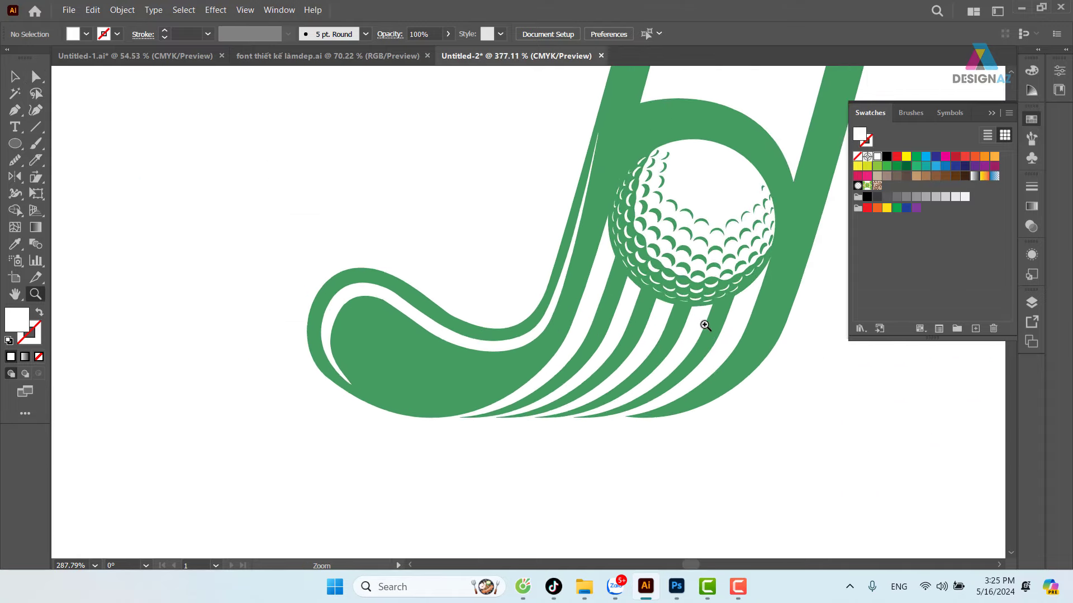
{"action": "left_click_drag", "start_coordinate": [448, 342], "coordinate": [420, 307]}
{"action": "left_click", "coordinate": [43, 77]}
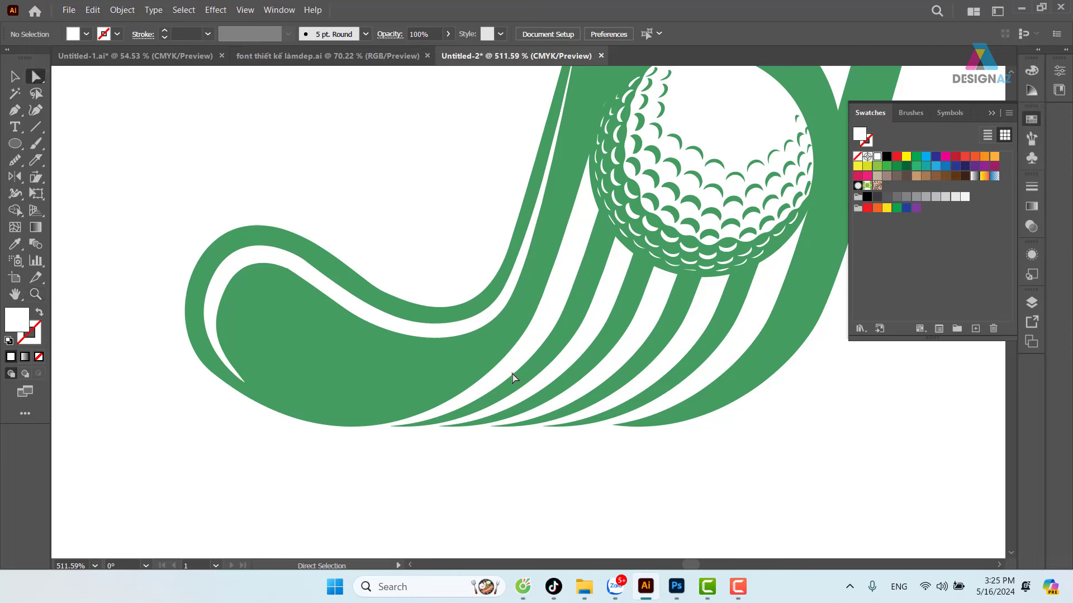
{"action": "left_click", "coordinate": [504, 307]}
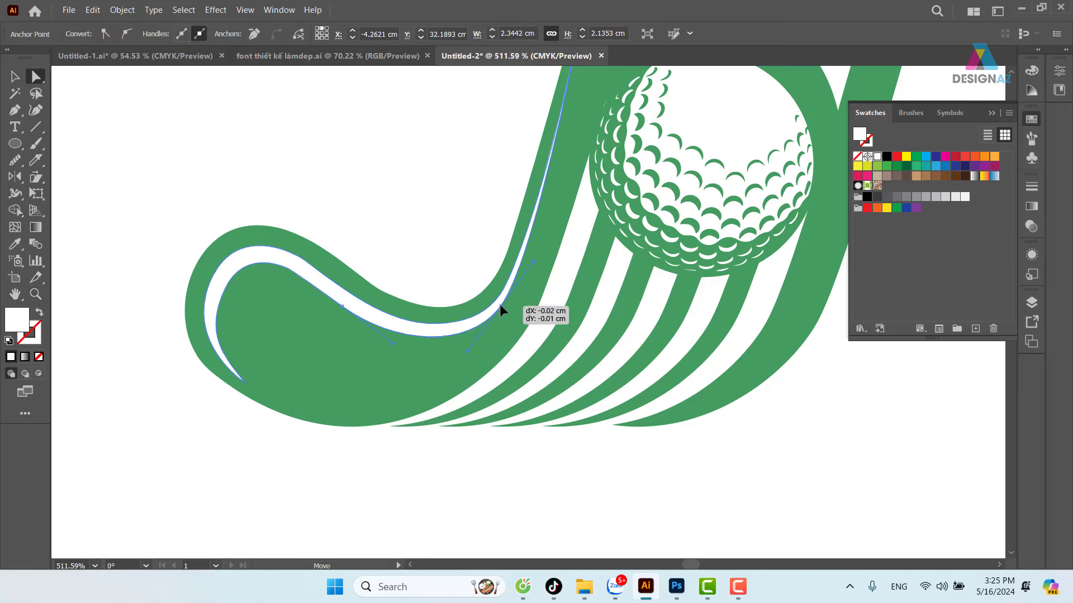
{"action": "left_click_drag", "start_coordinate": [504, 311], "coordinate": [505, 278]}
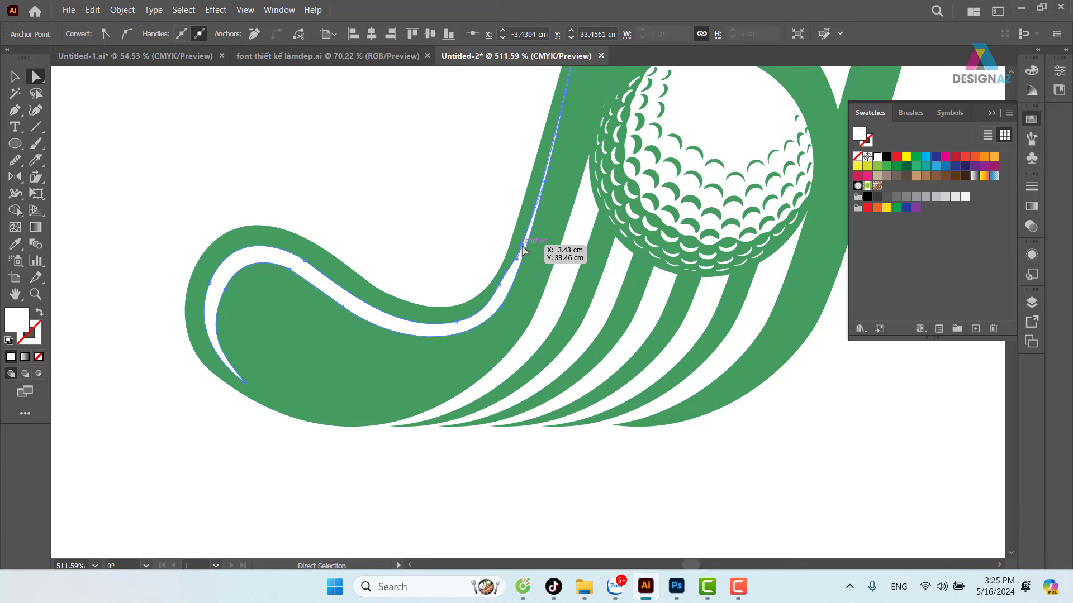
Step: Refine the stripe's anchors and handles where it bends up into the shaft
{"action": "key", "text": "p"}
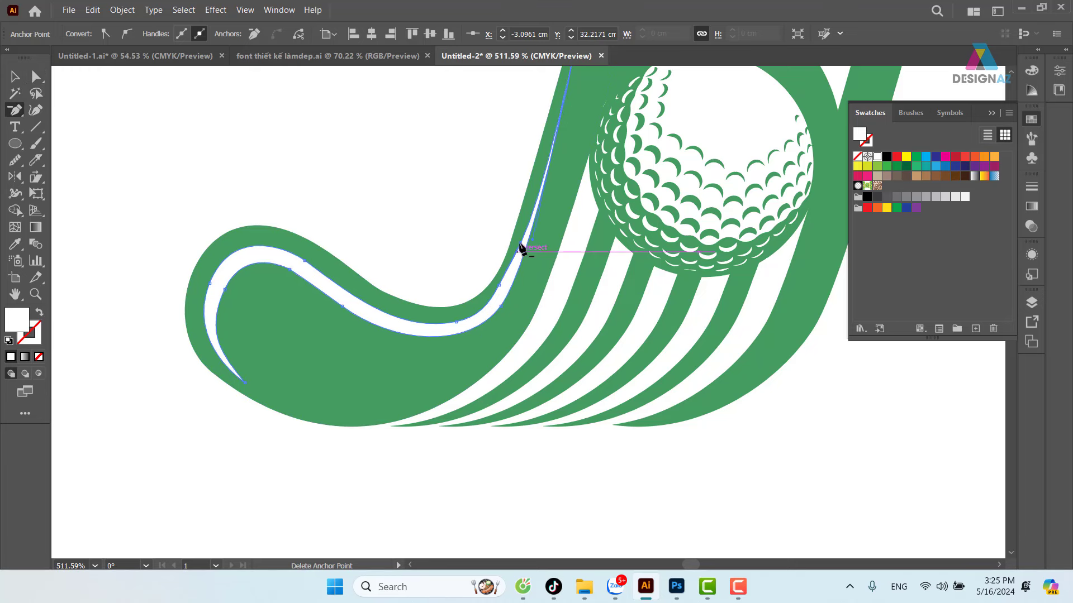
{"action": "left_click_drag", "start_coordinate": [570, 156], "coordinate": [550, 238]}
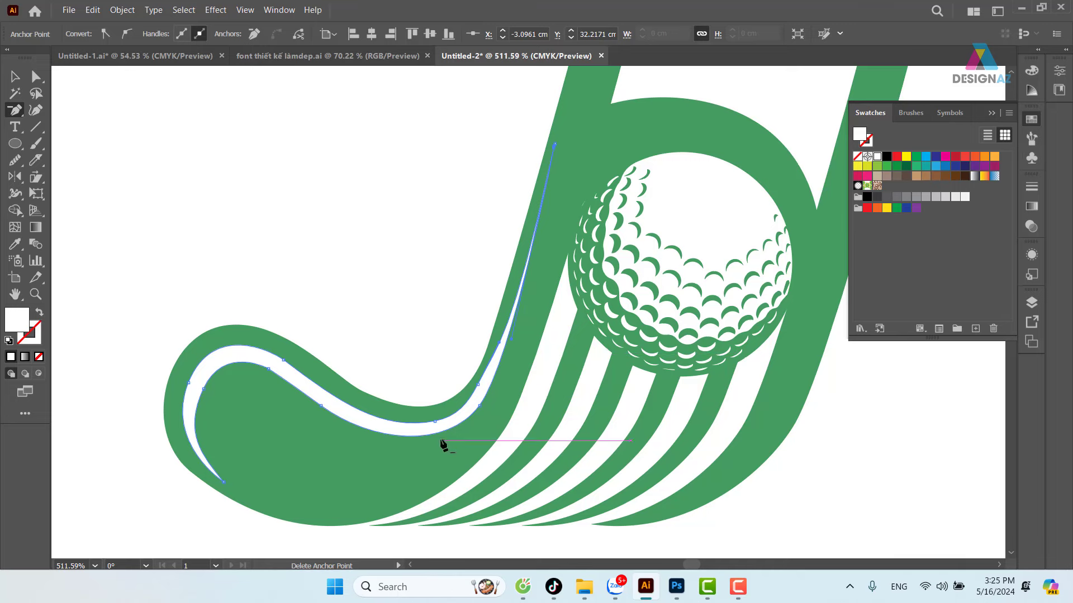
{"action": "key", "text": "v"}
{"action": "key", "text": "a"}
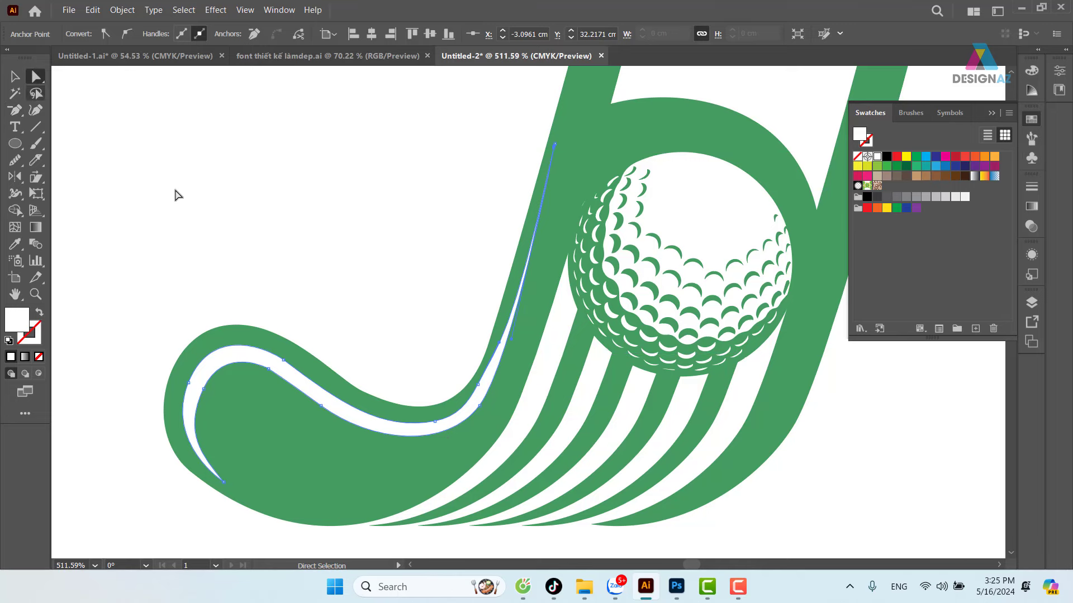
{"action": "left_click", "coordinate": [435, 424]}
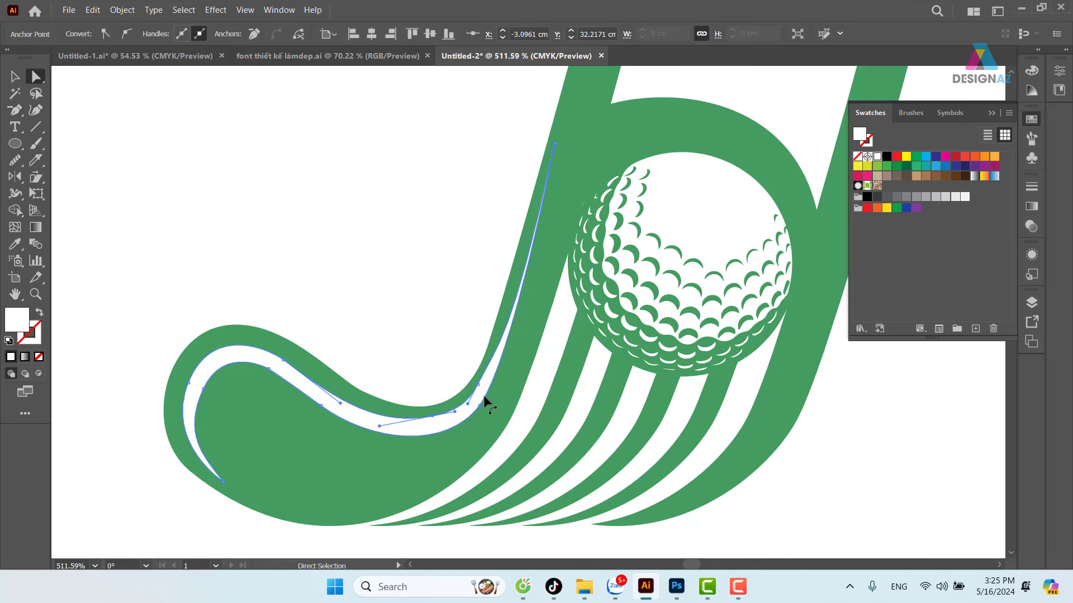
{"action": "left_click_drag", "start_coordinate": [478, 390], "coordinate": [479, 396]}
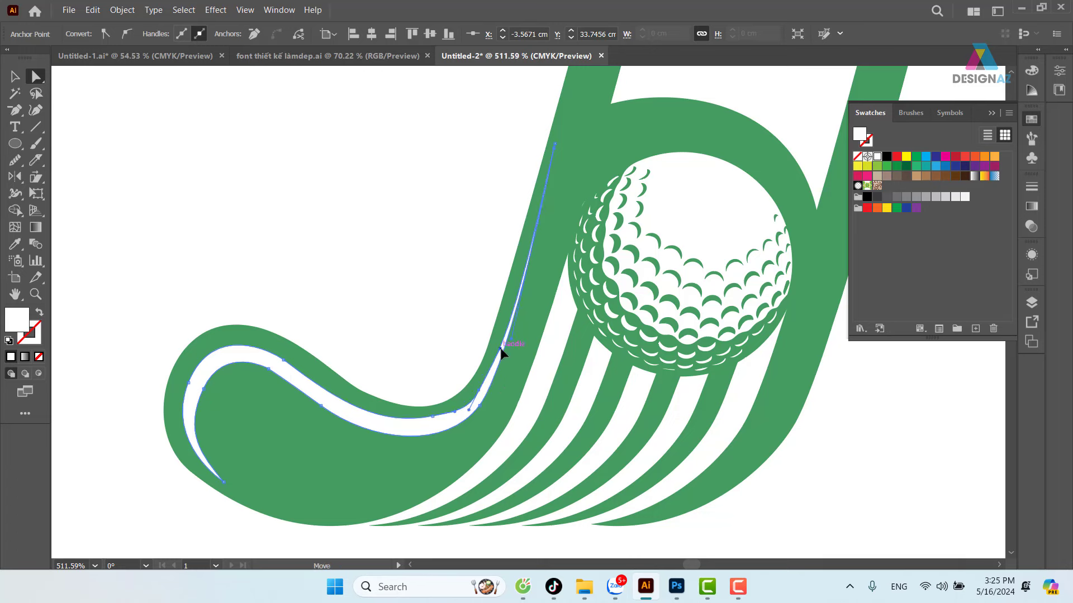
{"action": "left_click_drag", "start_coordinate": [500, 352], "coordinate": [513, 299]}
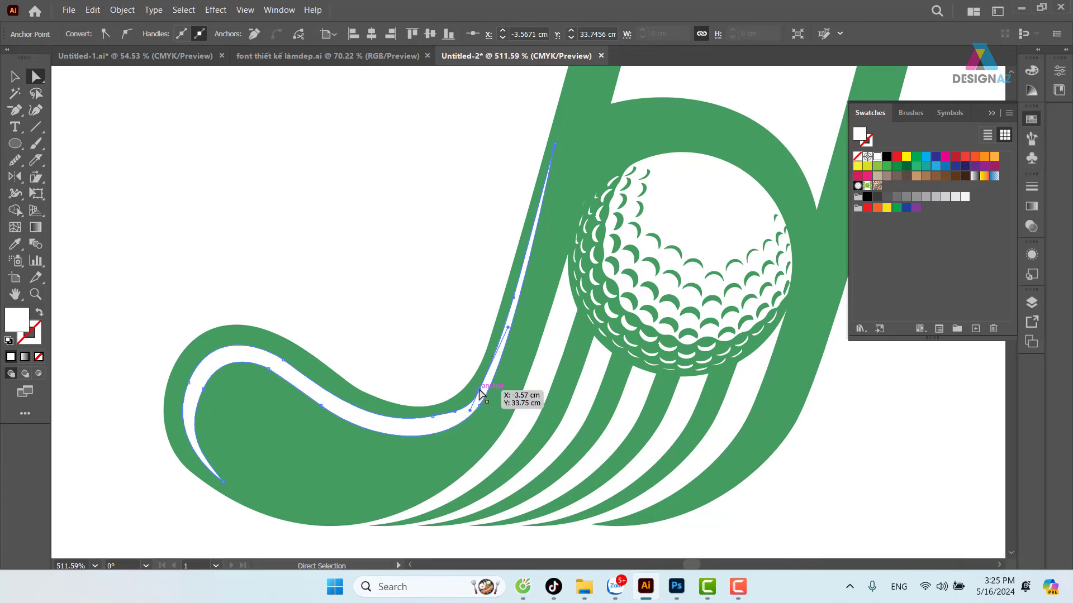
{"action": "left_click_drag", "start_coordinate": [479, 392], "coordinate": [472, 410]}
{"action": "left_click_drag", "start_coordinate": [507, 332], "coordinate": [511, 330]}
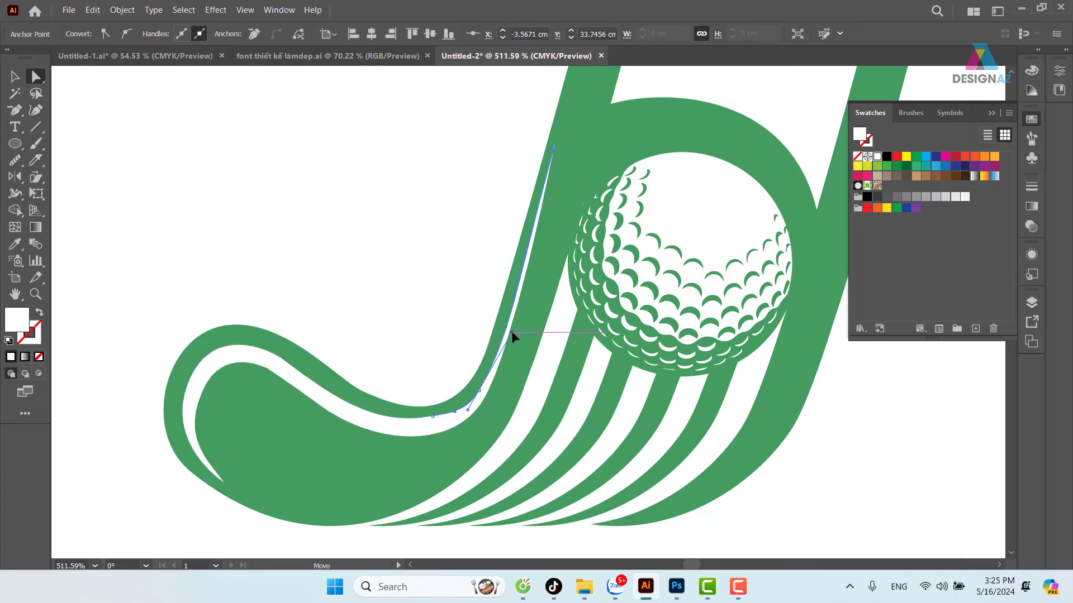
{"action": "left_click_drag", "start_coordinate": [433, 417], "coordinate": [447, 420]}
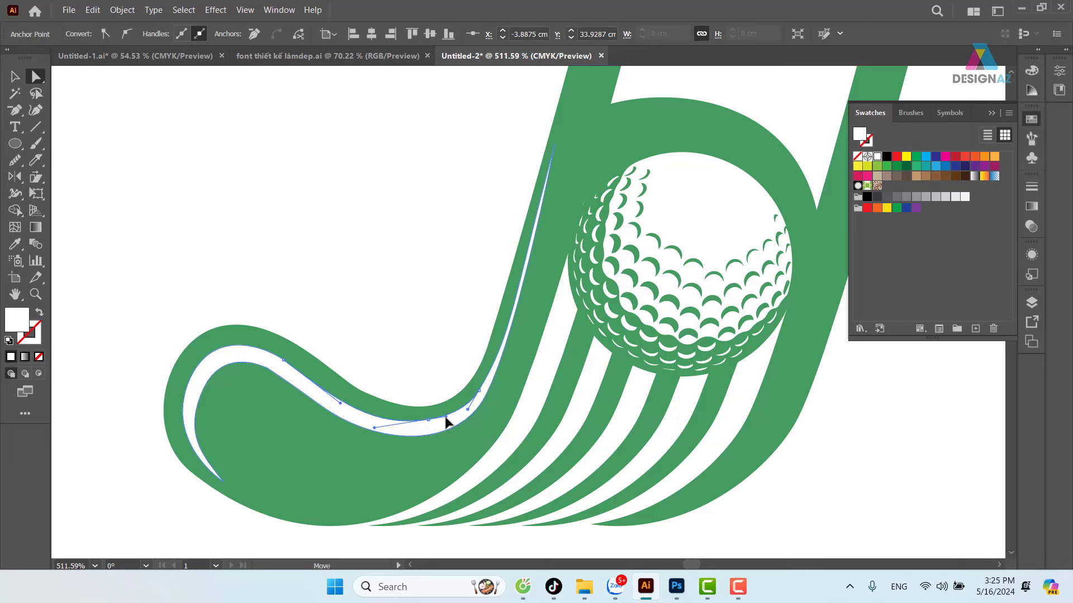
{"action": "left_click", "coordinate": [358, 306]}
Step: Drag the upper-left anchor handles so the stripe's outer hook edge forms a smoother tapering arc
{"action": "key", "text": "z"}
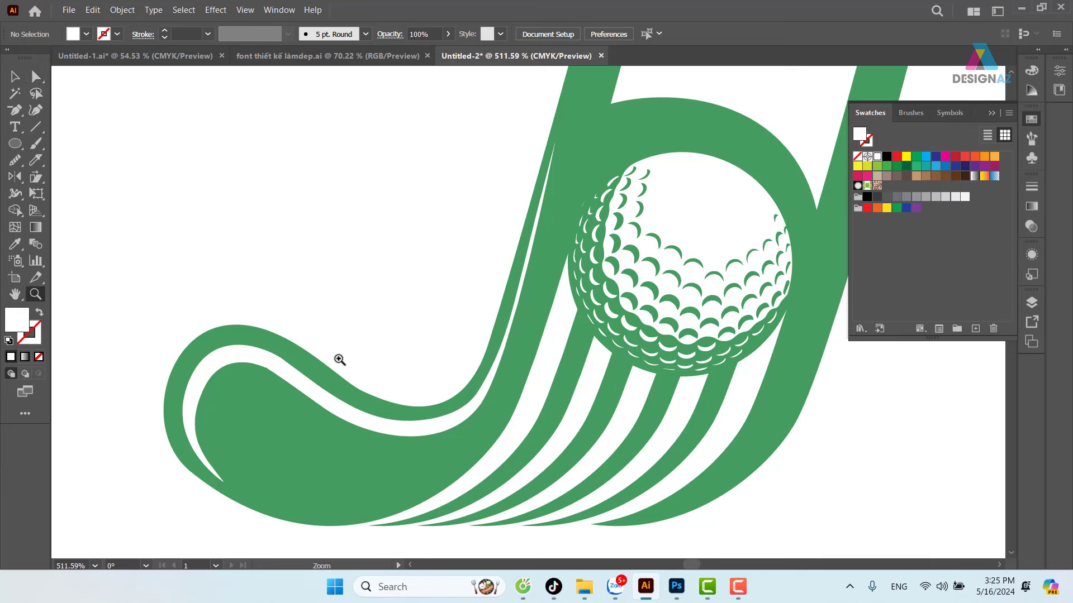
{"action": "left_click", "coordinate": [323, 391]}
{"action": "left_click", "coordinate": [35, 76]}
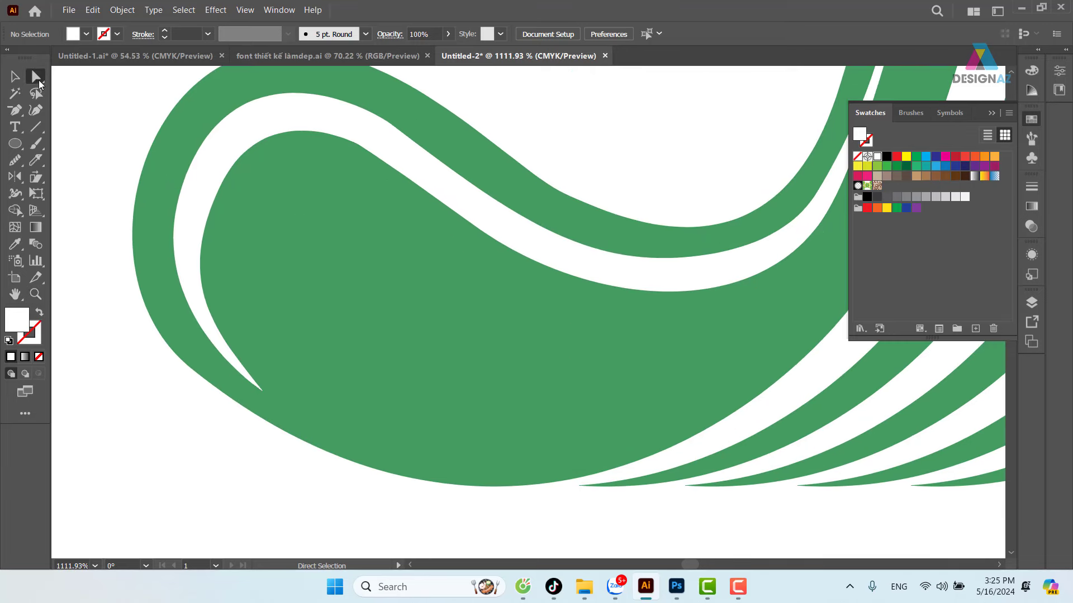
{"action": "left_click", "coordinate": [222, 188]}
{"action": "left_click", "coordinate": [219, 189]}
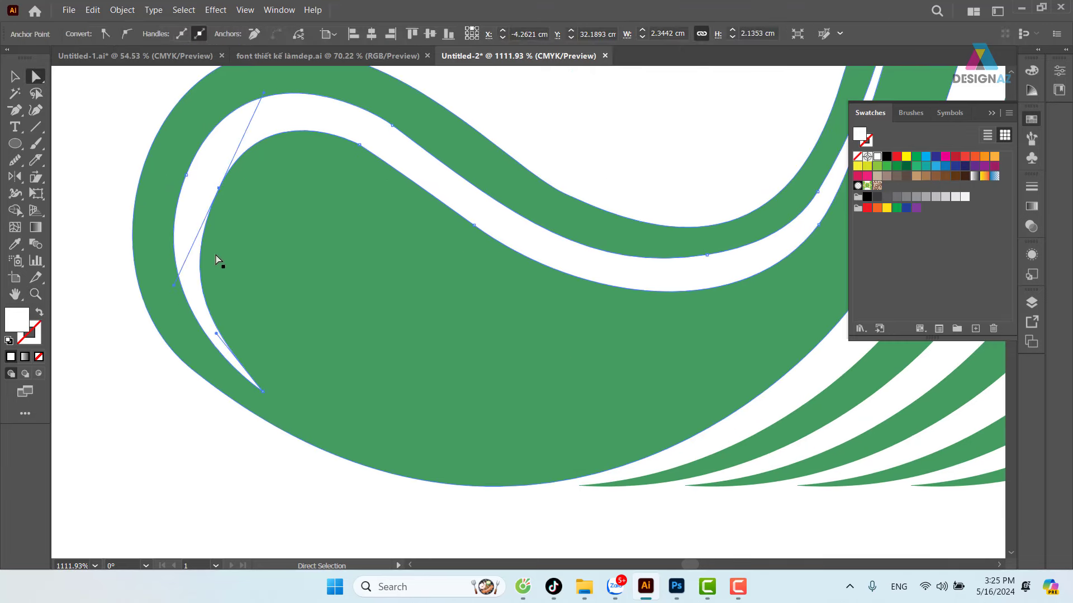
{"action": "left_click_drag", "start_coordinate": [192, 257], "coordinate": [189, 268]}
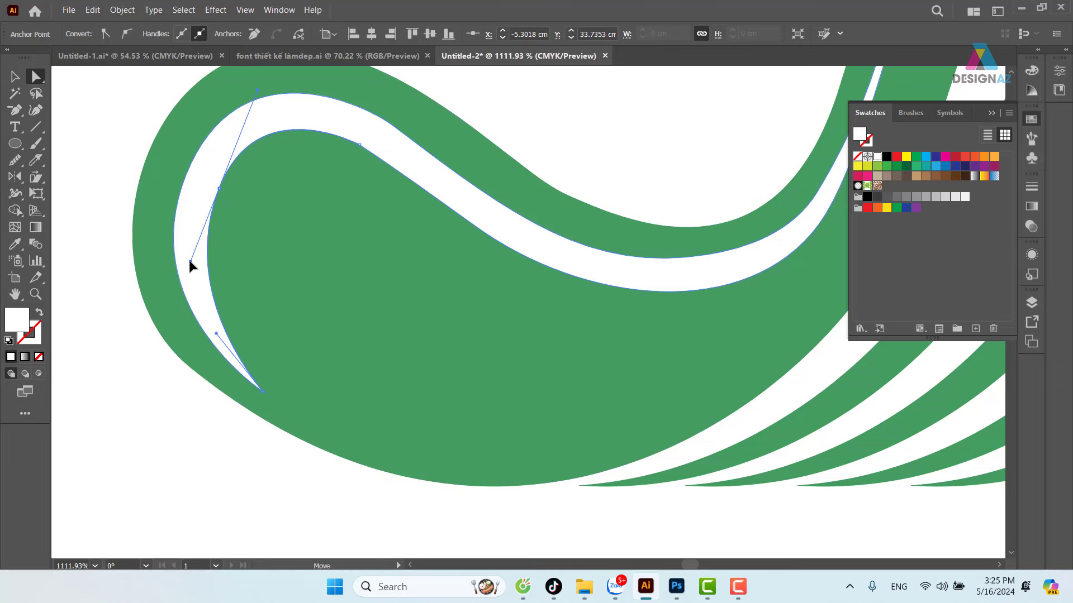
{"action": "left_click_drag", "start_coordinate": [192, 180], "coordinate": [146, 298]}
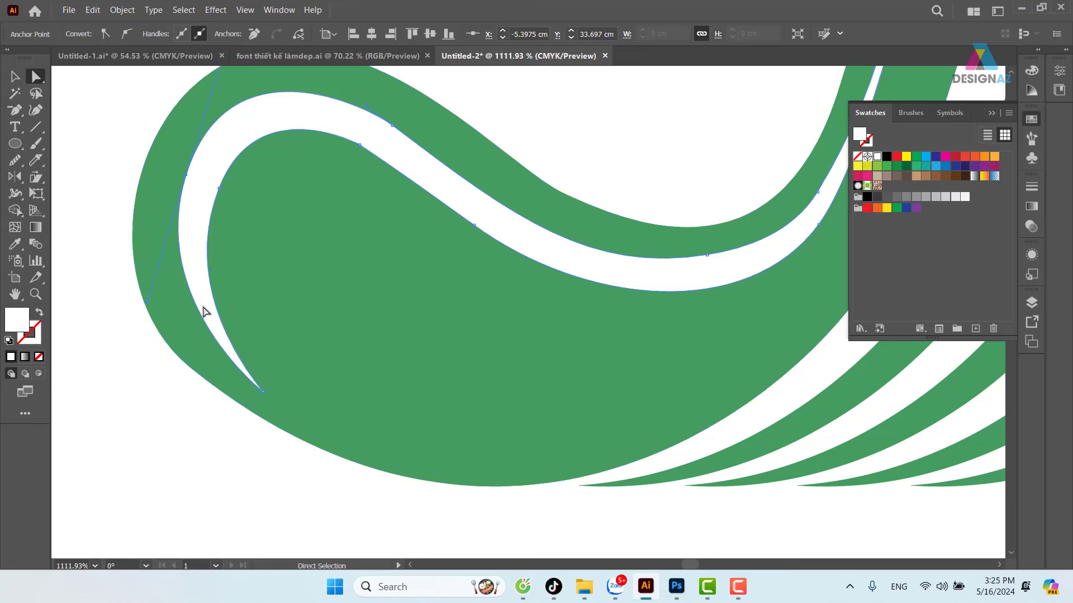
{"action": "left_click", "coordinate": [263, 390]}
{"action": "left_click", "coordinate": [167, 272]}
{"action": "left_click", "coordinate": [107, 243]}
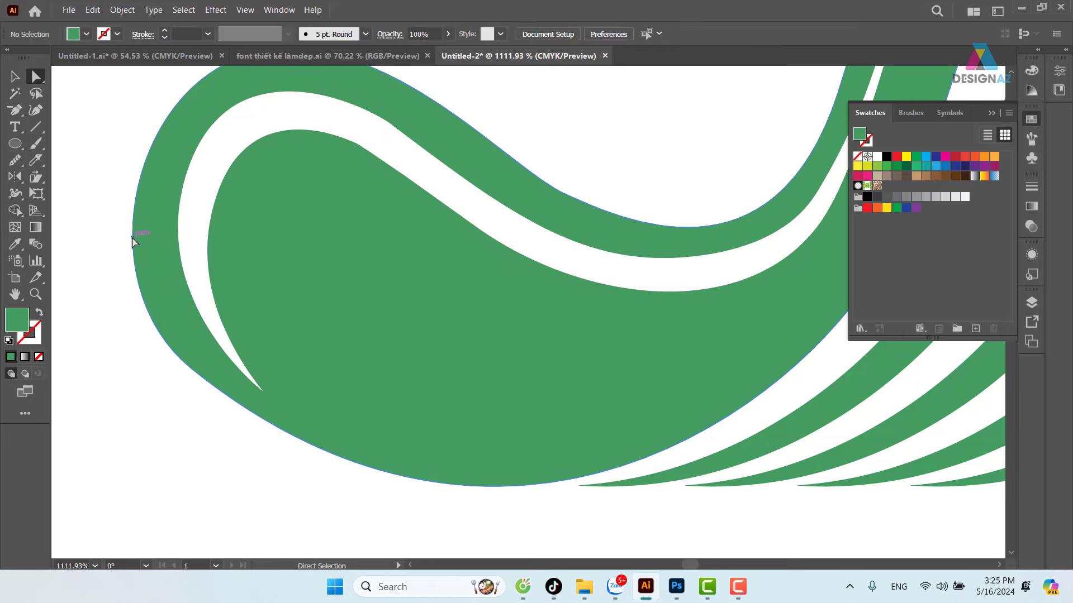
{"action": "key", "text": "ctrl+0"}
{"action": "key", "text": "z"}
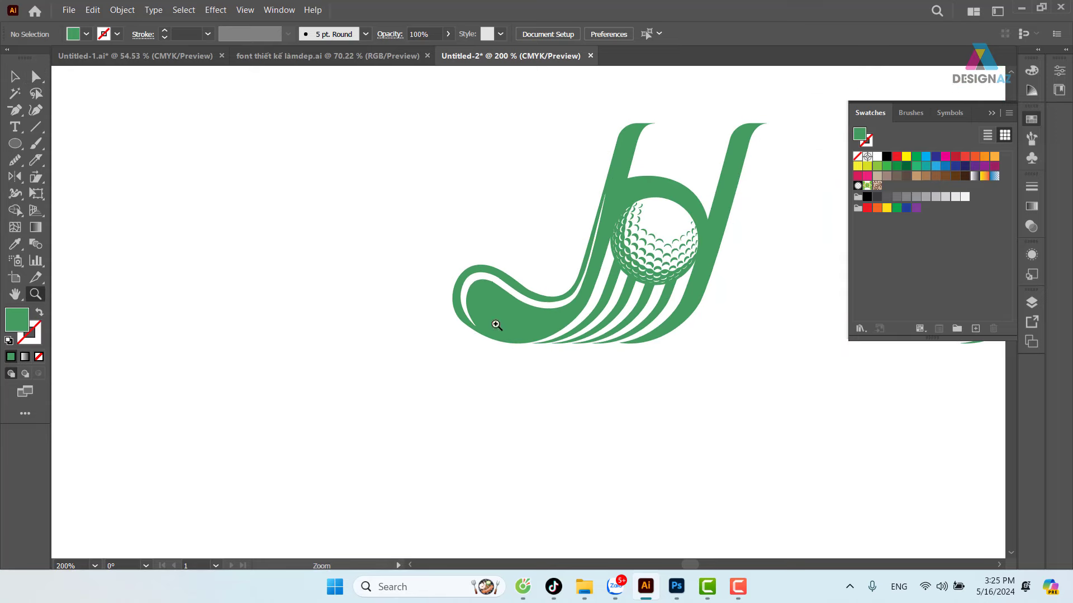
{"action": "left_click_drag", "start_coordinate": [659, 206], "coordinate": [704, 209]}
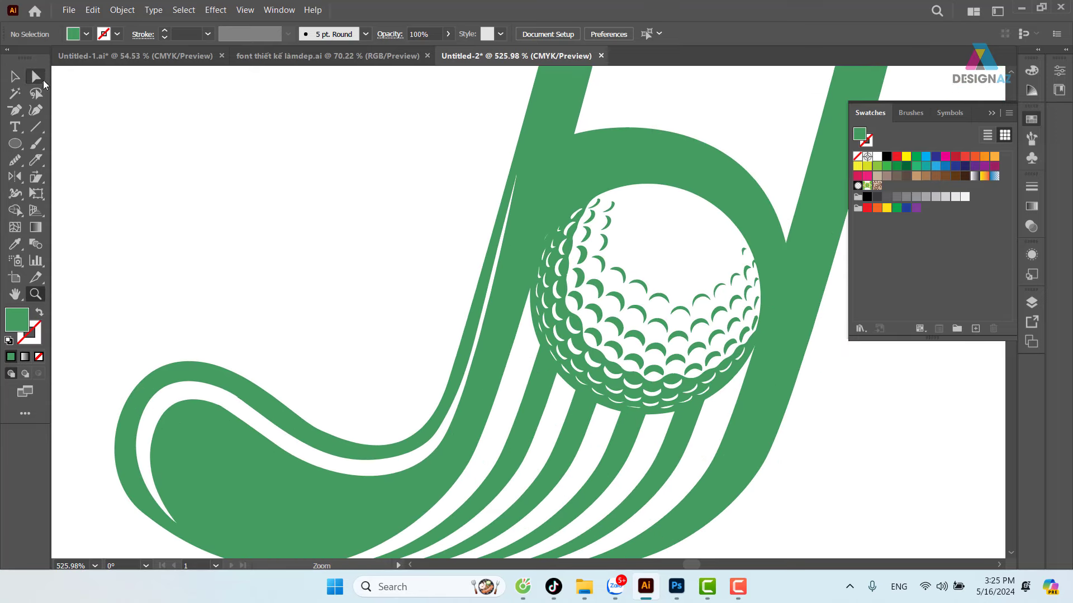
Step: Zoom in and nudge the stripe's top anchor slightly right beside the golf ball
{"action": "left_click", "coordinate": [35, 76]}
{"action": "left_click_drag", "start_coordinate": [515, 175], "coordinate": [615, 268]}
{"action": "key", "text": "z"}
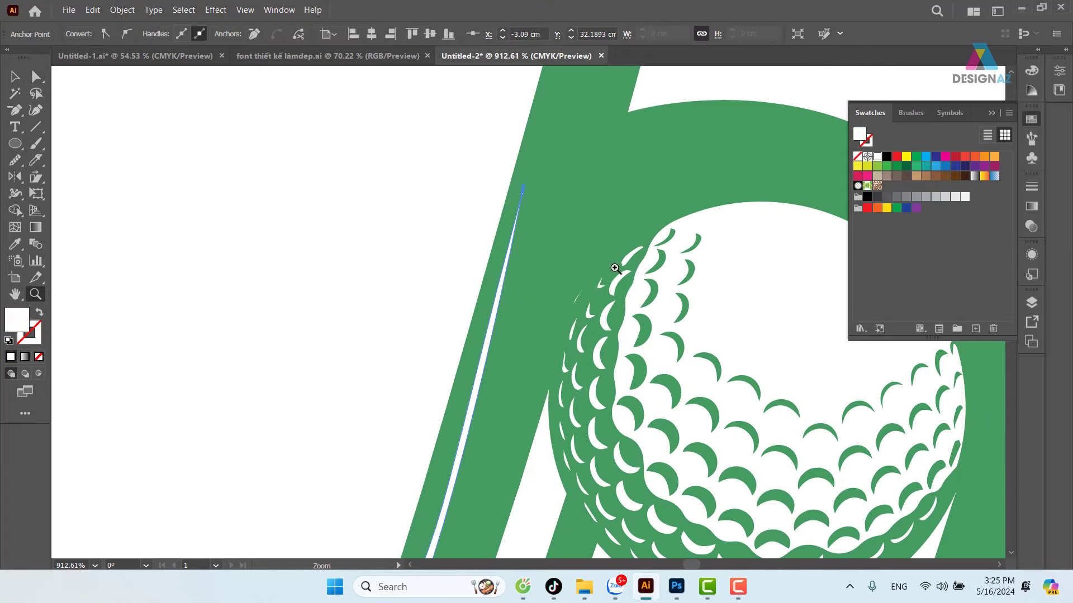
{"action": "key", "text": "a"}
{"action": "mouse_move", "coordinate": [523, 188]}
{"action": "left_mouse_down"}
{"action": "mouse_move", "coordinate": [542, 193]}
{"action": "mouse_move", "coordinate": [481, 249]}
{"action": "mouse_move", "coordinate": [504, 227]}
{"action": "left_mouse_up"}
{"action": "key", "text": "p"}
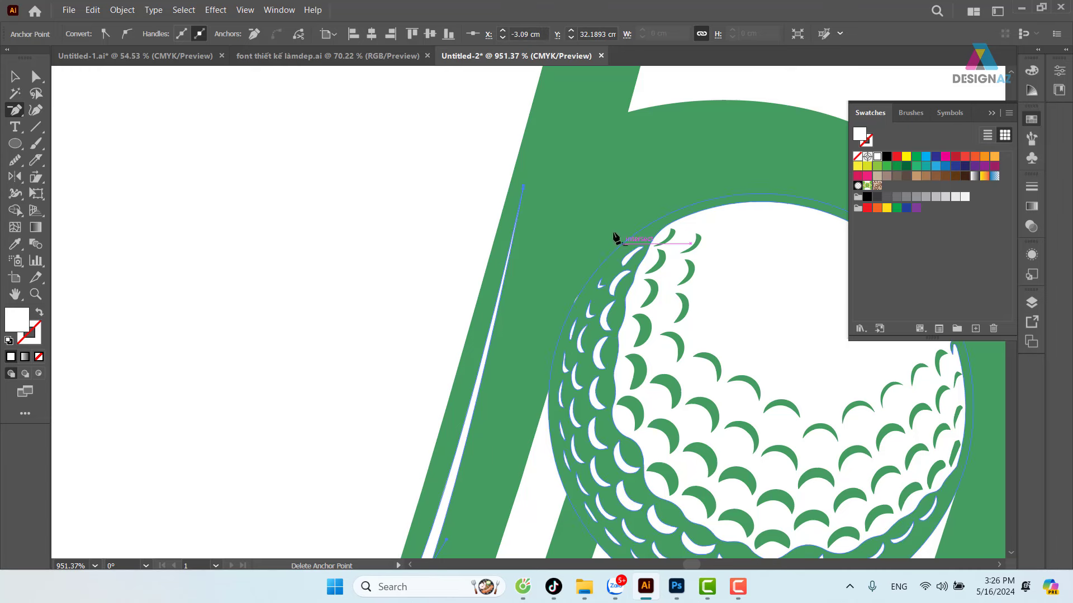
{"action": "left_click", "coordinate": [36, 76]}
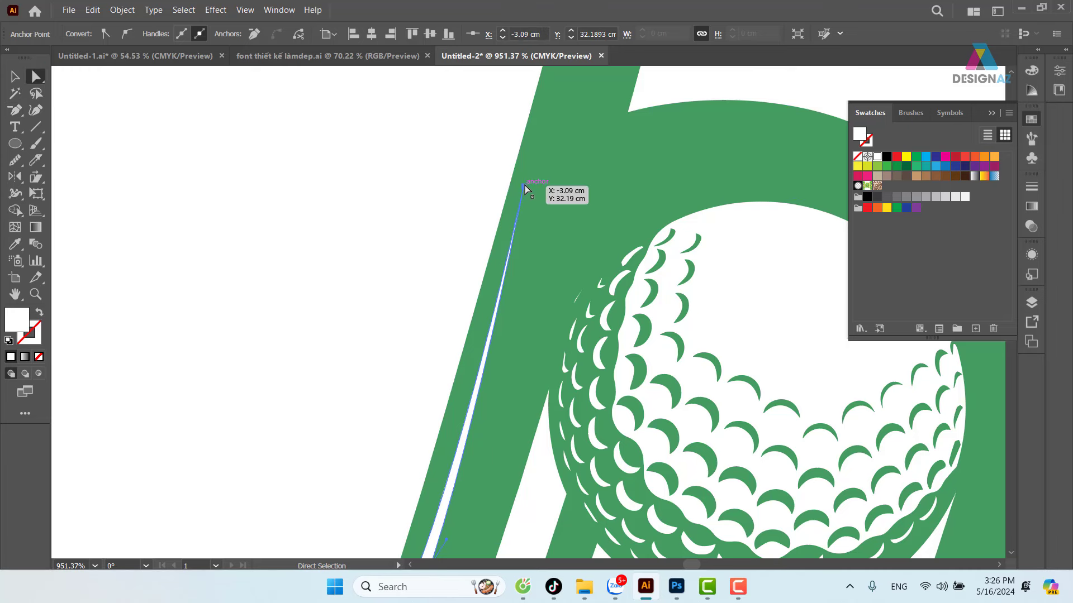
{"action": "left_click_drag", "start_coordinate": [525, 190], "coordinate": [541, 184]}
{"action": "left_click_drag", "start_coordinate": [556, 247], "coordinate": [564, 197]}
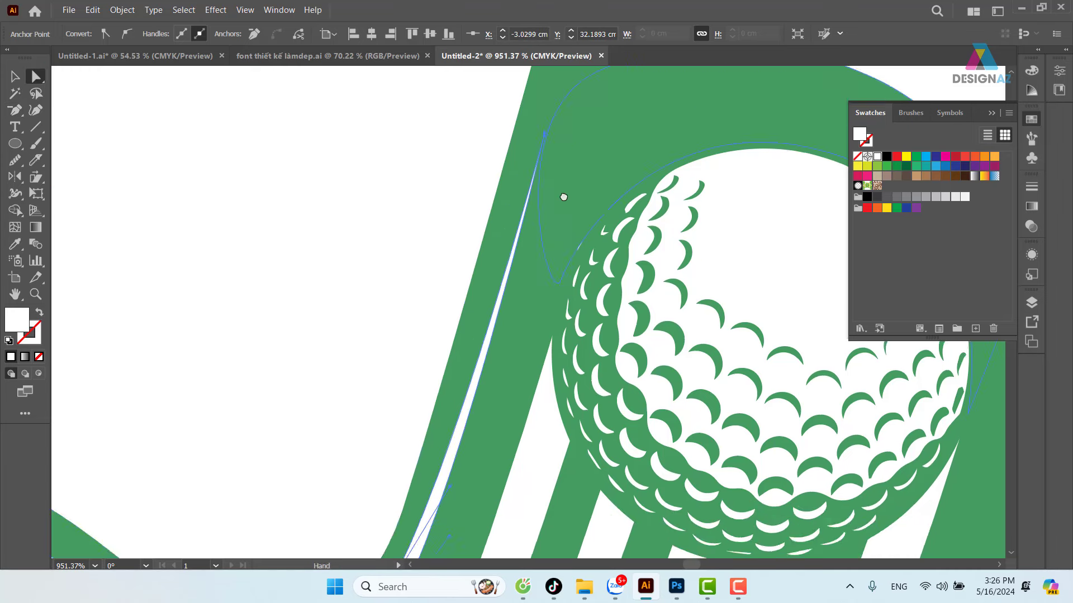
Step: Pull the stripe's upper anchor slightly up-left to meet the ball's edge
{"action": "key", "text": "ctrl+minus"}
{"action": "key", "text": "ctrl+minus"}
{"action": "scroll", "coordinate": [598, 188], "scroll_direction": "up", "scroll_amount": 3}
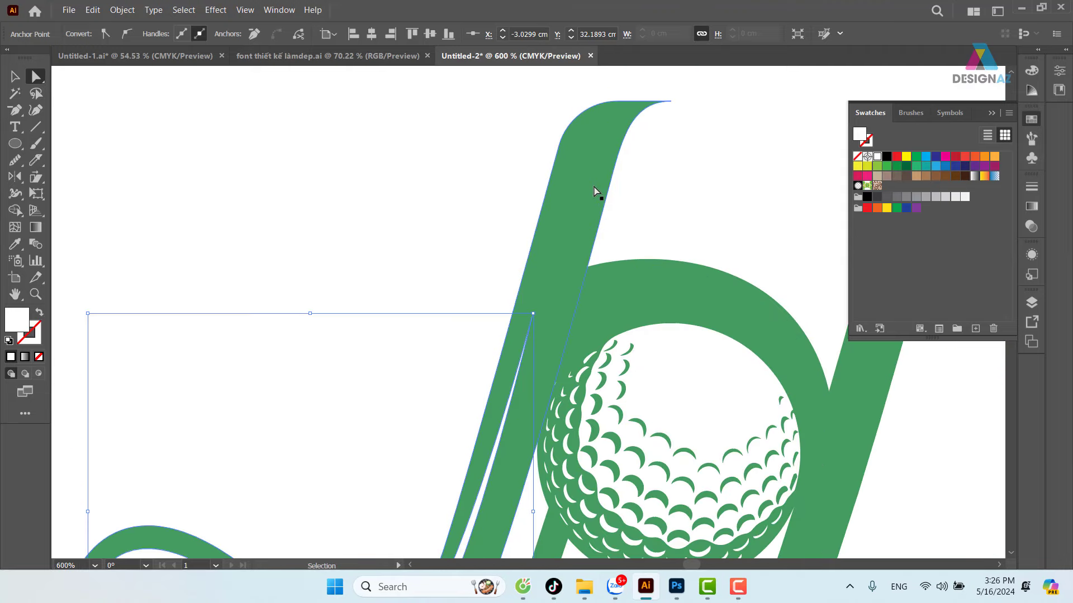
{"action": "key", "text": "ctrl+minus"}
{"action": "key", "text": "ctrl+minus"}
{"action": "key", "text": "z"}
{"action": "mouse_move", "coordinate": [518, 347]}
{"action": "left_mouse_down"}
{"action": "mouse_move", "coordinate": [594, 367]}
{"action": "mouse_move", "coordinate": [563, 313]}
{"action": "left_mouse_up"}
{"action": "left_click", "coordinate": [36, 77]}
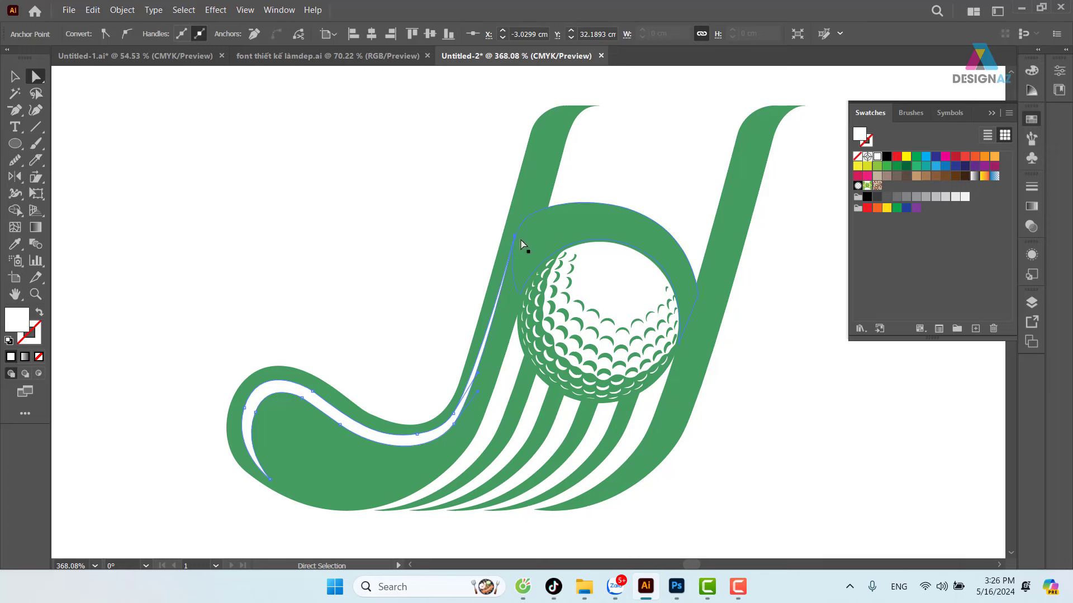
{"action": "left_click_drag", "start_coordinate": [515, 240], "coordinate": [517, 241]}
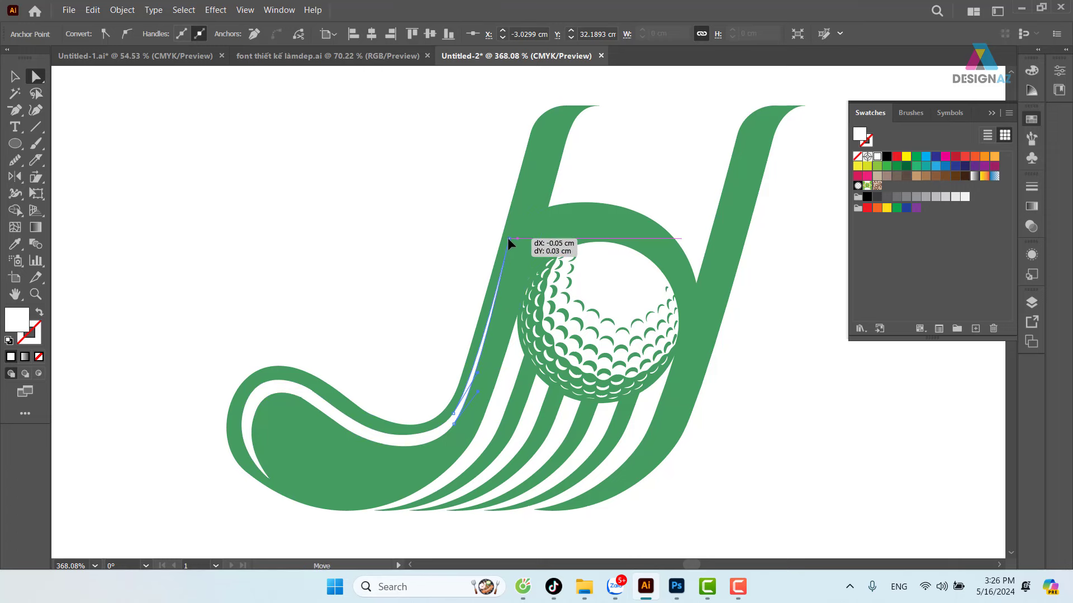
{"action": "left_click_drag", "start_coordinate": [515, 241], "coordinate": [508, 238]}
{"action": "left_click", "coordinate": [186, 194]}
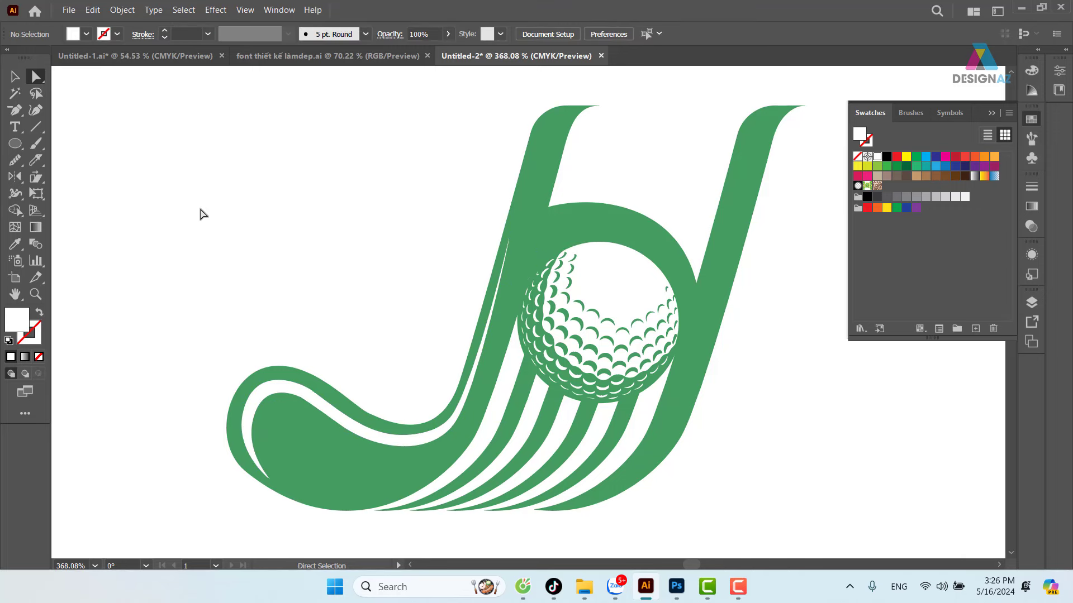
Step: Draw a star left of the logo, fill it blue, and enlarge it
{"action": "key", "text": "ctrl+minus"}
{"action": "key", "text": "ctrl+minus"}
{"action": "key", "text": "ctrl+minus"}
{"action": "key", "text": "z"}
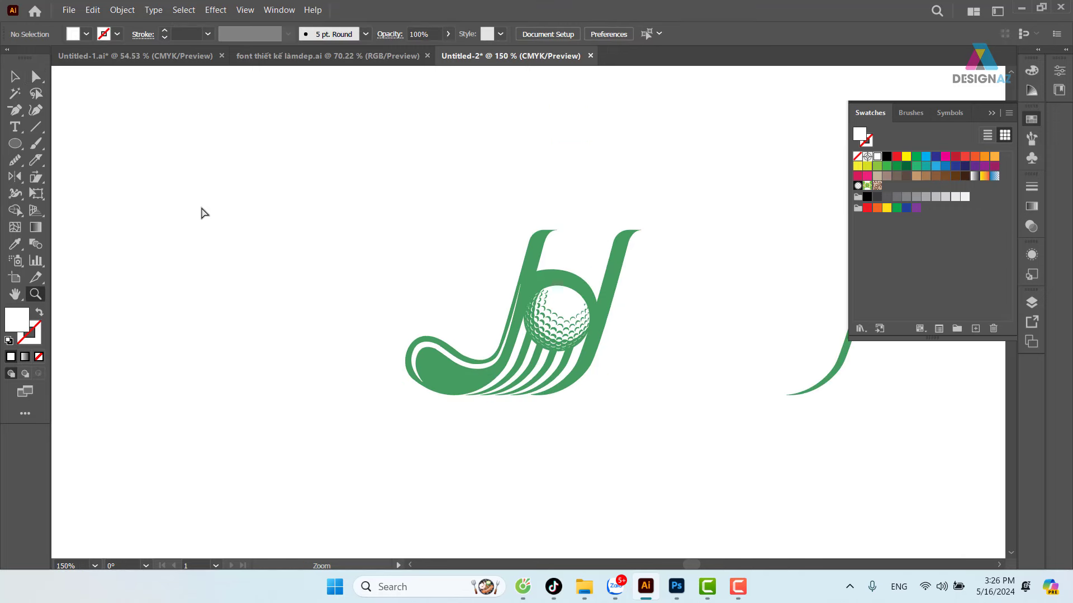
{"action": "mouse_move", "coordinate": [422, 239]}
{"action": "left_mouse_down"}
{"action": "mouse_move", "coordinate": [560, 347]}
{"action": "mouse_move", "coordinate": [309, 301]}
{"action": "left_mouse_up"}
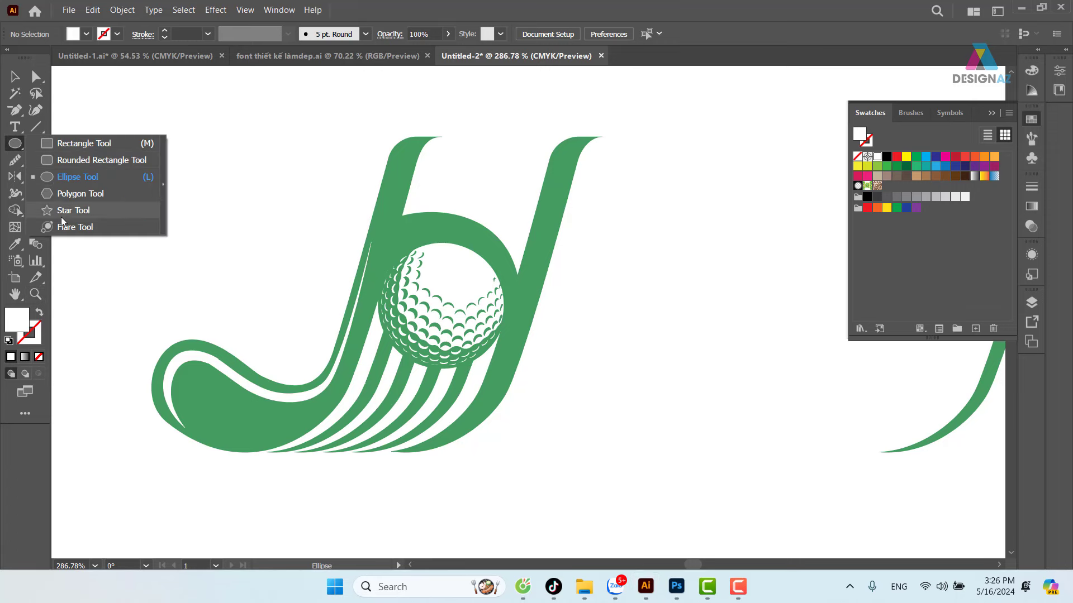
{"action": "left_click_drag", "start_coordinate": [17, 146], "coordinate": [61, 211]}
{"action": "left_click_drag", "start_coordinate": [189, 283], "coordinate": [193, 291]}
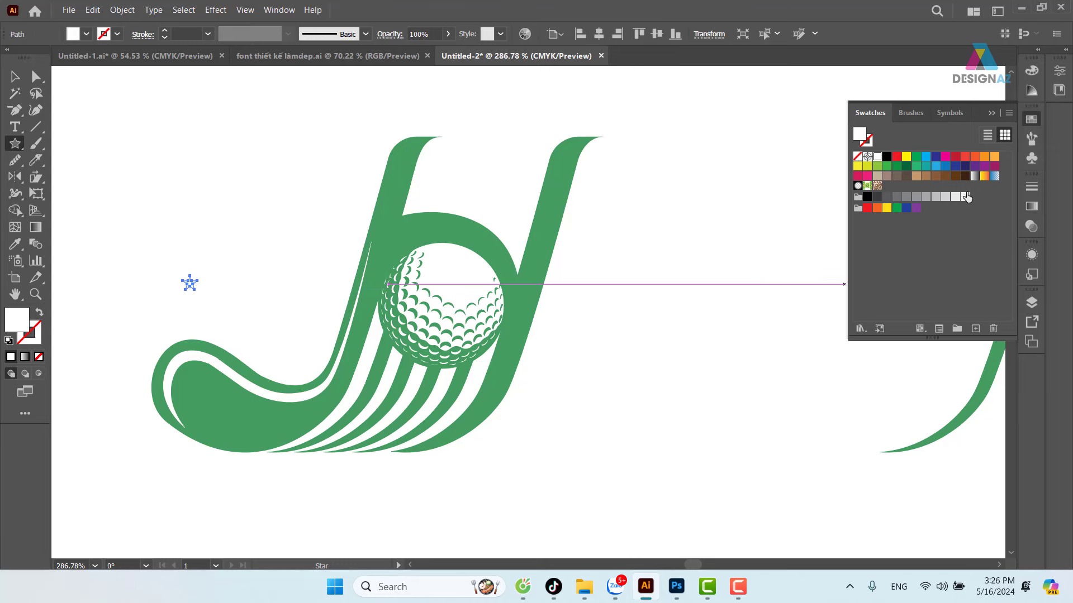
{"action": "left_click", "coordinate": [944, 166]}
{"action": "left_click", "coordinate": [18, 76]}
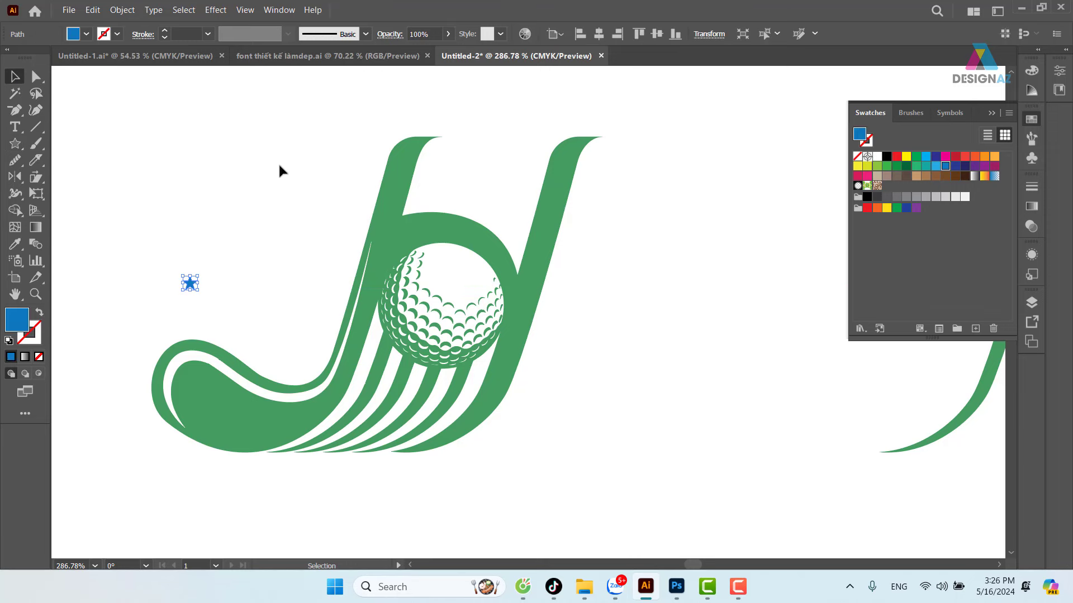
{"action": "mouse_move", "coordinate": [198, 290]}
{"action": "left_mouse_down"}
{"action": "mouse_move", "coordinate": [207, 298]}
{"action": "mouse_move", "coordinate": [217, 228]}
{"action": "mouse_move", "coordinate": [232, 211]}
{"action": "mouse_move", "coordinate": [202, 239]}
{"action": "mouse_move", "coordinate": [225, 207]}
{"action": "mouse_move", "coordinate": [293, 163]}
{"action": "mouse_move", "coordinate": [230, 209]}
{"action": "left_mouse_up"}
Step: Add smaller star copies along an arc and shift all five stars into position
{"action": "left_click", "coordinate": [299, 175]}
{"action": "left_click", "coordinate": [295, 241]}
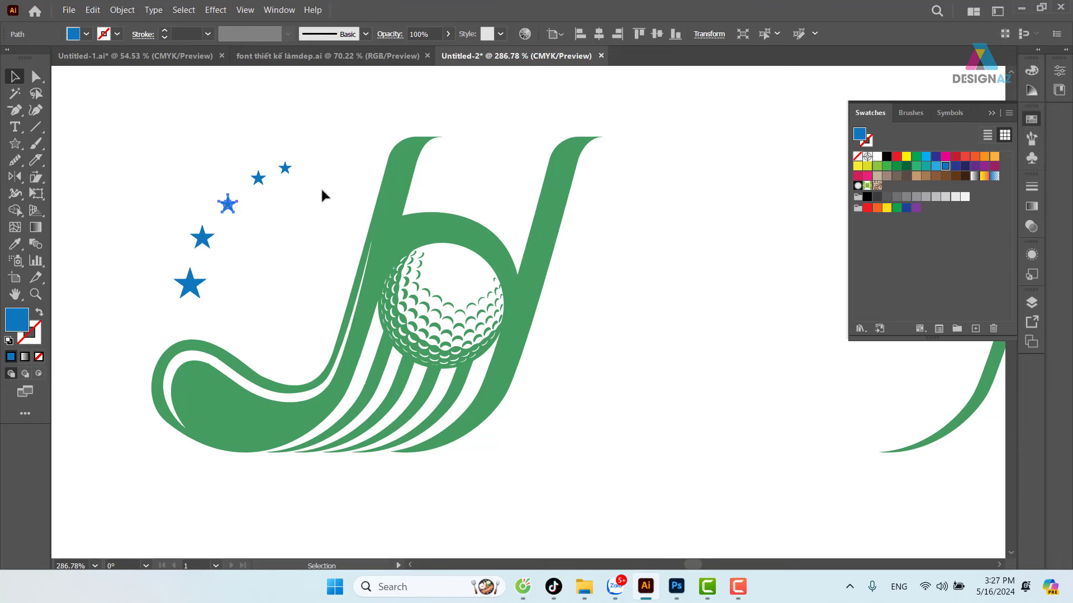
{"action": "left_click_drag", "start_coordinate": [285, 168], "coordinate": [291, 169]}
{"action": "left_click_drag", "start_coordinate": [147, 162], "coordinate": [305, 282]}
{"action": "mouse_move", "coordinate": [299, 168]}
{"action": "left_mouse_down"}
{"action": "mouse_move", "coordinate": [341, 139]}
{"action": "mouse_move", "coordinate": [284, 173]}
{"action": "left_mouse_up"}
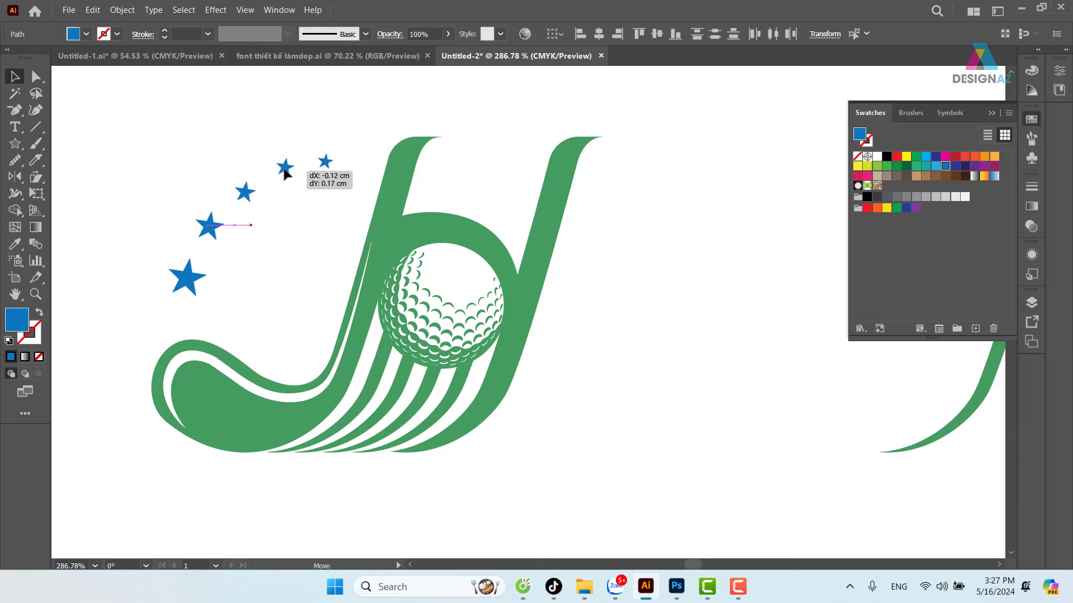
{"action": "left_click", "coordinate": [648, 251]}
{"action": "key", "text": "ctrl+minus"}
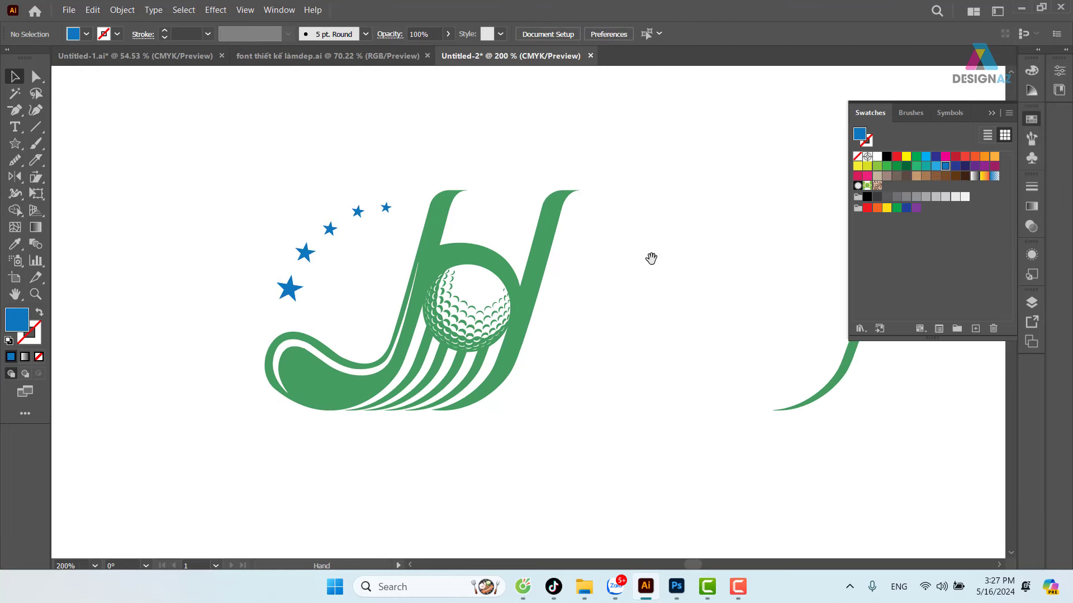
Step: Marquee-select the whole golf logo with its stars and rotate it to about 350°
{"action": "scroll", "coordinate": [651, 259], "scroll_direction": "down", "scroll_amount": 2}
{"action": "left_click_drag", "start_coordinate": [211, 123], "coordinate": [661, 449]}
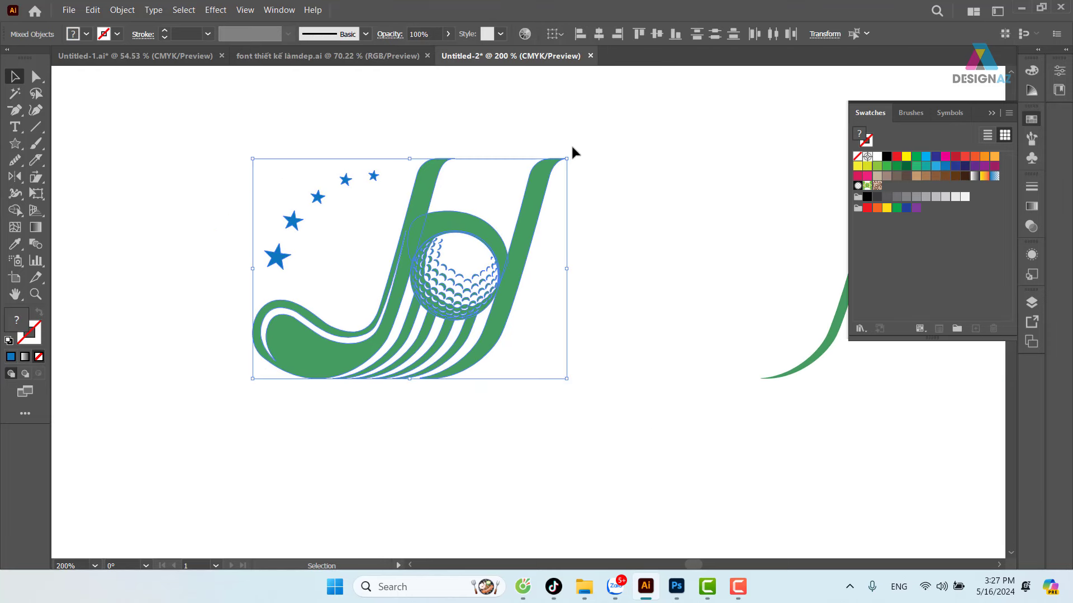
{"action": "left_click_drag", "start_coordinate": [575, 153], "coordinate": [597, 186]}
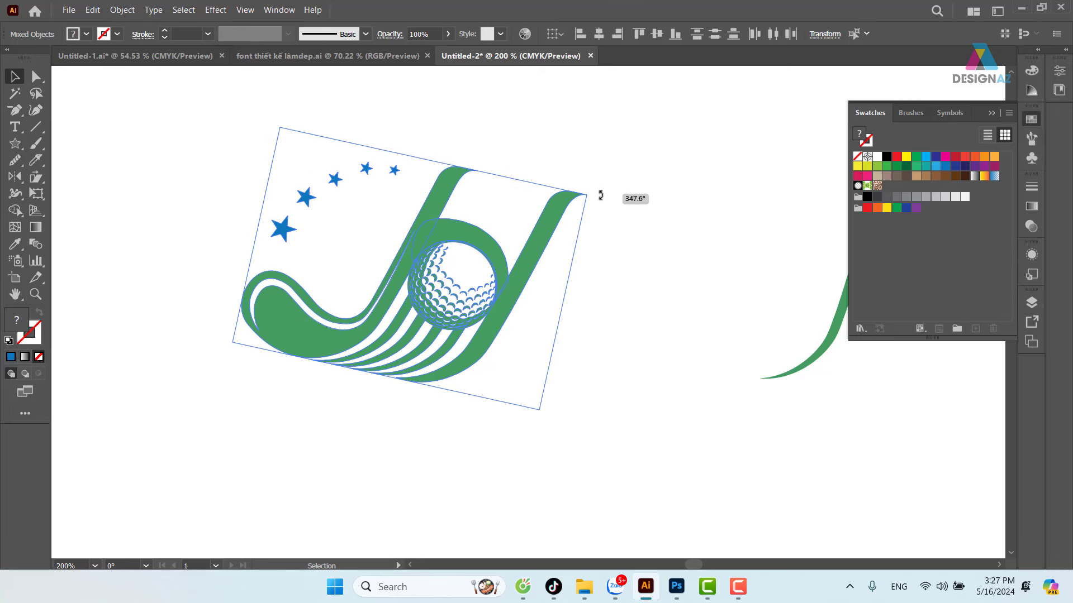
{"action": "left_click_drag", "start_coordinate": [597, 186], "coordinate": [597, 190]}
{"action": "left_click", "coordinate": [654, 267]}
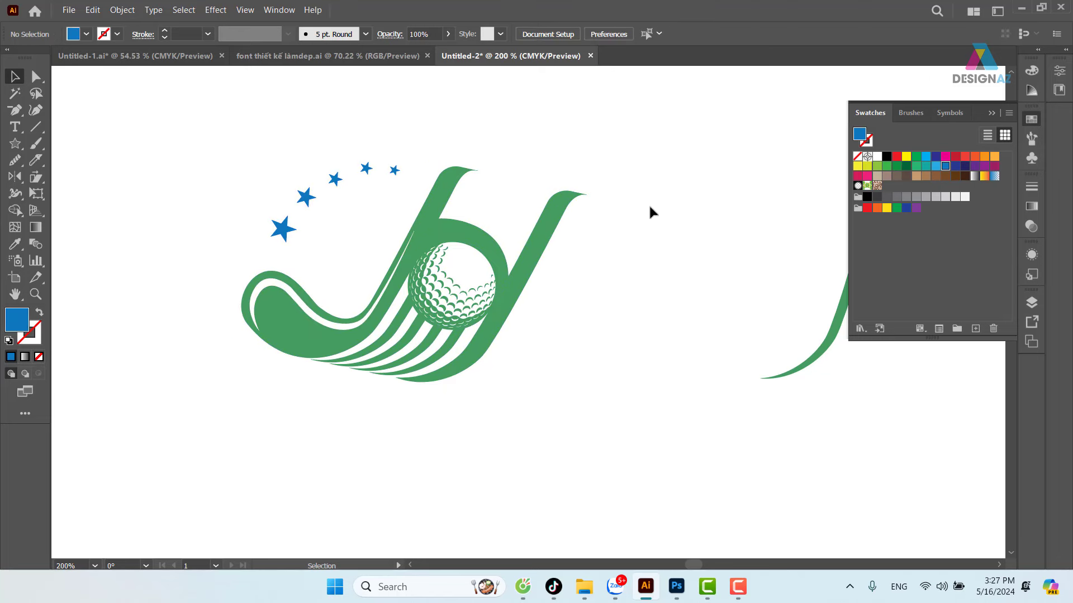
{"action": "left_click", "coordinate": [386, 251]}
{"action": "left_click", "coordinate": [724, 285]}
Step: Move and enlarge the golf logo group, and move the loose curved stroke aside
{"action": "key", "text": "ctrl+minus"}
{"action": "key", "text": "ctrl+minus"}
{"action": "key", "text": "ctrl+minus"}
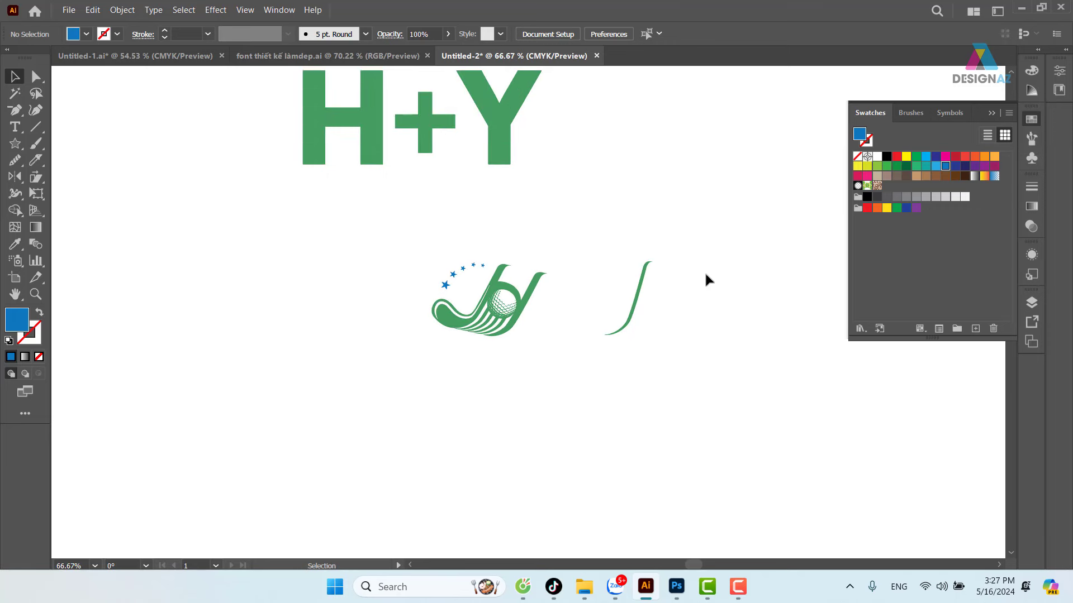
{"action": "left_click_drag", "start_coordinate": [580, 284], "coordinate": [512, 281]}
{"action": "left_click_drag", "start_coordinate": [327, 228], "coordinate": [476, 345]}
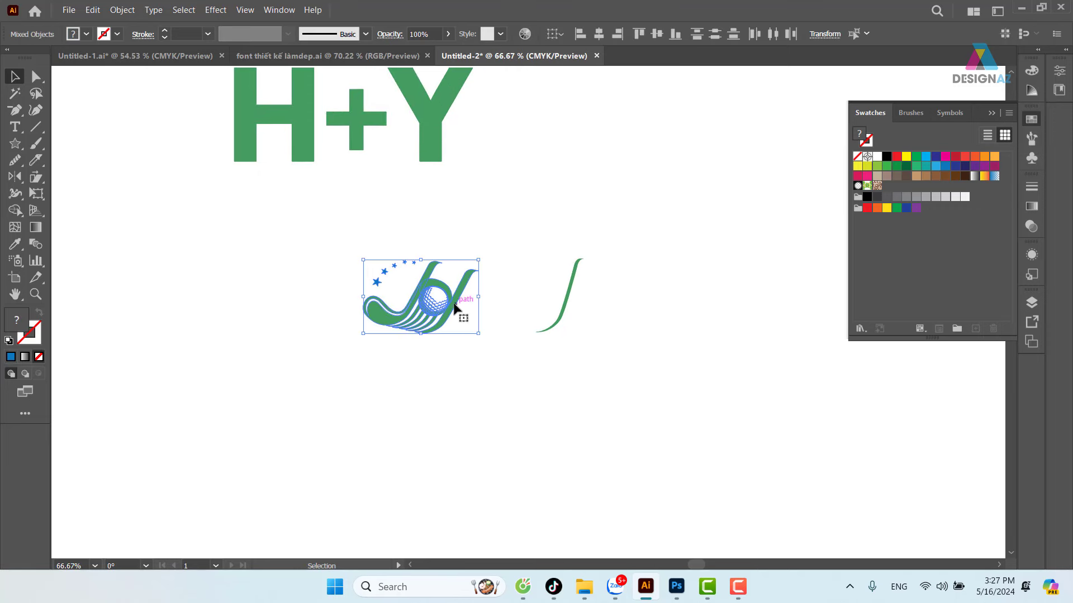
{"action": "mouse_move", "coordinate": [455, 308]}
{"action": "left_mouse_down"}
{"action": "mouse_move", "coordinate": [333, 273]}
{"action": "mouse_move", "coordinate": [417, 361]}
{"action": "mouse_move", "coordinate": [533, 372]}
{"action": "left_mouse_up"}
{"action": "left_click_drag", "start_coordinate": [577, 293], "coordinate": [864, 509]}
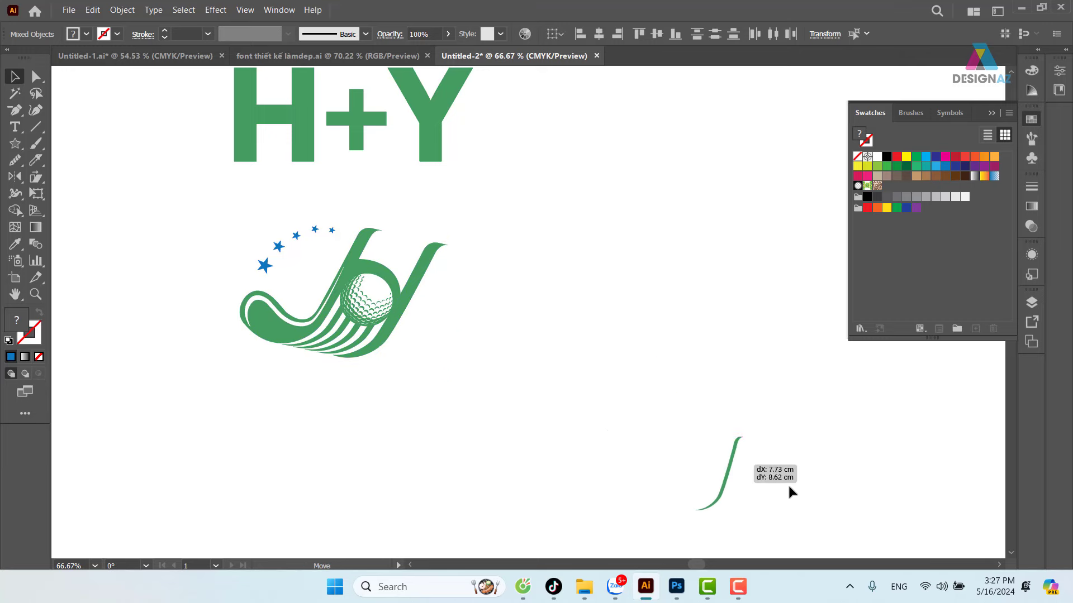
{"action": "scroll", "coordinate": [532, 281], "scroll_direction": "up", "scroll_amount": 5}
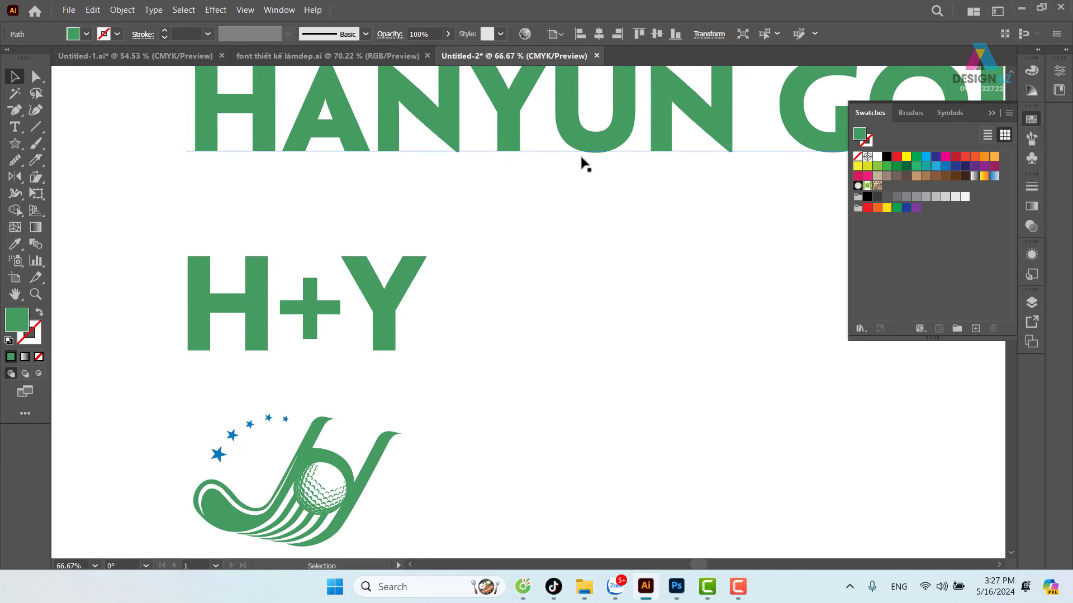
Step: Place a resized copy of HANYUN GOLF beside the logo, lined up with it
{"action": "left_click_drag", "start_coordinate": [577, 162], "coordinate": [600, 372]}
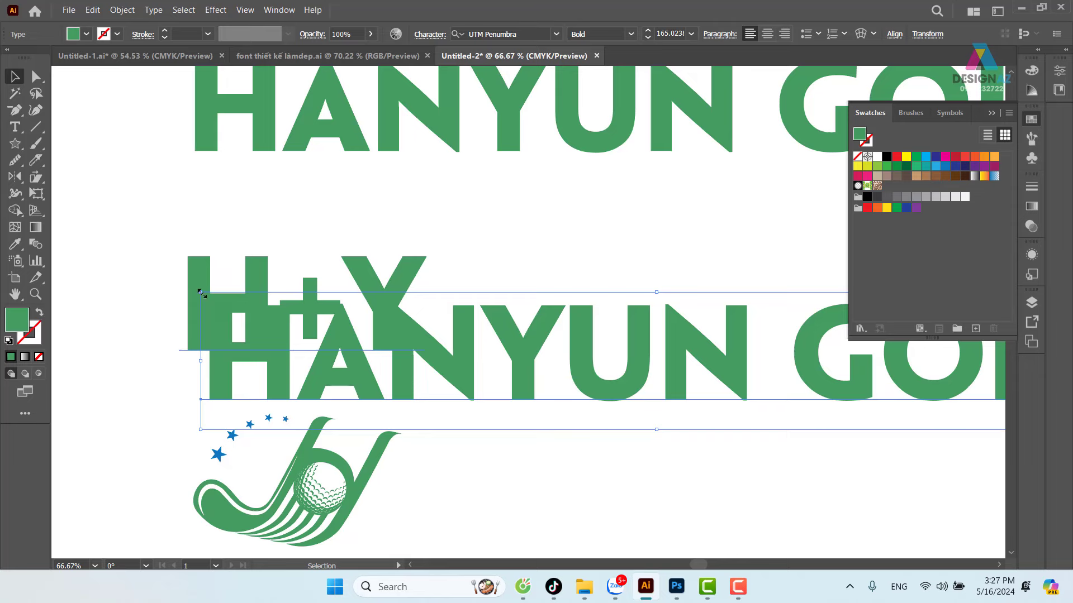
{"action": "left_click_drag", "start_coordinate": [200, 292], "coordinate": [408, 339]}
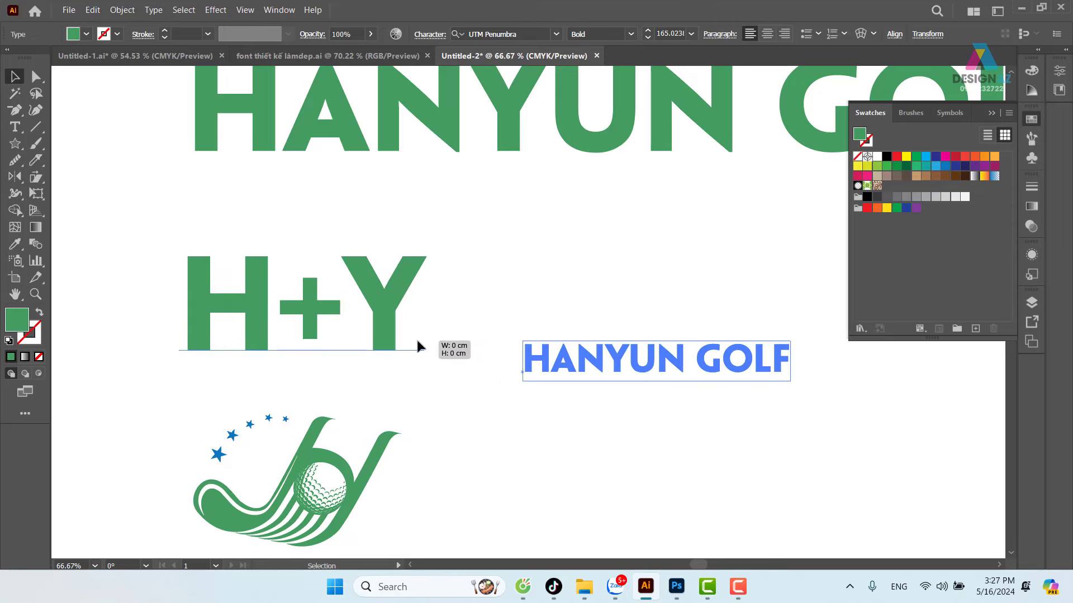
{"action": "left_click_drag", "start_coordinate": [637, 379], "coordinate": [507, 522]}
{"action": "scroll", "coordinate": [507, 522], "scroll_direction": "down", "scroll_amount": 5}
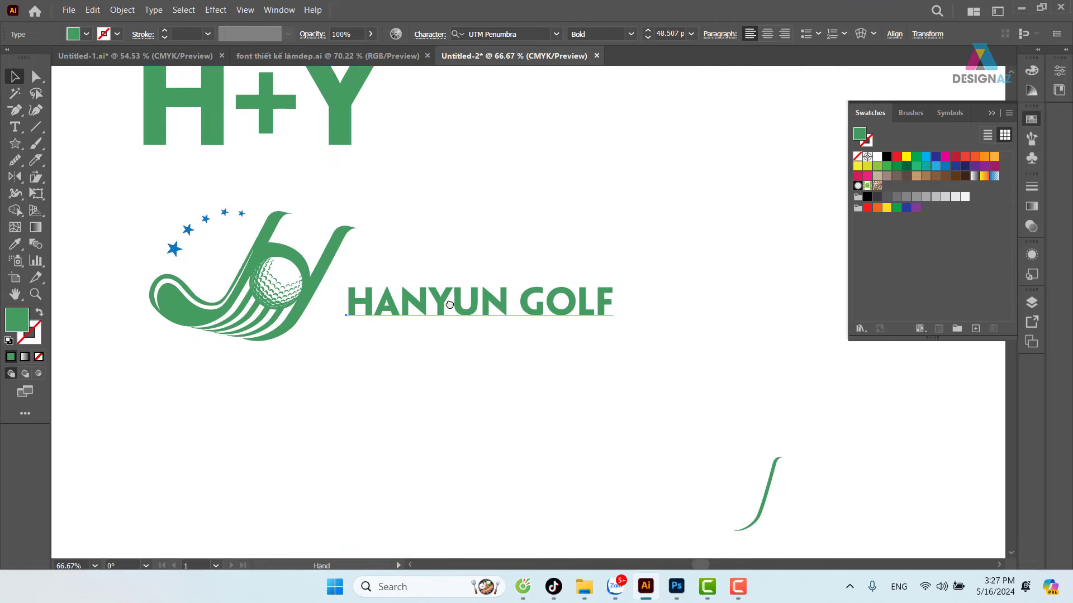
{"action": "left_click_drag", "start_coordinate": [618, 287], "coordinate": [700, 242]}
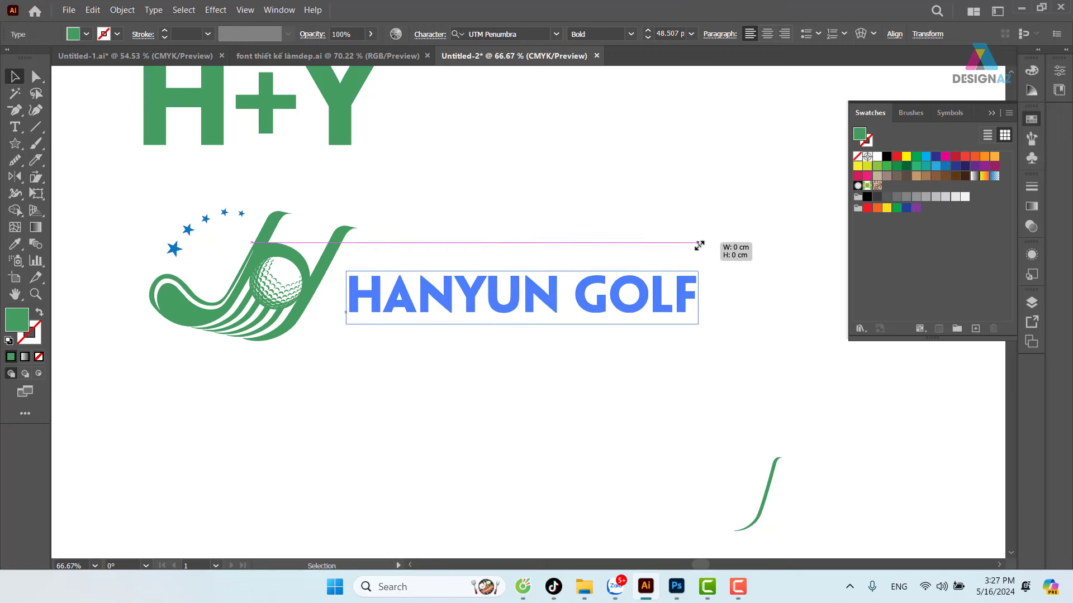
{"action": "left_click_drag", "start_coordinate": [419, 320], "coordinate": [412, 305]}
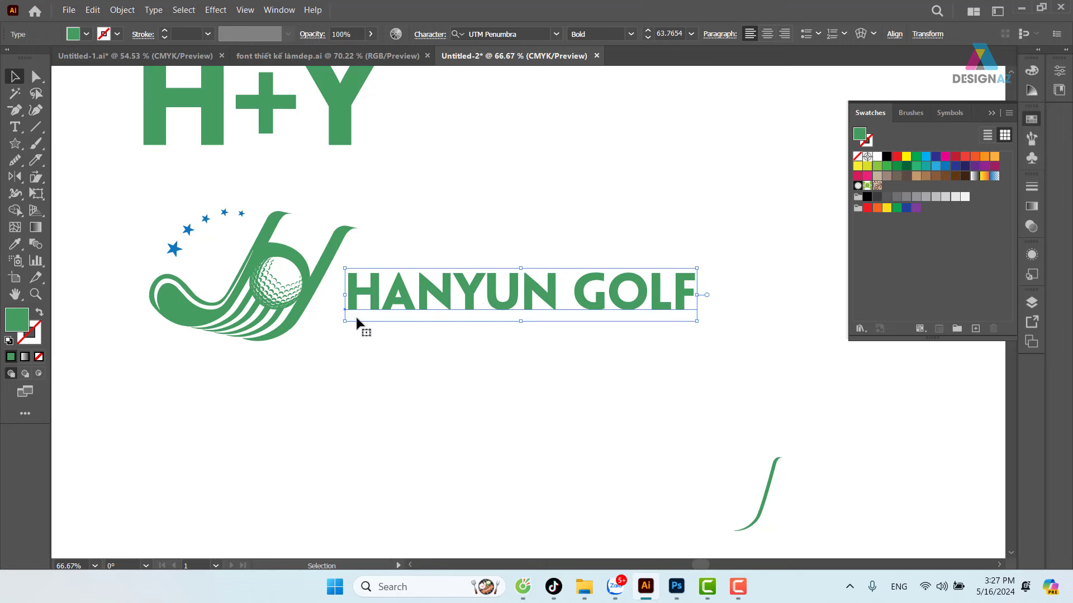
Step: Rotate the logo mark slightly clockwise and nudge HANYUN GOLF a little right
{"action": "left_click_drag", "start_coordinate": [302, 366], "coordinate": [335, 335]}
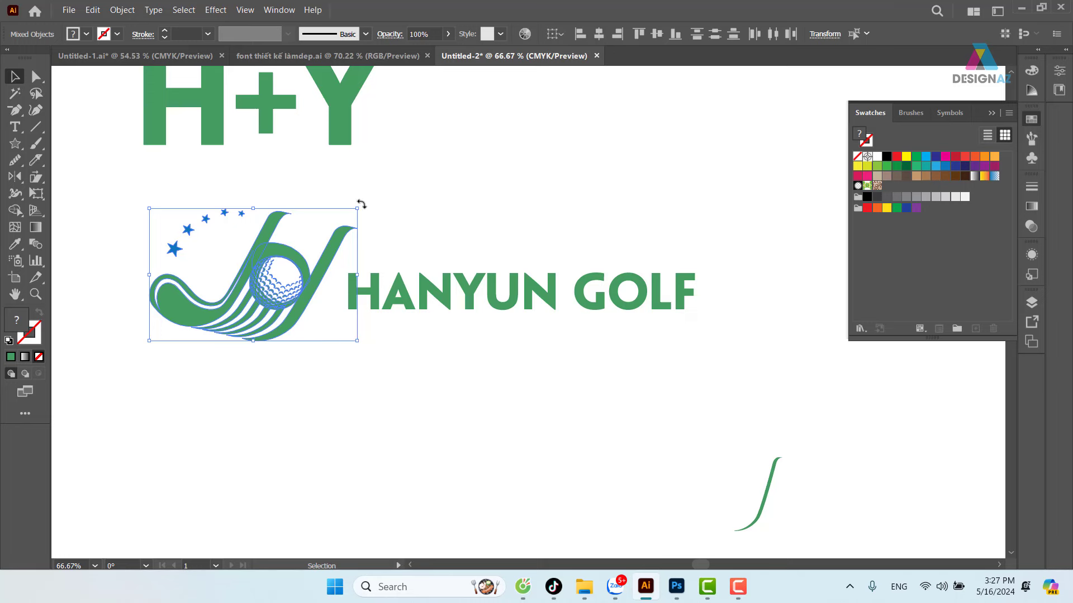
{"action": "left_click_drag", "start_coordinate": [362, 207], "coordinate": [370, 216]}
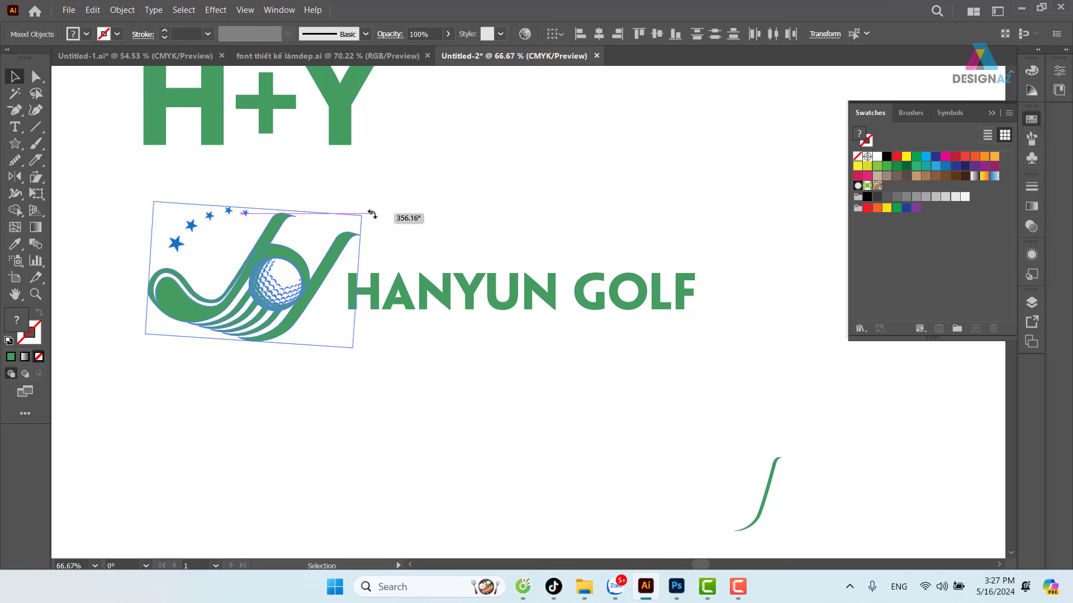
{"action": "left_click", "coordinate": [494, 302], "text": "shift"}
{"action": "left_click_drag", "start_coordinate": [494, 302], "coordinate": [515, 297]}
{"action": "left_click", "coordinate": [585, 226]}
{"action": "left_click_drag", "start_coordinate": [556, 202], "coordinate": [554, 219]}
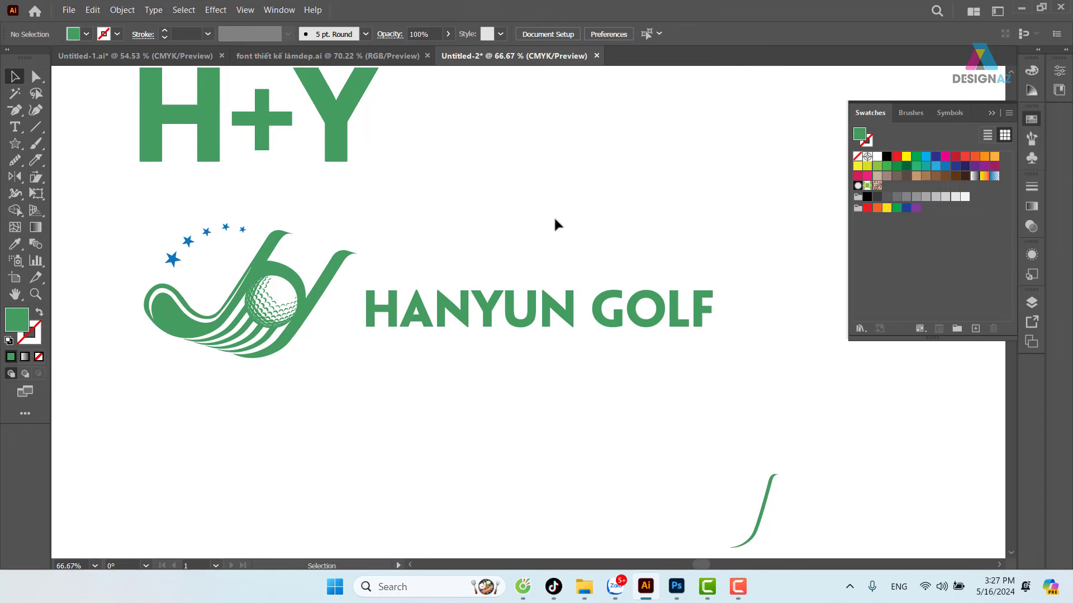
{"action": "left_click", "coordinate": [15, 126]}
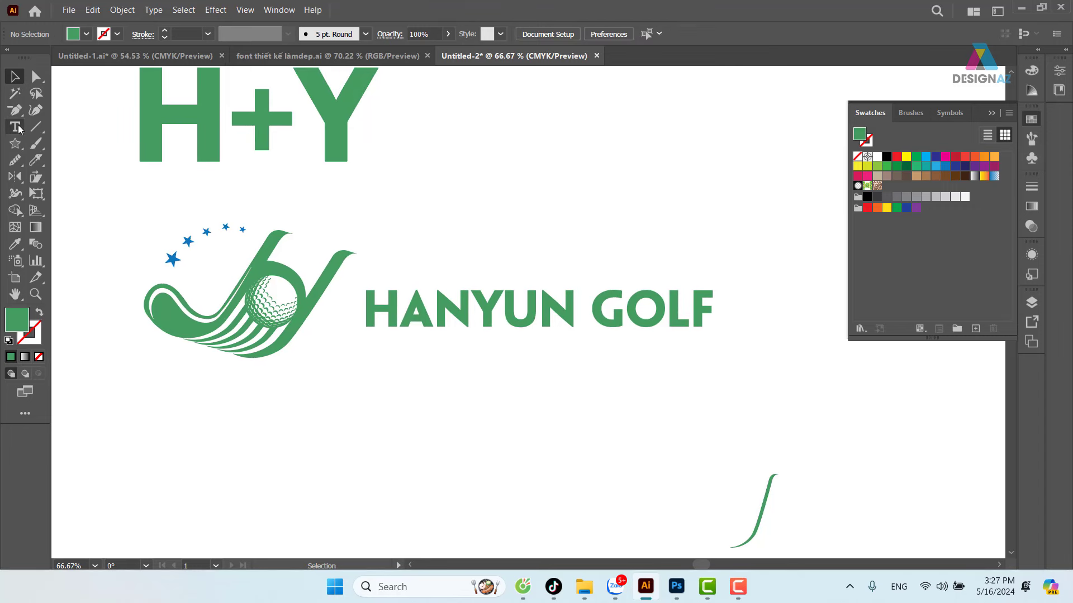
Step: Type the Vietnamese tagline below the logo and zoom in on it
{"action": "left_click", "coordinate": [375, 362]}
{"action": "key", "text": "BackSpace"}
{"action": "type", "text": "DDo"}
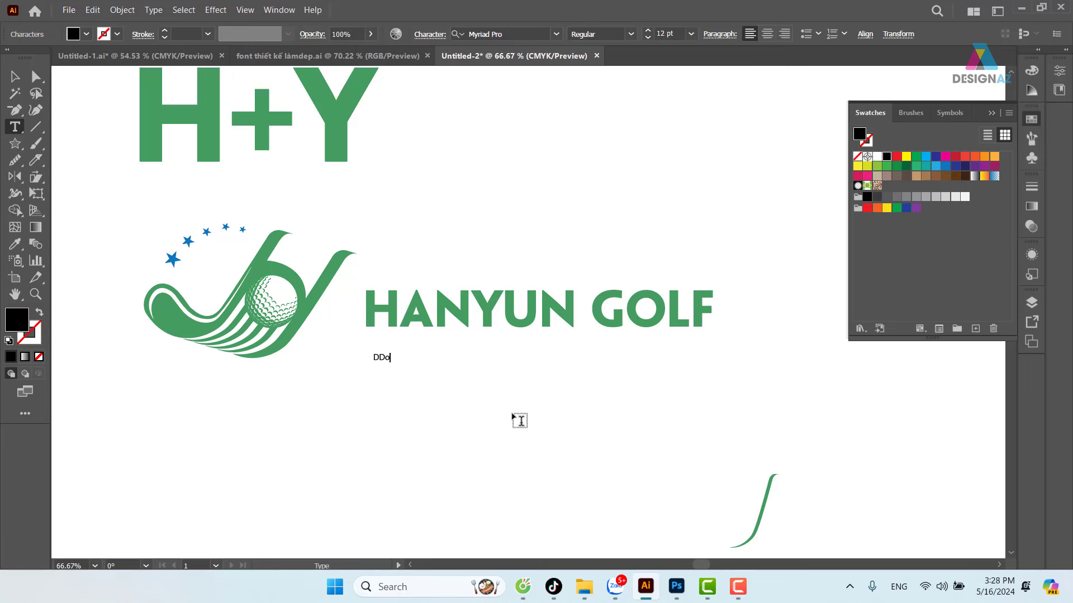
{"action": "key", "text": "BackSpace"}
{"action": "key", "text": "BackSpace"}
{"action": "key", "text": "BackSpace"}
{"action": "key", "text": "BackSpace"}
{"action": "type", "text": "Đồng hành cùng  thịnh vượng của bạn"}
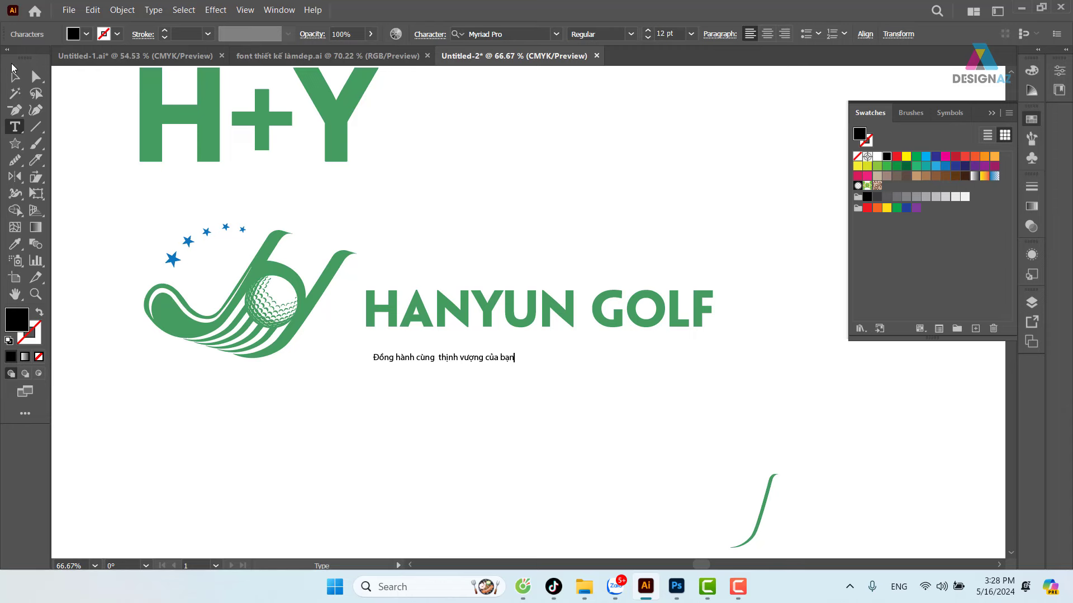
{"action": "key", "text": "Escape"}
{"action": "key", "text": "z"}
{"action": "left_click", "coordinate": [451, 324]}
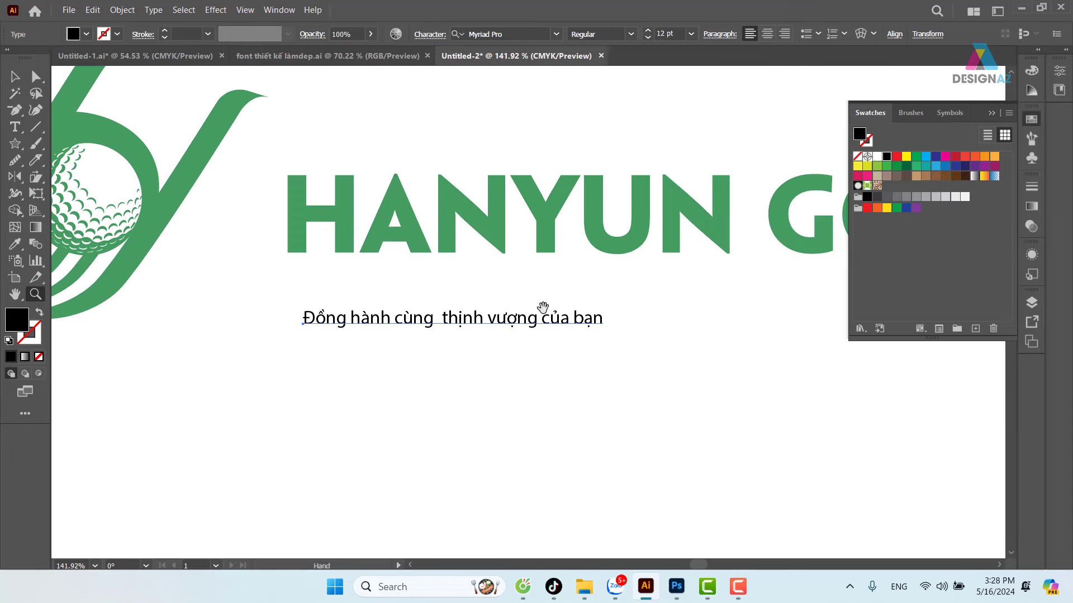
Step: Delete 'của bạn' from the tagline and move it up under HANYUN GOLF
{"action": "key", "text": "v"}
{"action": "left_click", "coordinate": [536, 317]}
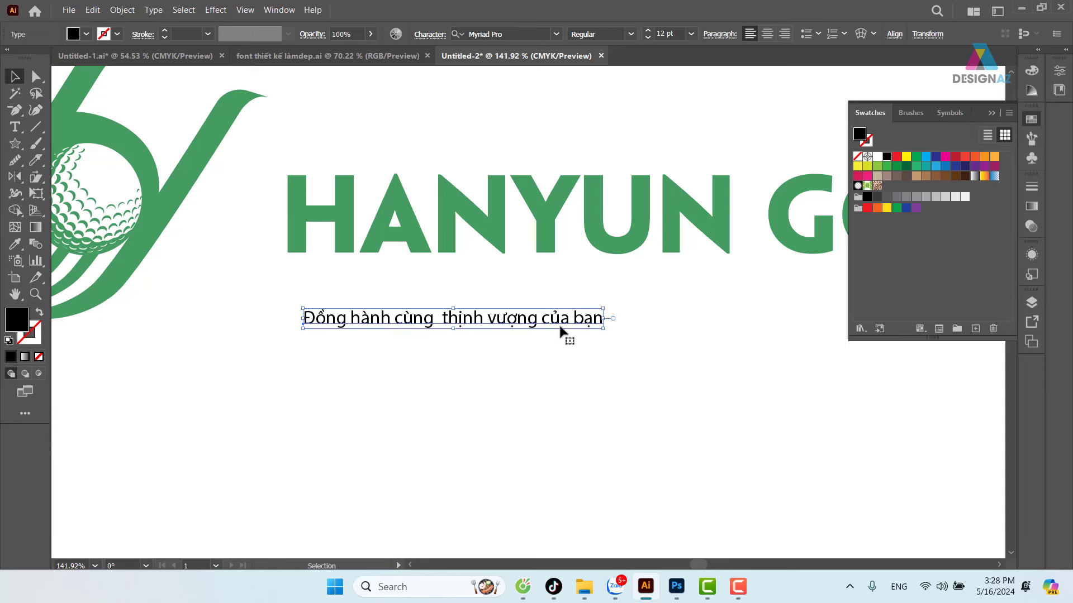
{"action": "key", "text": "t"}
{"action": "left_click", "coordinate": [546, 319]}
{"action": "key", "text": "ctrl+a"}
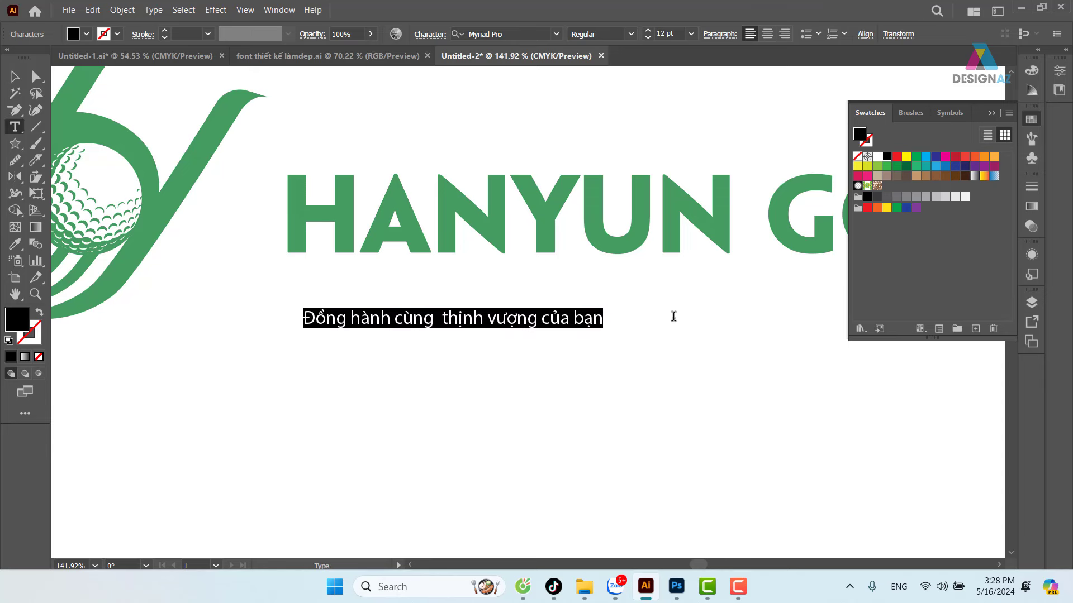
{"action": "left_click", "coordinate": [553, 319]}
{"action": "left_click_drag", "start_coordinate": [542, 318], "coordinate": [692, 325]}
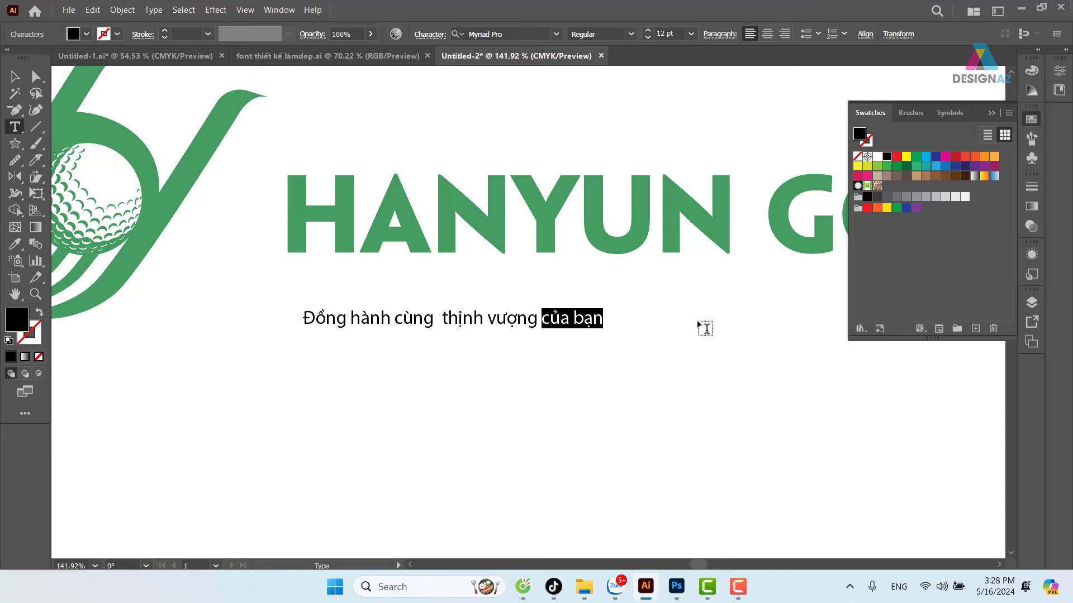
{"action": "key", "text": "BackSpace"}
{"action": "key", "text": "Escape"}
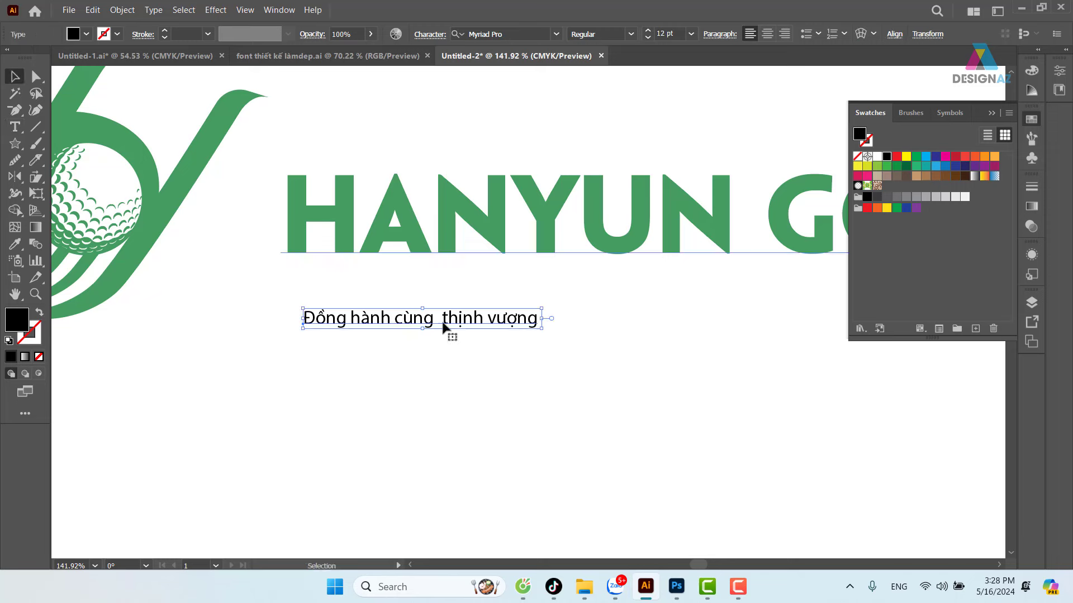
{"action": "left_click_drag", "start_coordinate": [447, 322], "coordinate": [427, 297]}
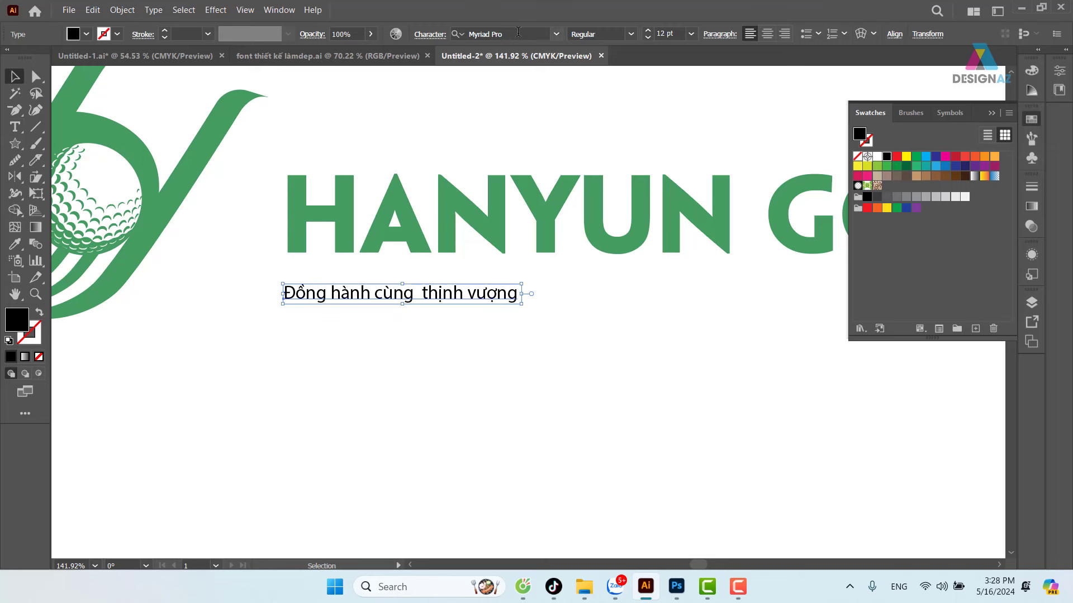
Step: Set the tagline's font to UTM Avo
{"action": "left_click", "coordinate": [522, 32]}
{"action": "key", "text": "BackSpace"}
{"action": "type", "text": "utm"}
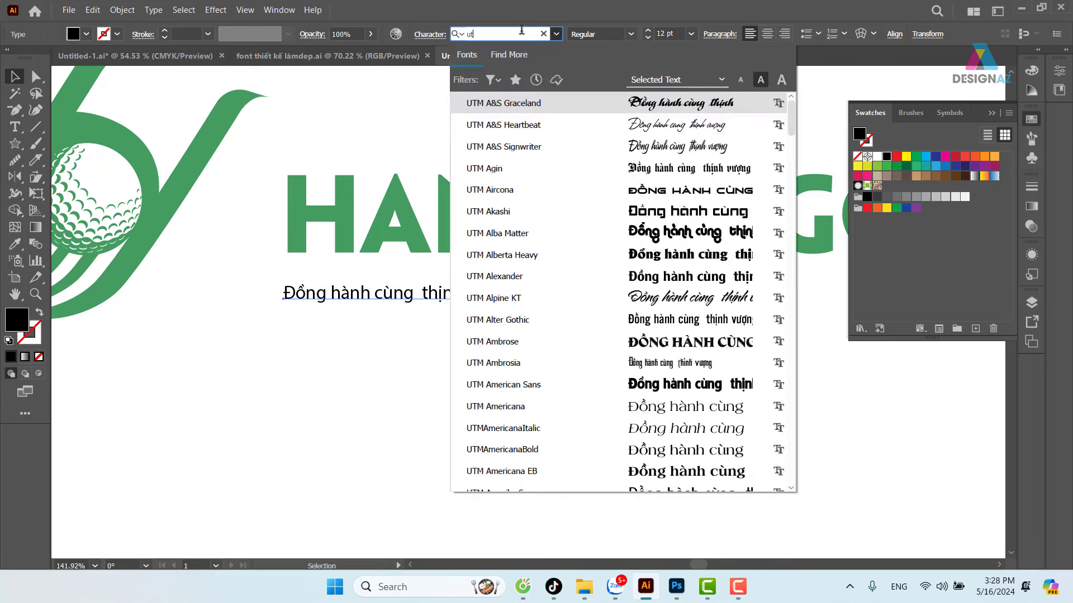
{"action": "key", "text": "Return"}
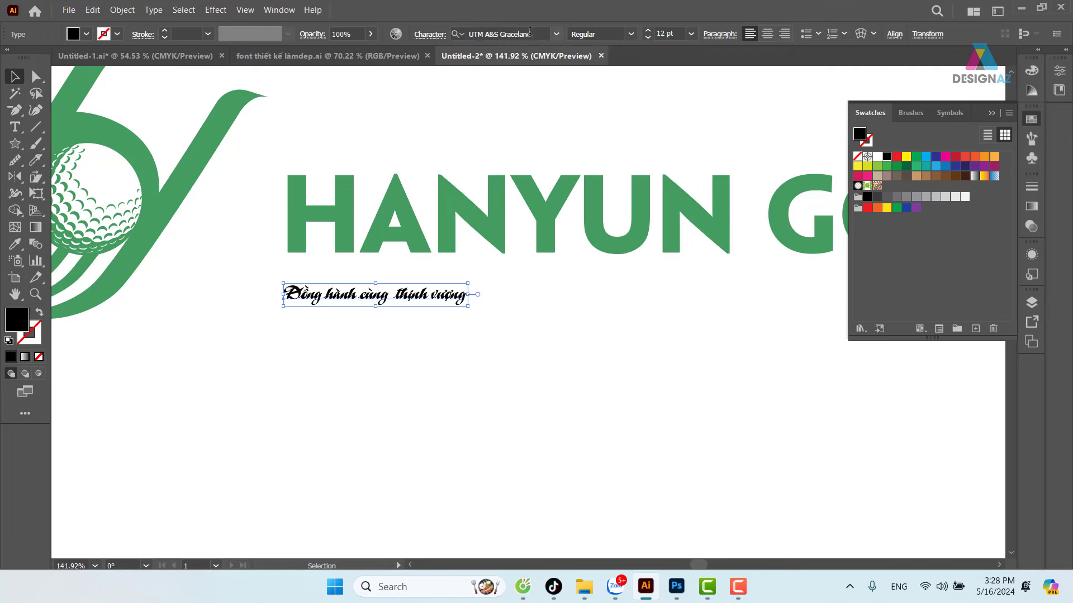
{"action": "left_click", "coordinate": [521, 33]}
{"action": "key", "text": "BackSpace"}
{"action": "type", "text": "ut"}
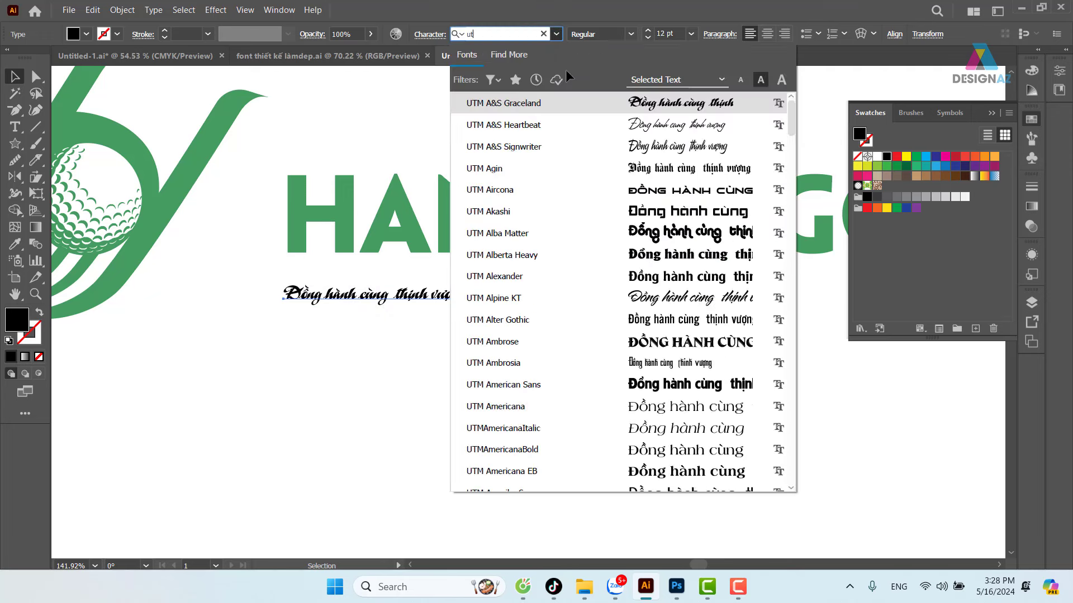
{"action": "type", "text": "mavo"}
{"action": "key", "text": "Return"}
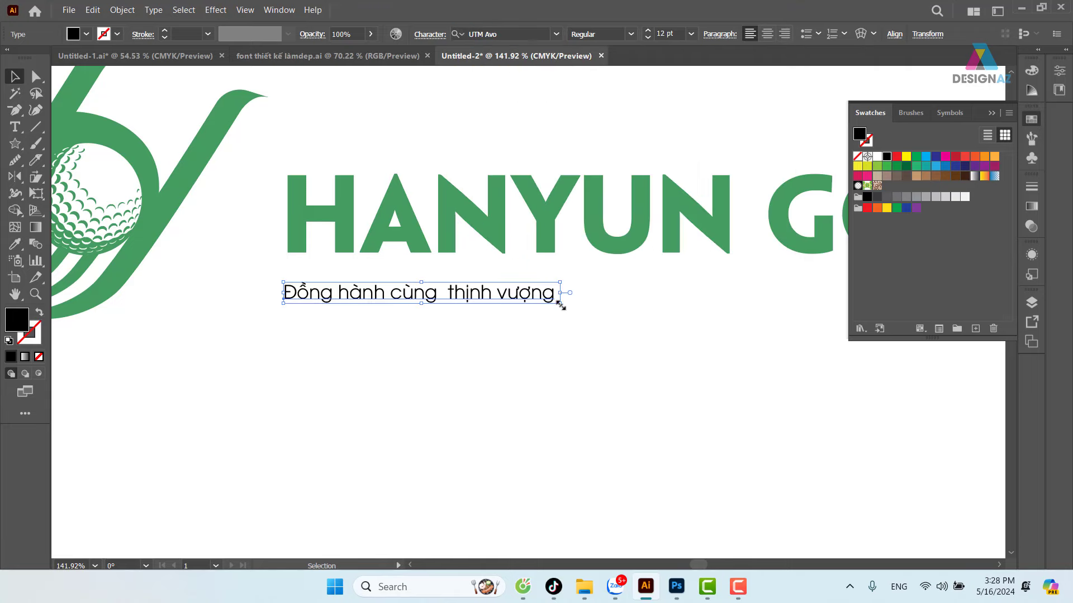
Step: Enlarge the tagline, colour it HANYUN's green, and tuck it under HANYUN GOLF
{"action": "left_click_drag", "start_coordinate": [559, 302], "coordinate": [664, 333]}
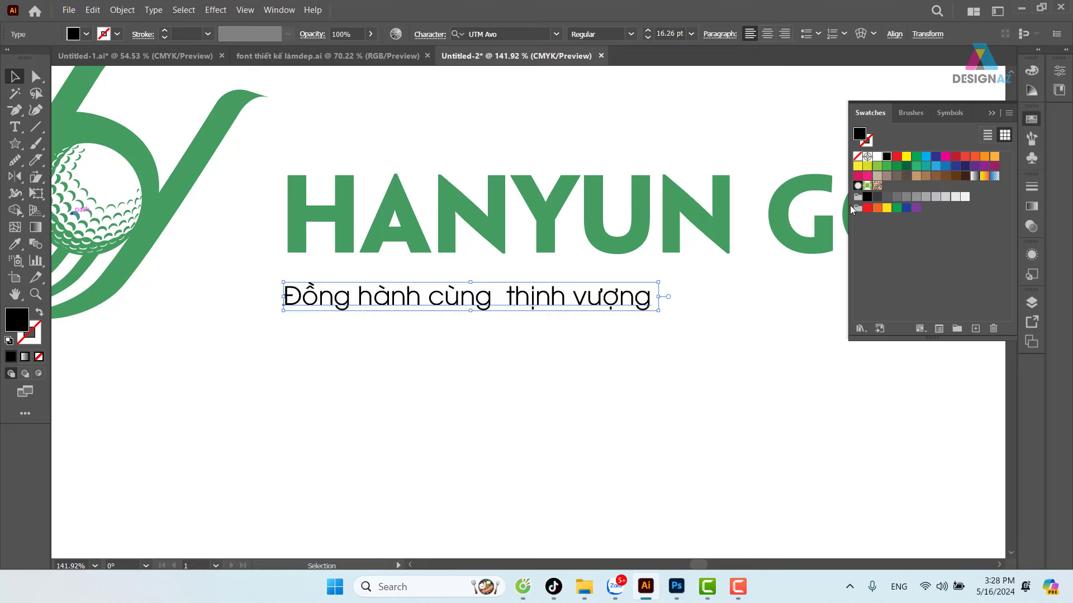
{"action": "key", "text": "i"}
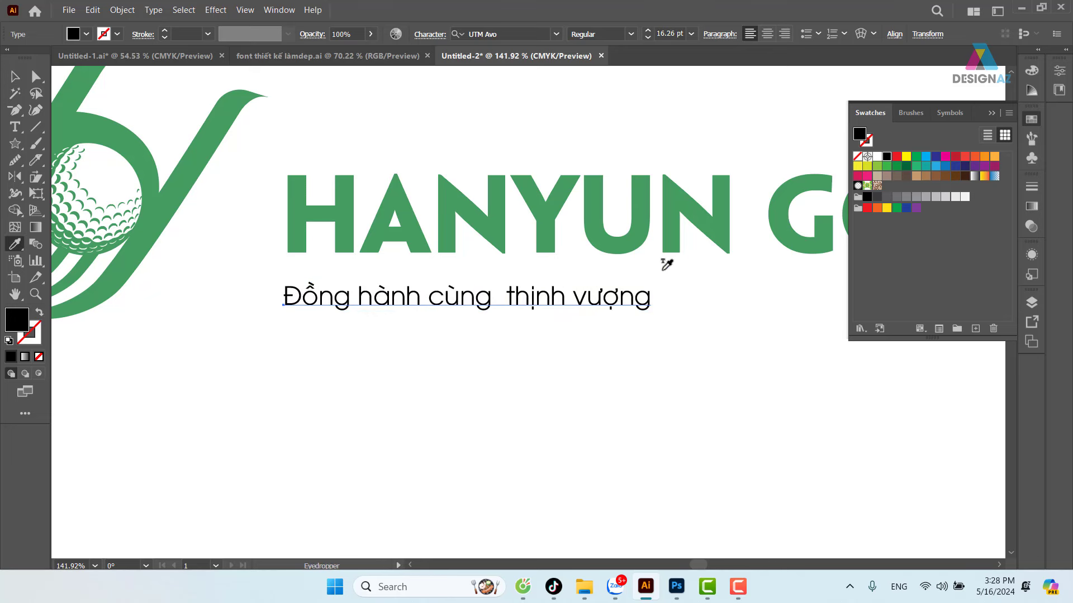
{"action": "left_click", "coordinate": [642, 233]}
{"action": "left_click", "coordinate": [15, 77]}
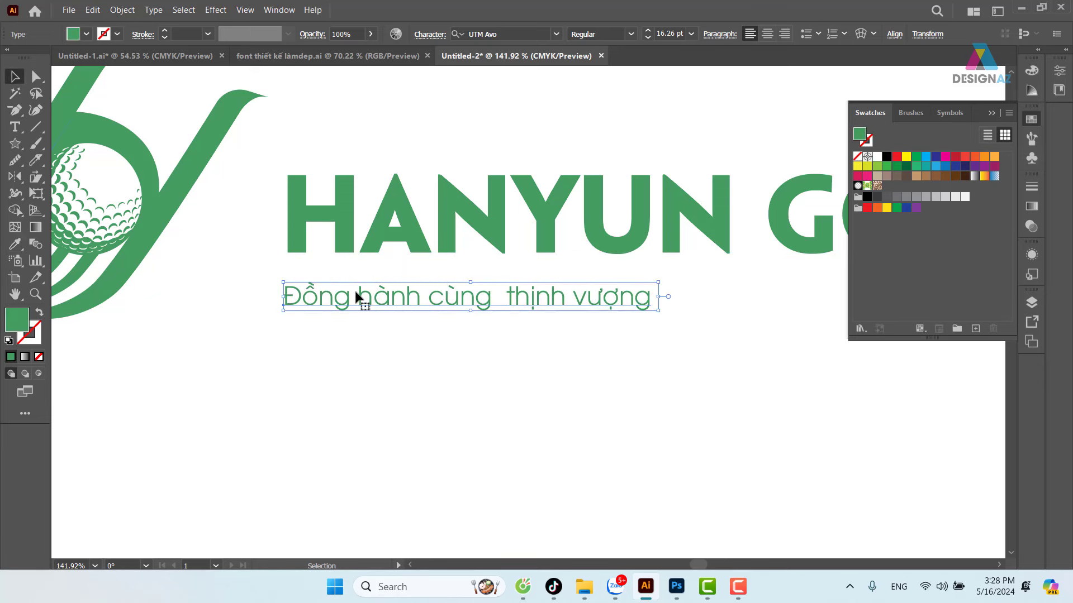
{"action": "left_click_drag", "start_coordinate": [364, 300], "coordinate": [368, 283]}
{"action": "mouse_move", "coordinate": [582, 313]}
{"action": "left_mouse_down"}
{"action": "mouse_move", "coordinate": [333, 305]}
{"action": "mouse_move", "coordinate": [304, 287]}
{"action": "left_mouse_up"}
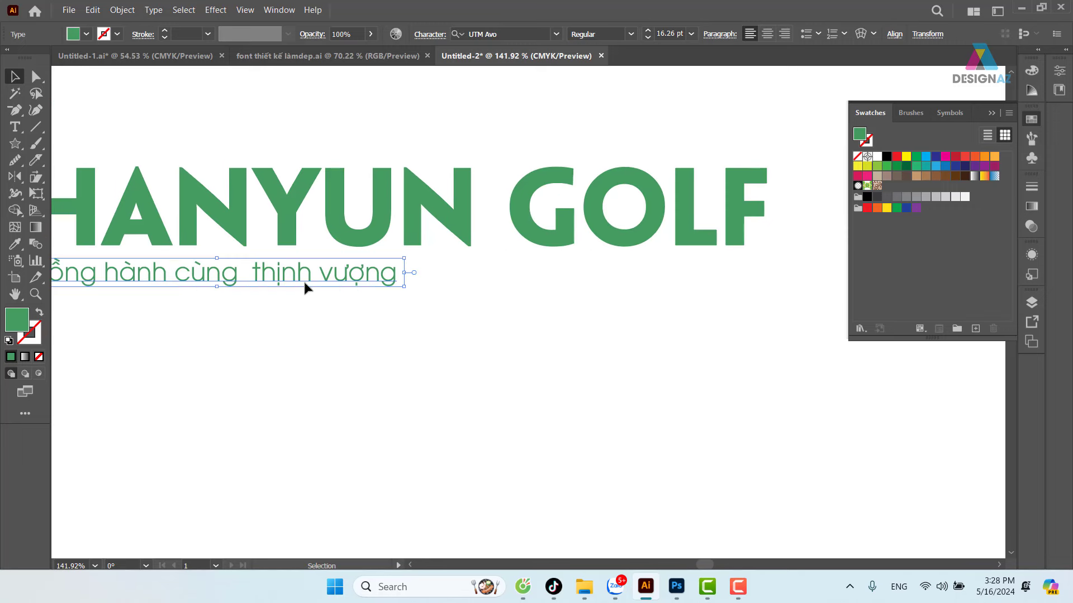
{"action": "key", "text": "backslash"}
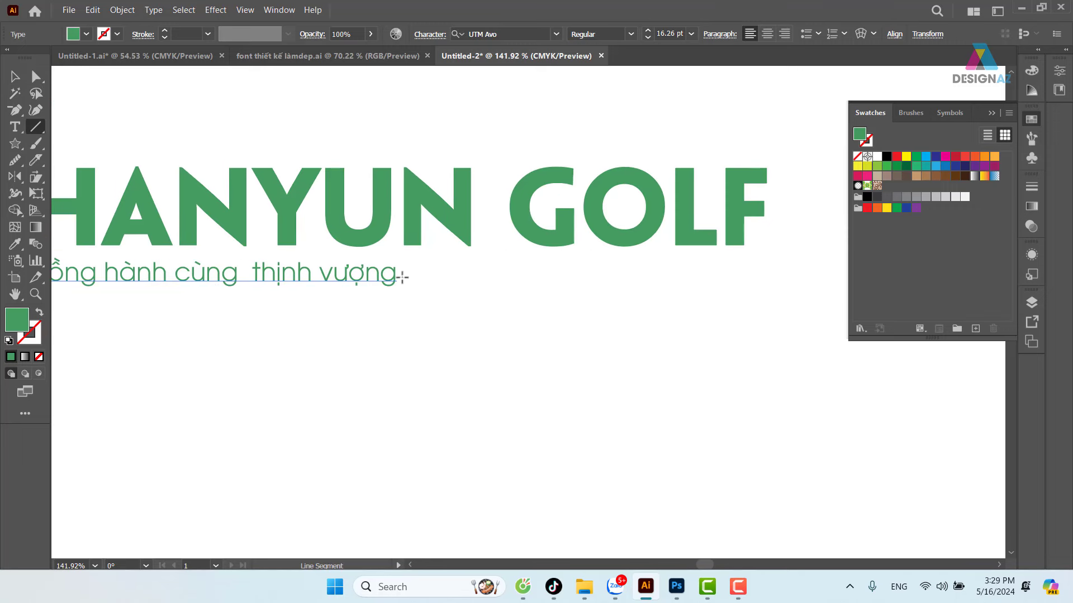
Step: Draw a thin green stroke line from the tagline's end to GOLF's right edge
{"action": "left_click_drag", "start_coordinate": [402, 278], "coordinate": [767, 277]}
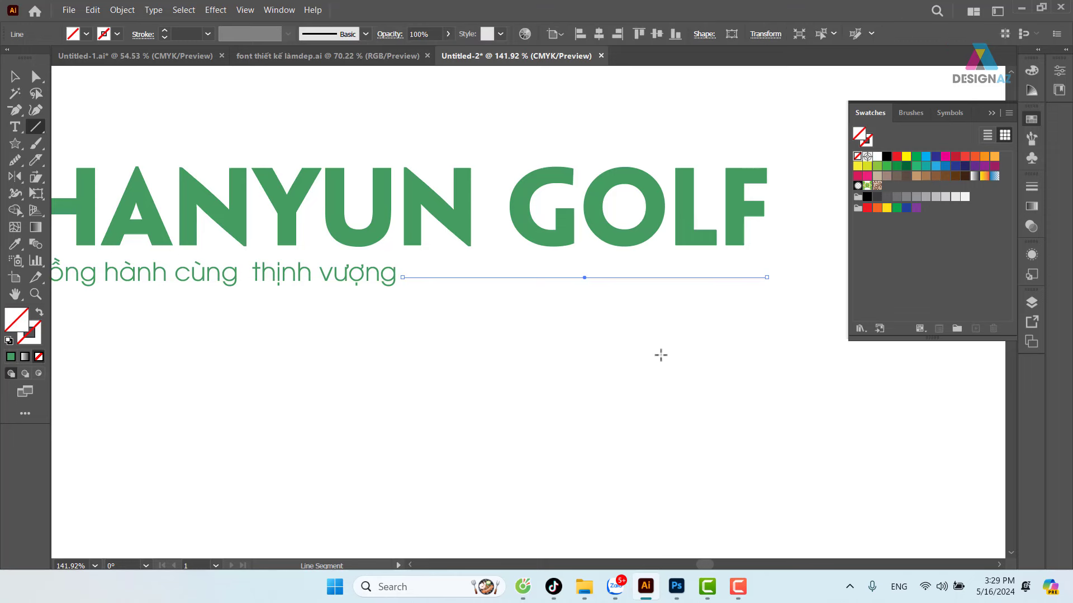
{"action": "key", "text": "i"}
{"action": "left_click", "coordinate": [657, 218]}
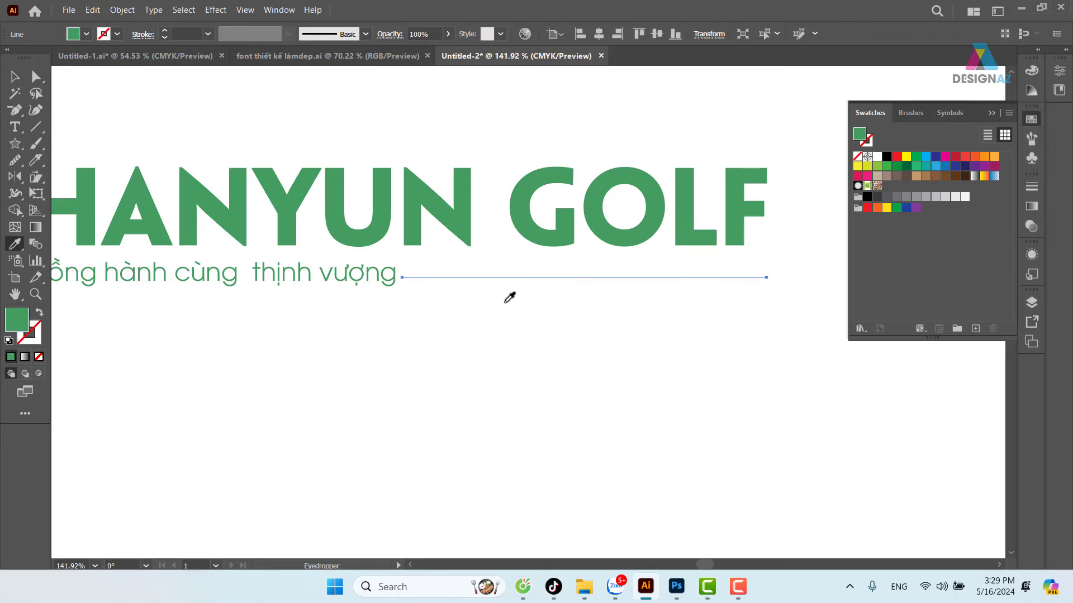
{"action": "key", "text": "shift+x"}
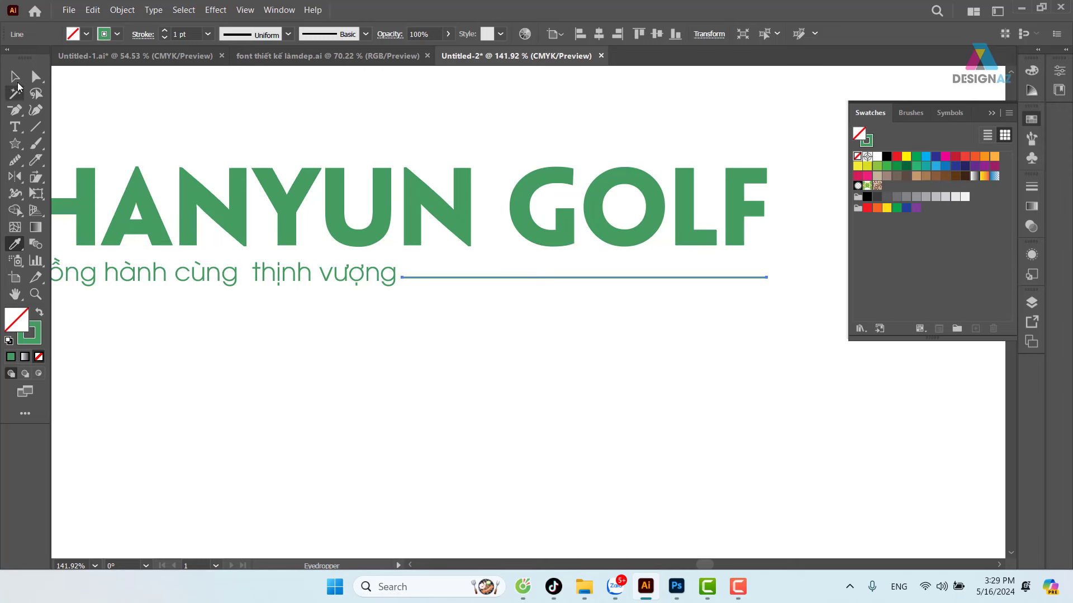
{"action": "left_click", "coordinate": [15, 76]}
{"action": "left_click", "coordinate": [440, 386]}
Step: Recolour the group of blue stars with the logo's green
{"action": "key", "text": "ctrl+minus"}
{"action": "key", "text": "ctrl+minus"}
{"action": "key", "text": "ctrl+minus"}
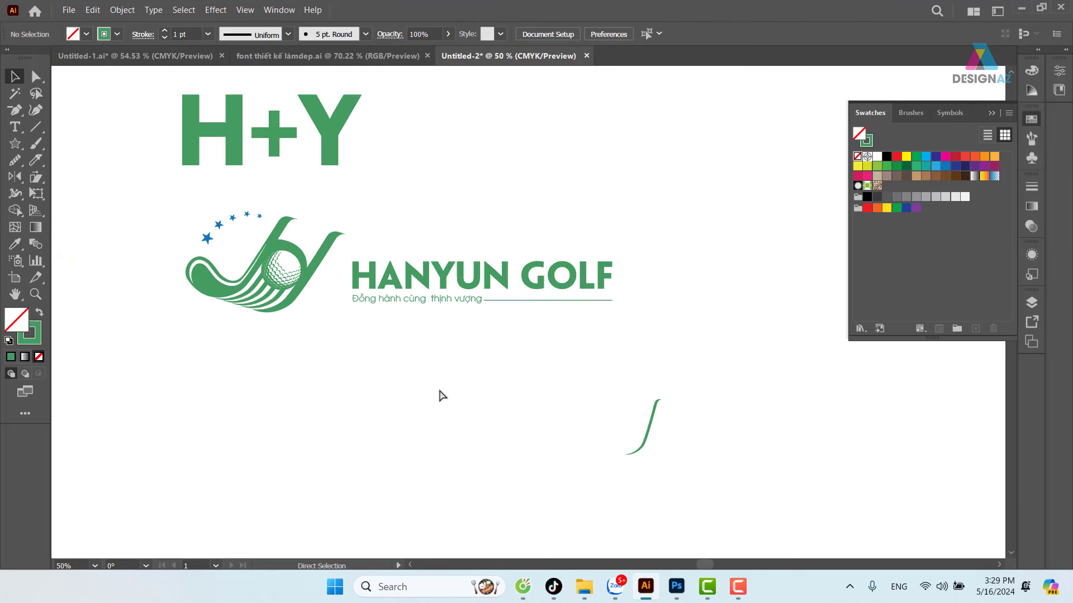
{"action": "left_click_drag", "start_coordinate": [325, 378], "coordinate": [388, 391]}
{"action": "left_click_drag", "start_coordinate": [172, 357], "coordinate": [707, 224]}
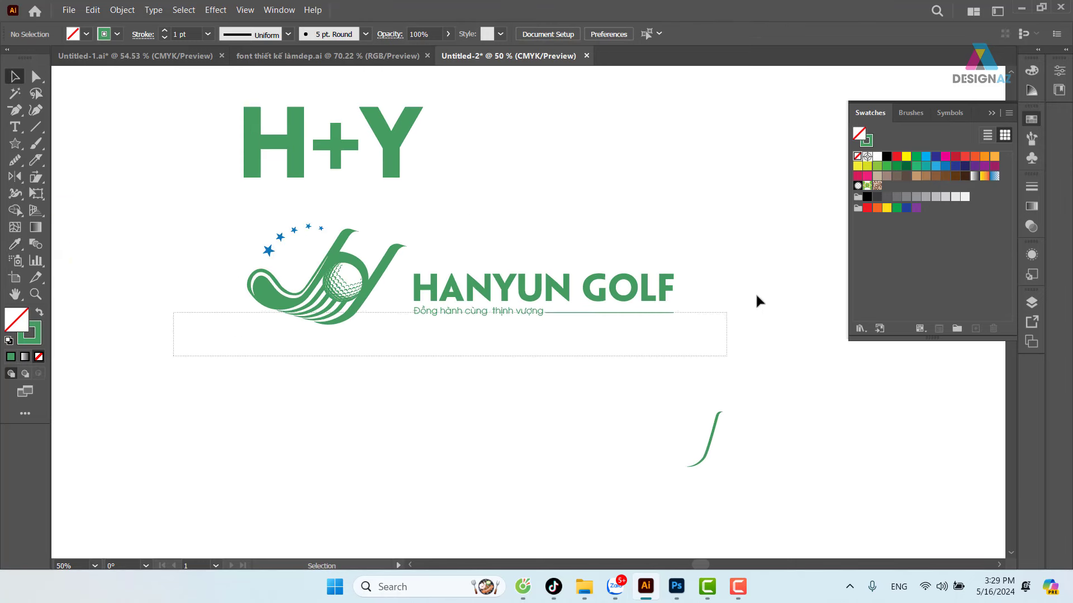
{"action": "left_click", "coordinate": [708, 224]}
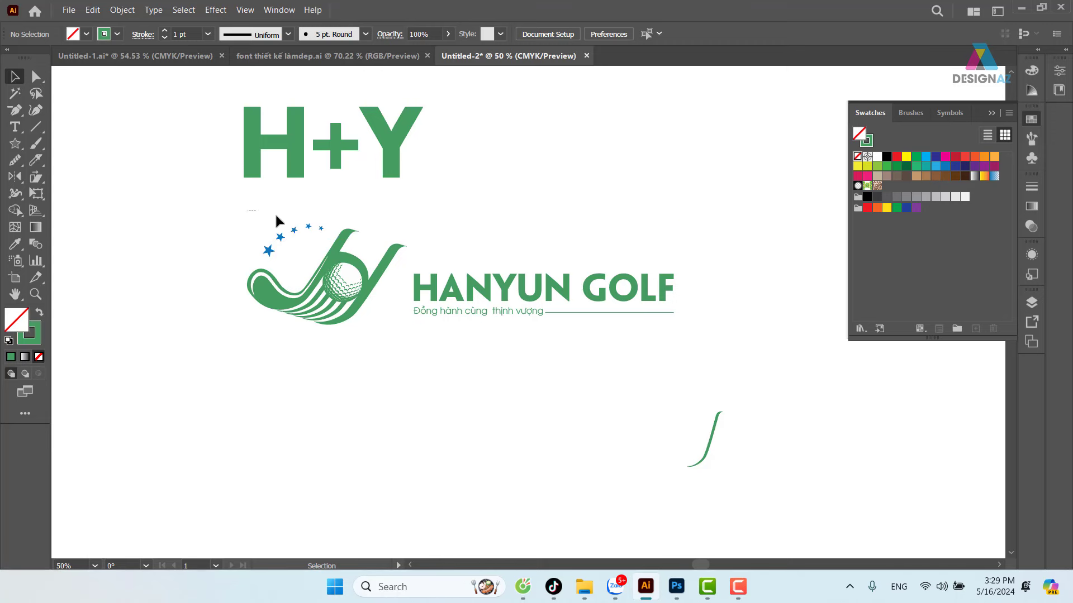
{"action": "left_click_drag", "start_coordinate": [276, 215], "coordinate": [324, 254]}
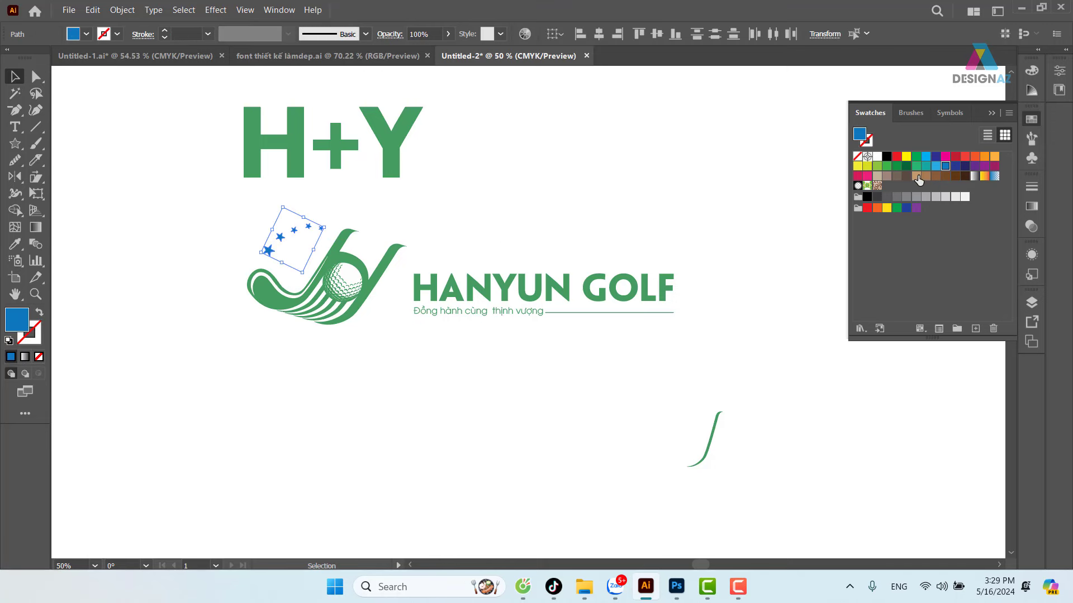
{"action": "key", "text": "i"}
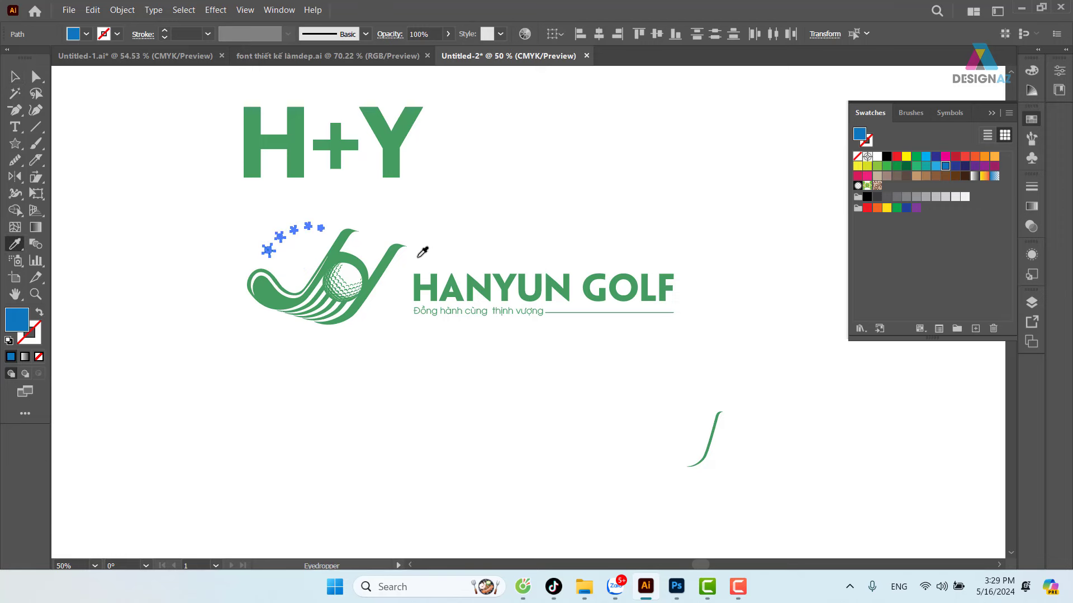
{"action": "left_click", "coordinate": [398, 258]}
{"action": "left_click", "coordinate": [17, 80]}
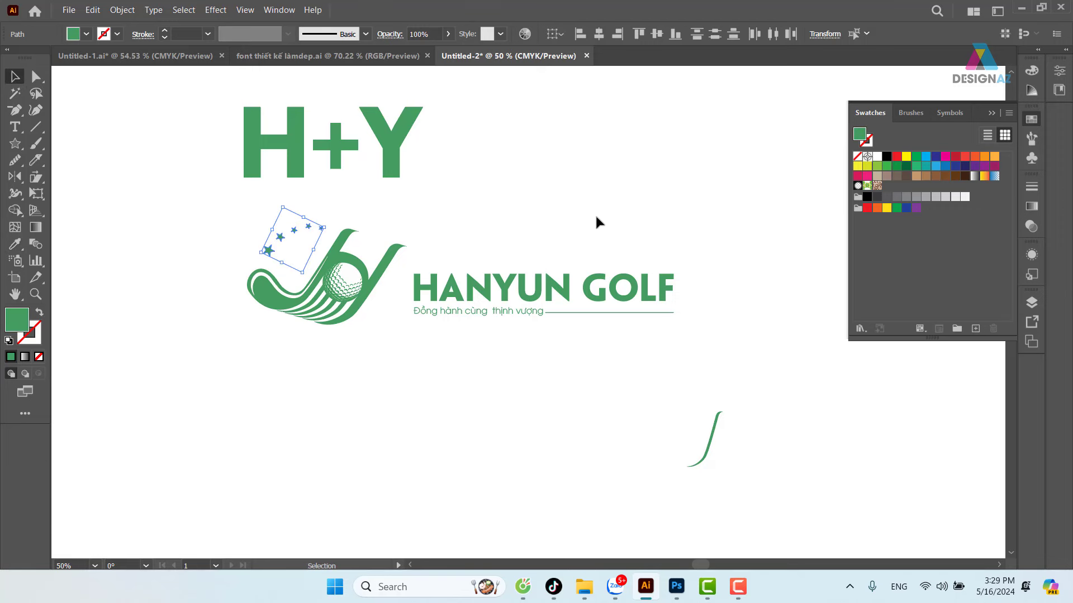
{"action": "left_click", "coordinate": [599, 213]}
Step: Move the HANYUN GOLF logo group lower on the artboard
{"action": "scroll", "coordinate": [577, 211], "scroll_direction": "down", "scroll_amount": 1}
{"action": "key", "text": "ctrl+a"}
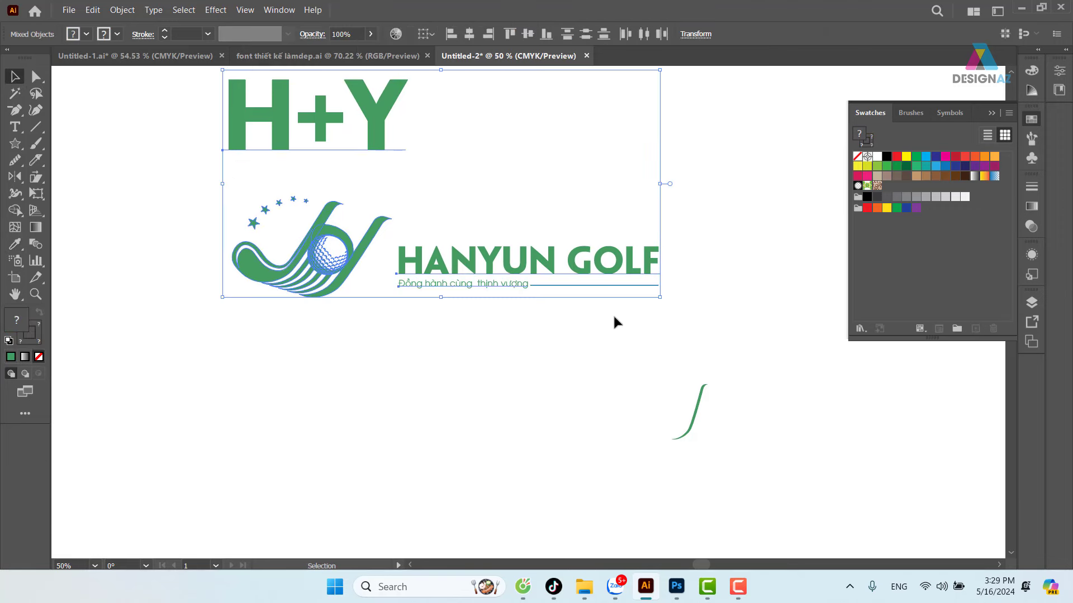
{"action": "left_click", "coordinate": [715, 358]}
{"action": "left_click_drag", "start_coordinate": [154, 354], "coordinate": [714, 196]}
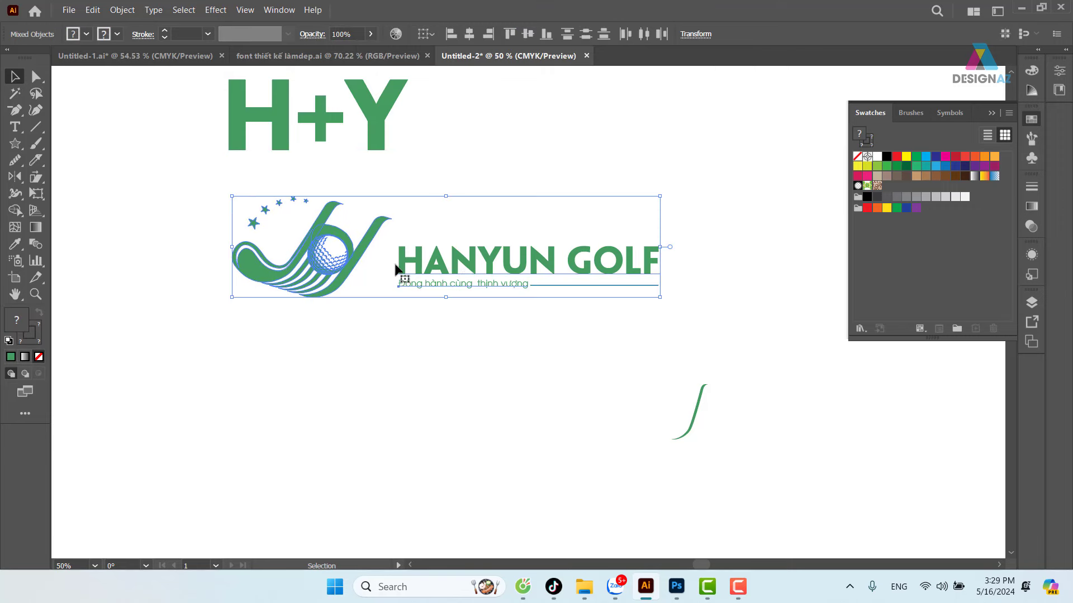
{"action": "left_click_drag", "start_coordinate": [361, 255], "coordinate": [361, 291]}
{"action": "left_click", "coordinate": [621, 391]}
{"action": "mouse_move", "coordinate": [621, 289]}
{"action": "left_mouse_down"}
{"action": "mouse_move", "coordinate": [656, 253]}
{"action": "mouse_move", "coordinate": [640, 326]}
{"action": "left_mouse_up"}
Step: Bring the loose green swoosh curve in below the logo
{"action": "key", "text": "z"}
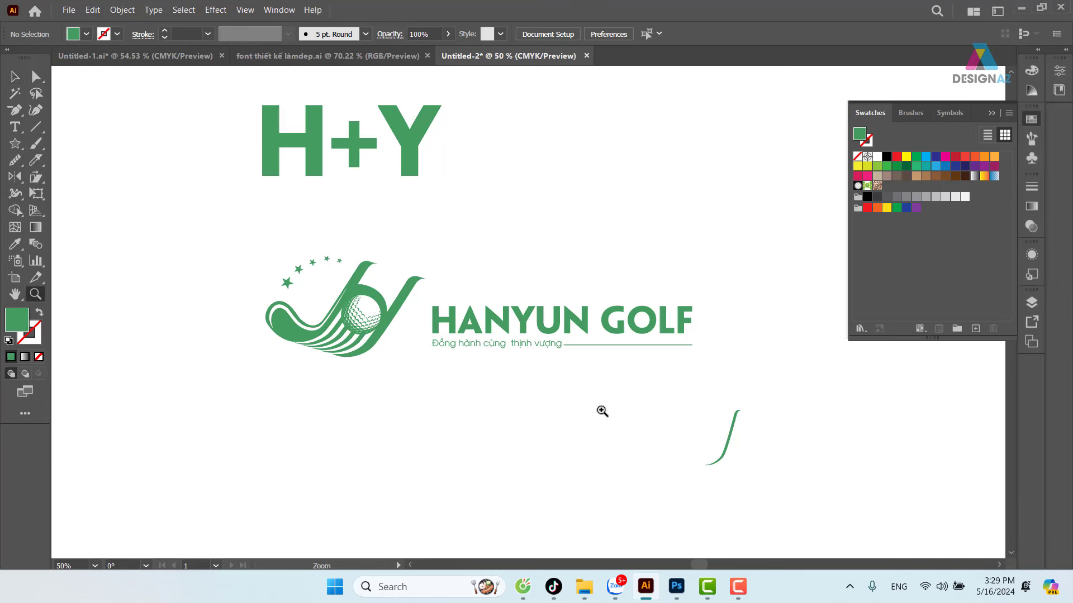
{"action": "scroll", "coordinate": [601, 413], "scroll_direction": "up", "scroll_amount": 1}
{"action": "scroll", "coordinate": [600, 412], "scroll_direction": "up", "scroll_amount": 1}
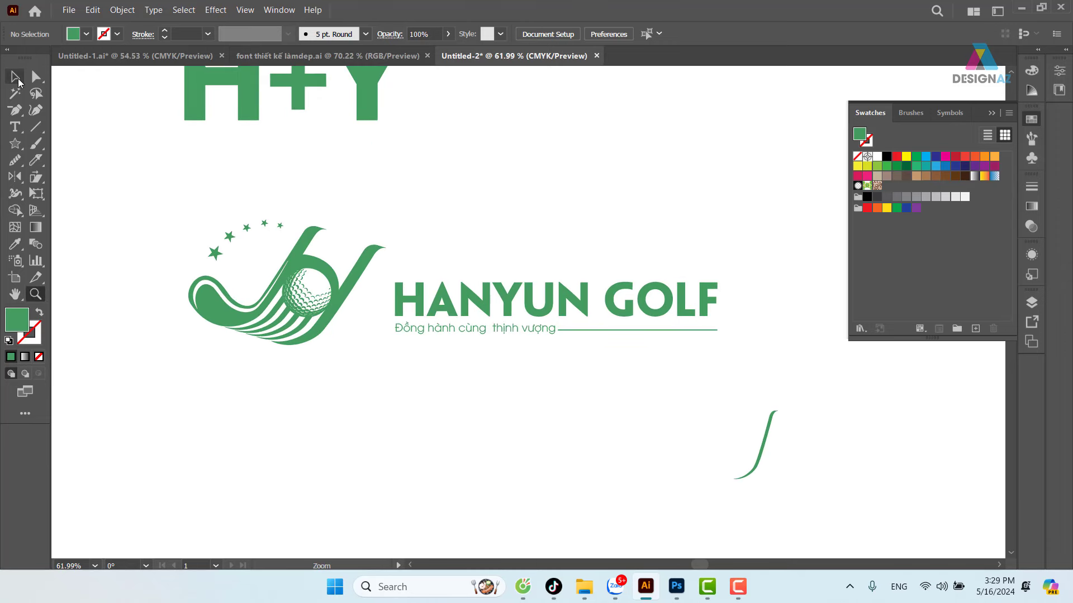
{"action": "left_click", "coordinate": [15, 76]}
{"action": "left_click_drag", "start_coordinate": [753, 451], "coordinate": [407, 523]}
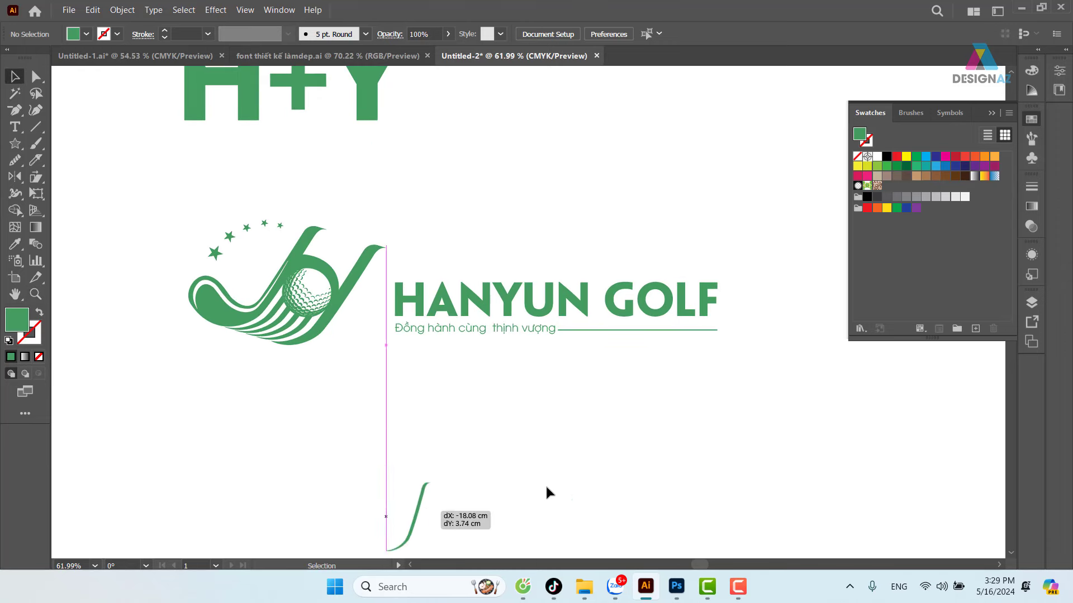
{"action": "left_click", "coordinate": [1031, 119]}
{"action": "key", "text": "ctrl+equal"}
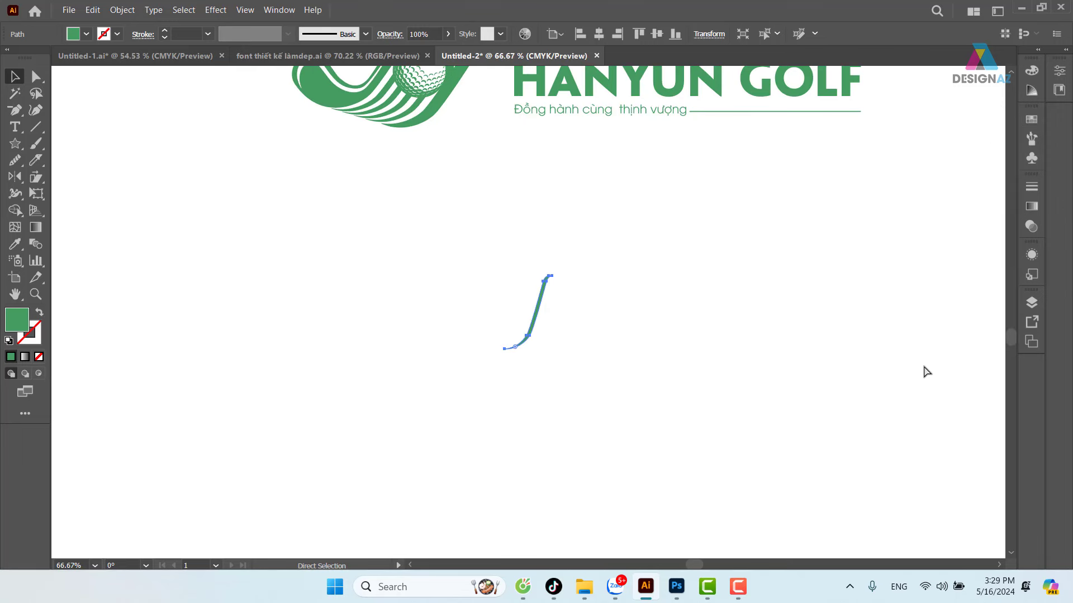
{"action": "mouse_move", "coordinate": [821, 166]}
{"action": "left_mouse_down"}
{"action": "mouse_move", "coordinate": [749, 371]}
{"action": "mouse_move", "coordinate": [695, 390]}
{"action": "left_mouse_up"}
{"action": "key", "text": "space"}
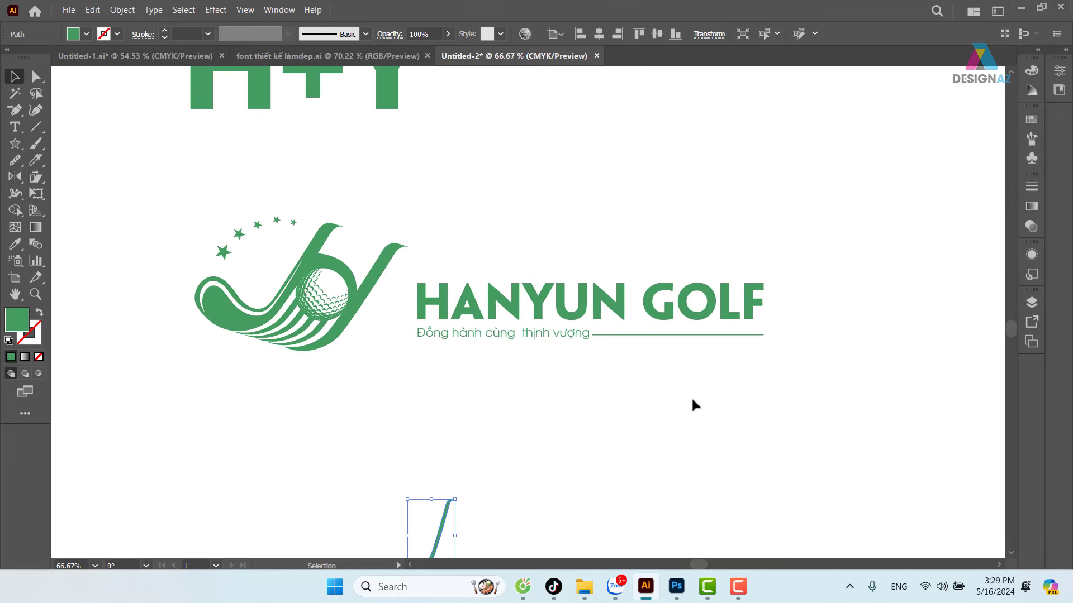
{"action": "left_click", "coordinate": [434, 416]}
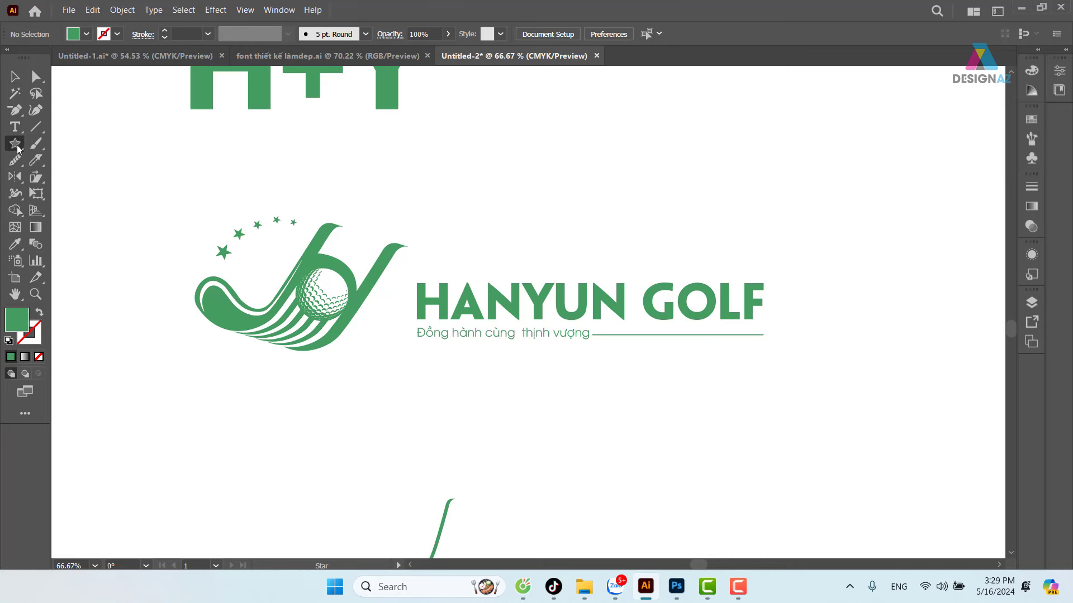
Step: Draw a large rectangle framing the logo and move the swoosh curve out of it
{"action": "left_click_drag", "start_coordinate": [16, 145], "coordinate": [83, 146]}
{"action": "mouse_move", "coordinate": [157, 179]}
{"action": "left_mouse_down"}
{"action": "mouse_move", "coordinate": [655, 378]}
{"action": "mouse_move", "coordinate": [836, 418]}
{"action": "left_mouse_up"}
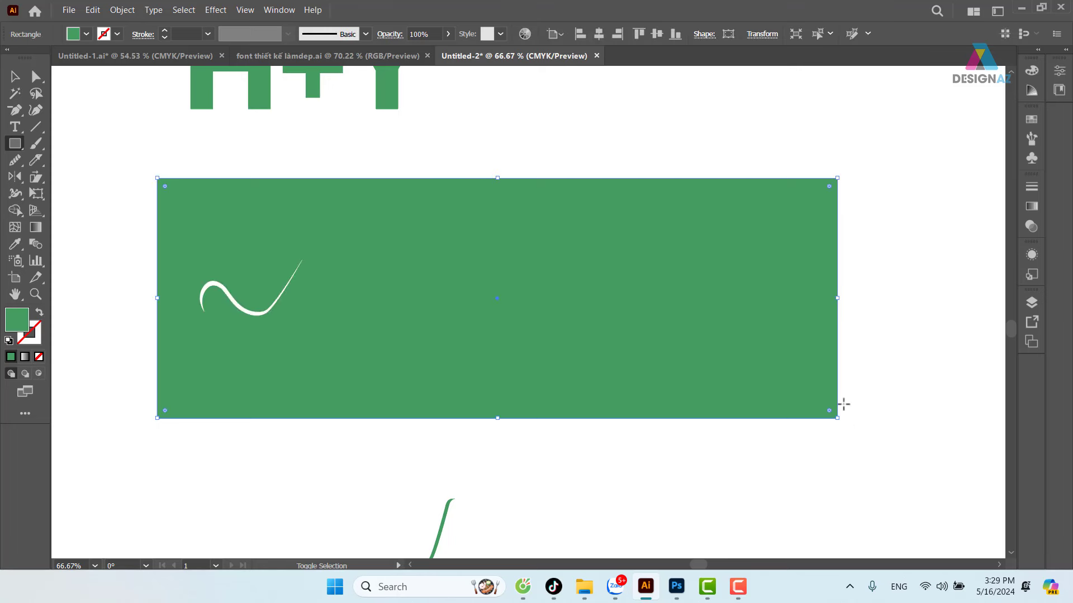
{"action": "left_click", "coordinate": [15, 77]}
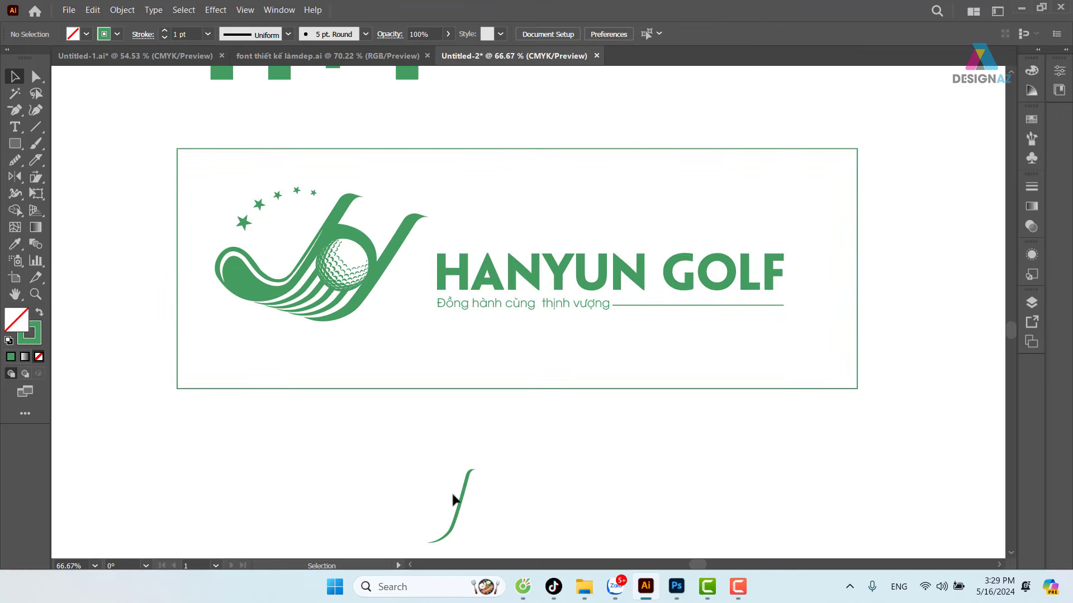
{"action": "mouse_move", "coordinate": [455, 499]}
{"action": "left_mouse_down"}
{"action": "mouse_move", "coordinate": [148, 109]}
{"action": "mouse_move", "coordinate": [854, 358]}
{"action": "left_mouse_up"}
{"action": "left_click", "coordinate": [219, 106]}
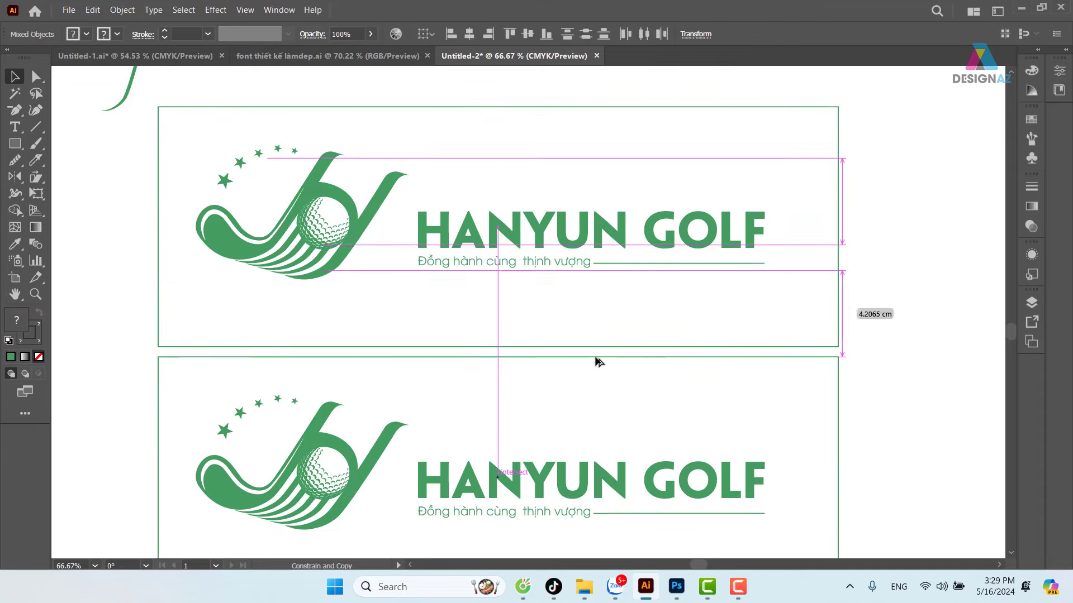
Step: Duplicate the framed logo below and fill the copy's rectangle solid green
{"action": "mouse_move", "coordinate": [598, 108]}
{"action": "left_mouse_down"}
{"action": "mouse_move", "coordinate": [596, 354]}
{"action": "mouse_move", "coordinate": [628, 303]}
{"action": "mouse_move", "coordinate": [628, 188]}
{"action": "left_mouse_up"}
{"action": "left_click", "coordinate": [835, 279]}
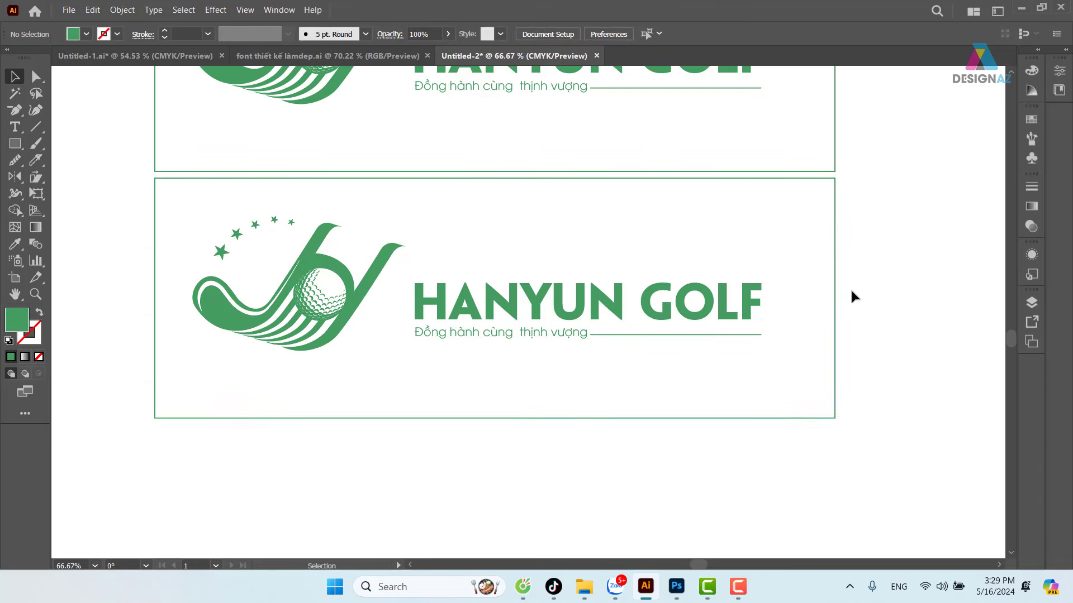
{"action": "key", "text": "shift+x"}
{"action": "left_click_drag", "start_coordinate": [896, 241], "coordinate": [500, 381]}
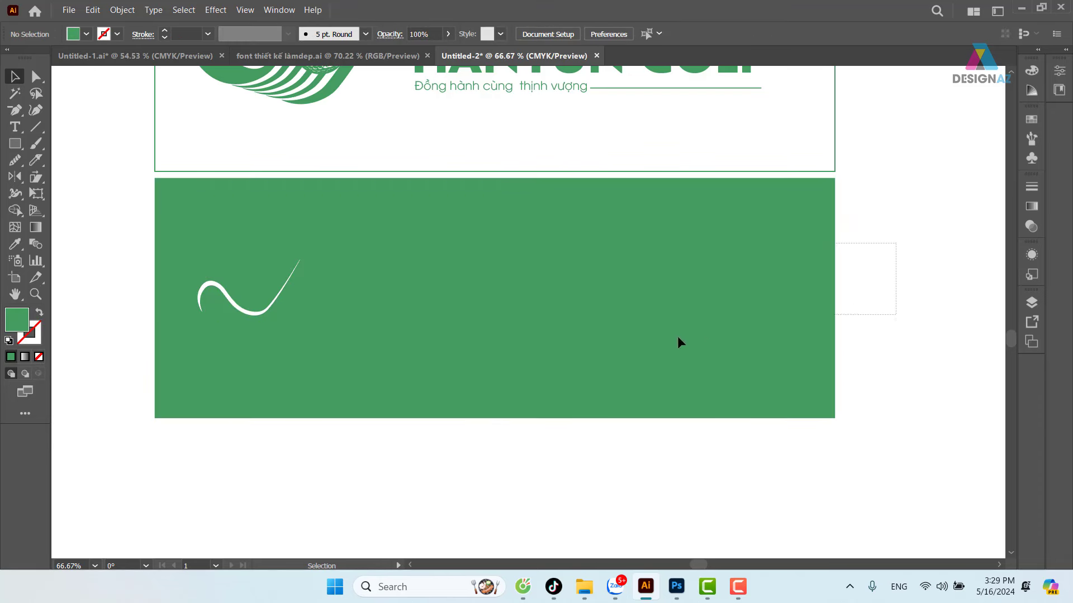
{"action": "left_click", "coordinate": [769, 253], "text": "shift"}
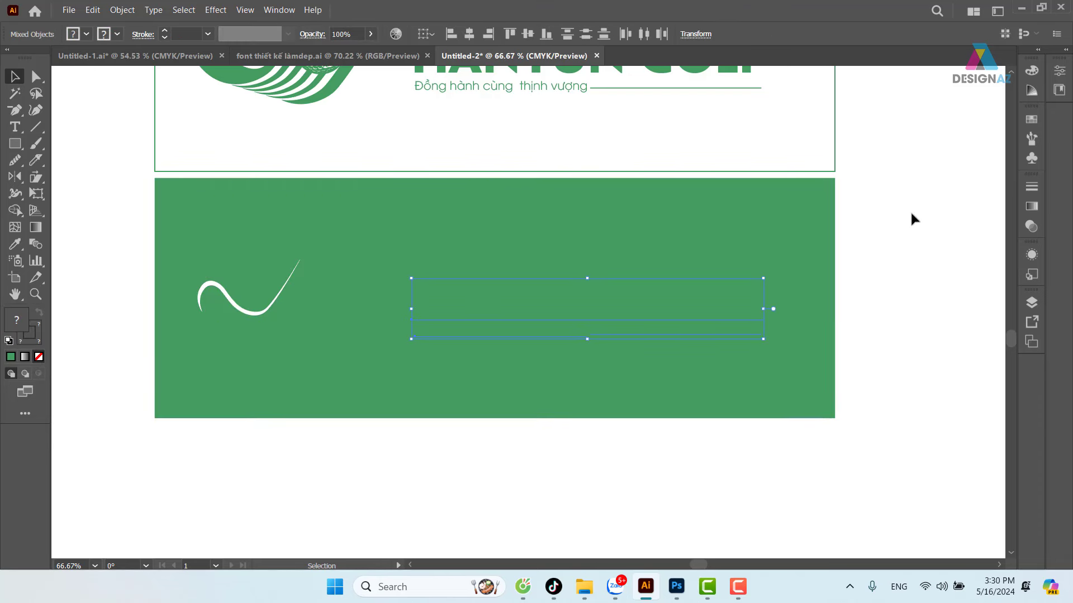
Step: Turn the lower copy's HANYUN GOLF text and logo artwork white
{"action": "left_click", "coordinate": [1032, 119]}
{"action": "left_click", "coordinate": [877, 156]}
{"action": "left_click", "coordinate": [99, 274]}
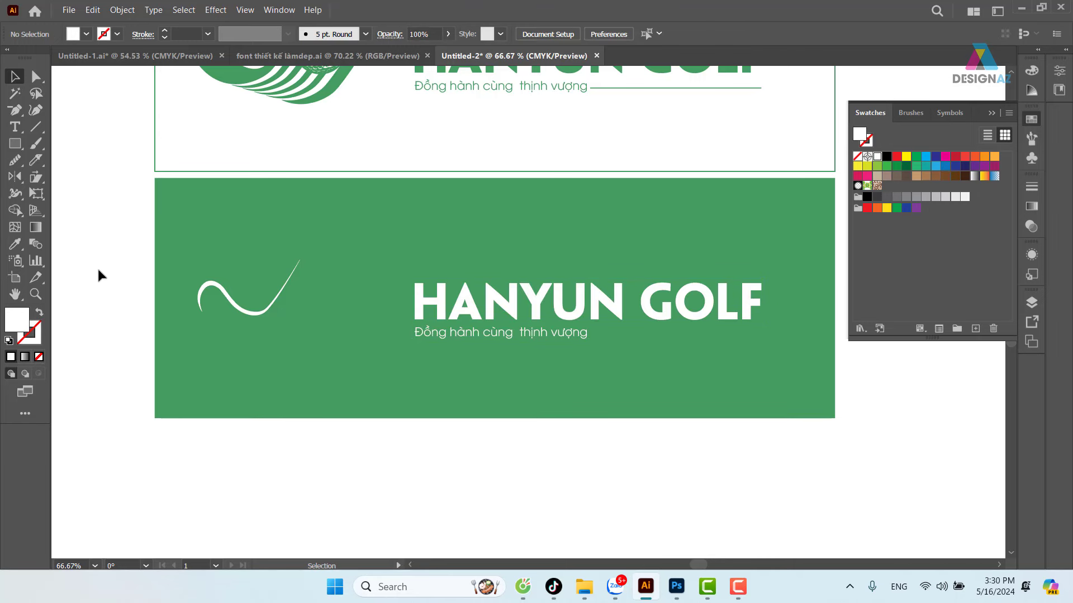
{"action": "left_click_drag", "start_coordinate": [109, 180], "coordinate": [401, 370]}
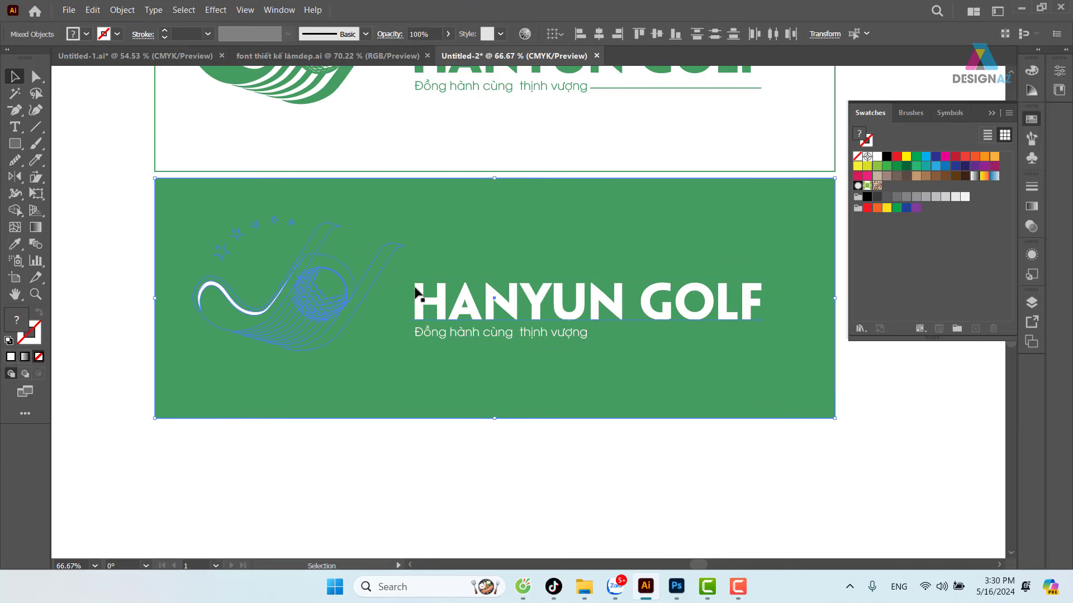
{"action": "left_click", "coordinate": [877, 157]}
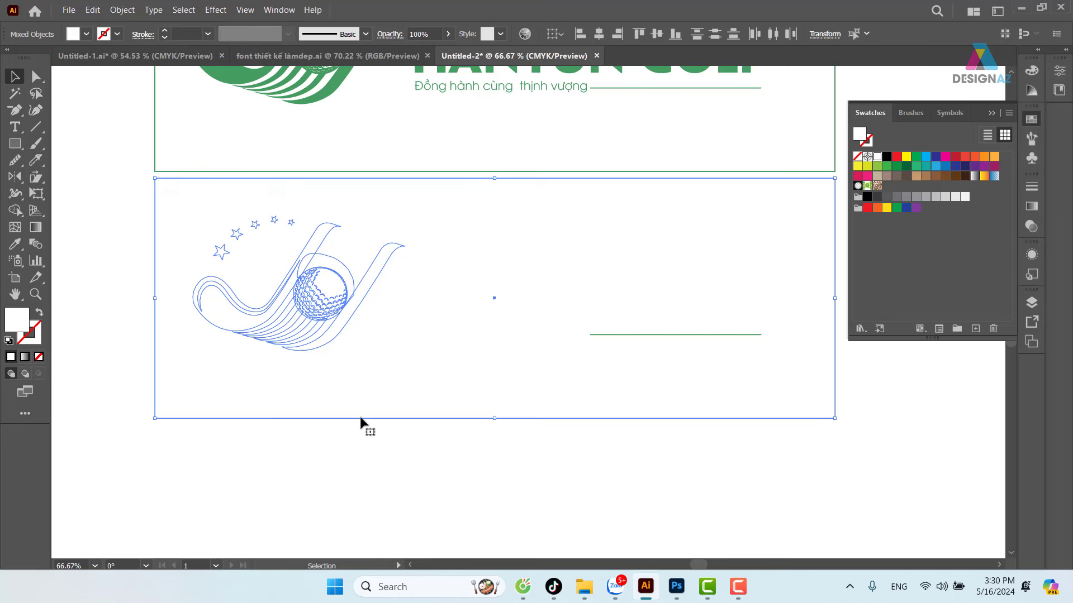
{"action": "key", "text": "ctrl+z"}
{"action": "left_click", "coordinate": [173, 234], "text": "shift"}
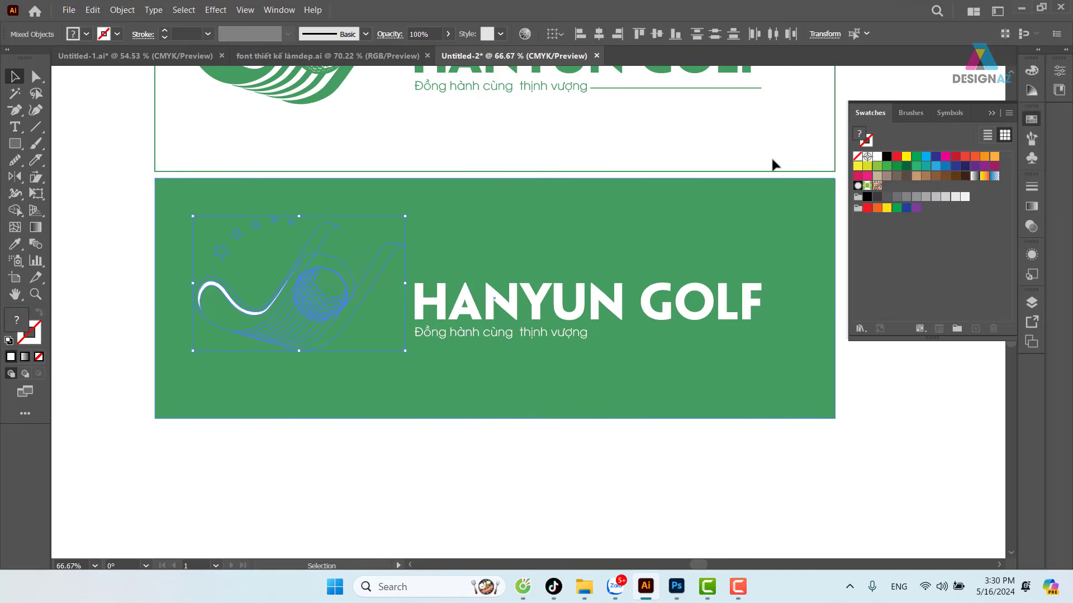
{"action": "left_click", "coordinate": [877, 157]}
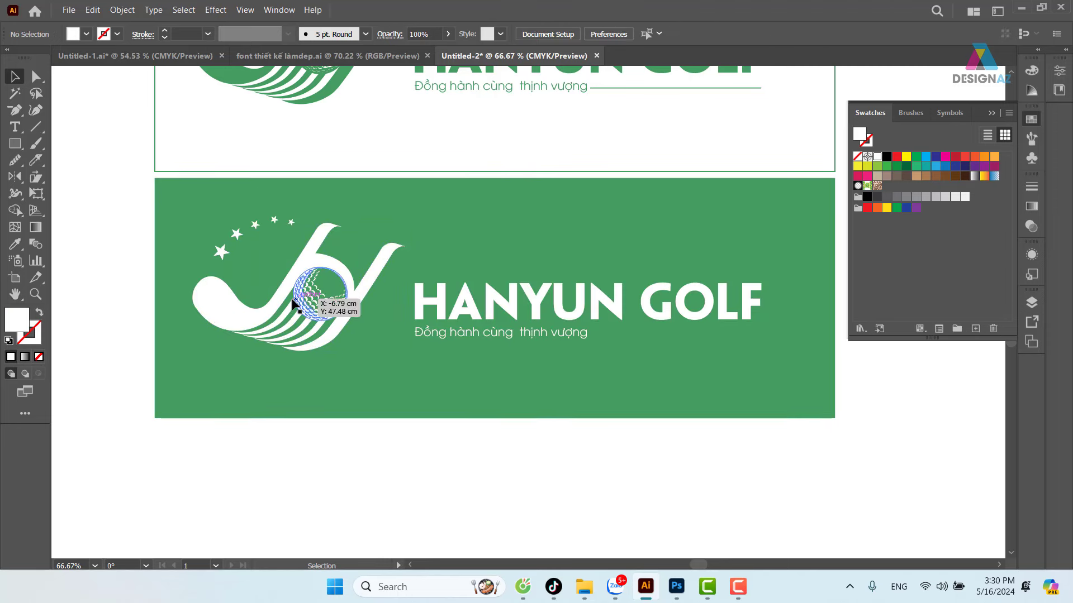
Step: Recolour a club-head stripe path with the background green
{"action": "left_click", "coordinate": [270, 306]}
{"action": "key", "text": "i"}
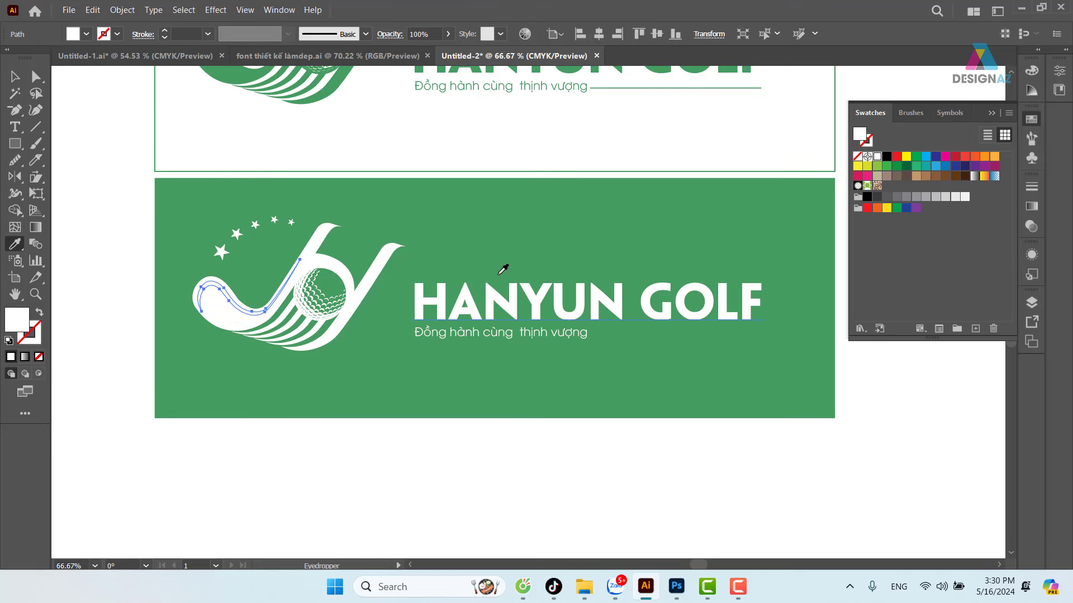
{"action": "left_click", "coordinate": [469, 338]}
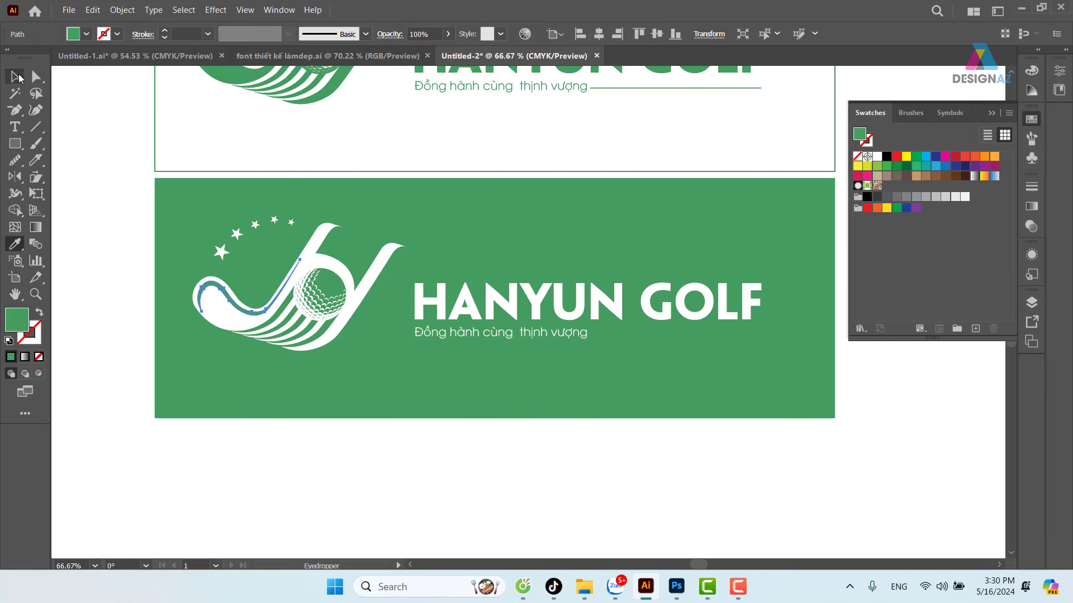
{"action": "left_click", "coordinate": [15, 77]}
{"action": "left_click", "coordinate": [487, 471]}
{"action": "mouse_move", "coordinate": [583, 480]}
{"action": "left_mouse_down"}
{"action": "mouse_move", "coordinate": [560, 482]}
{"action": "mouse_move", "coordinate": [568, 487]}
{"action": "left_mouse_up"}
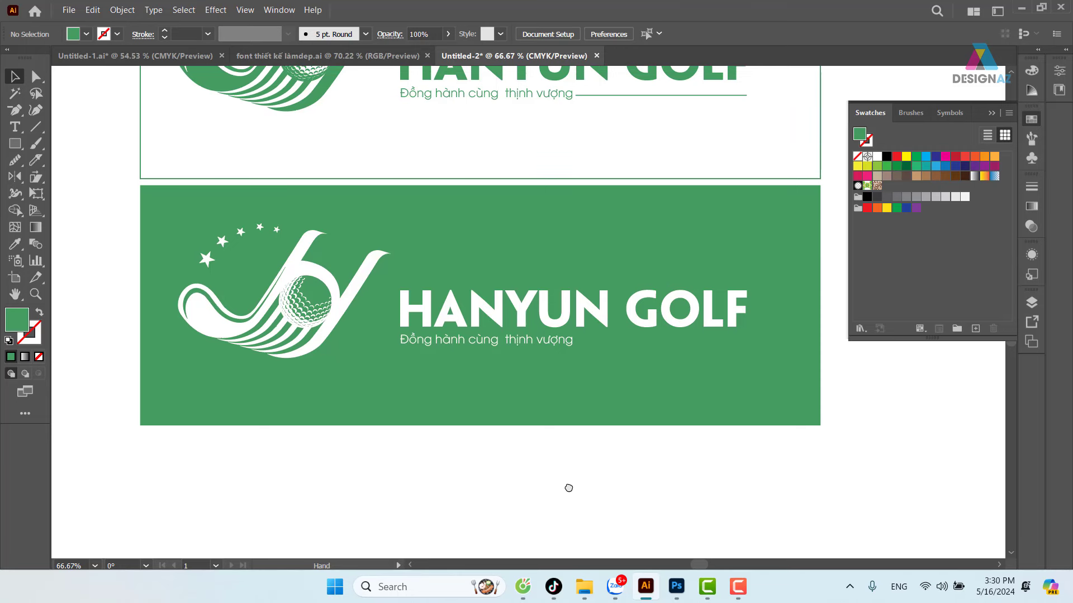
Step: Make the lower copy's underline a white stroke with fill set to None
{"action": "left_click", "coordinate": [653, 342]}
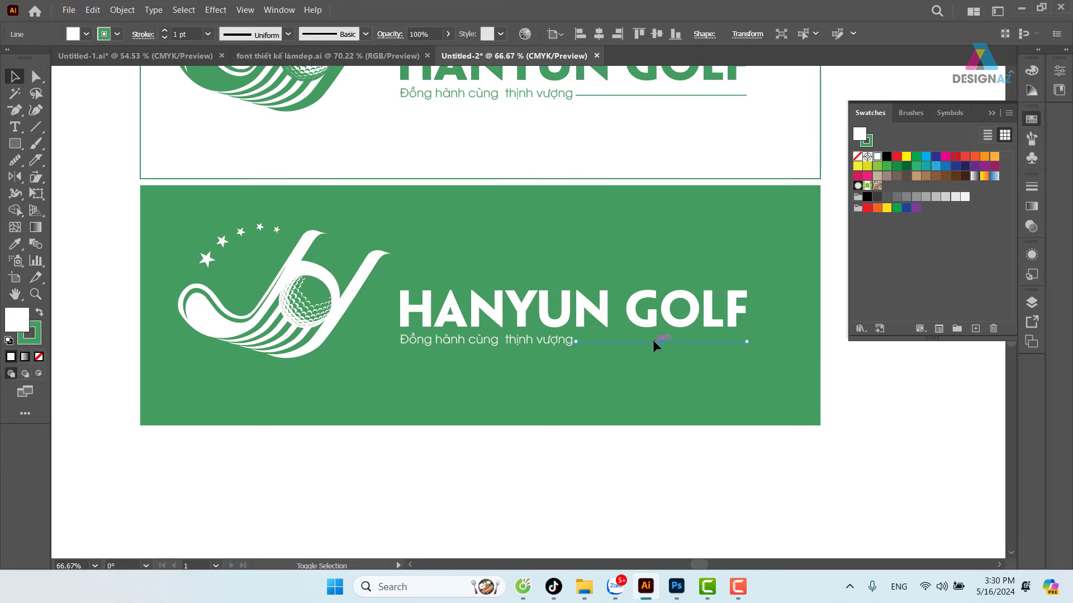
{"action": "key", "text": "shift+x"}
{"action": "left_click", "coordinate": [39, 357]}
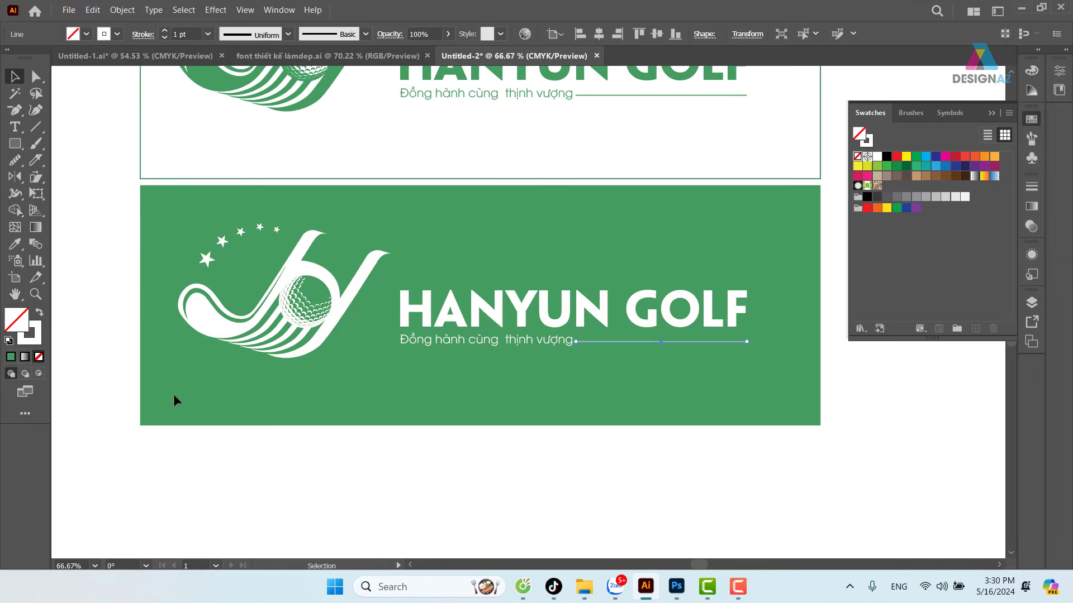
{"action": "left_click", "coordinate": [551, 474]}
{"action": "left_click_drag", "start_coordinate": [696, 447], "coordinate": [680, 559]}
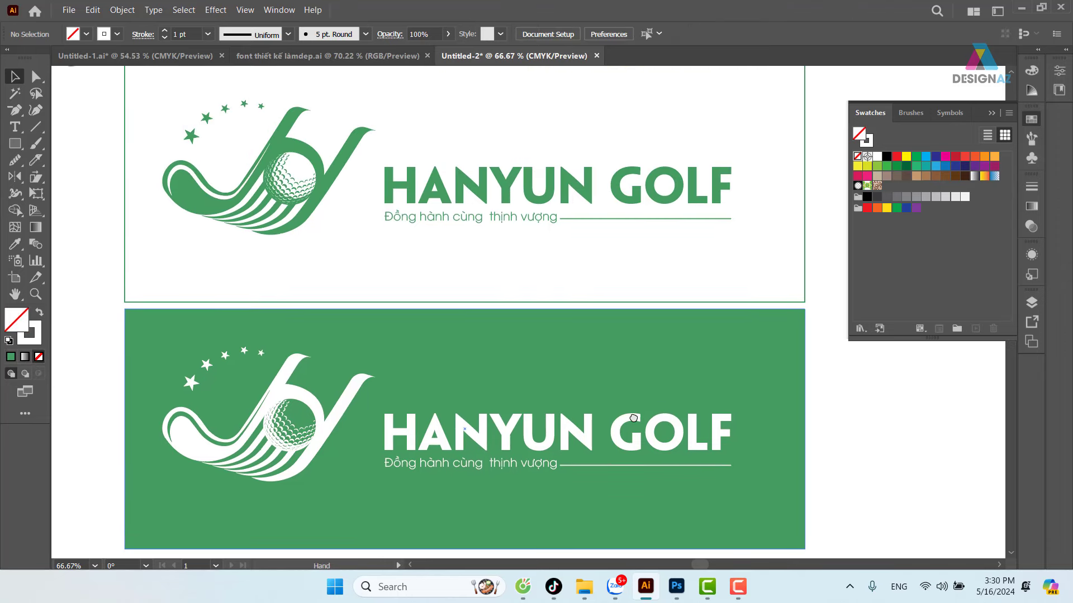
{"action": "left_click_drag", "start_coordinate": [633, 418], "coordinate": [667, 427]}
Step: Collapse the Swatches panel from the right dock
{"action": "left_click", "coordinate": [997, 113]}
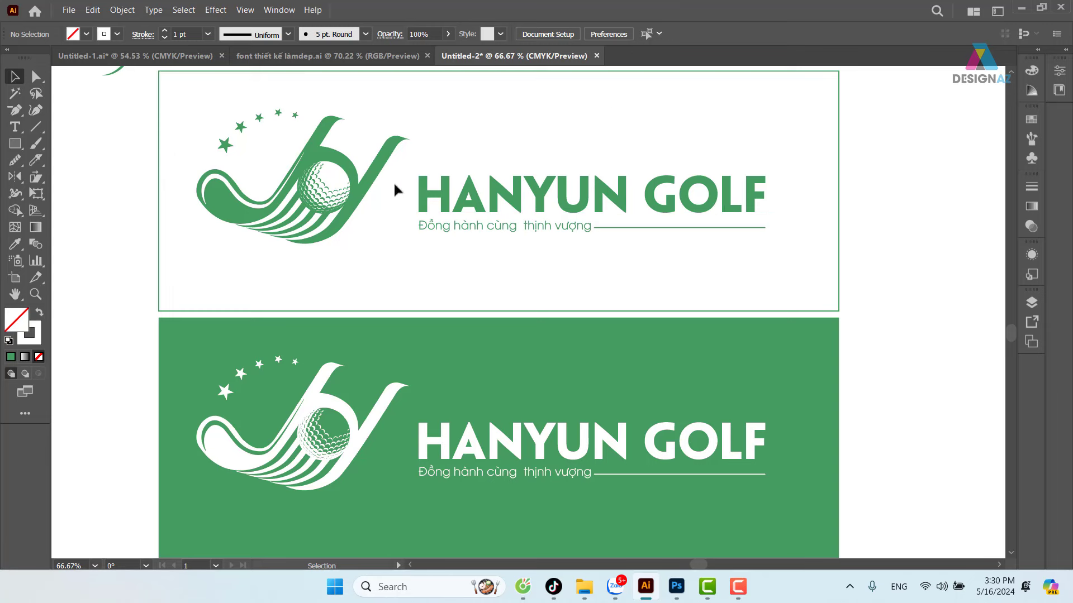
Step: Draw a thin bar in the logo's green inside the O of GOLF
{"action": "key", "text": "z"}
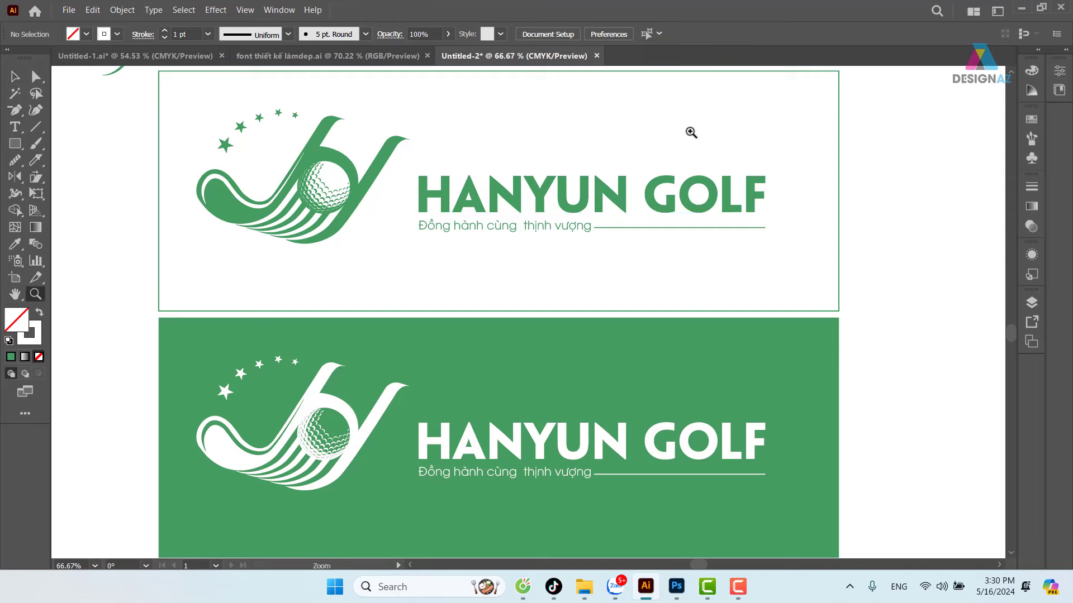
{"action": "left_click_drag", "start_coordinate": [689, 134], "coordinate": [774, 313]}
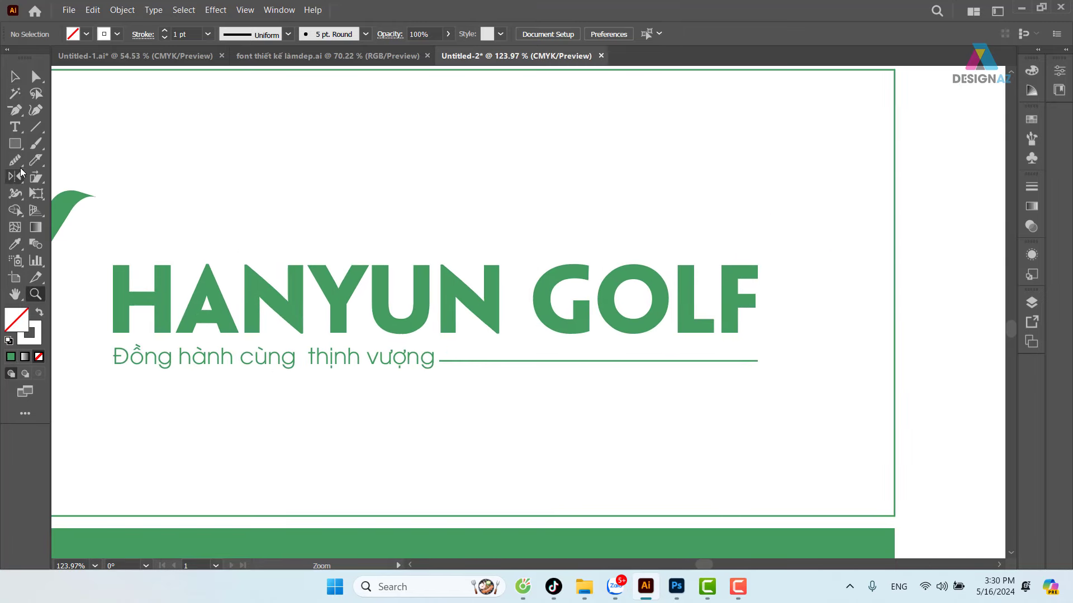
{"action": "left_click", "coordinate": [15, 144]}
{"action": "left_click", "coordinate": [51, 146]}
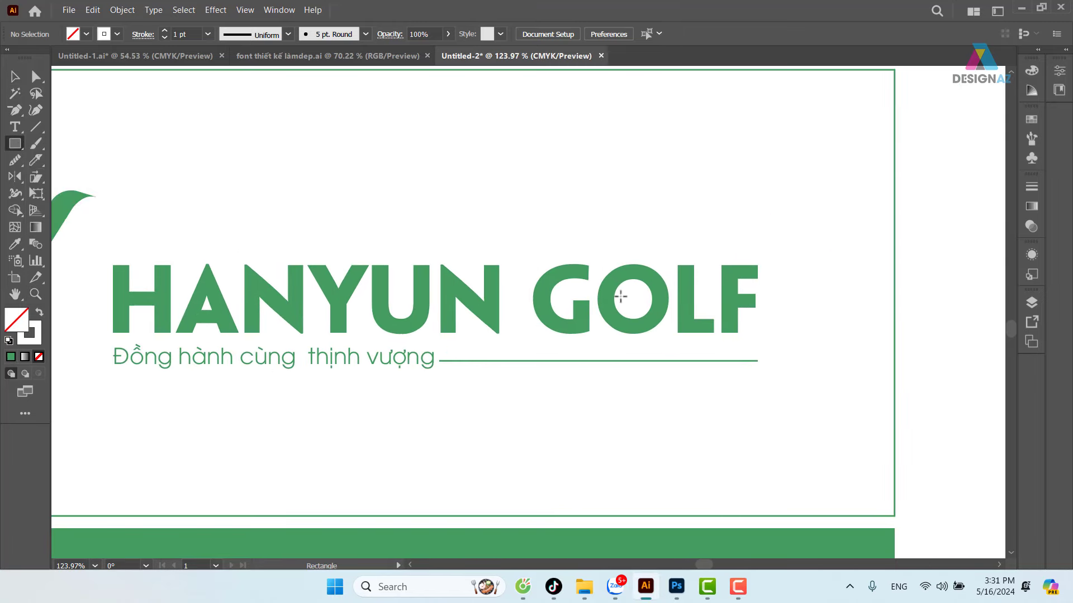
{"action": "left_click_drag", "start_coordinate": [634, 240], "coordinate": [637, 302]}
{"action": "key", "text": "i"}
{"action": "left_click", "coordinate": [654, 299]}
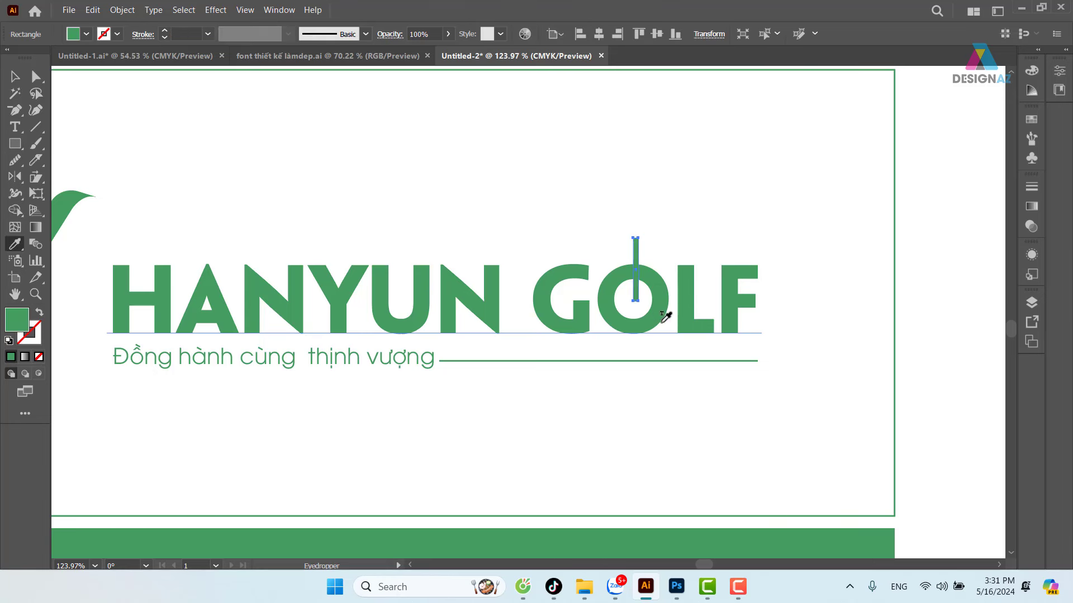
{"action": "key", "text": "v"}
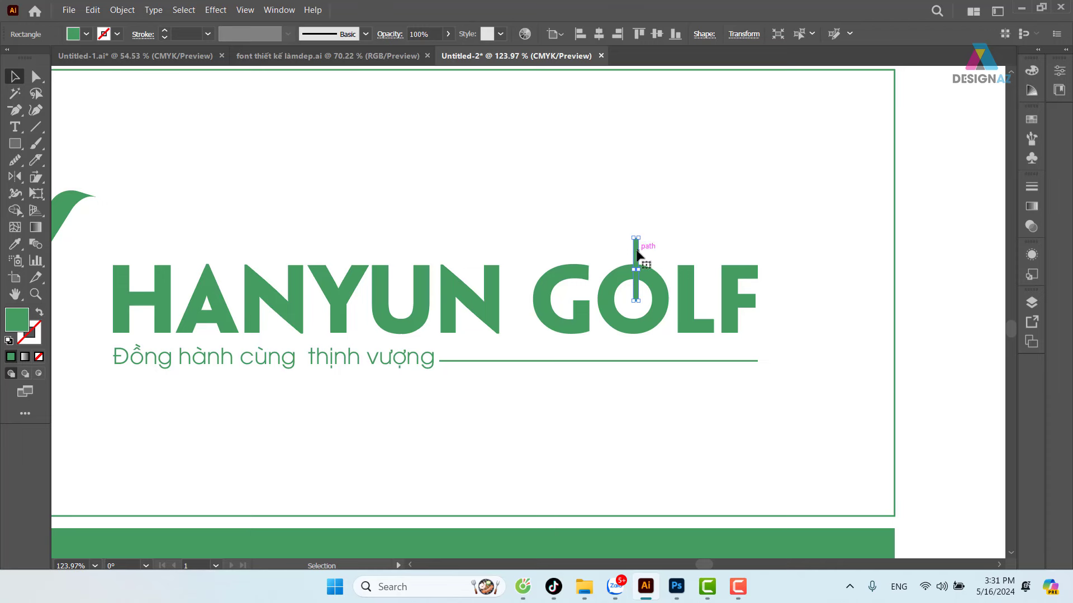
{"action": "left_click_drag", "start_coordinate": [637, 255], "coordinate": [633, 251]}
Step: Drag the bar's top anchors upward to make a tall flagpole
{"action": "key", "text": "z"}
{"action": "left_click_drag", "start_coordinate": [637, 175], "coordinate": [783, 299]}
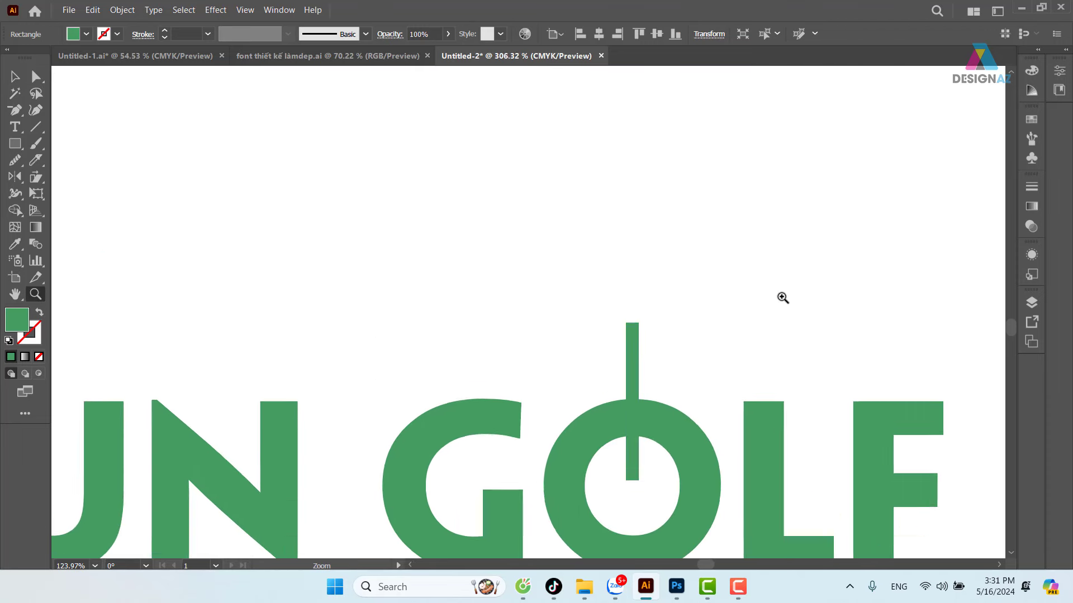
{"action": "key", "text": "a"}
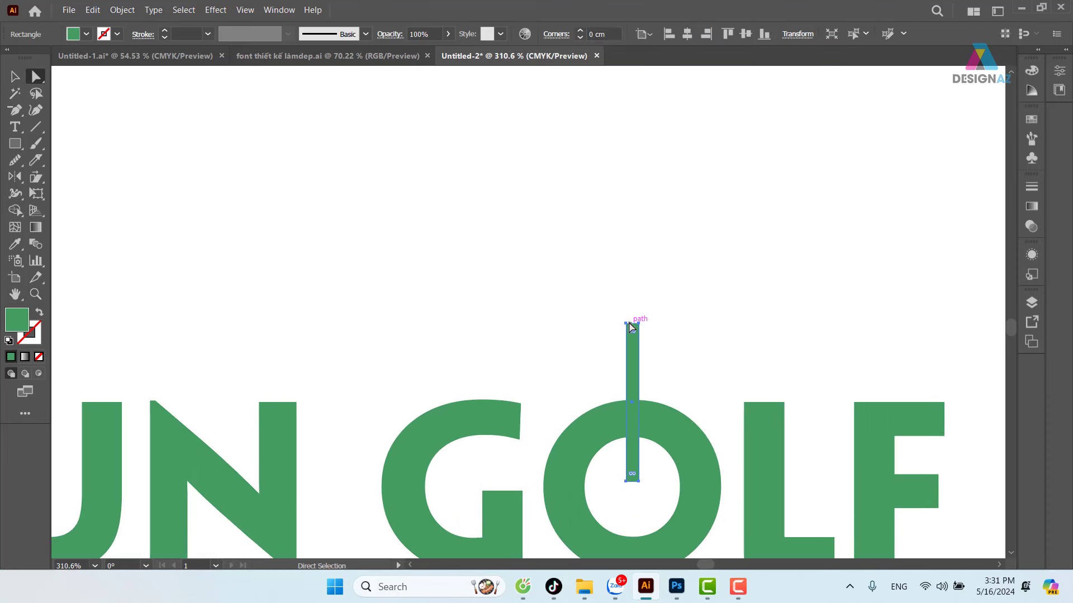
{"action": "left_click", "coordinate": [639, 324]}
{"action": "left_click_drag", "start_coordinate": [639, 324], "coordinate": [638, 257]}
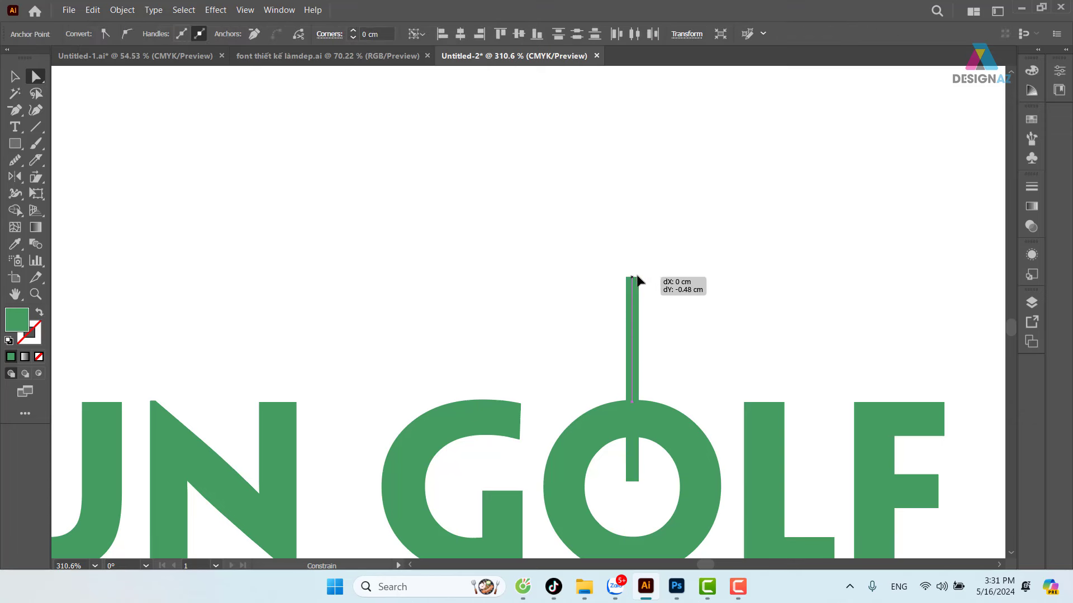
Step: Draw a flag rectangle at the pole's top and average its right corners into a point
{"action": "left_click", "coordinate": [22, 146]}
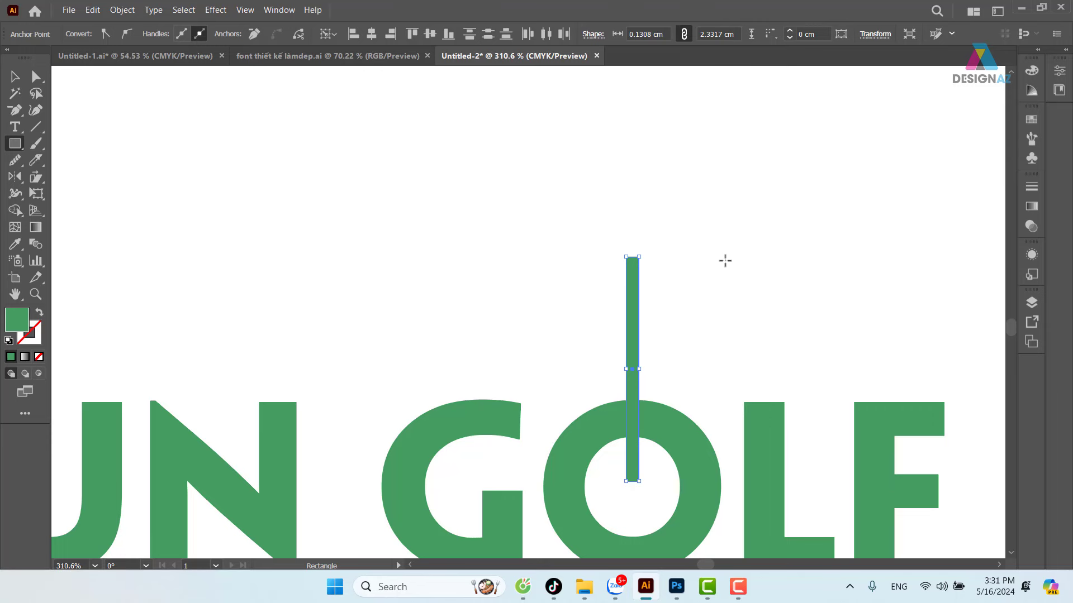
{"action": "left_click_drag", "start_coordinate": [725, 261], "coordinate": [632, 319]}
{"action": "left_click", "coordinate": [16, 76]}
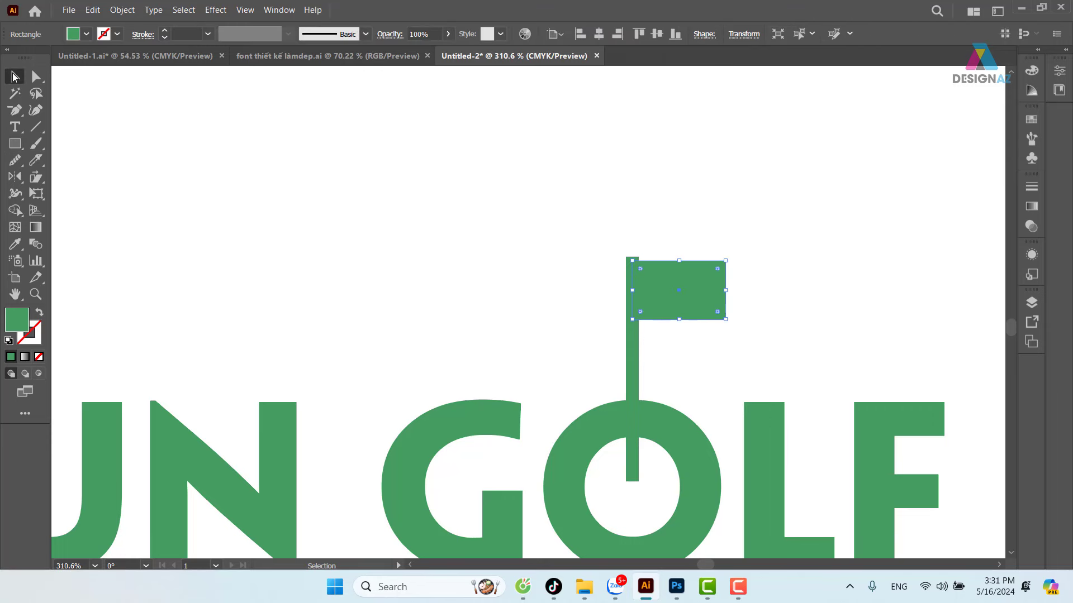
{"action": "left_click", "coordinate": [36, 76]}
{"action": "left_click", "coordinate": [724, 261]}
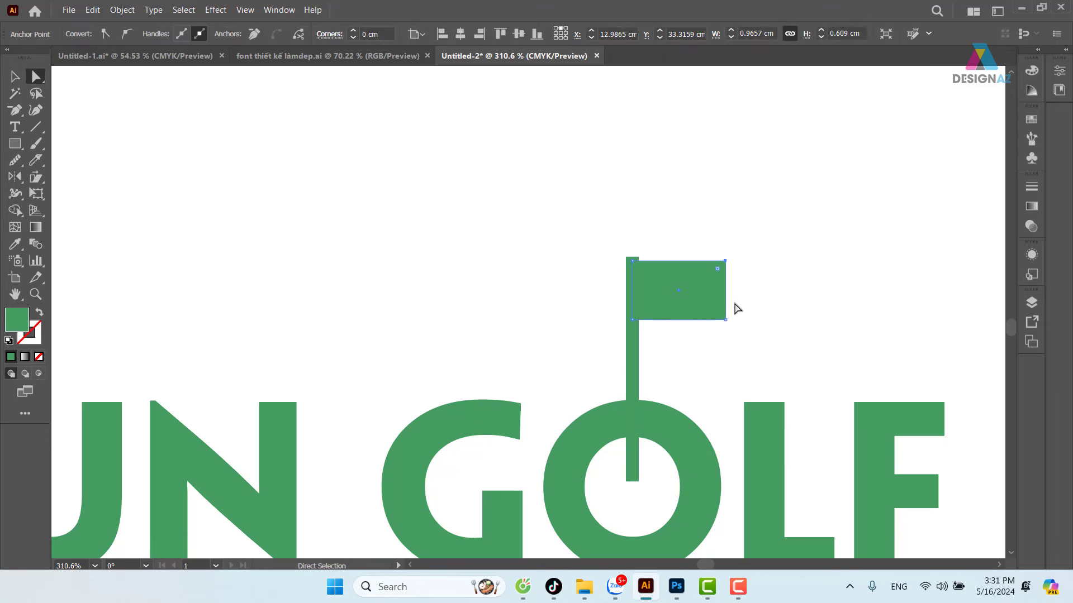
{"action": "left_click", "coordinate": [727, 323]}
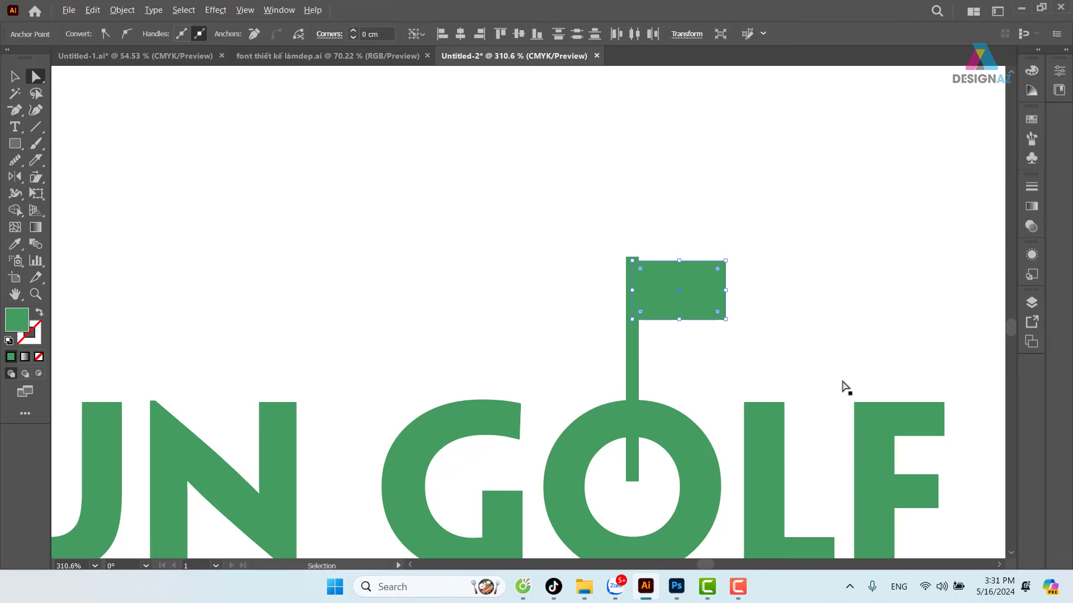
{"action": "key", "text": "ctrl+alt+j"}
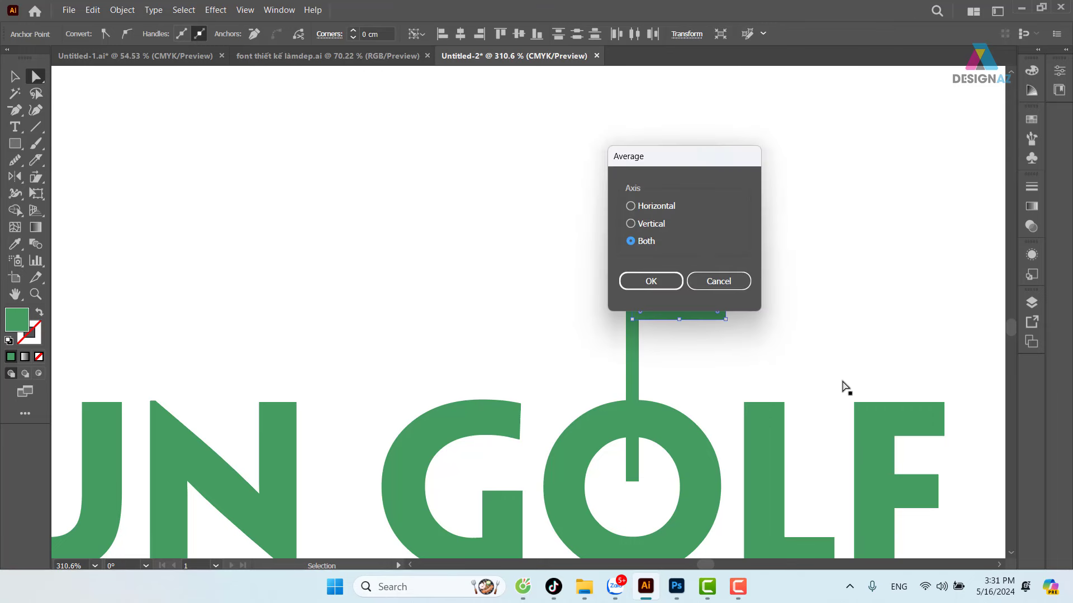
{"action": "key", "text": "Return"}
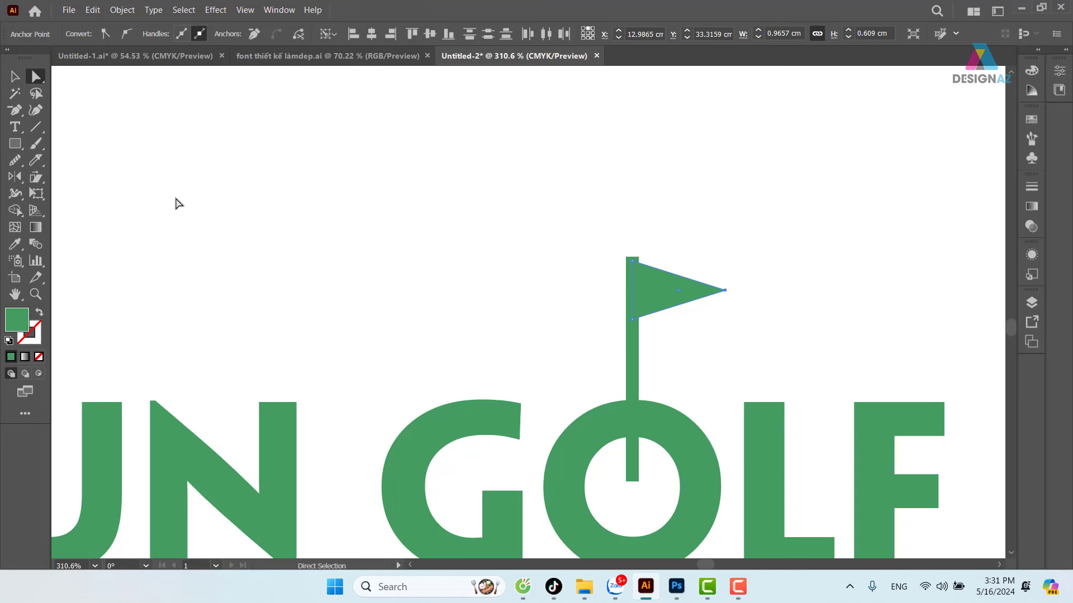
Step: Zoom out to the whole logo, then zoom in on the flagpole and GOLF's O
{"action": "left_click", "coordinate": [15, 77]}
{"action": "key", "text": "ctrl+1"}
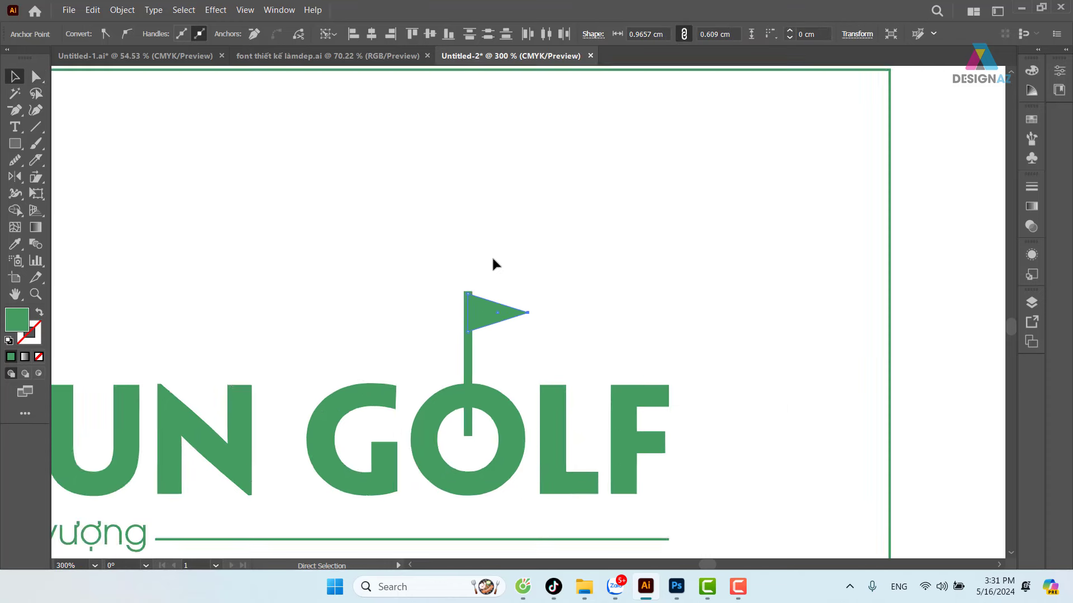
{"action": "key", "text": "ctrl+minus"}
{"action": "left_click_drag", "start_coordinate": [698, 335], "coordinate": [918, 296]}
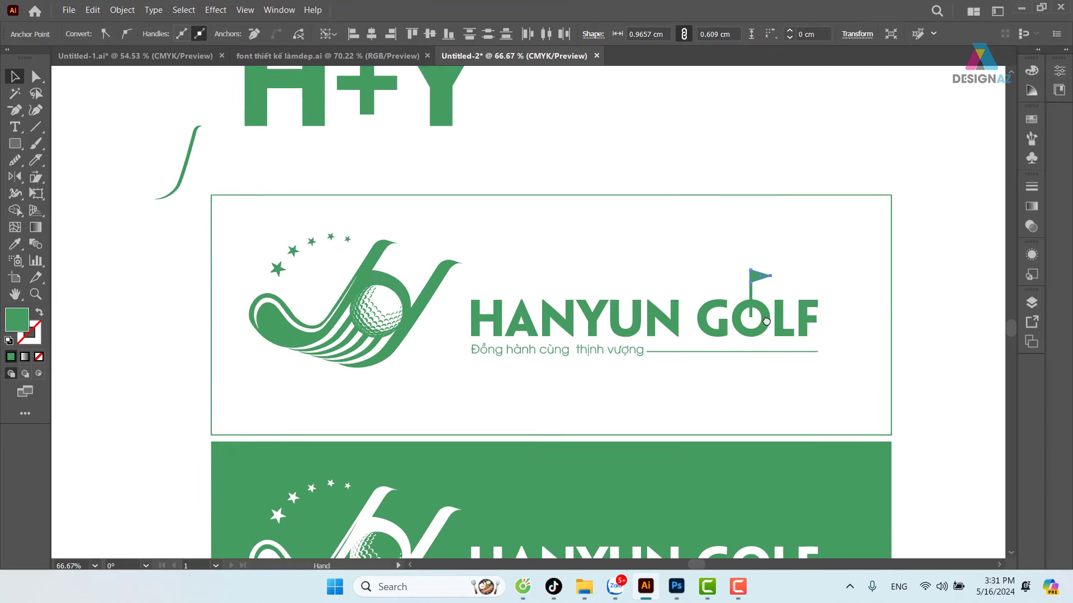
{"action": "left_click", "coordinate": [934, 363]}
{"action": "key", "text": "z"}
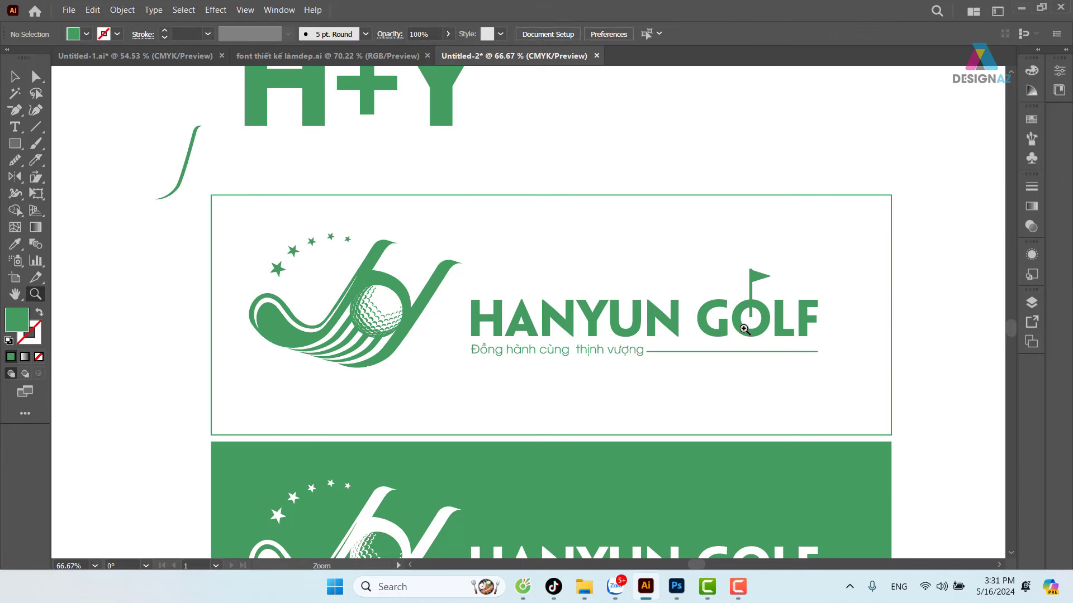
{"action": "left_click", "coordinate": [808, 327]}
{"action": "left_click", "coordinate": [826, 360]}
{"action": "left_click", "coordinate": [798, 400]}
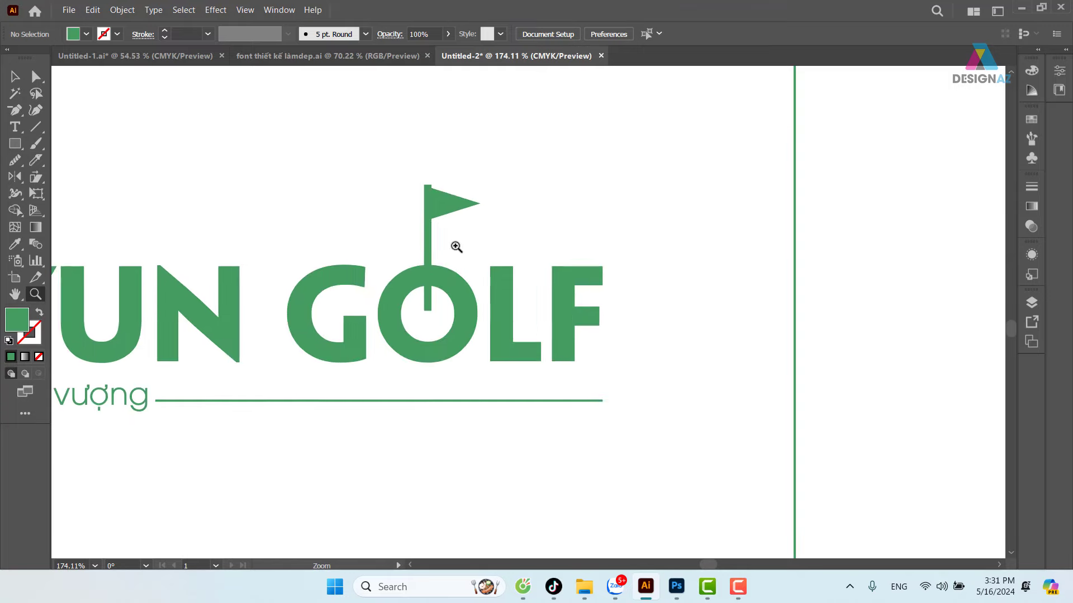
{"action": "left_click", "coordinate": [454, 244]}
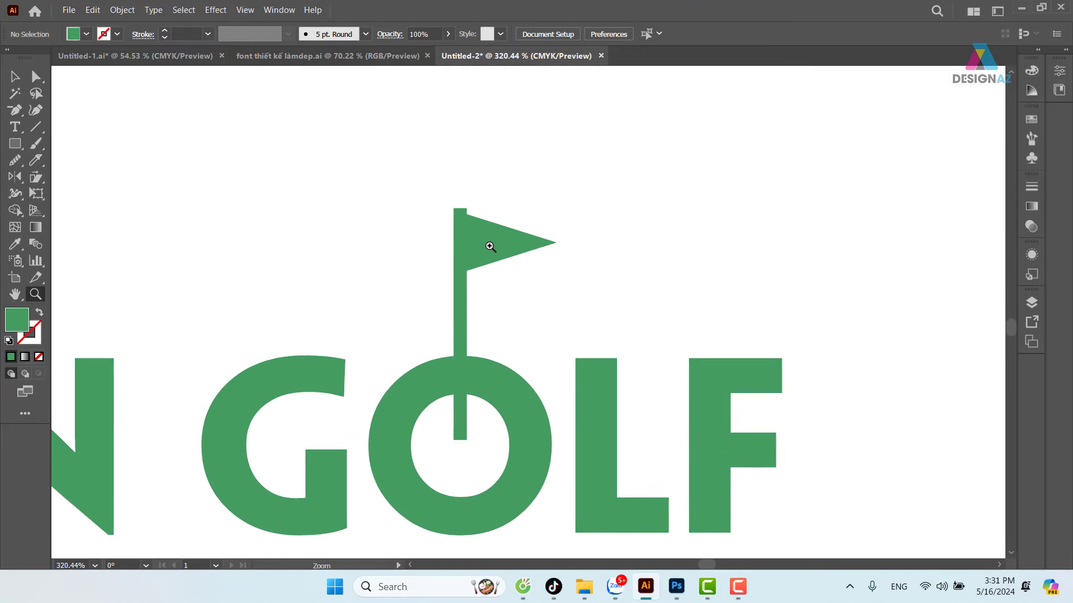
Step: Draw a rectangle over the pole inside the O and eyedrop white onto it
{"action": "left_click", "coordinate": [17, 146]}
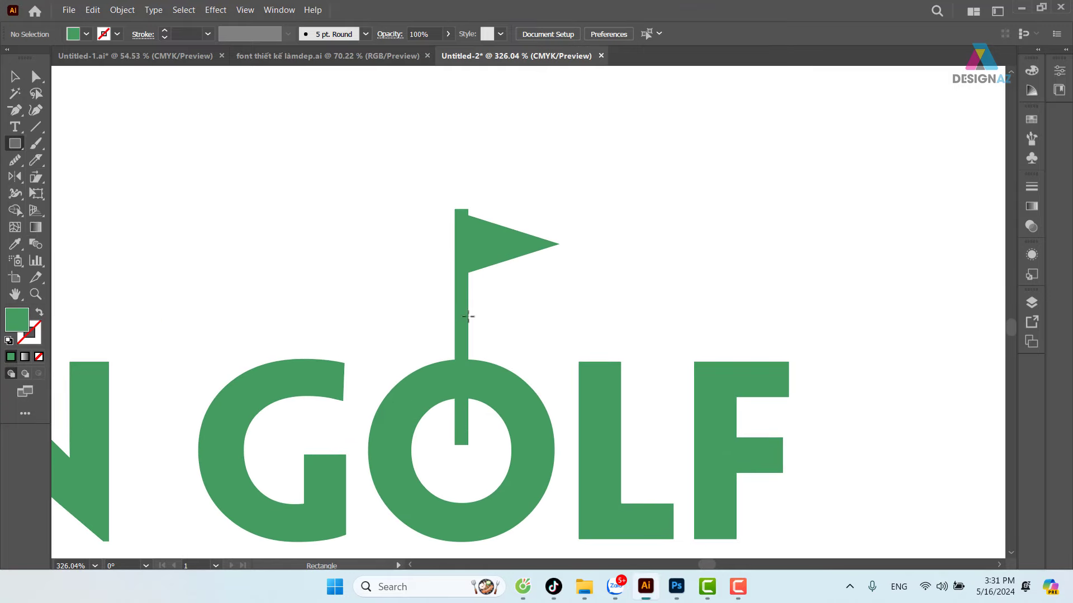
{"action": "left_click_drag", "start_coordinate": [450, 347], "coordinate": [478, 466]}
{"action": "key", "text": "i"}
{"action": "left_click", "coordinate": [564, 333]}
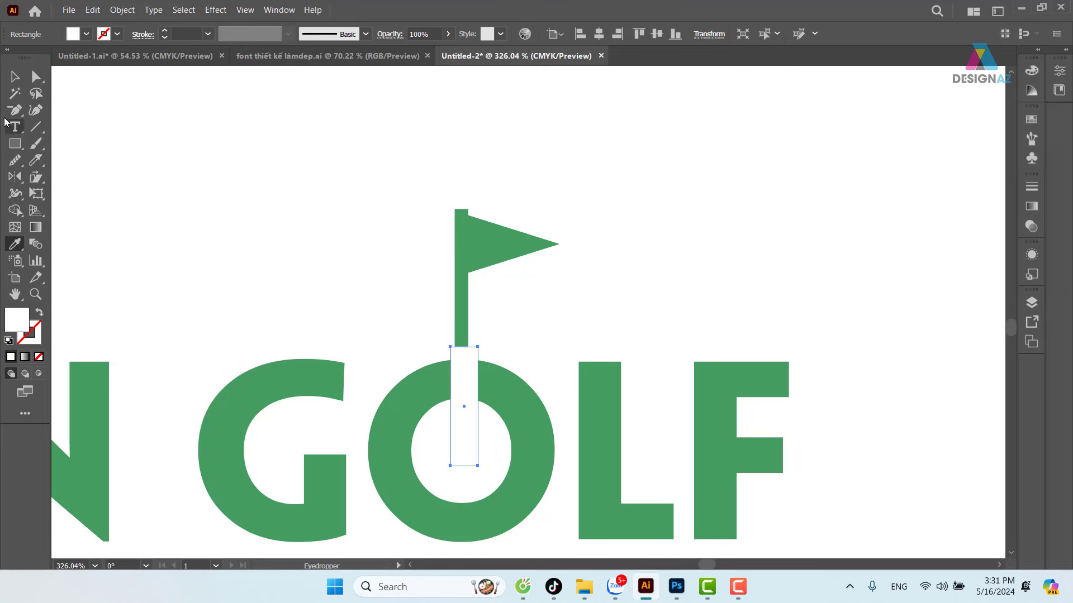
Step: Try making the flag, pole and white rectangle a compound path, then undo it
{"action": "left_click", "coordinate": [15, 76]}
{"action": "left_click", "coordinate": [479, 262]}
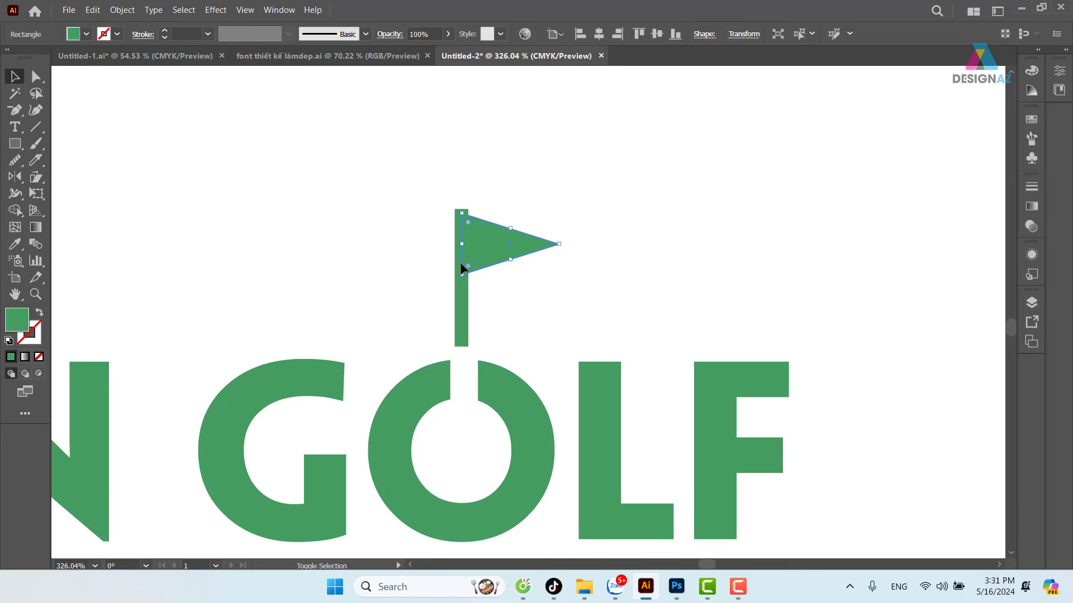
{"action": "left_click", "coordinate": [460, 263], "text": "shift"}
{"action": "left_click", "coordinate": [460, 328], "text": "shift"}
{"action": "key", "text": "ctrl+8"}
{"action": "key", "text": "ctrl+z"}
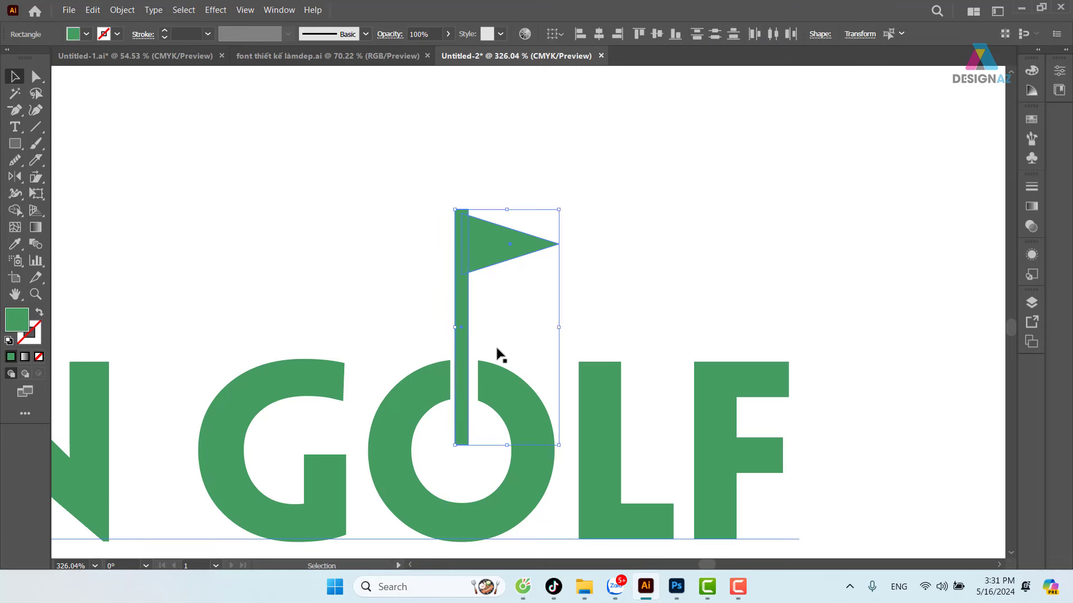
Step: Widen the white rectangle leftward so a white gap flanks both sides of the pole
{"action": "left_click", "coordinate": [457, 403]}
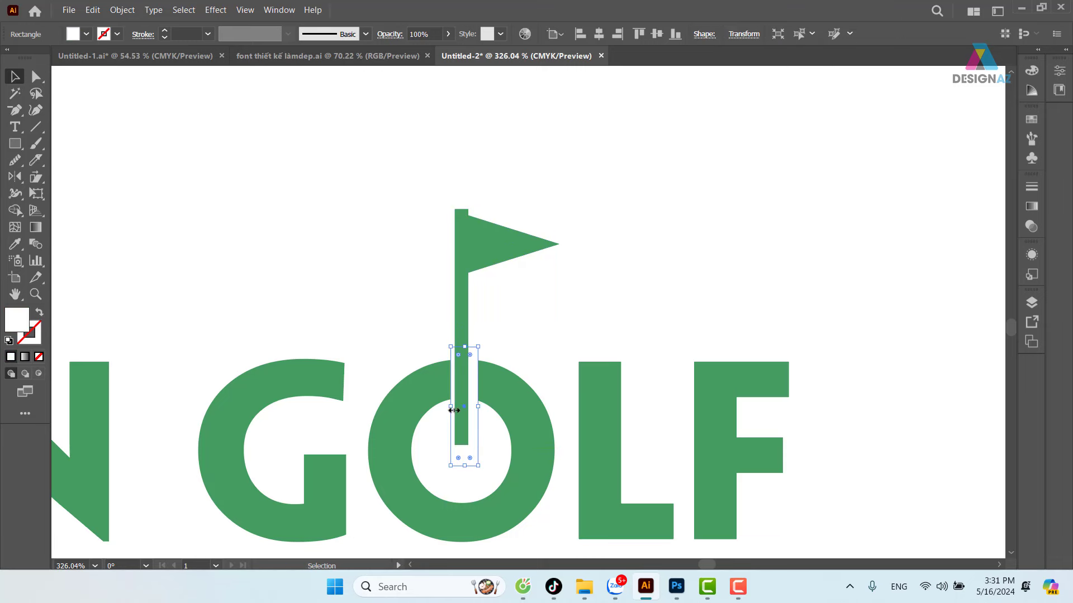
{"action": "left_click_drag", "start_coordinate": [450, 406], "coordinate": [444, 407]}
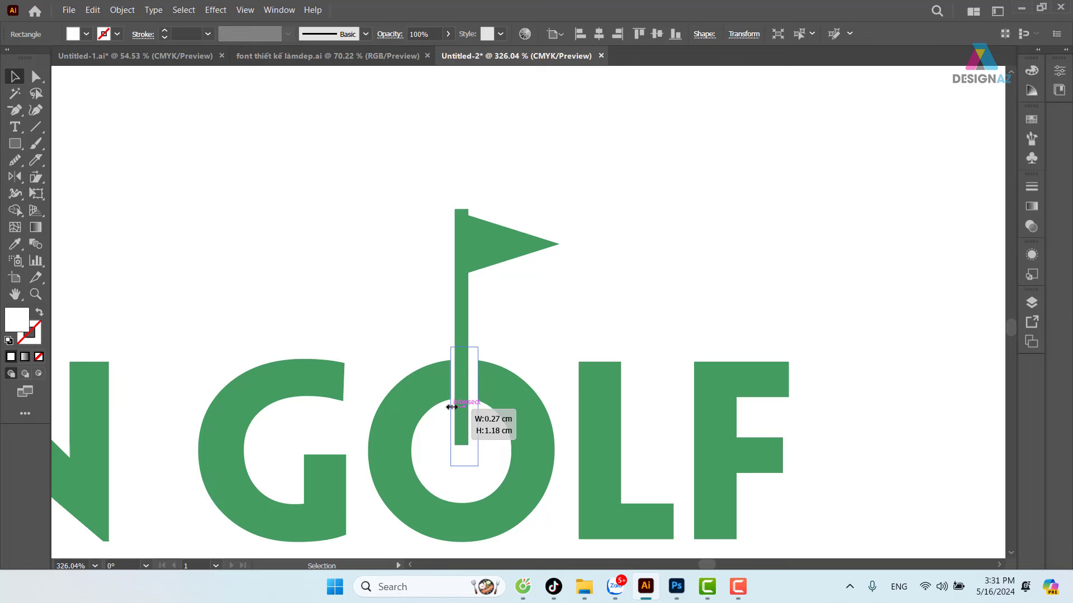
{"action": "left_click", "coordinate": [628, 288]}
{"action": "key", "text": "ctrl+minus"}
{"action": "key", "text": "ctrl+minus"}
{"action": "key", "text": "ctrl+minus"}
{"action": "key", "text": "ctrl+minus"}
{"action": "key", "text": "ctrl+minus"}
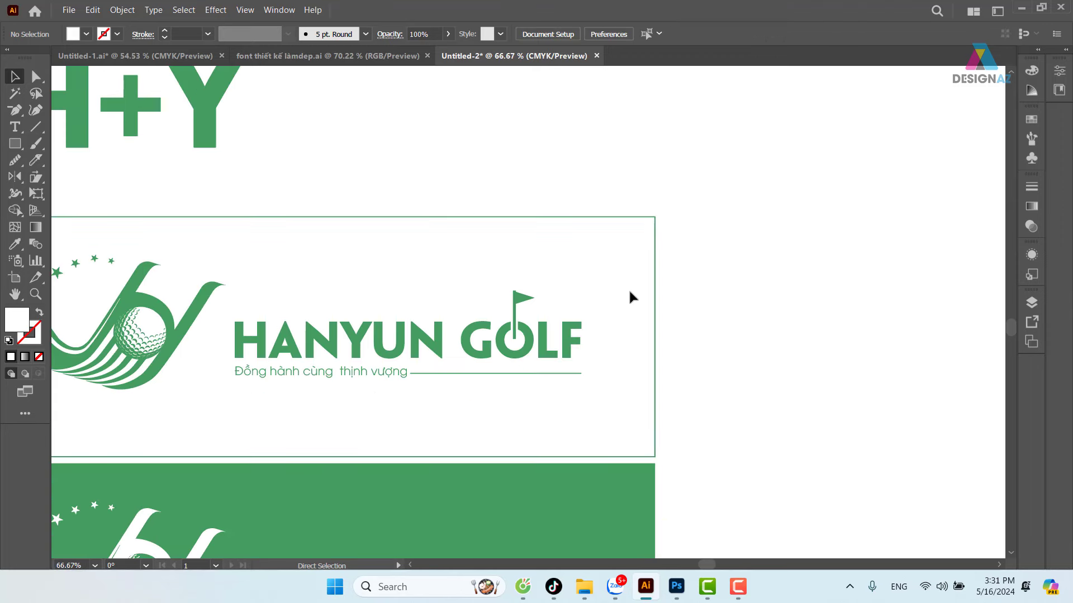
{"action": "mouse_move", "coordinate": [360, 342]}
{"action": "left_mouse_down"}
{"action": "mouse_move", "coordinate": [569, 245]}
{"action": "mouse_move", "coordinate": [561, 209]}
{"action": "left_mouse_up"}
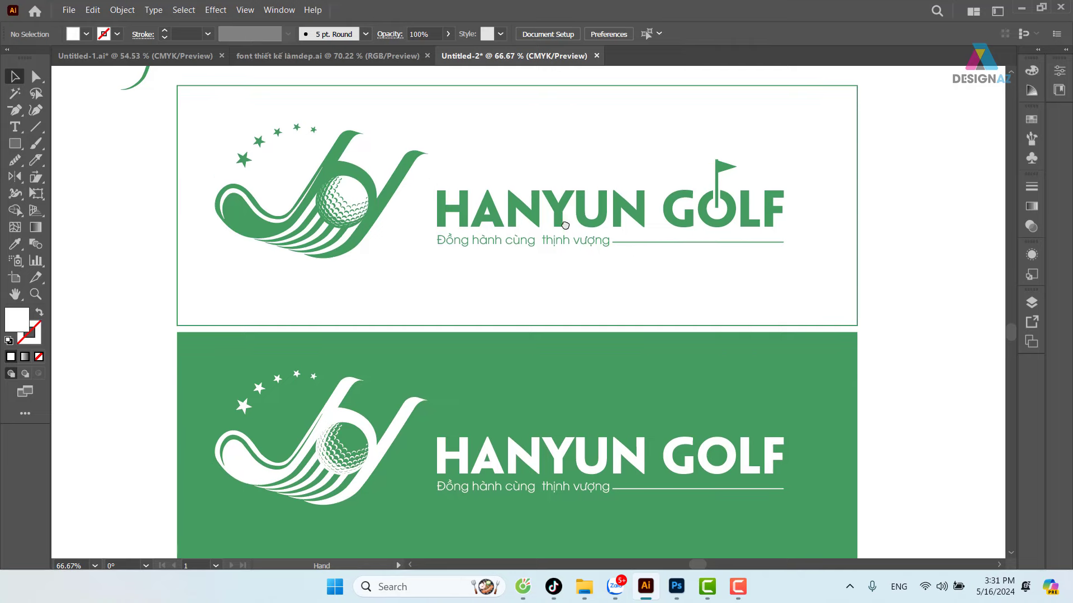
{"action": "scroll", "coordinate": [616, 351], "scroll_direction": "right", "scroll_amount": 1}
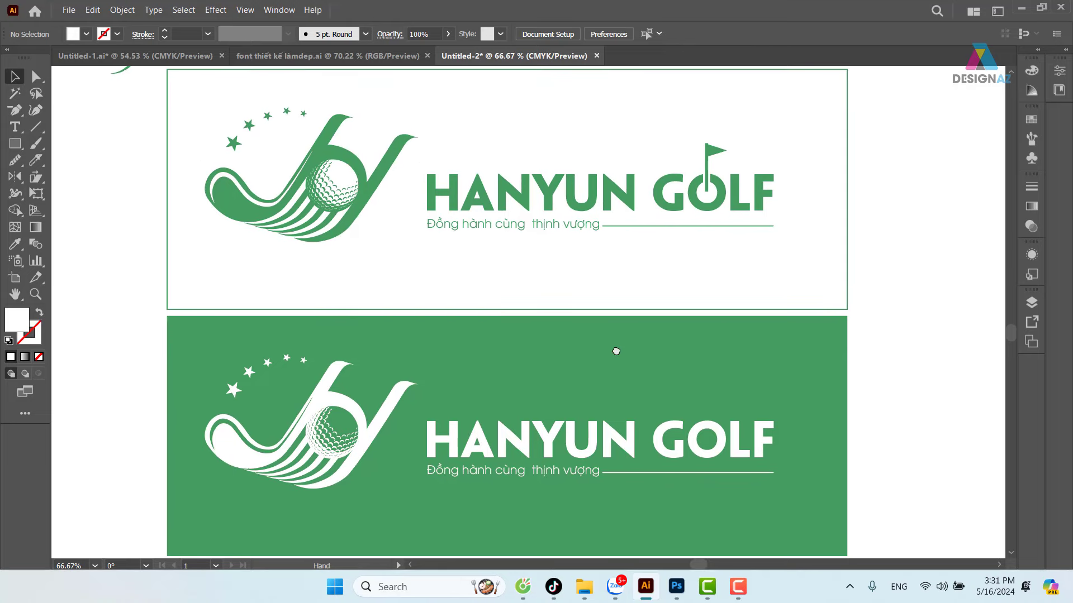